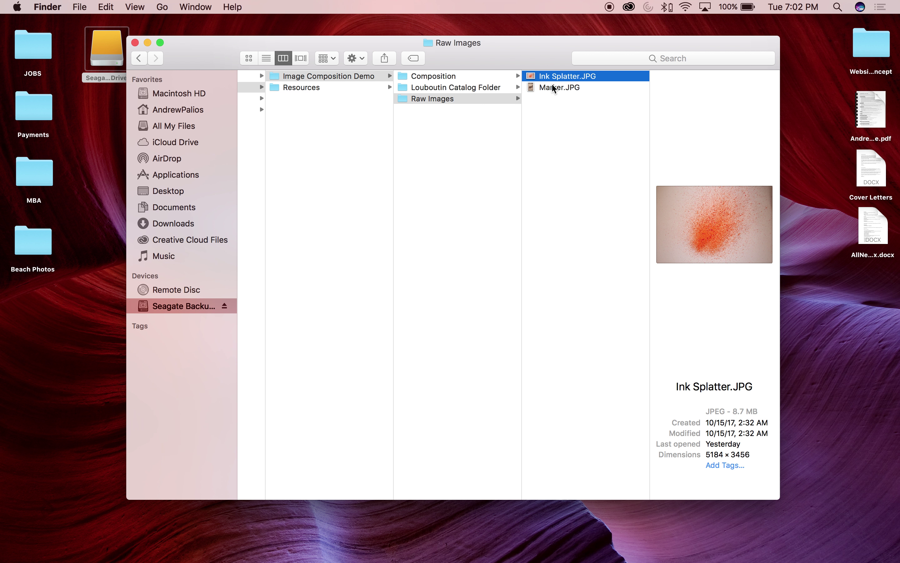
# Preview Ink Splatter.JPG and Marker.JPG in the Raw Images folder.
pyautogui.press('space')
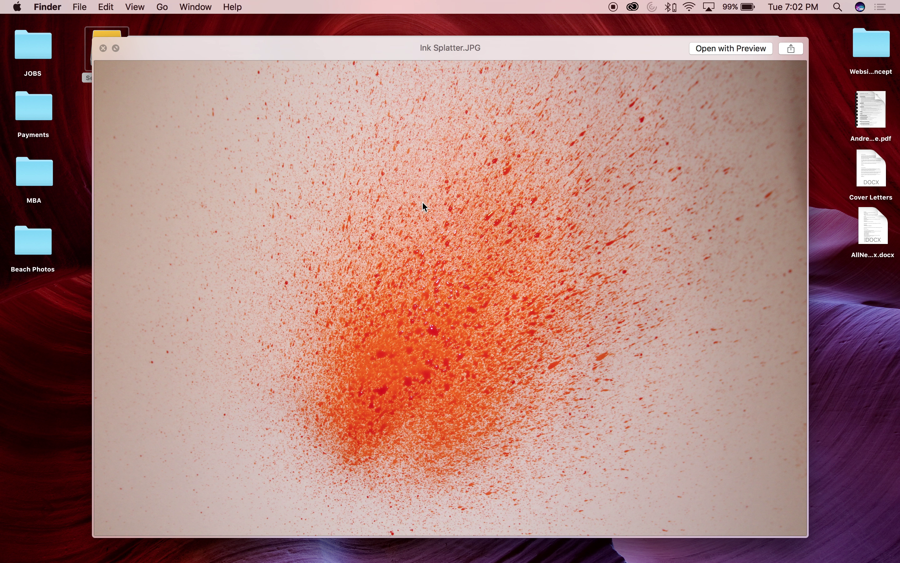
pyautogui.click(103, 49)
pyautogui.click(539, 88)
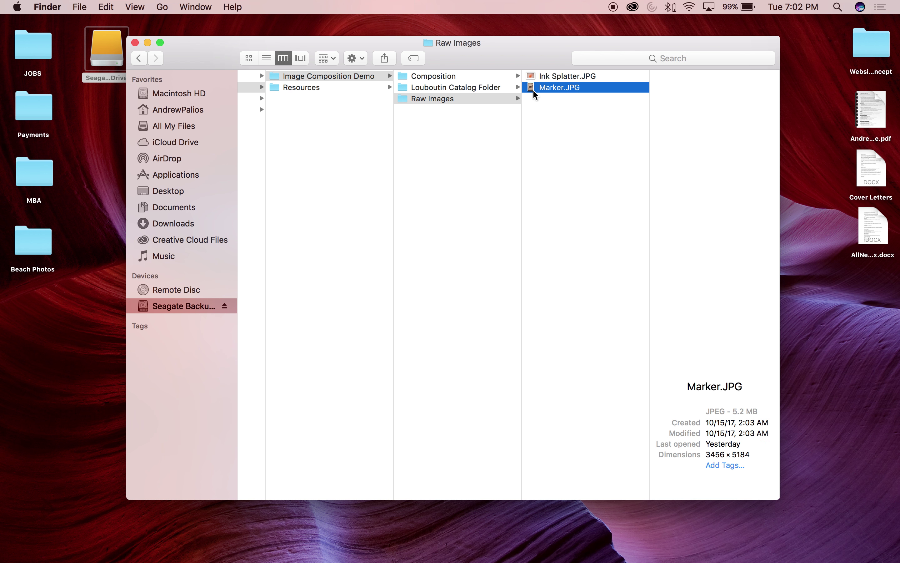
pyautogui.press('space')
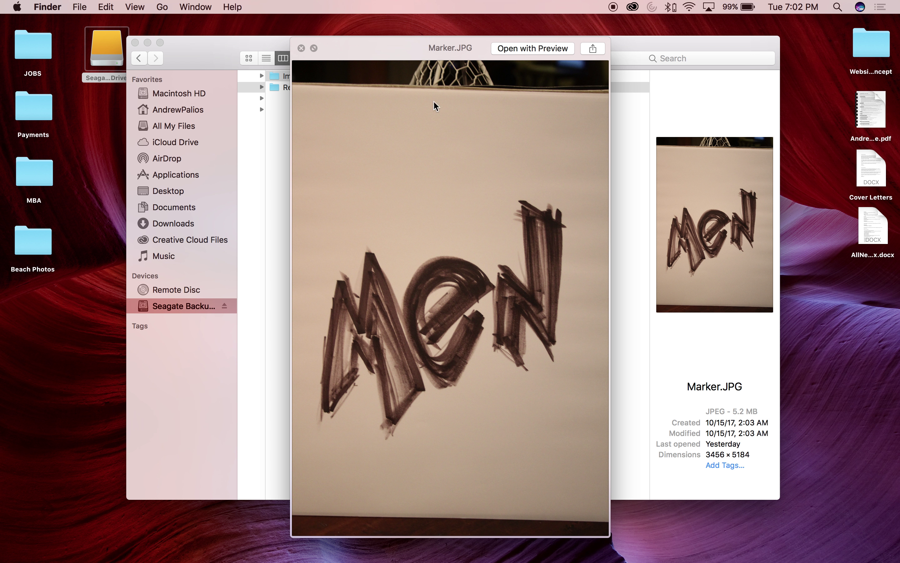
pyautogui.click(301, 49)
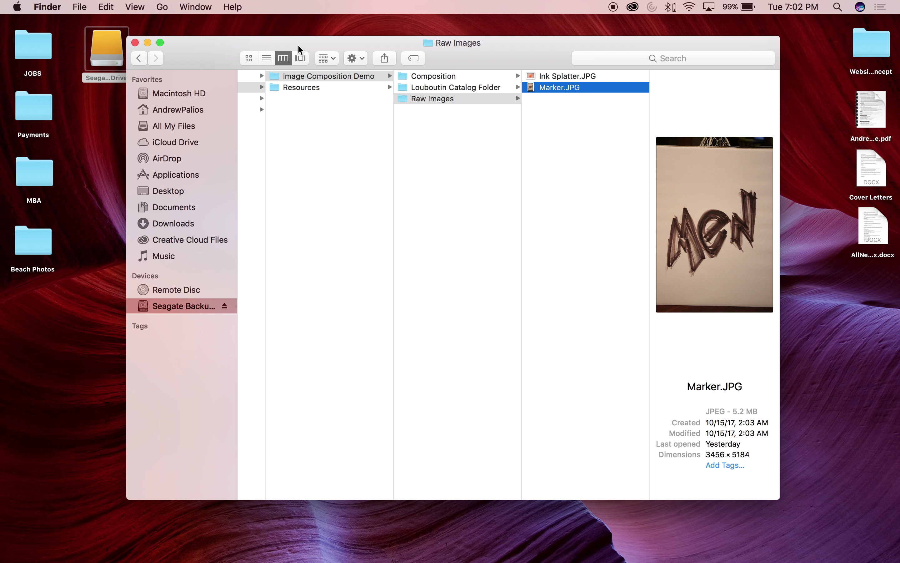
# Open Ink Splatter.JPG and Marker.JPG together in Photoshop and close the Soccer_9.psd document.
pyautogui.keyDown('shift'); pyautogui.click(560, 78); pyautogui.keyUp('shift')
pyautogui.moveTo(573, 86)
pyautogui.mouseDown()
pyautogui.moveTo(533, 84)
pyautogui.moveTo(571, 115)
pyautogui.moveTo(466, 558)
pyautogui.moveTo(299, 553)
pyautogui.mouseUp()
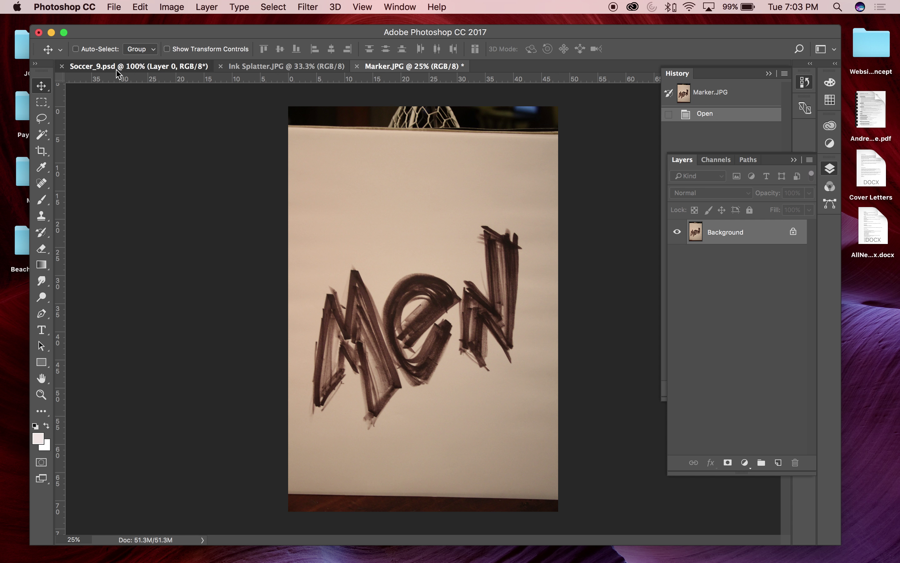
pyautogui.click(117, 70)
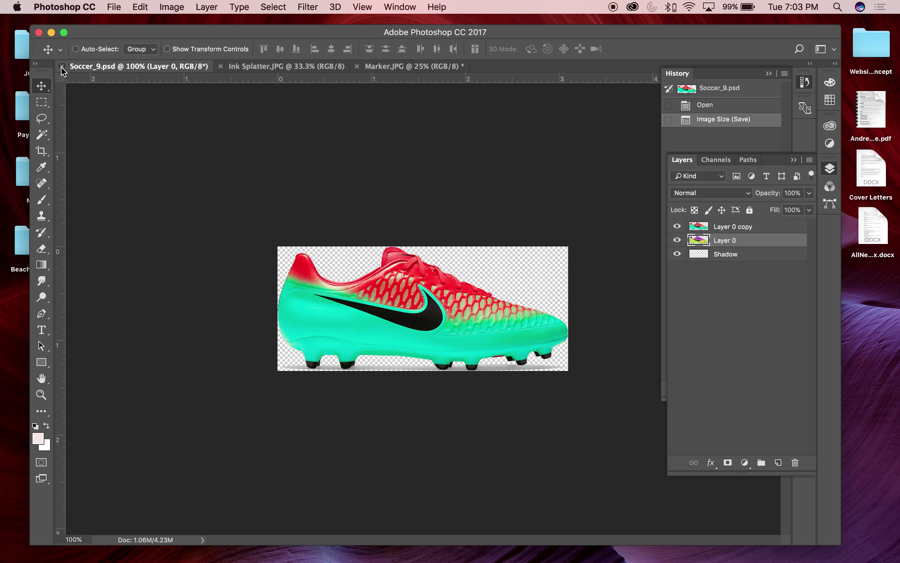
pyautogui.click(62, 67)
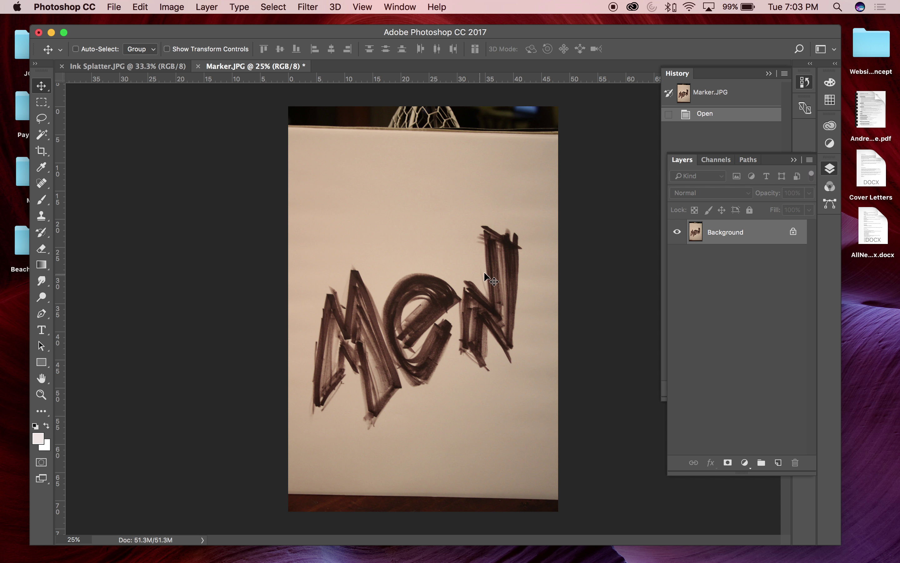
# Convert the Marker.JPG background into a regular layer and check the document's image size settings.
pyautogui.doubleClick(748, 236)
pyautogui.press('Return')
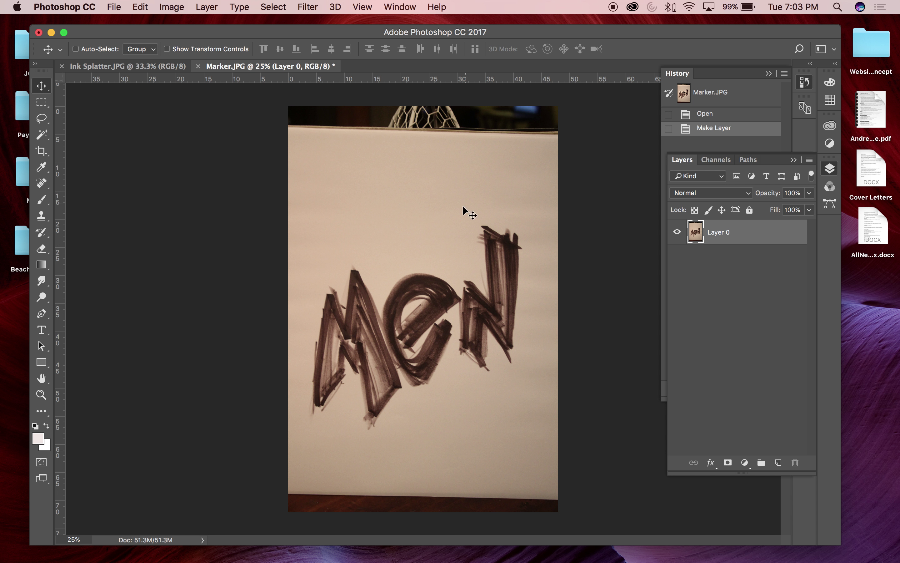
pyautogui.click(172, 6)
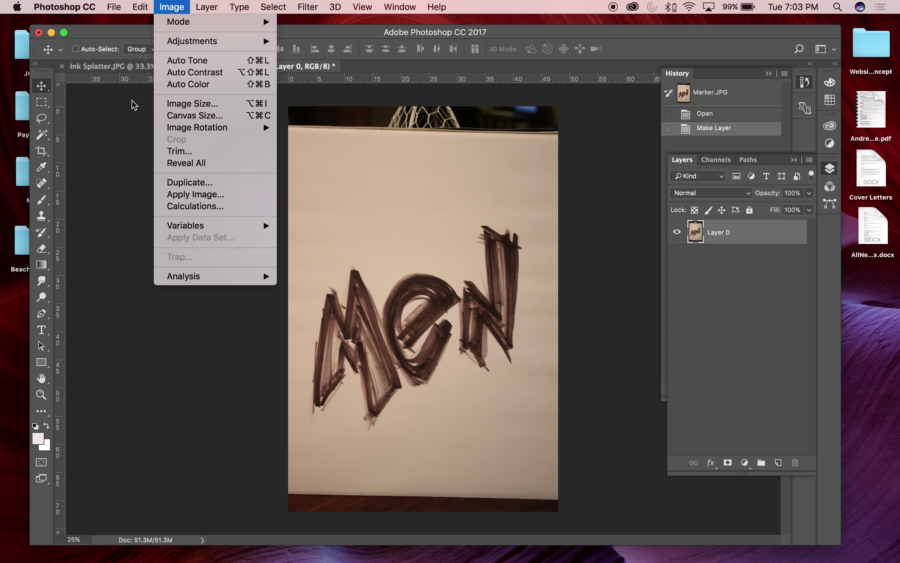
pyautogui.click(180, 103)
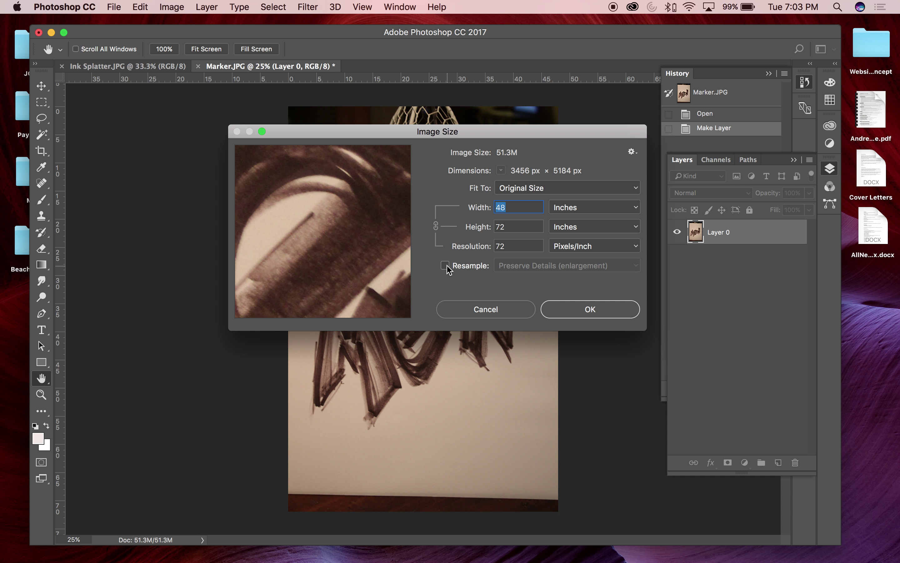
pyautogui.click(580, 310)
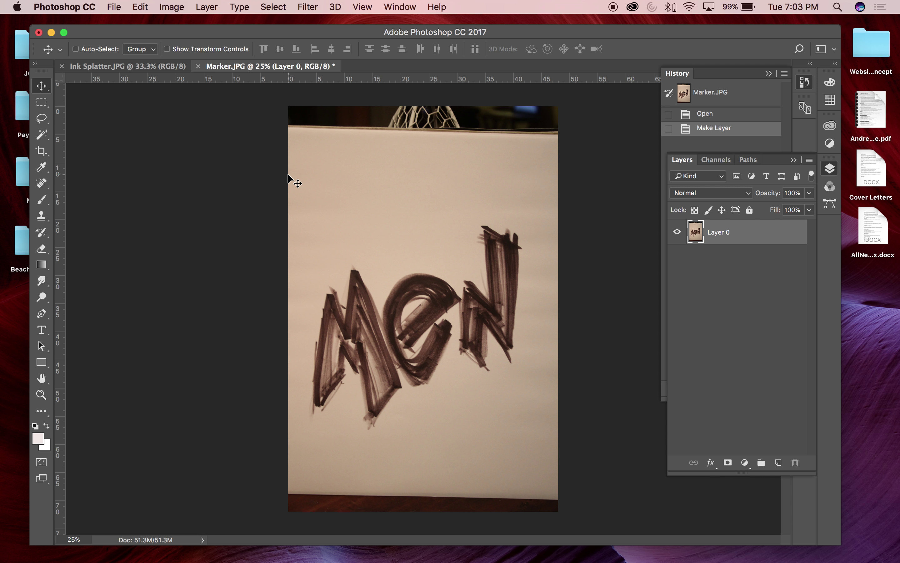
# Convert the Ink Splatter.JPG background into a regular layer and check the document's image size settings.
pyautogui.click(151, 66)
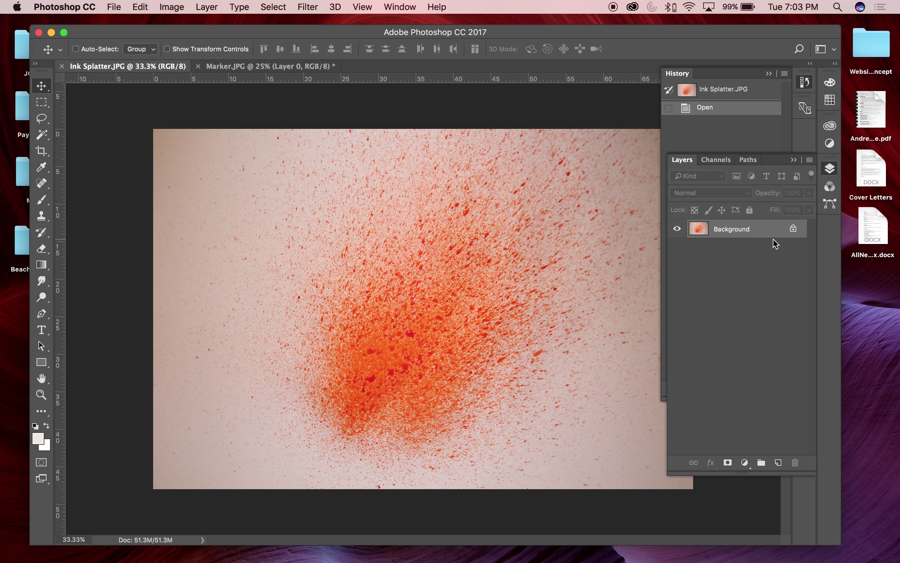
pyautogui.doubleClick(733, 235)
pyautogui.press('Return')
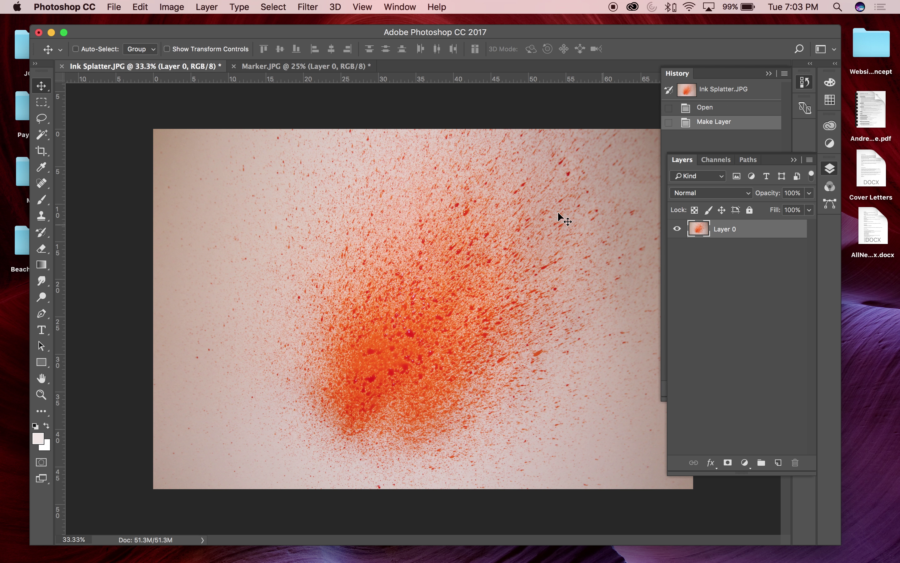
pyautogui.click(140, 7)
pyautogui.moveTo(172, 6)
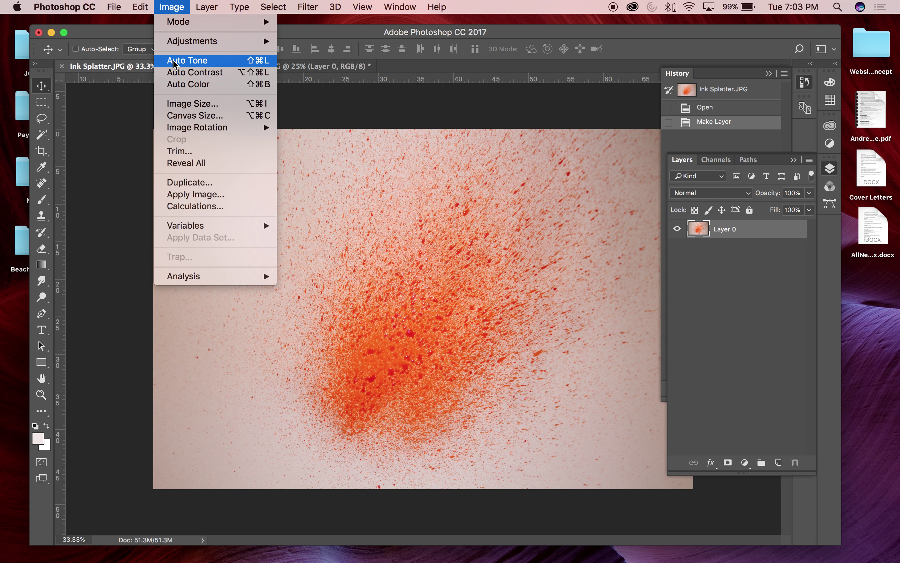
pyautogui.click(192, 104)
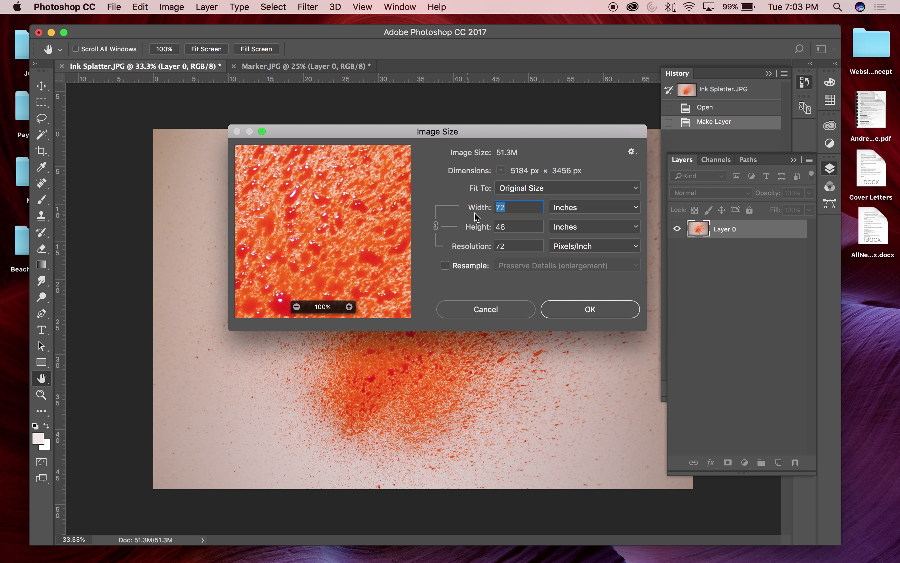
pyautogui.click(593, 309)
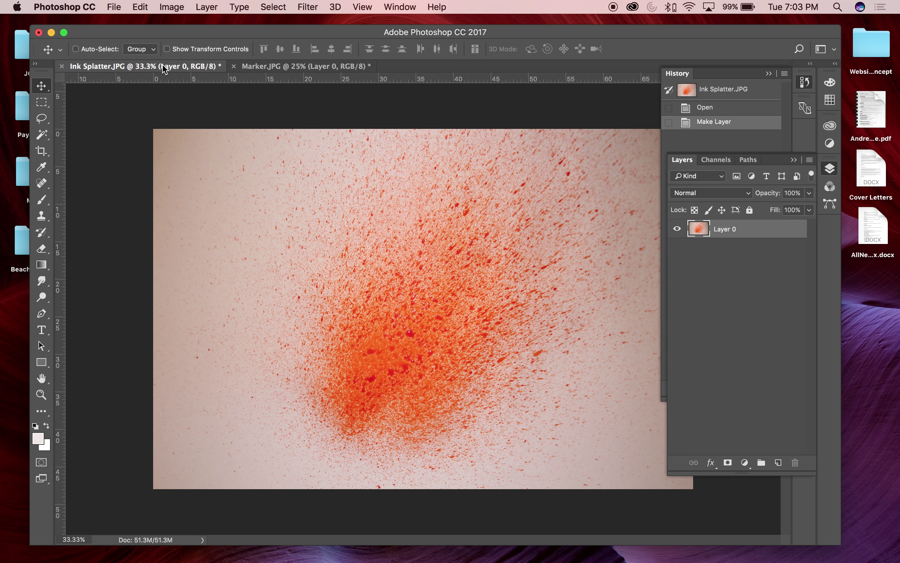
# Convert both Ink Splatter.JPG and Marker.JPG to CMYK Color mode.
pyautogui.click(163, 7)
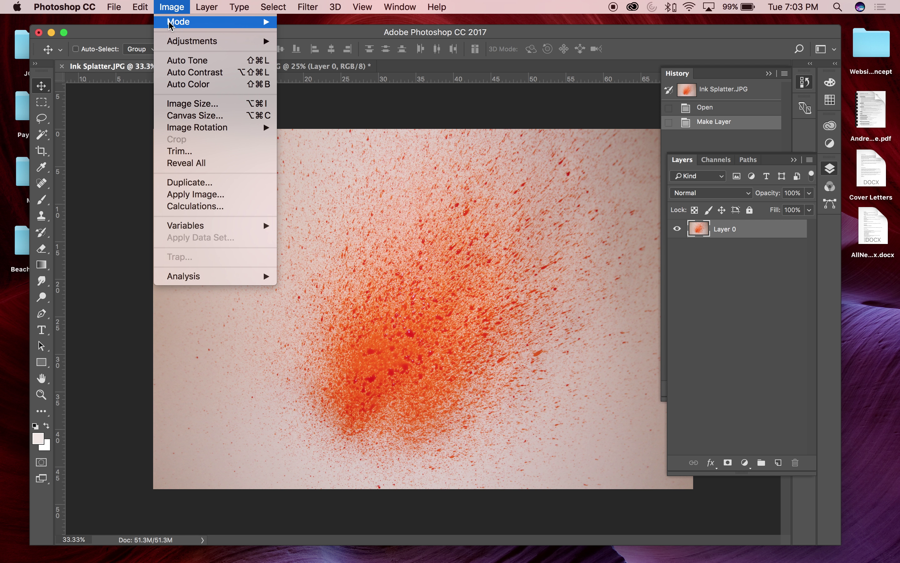
pyautogui.moveTo(170, 23)
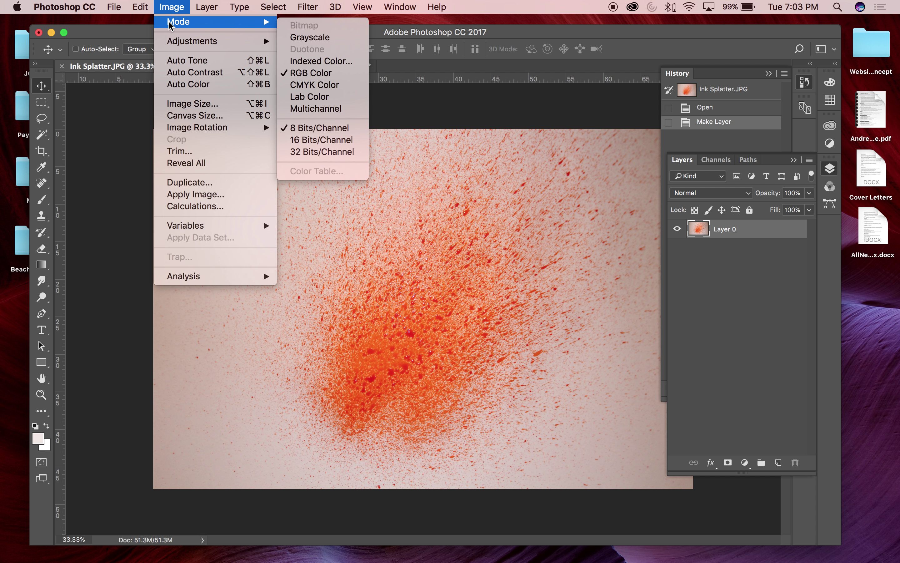
pyautogui.click(317, 85)
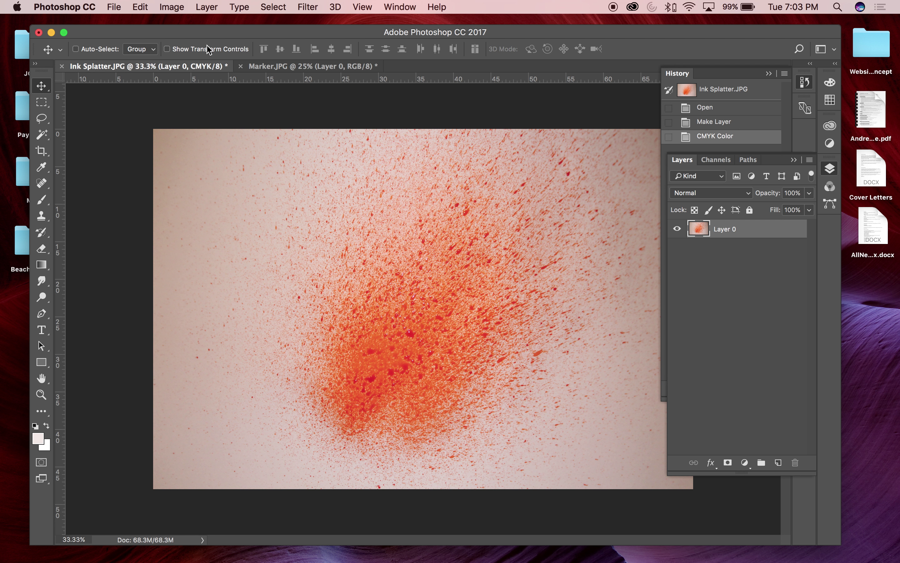
pyautogui.click(273, 67)
pyautogui.click(172, 6)
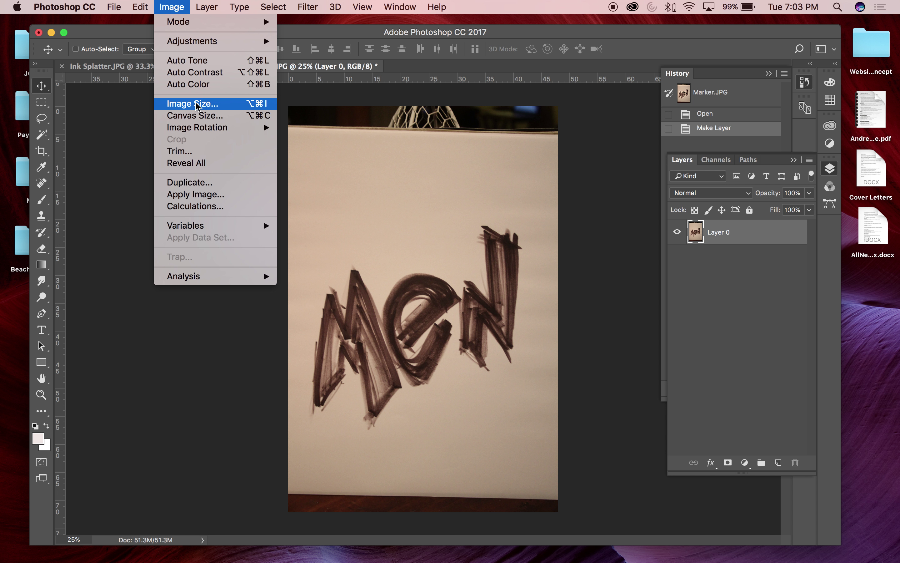
pyautogui.moveTo(205, 22)
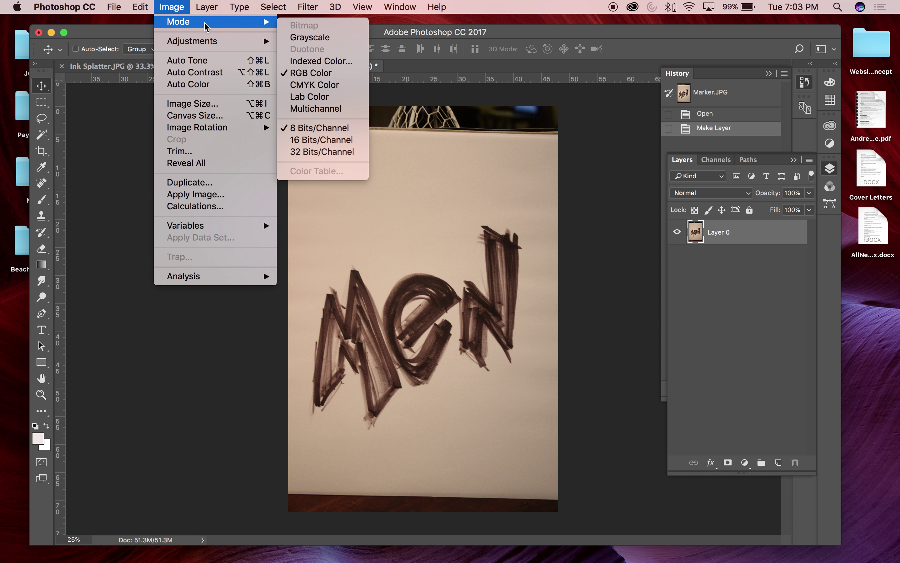
pyautogui.click(356, 89)
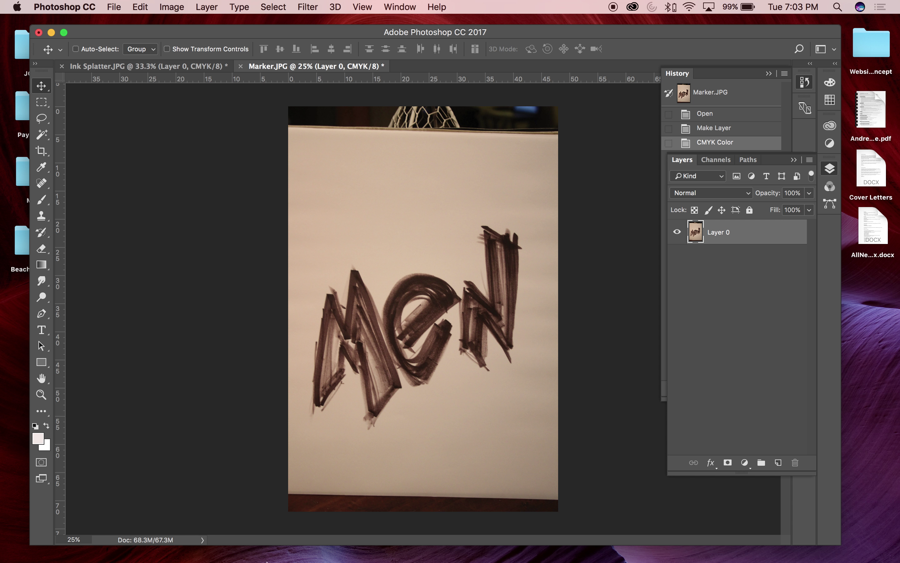
# Switch to the Louboutin Catalog.indd document in InDesign and choose the Rectangle tool.
pyautogui.moveTo(262, 560)
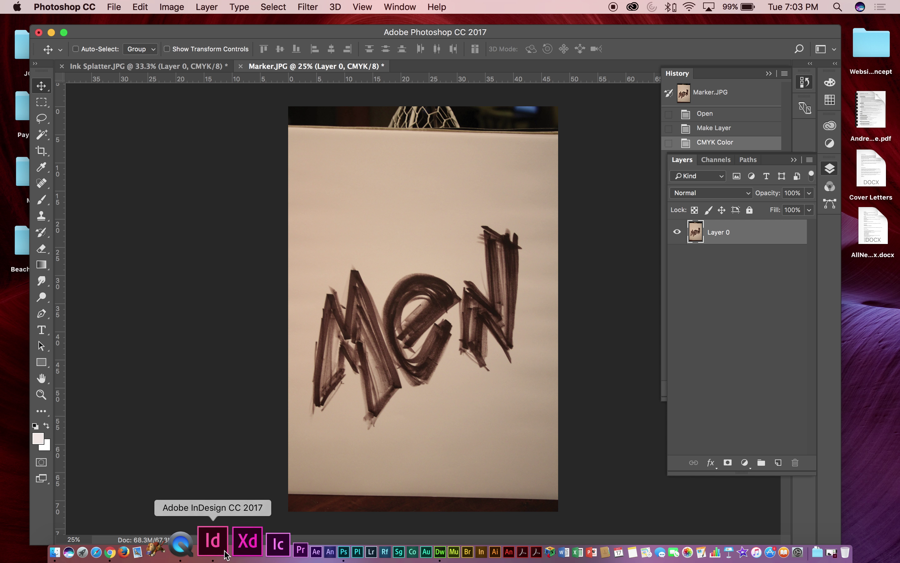
pyautogui.click(223, 554)
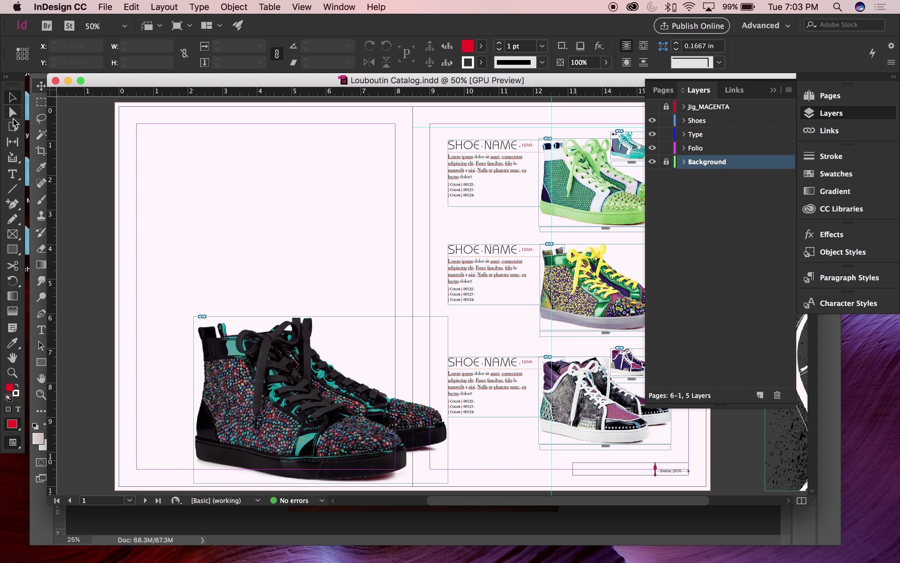
pyautogui.moveTo(120, 83); pyautogui.dragTo(99, 84)
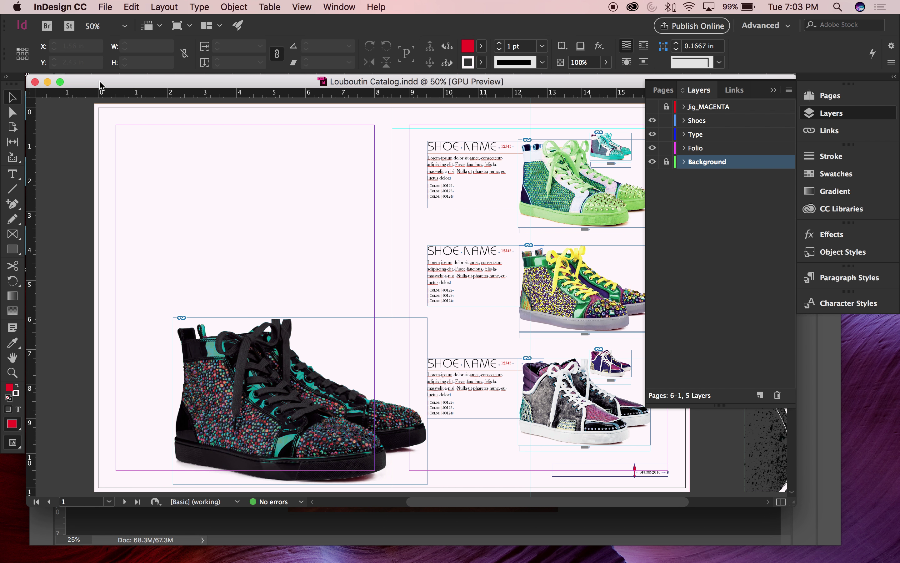
pyautogui.click(12, 250)
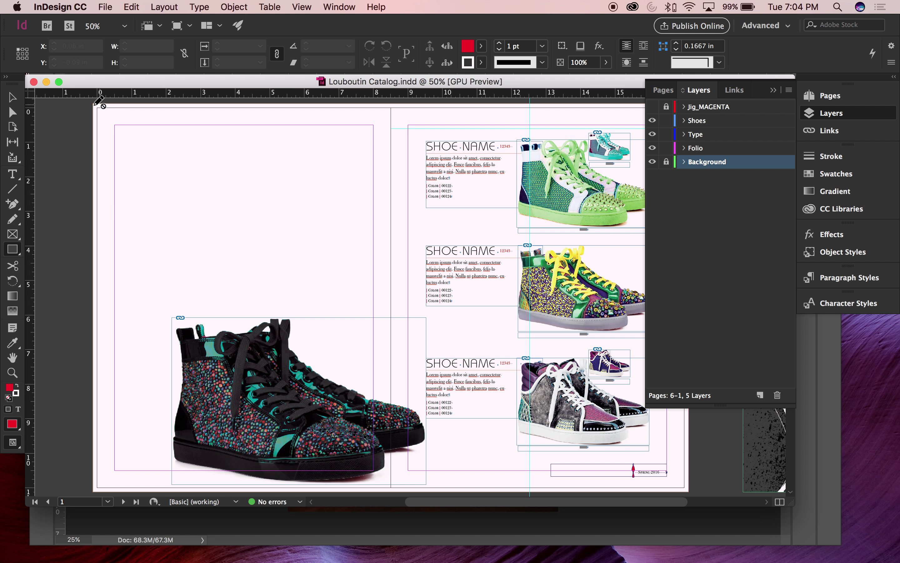
# Unlock the Background layer to add a new layer directly above it, and lock Background again.
pyautogui.click(706, 150)
pyautogui.click(720, 163)
pyautogui.click(667, 162)
pyautogui.click(760, 395)
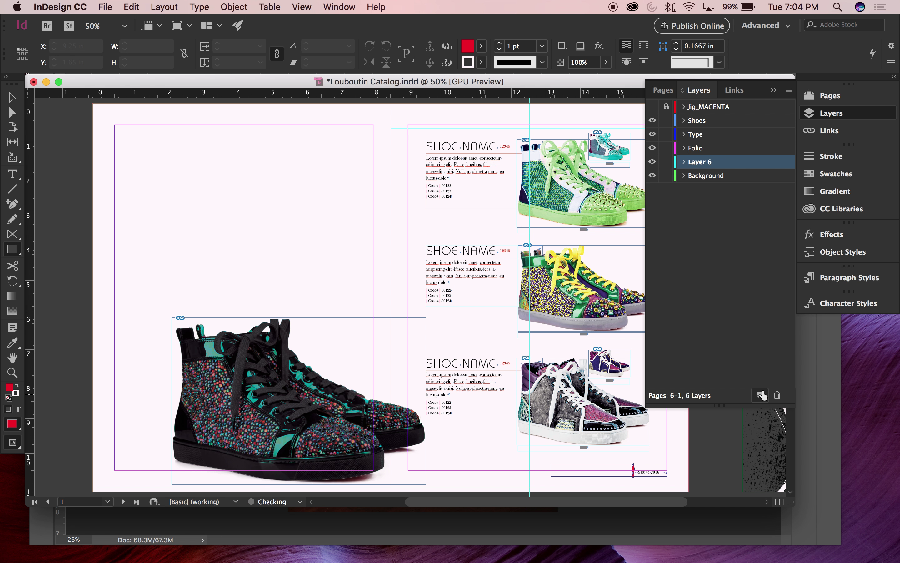
pyautogui.click(667, 176)
# Rename the new layer above Background as Composition.
pyautogui.doubleClick(700, 162)
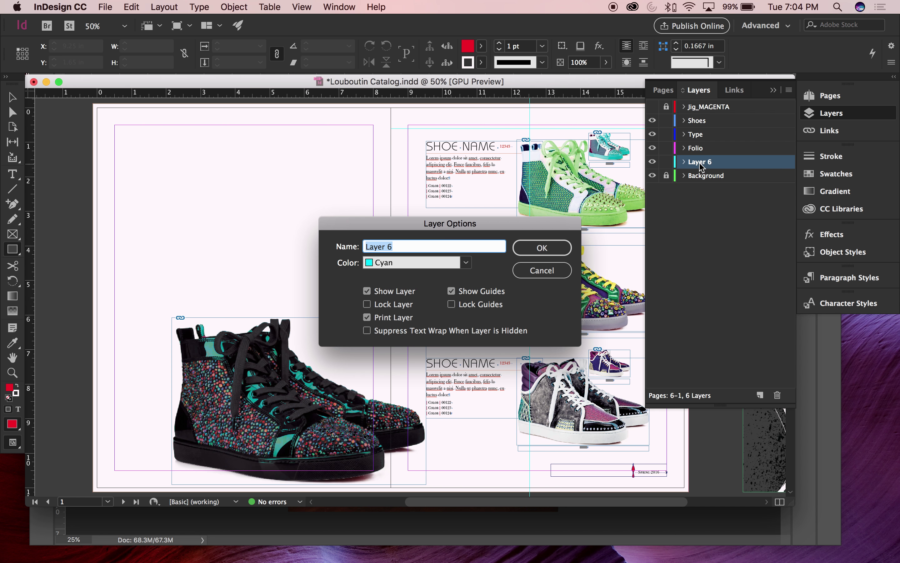
pyautogui.write('Composition')
pyautogui.click(377, 246)
pyautogui.press('BackSpace')
pyautogui.write('omposition')
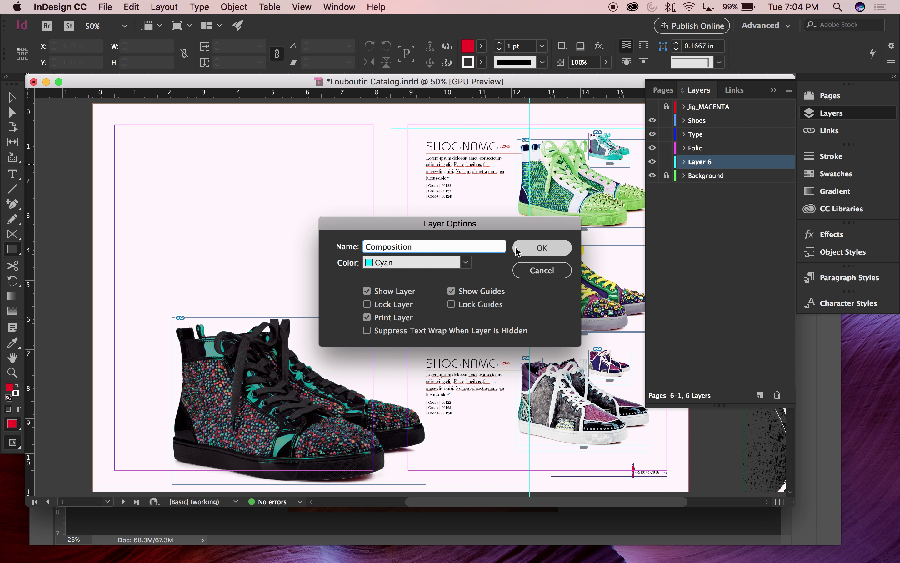
pyautogui.click(552, 252)
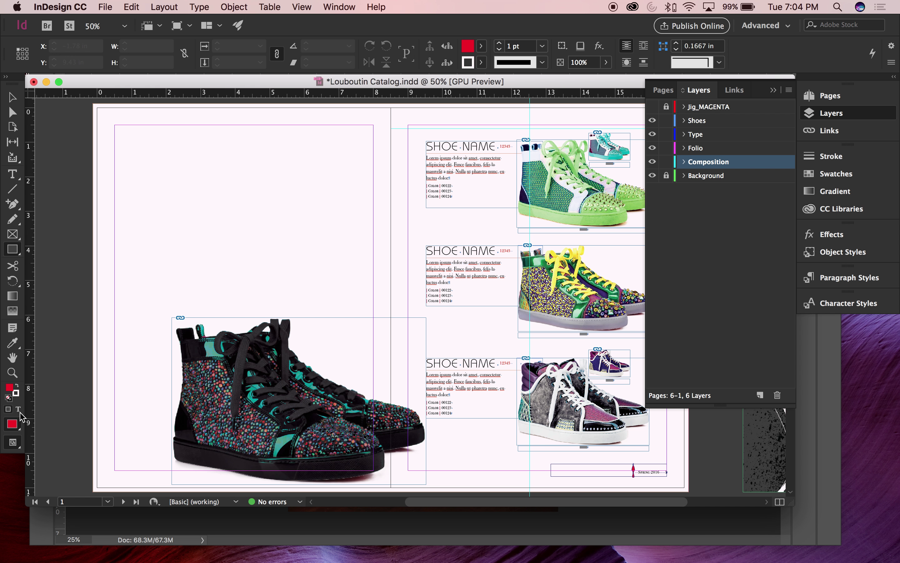
# Draw a black rectangle without stroke, about 8.5 by 11 in, over the spread's left page and preview the spread.
pyautogui.click(9, 397)
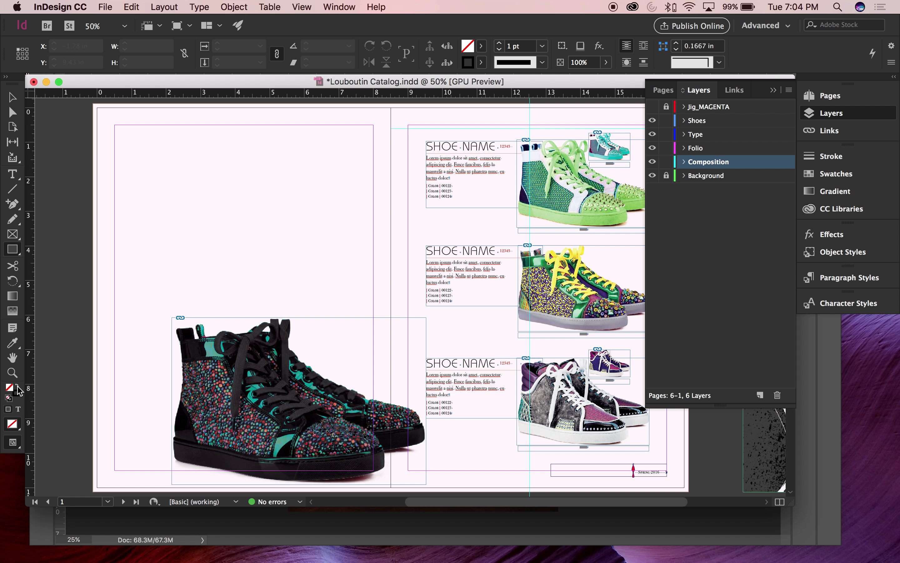
pyautogui.click(17, 385)
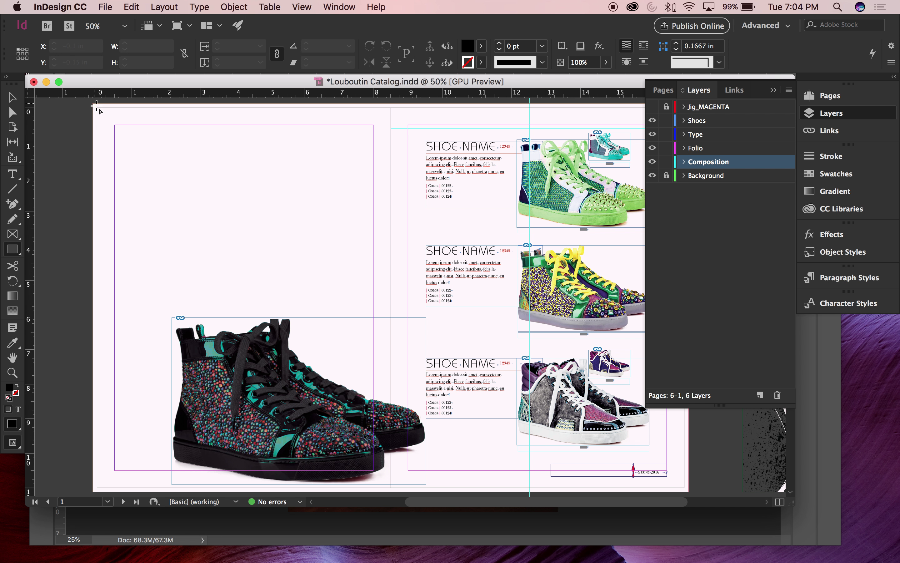
pyautogui.moveTo(97, 108); pyautogui.dragTo(391, 487)
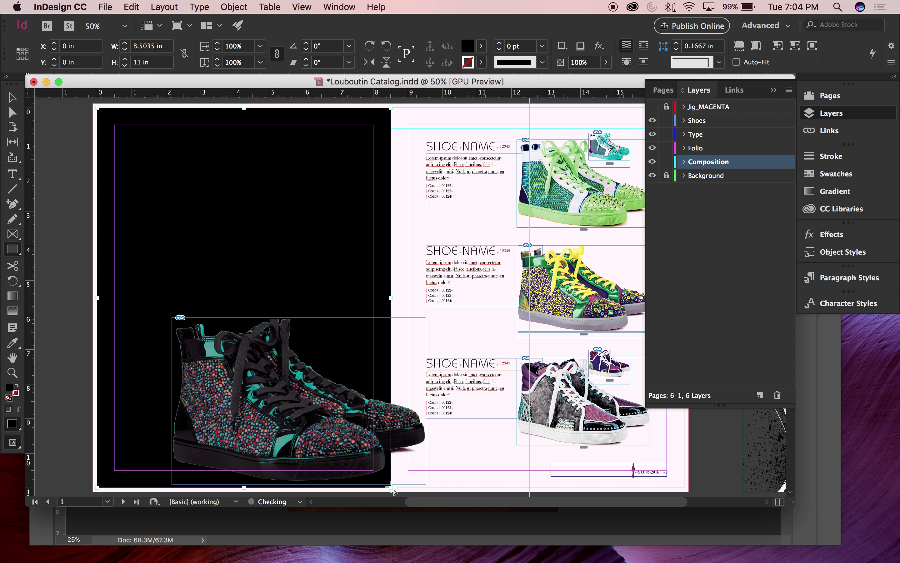
pyautogui.press('w')
# Set the black rectangle's width to 8.5 in with the Selection tool.
pyautogui.click(11, 98)
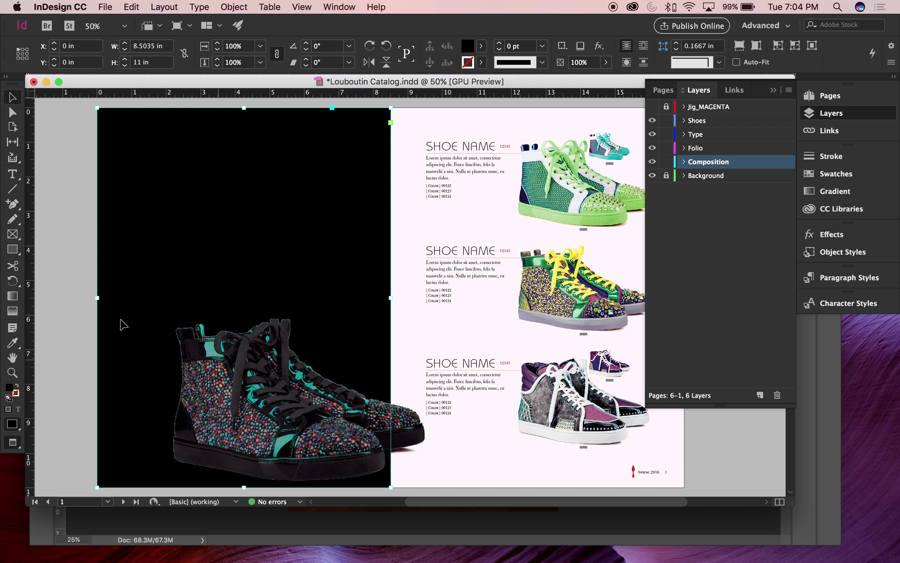
pyautogui.click(145, 46)
pyautogui.moveTo(145, 46); pyautogui.dragTo(154, 47)
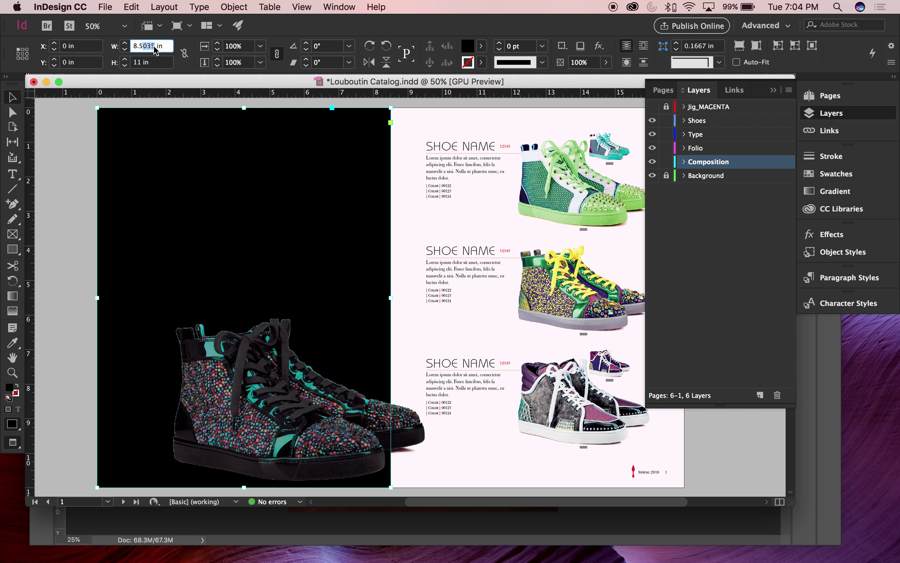
pyautogui.press('BackSpace')
pyautogui.press('Return')
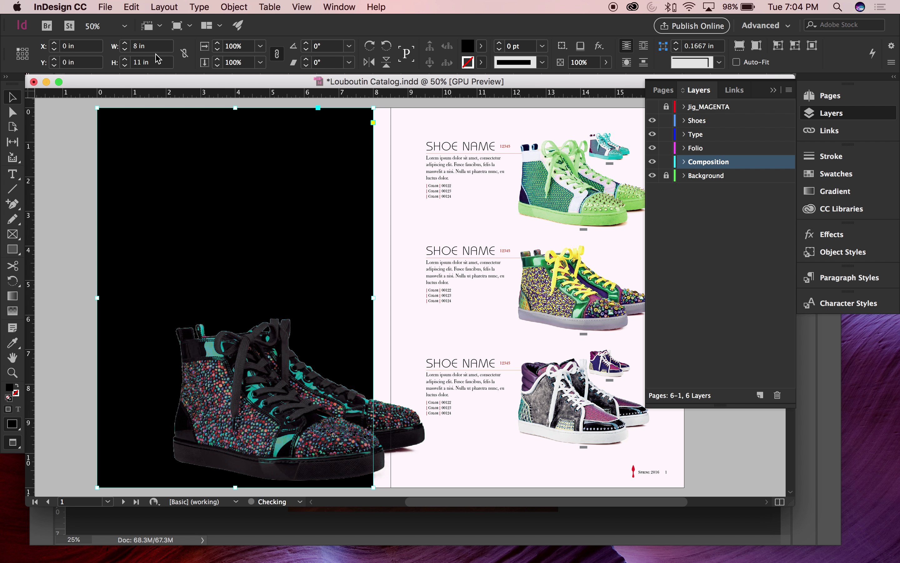
pyautogui.click(137, 46)
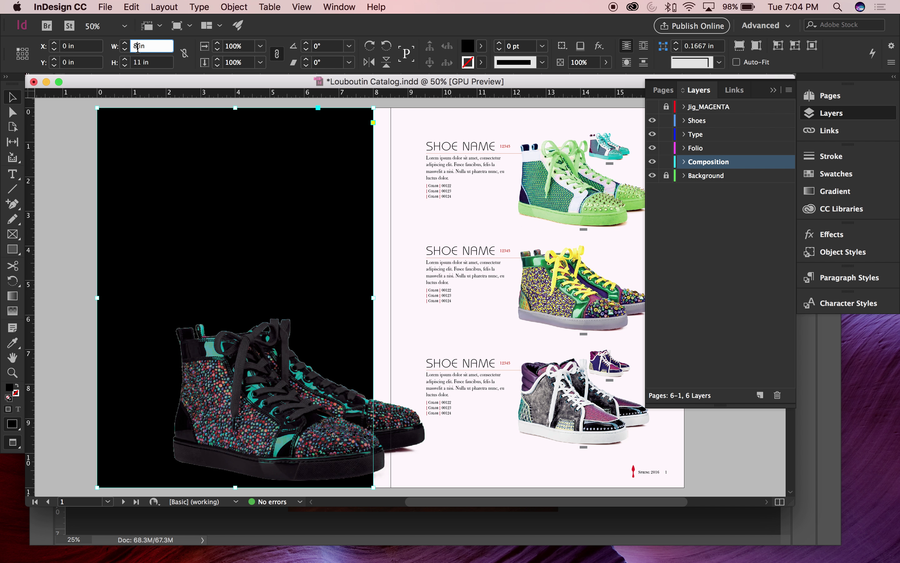
pyautogui.write('.5')
pyautogui.press('Return')
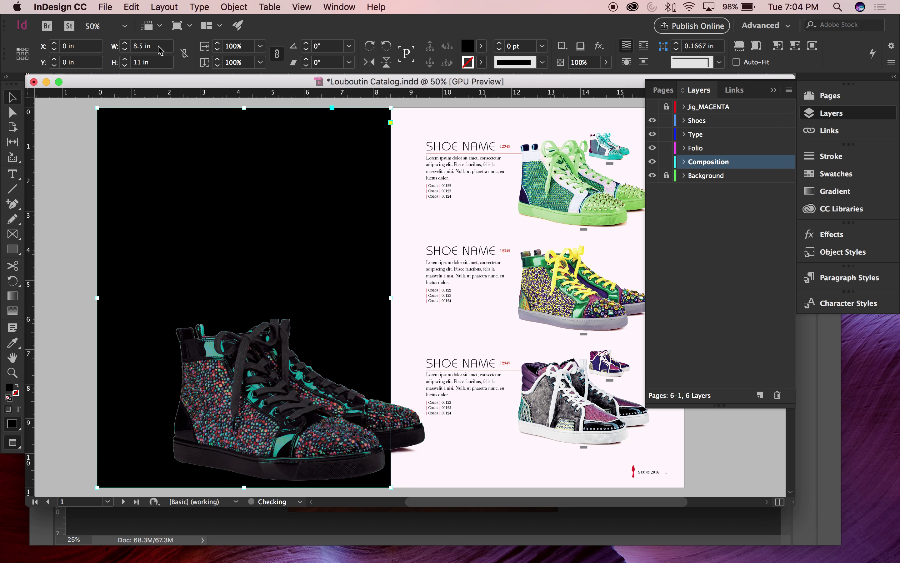
pyautogui.moveTo(301, 169)
pyautogui.mouseDown()
pyautogui.moveTo(287, 171)
pyautogui.moveTo(327, 166)
pyautogui.moveTo(301, 169)
pyautogui.mouseUp()
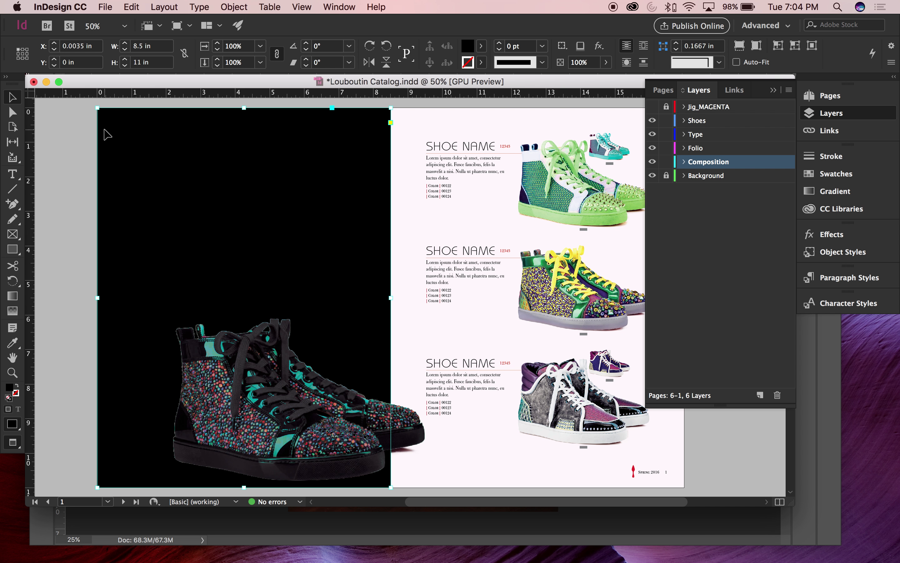
# Show the guides and extend the black rectangle's top, left and bottom edges 0.125 in past the page to the bleed line.
pyautogui.press('w')
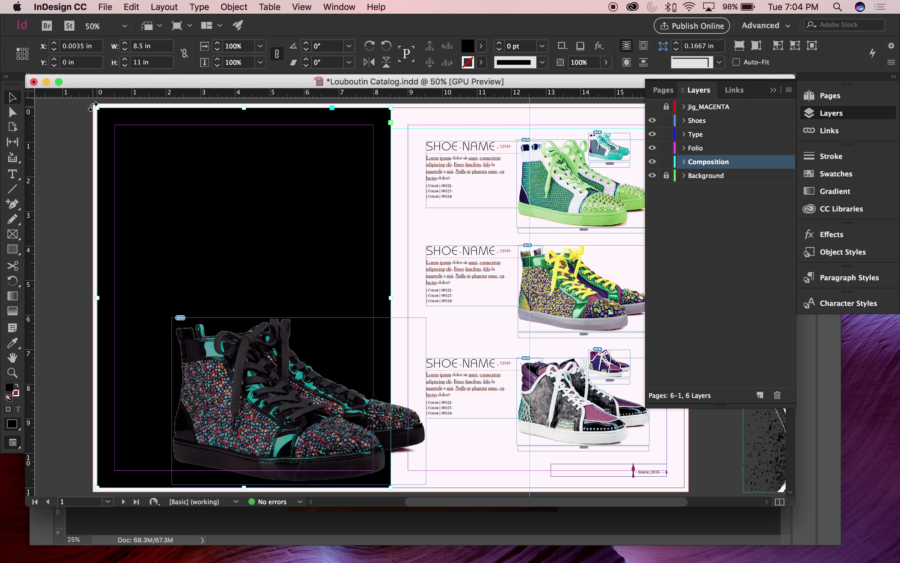
pyautogui.moveTo(97, 109); pyautogui.dragTo(92, 104)
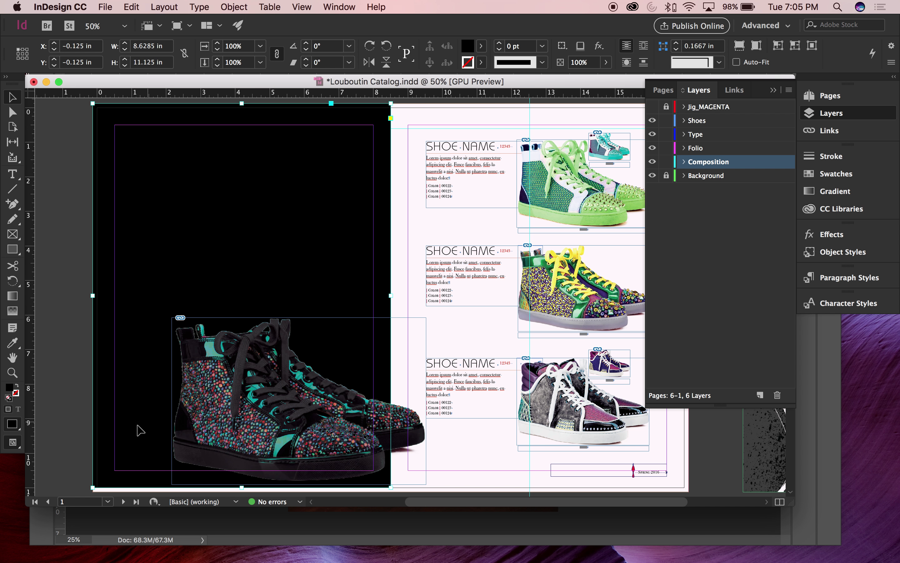
pyautogui.scroll(-2, 121, 366)
pyautogui.scroll(3, 67, 291)
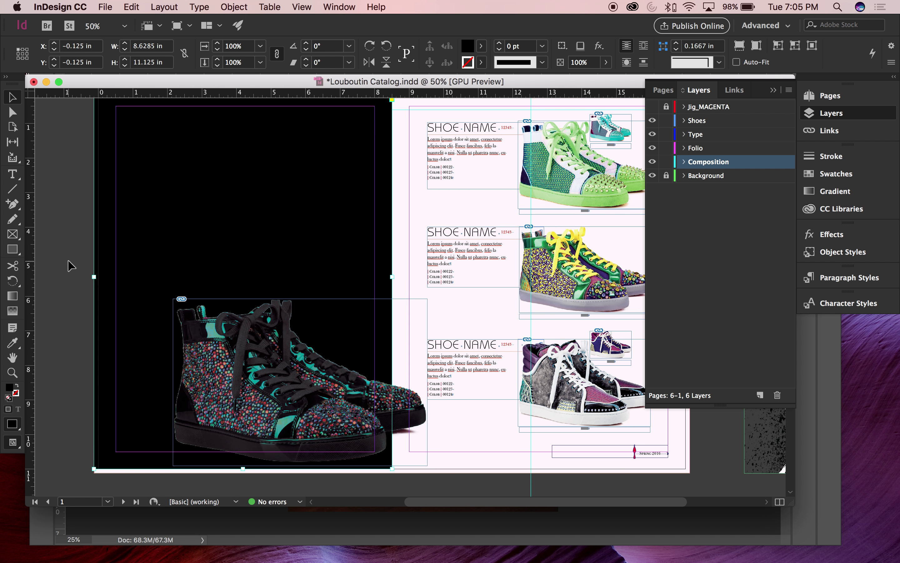
pyautogui.click(66, 314)
pyautogui.scroll(-2, 88, 303)
pyautogui.hscroll(-2, 88, 303)
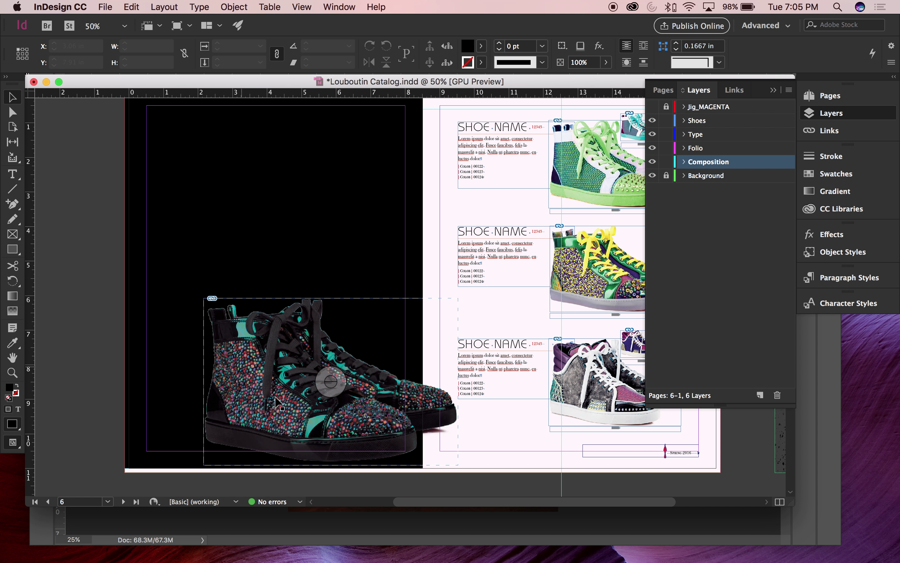
pyautogui.click(190, 360)
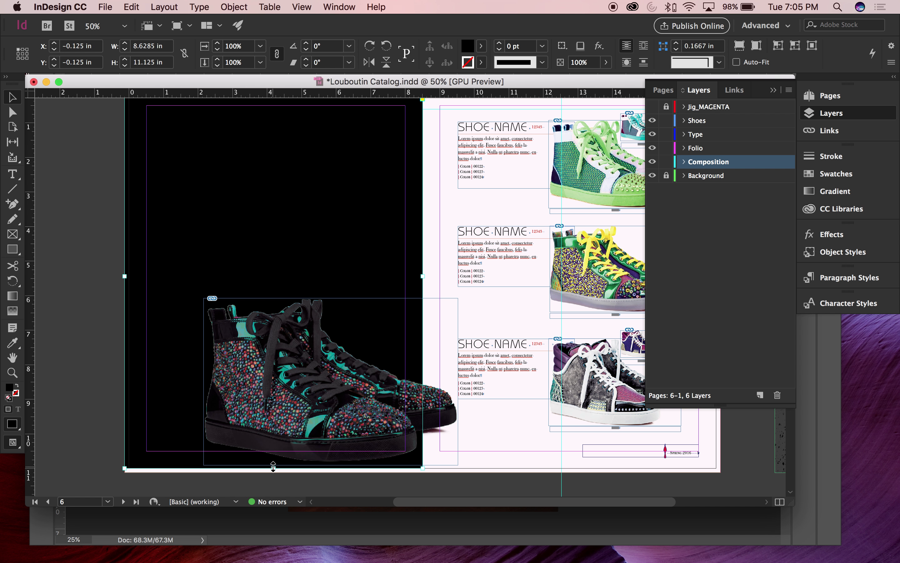
pyautogui.moveTo(274, 469); pyautogui.dragTo(274, 473)
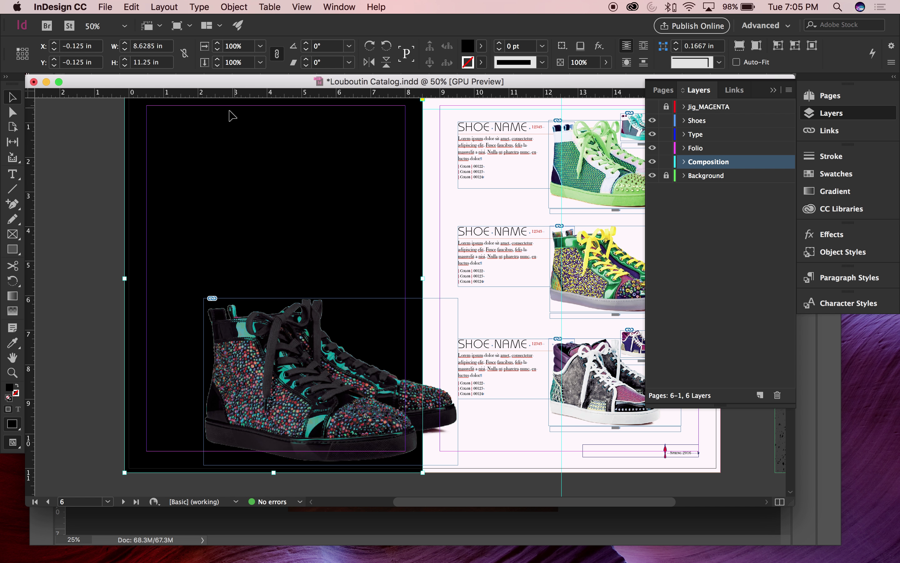
# Set the black rectangle's width to 8.625 in.
pyautogui.click(148, 46)
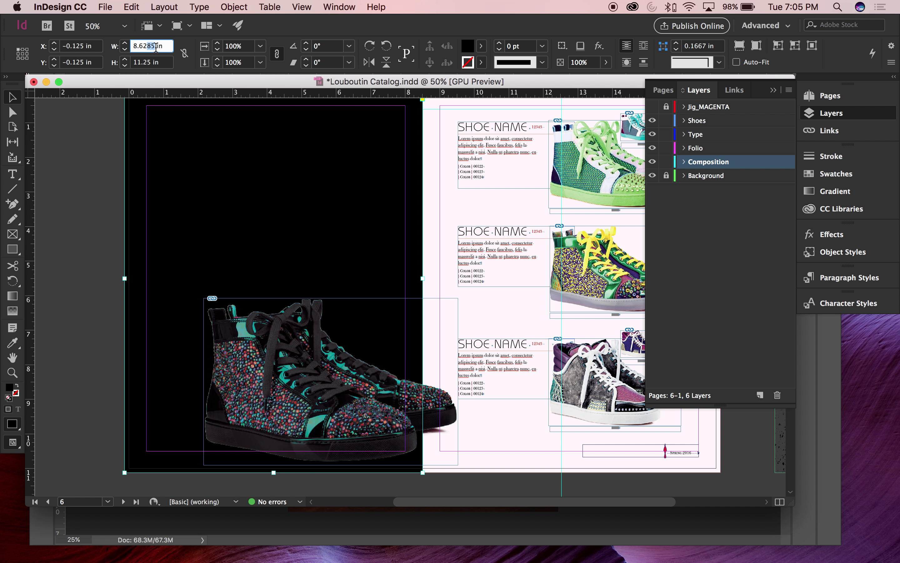
pyautogui.press('Return')
pyautogui.click(58, 150)
pyautogui.click(151, 137)
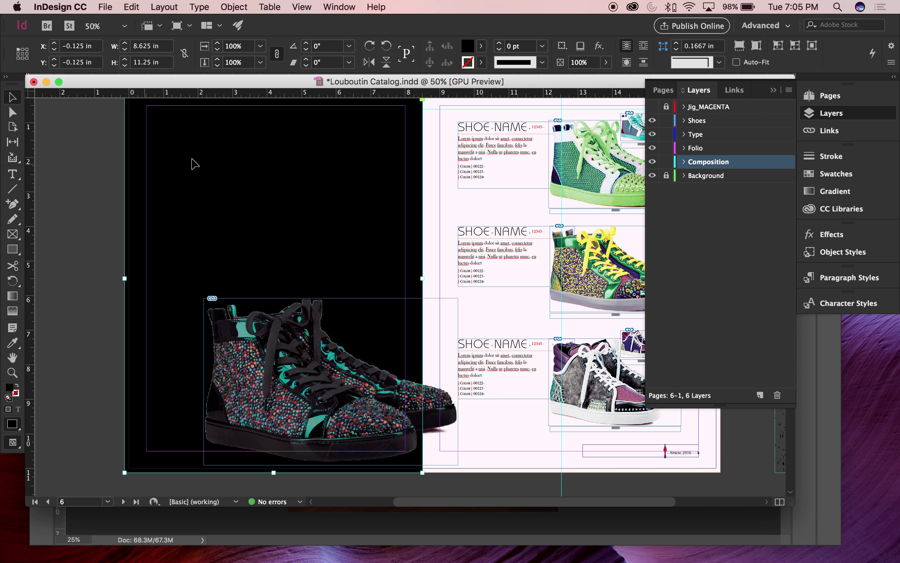
# Extend the rectangle's inner edge past the spine and set its width to 8.75 in.
pyautogui.moveTo(422, 278); pyautogui.dragTo(425, 278)
pyautogui.click(150, 46)
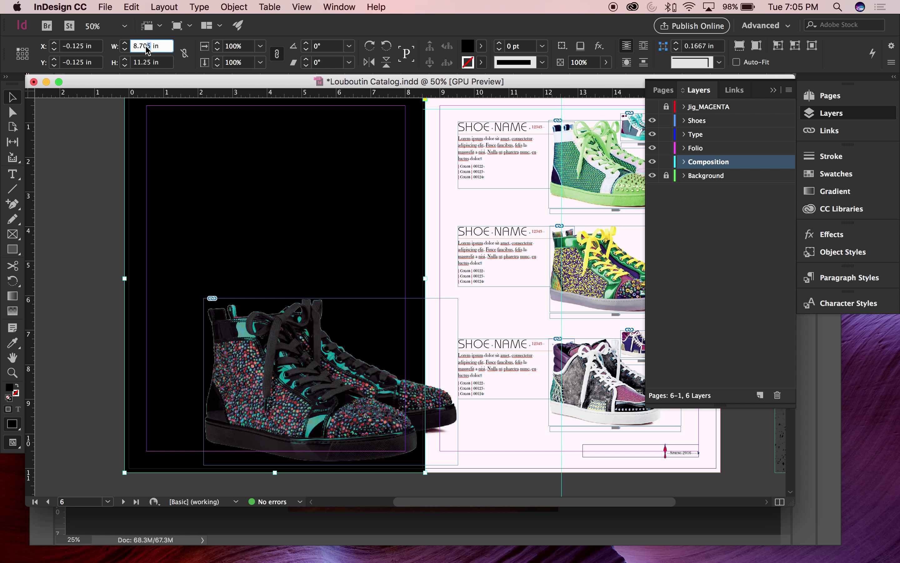
pyautogui.press('BackSpace')
pyautogui.press('Return')
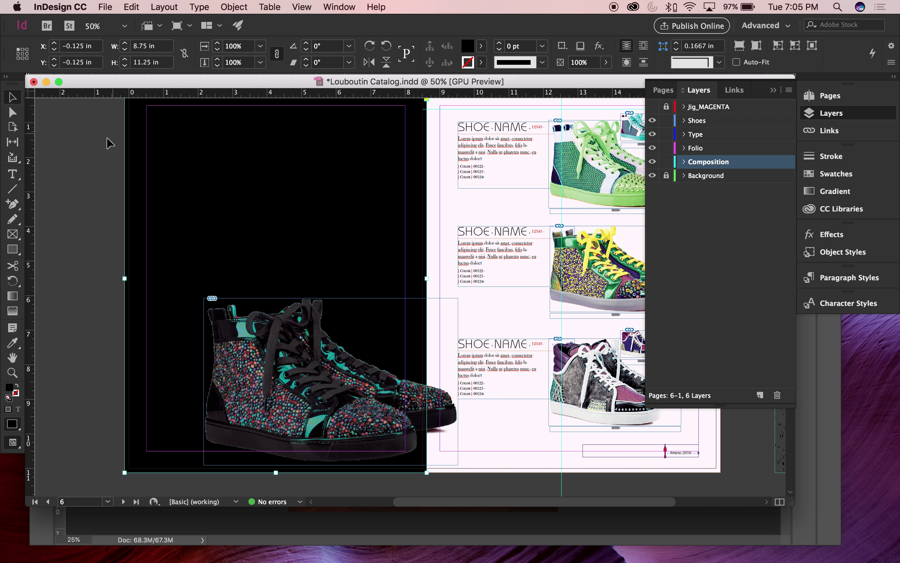
pyautogui.click(171, 159)
pyautogui.moveTo(166, 153); pyautogui.dragTo(74, 111)
# Switch to Photoshop and create a new 8.75 by 11.25 in document at 300 pixels/inch in CMYK Color with a white background.
pyautogui.moveTo(168, 557)
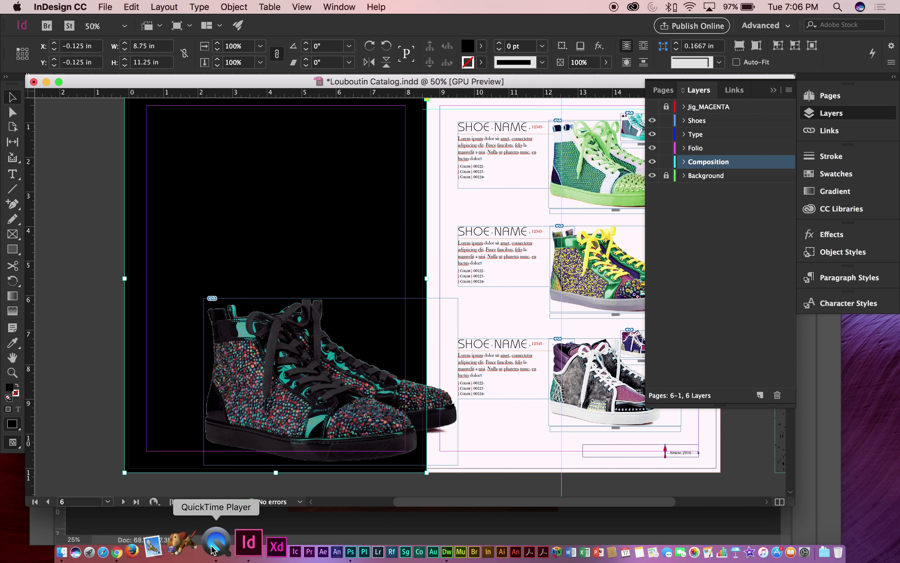
pyautogui.click(298, 542)
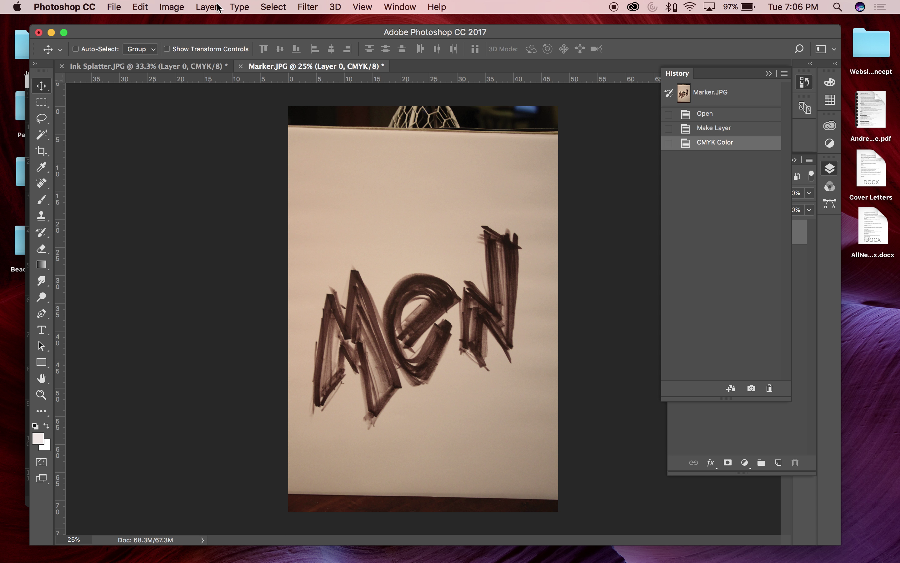
pyautogui.moveTo(207, 35); pyautogui.dragTo(554, 31)
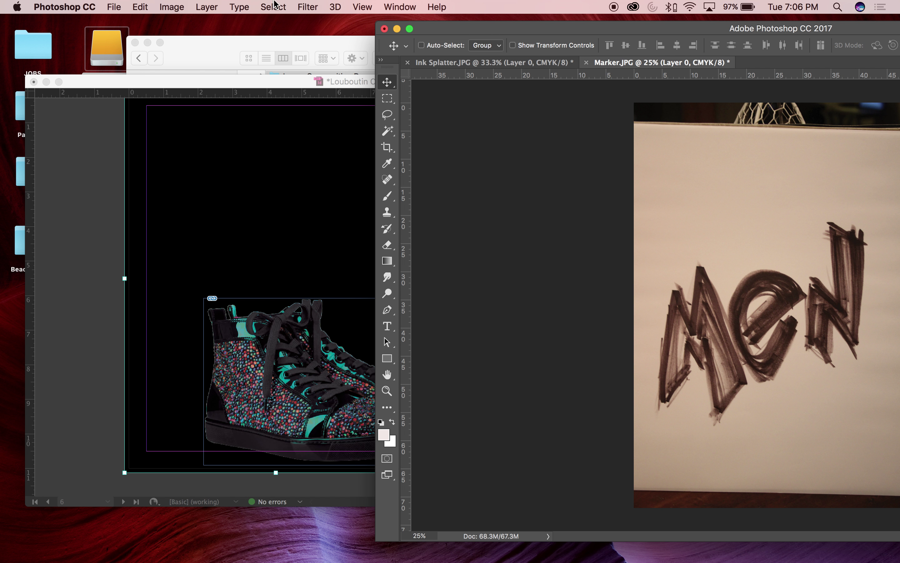
pyautogui.click(114, 6)
pyautogui.click(125, 22)
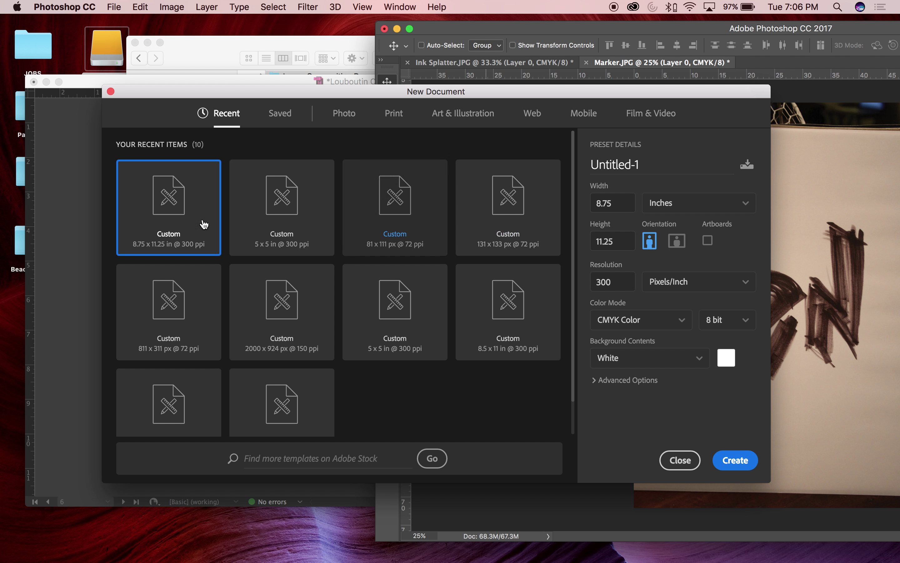
pyautogui.click(626, 205)
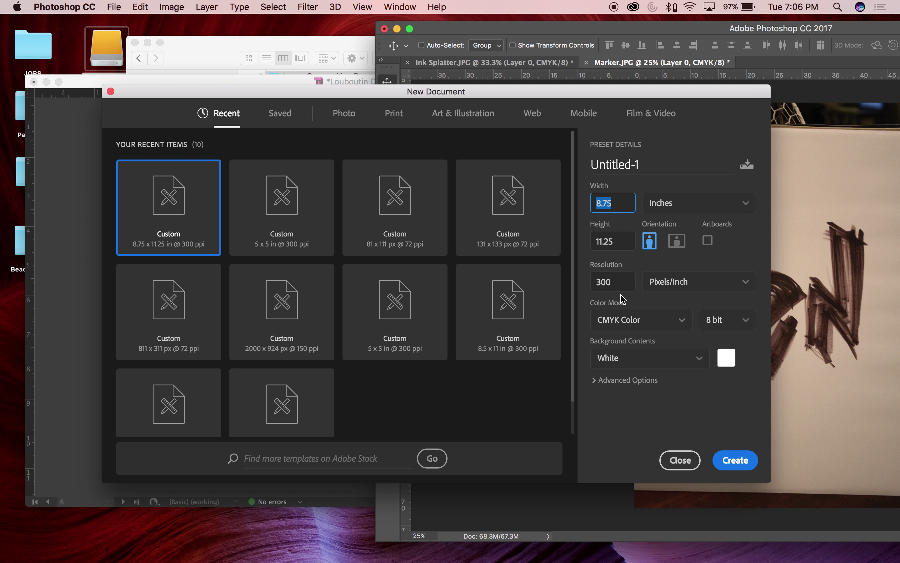
pyautogui.click(736, 460)
pyautogui.moveTo(582, 33); pyautogui.dragTo(216, 25)
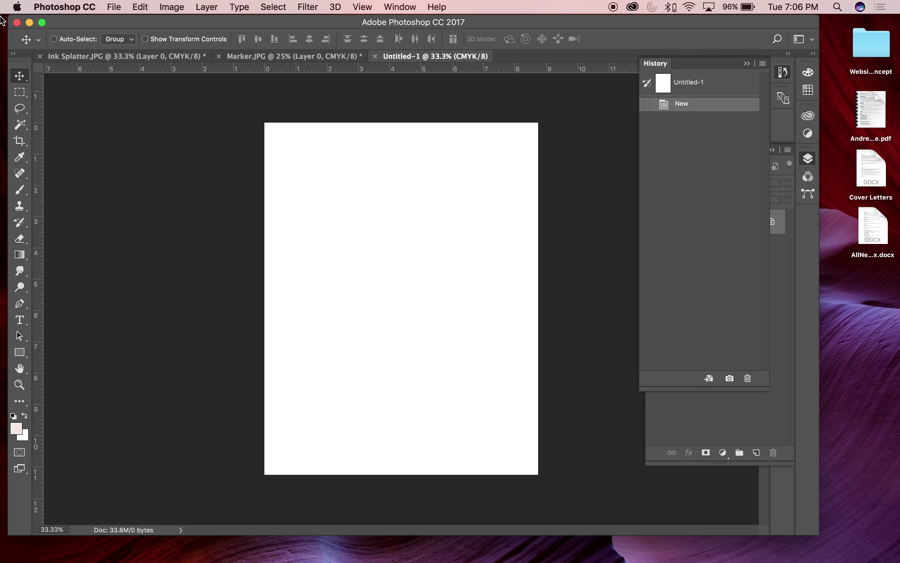
# Save the new document in Photoshop format as Mens_Section_Demo.psd in the Composition folder.
pyautogui.click(114, 6)
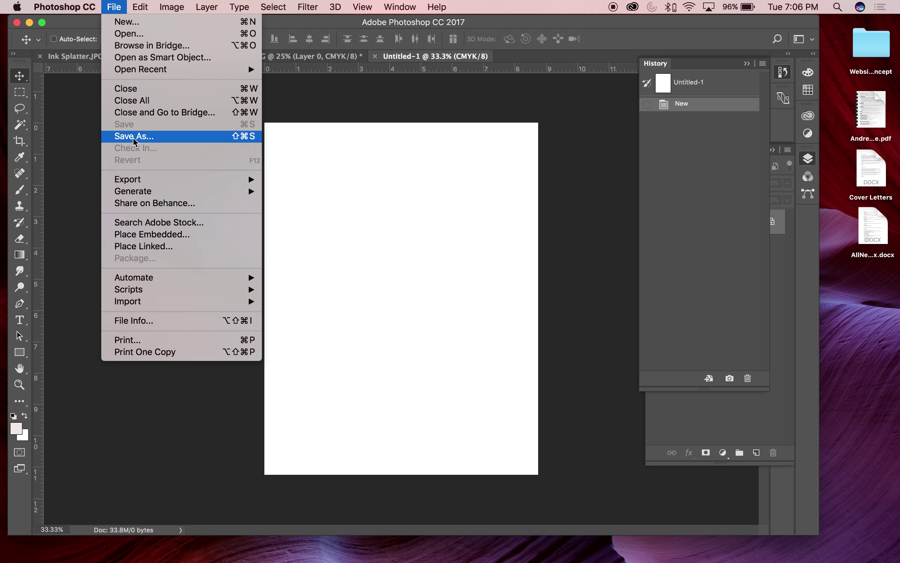
pyautogui.click(282, 161)
pyautogui.press('super+shift+s')
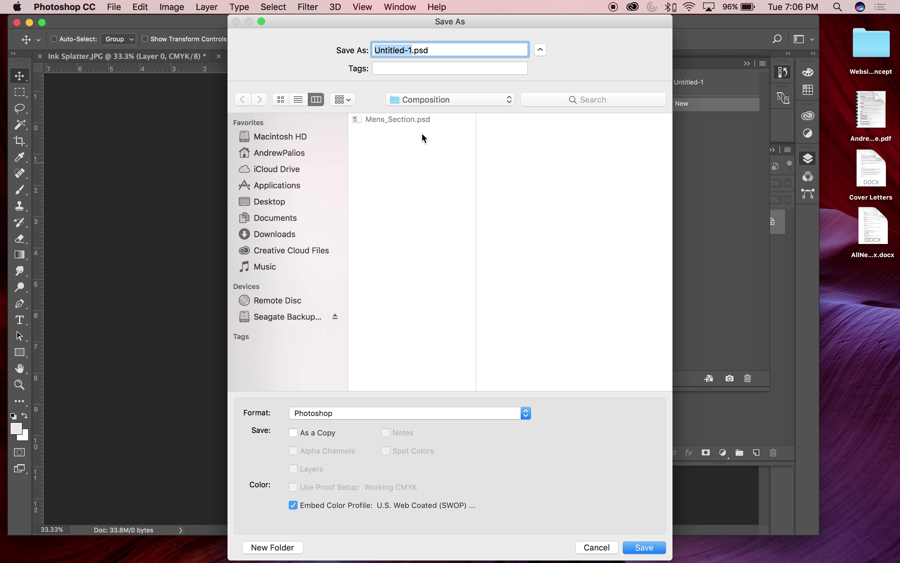
pyautogui.click(407, 120)
pyautogui.click(429, 51)
pyautogui.write('_Dem')
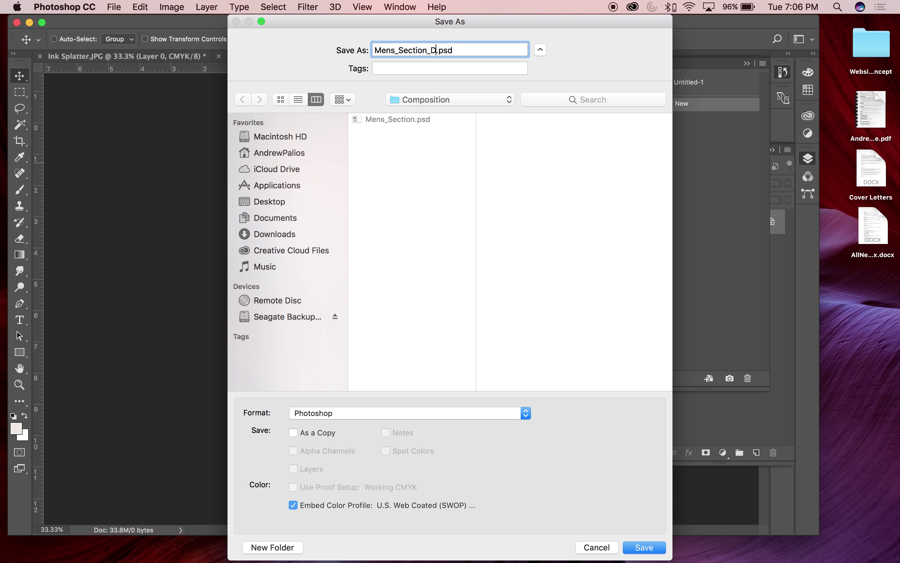
pyautogui.write('o')
pyautogui.press('Return')
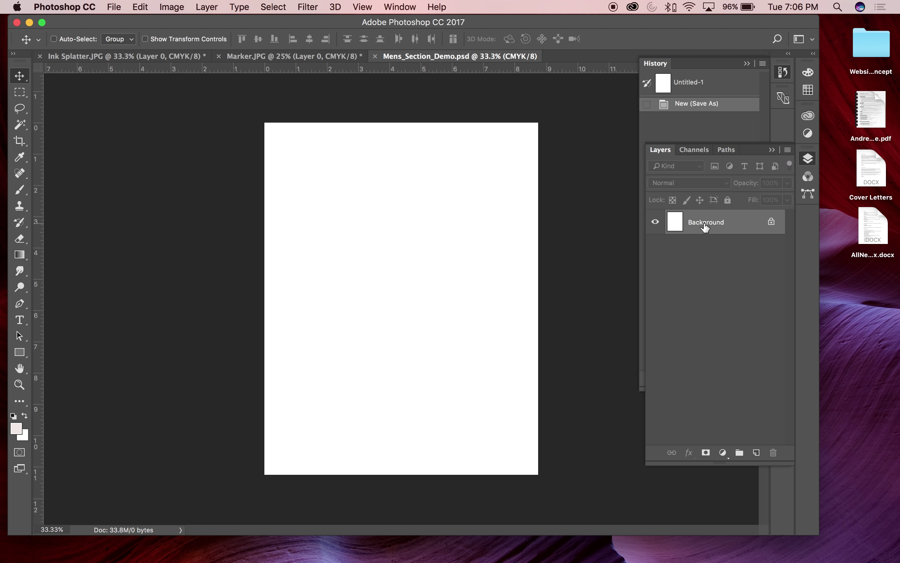
# Convert the locked Background into the regular layer Layer 0 and add an empty layer above it.
pyautogui.doubleClick(732, 226)
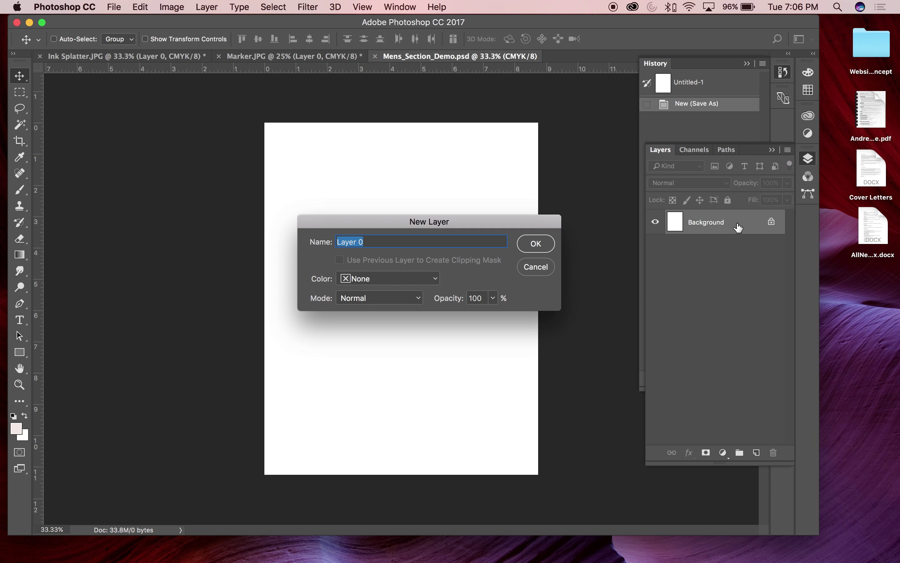
pyautogui.click(537, 244)
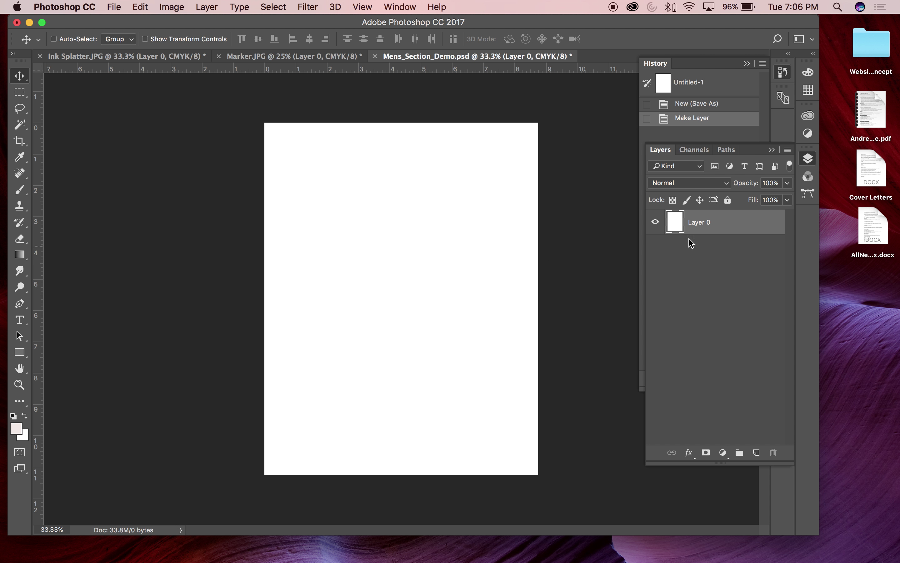
pyautogui.click(757, 454)
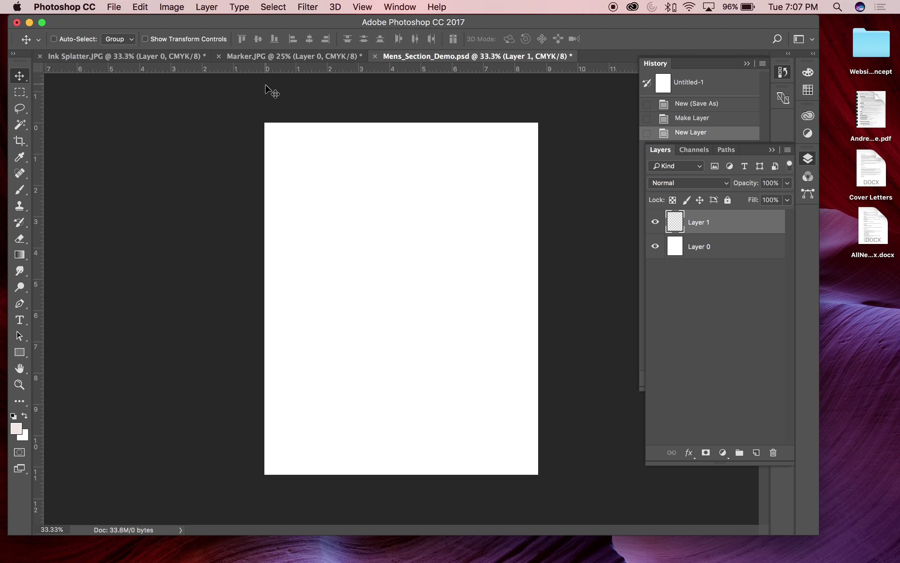
# Convert the Marker.JPG image to Grayscale mode, discarding its color information.
pyautogui.click(269, 57)
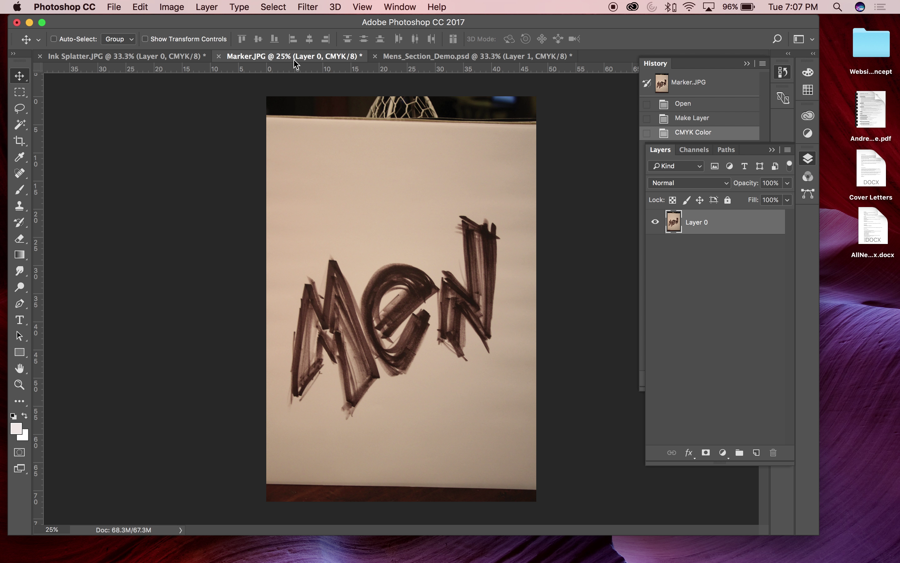
pyautogui.click(172, 7)
pyautogui.moveTo(179, 41)
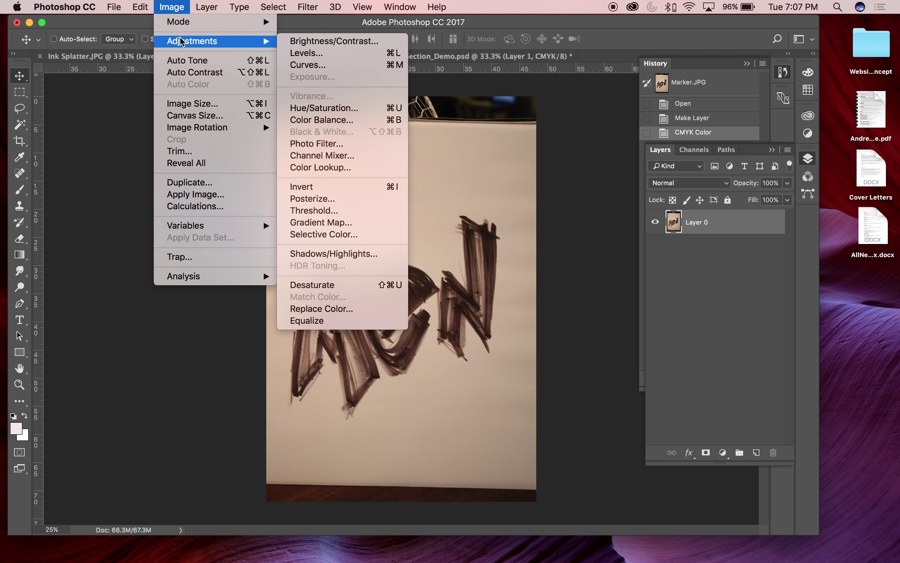
pyautogui.moveTo(180, 22)
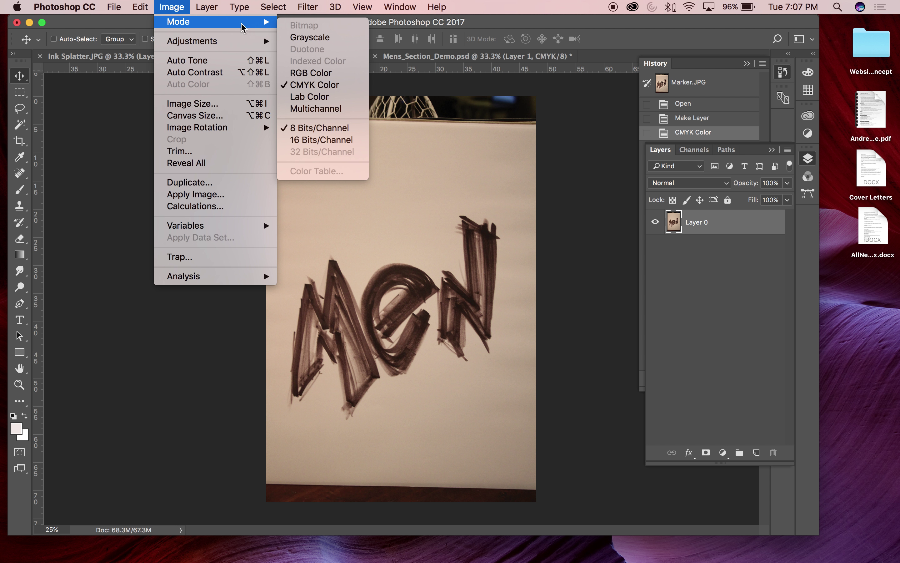
pyautogui.click(329, 42)
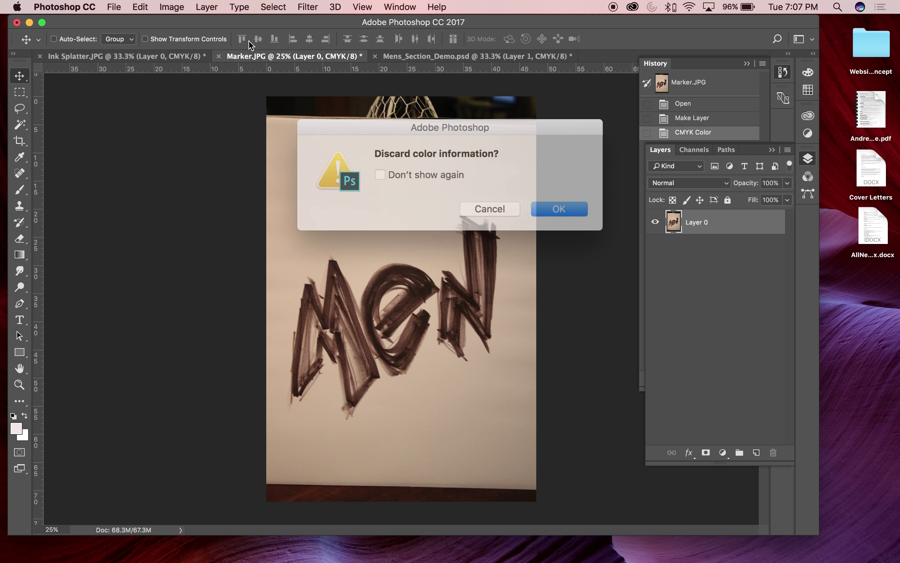
pyautogui.click(535, 209)
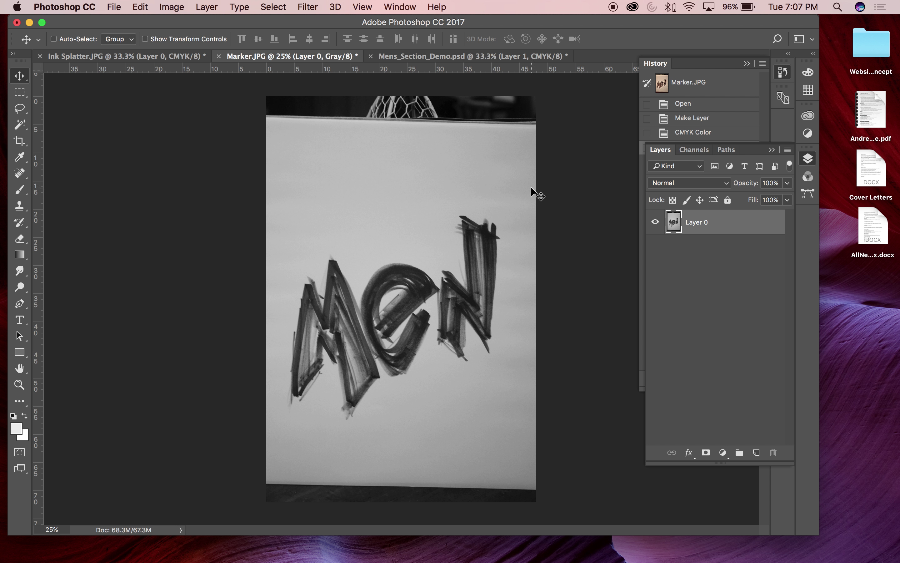
pyautogui.press('super+equal')
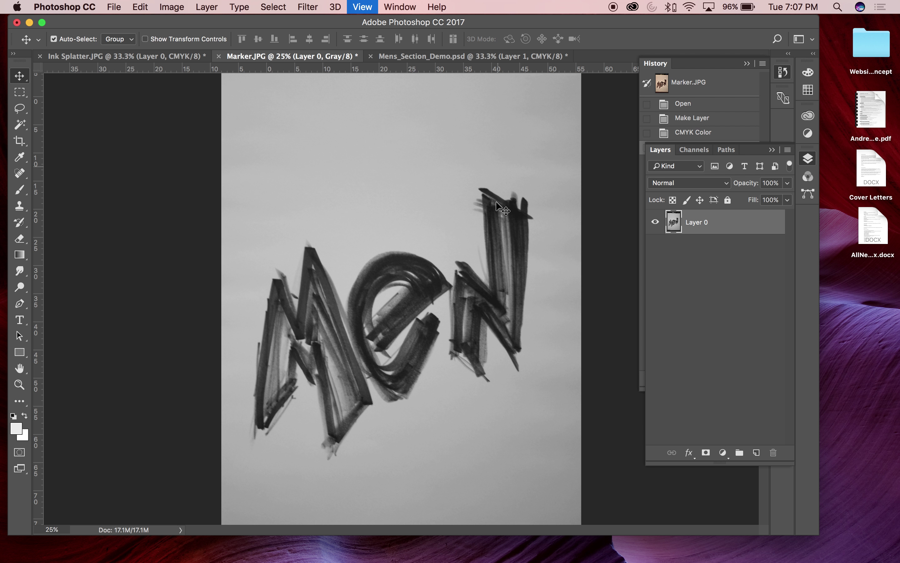
# Adjust the marker image's Levels to input values 22, 0.71 and 184 to deepen the strokes and lighten the paper.
pyautogui.click(165, 5)
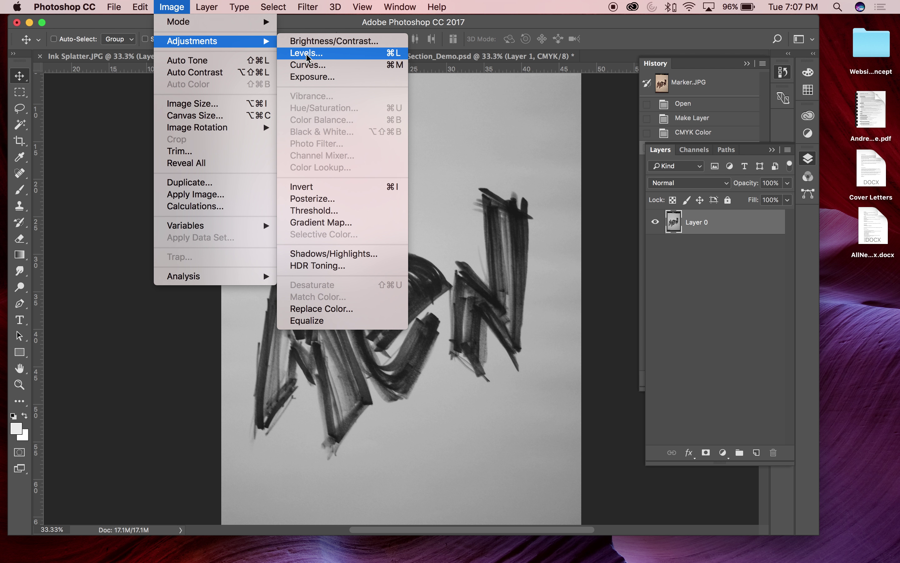
pyautogui.click(307, 53)
pyautogui.moveTo(702, 239); pyautogui.dragTo(661, 242)
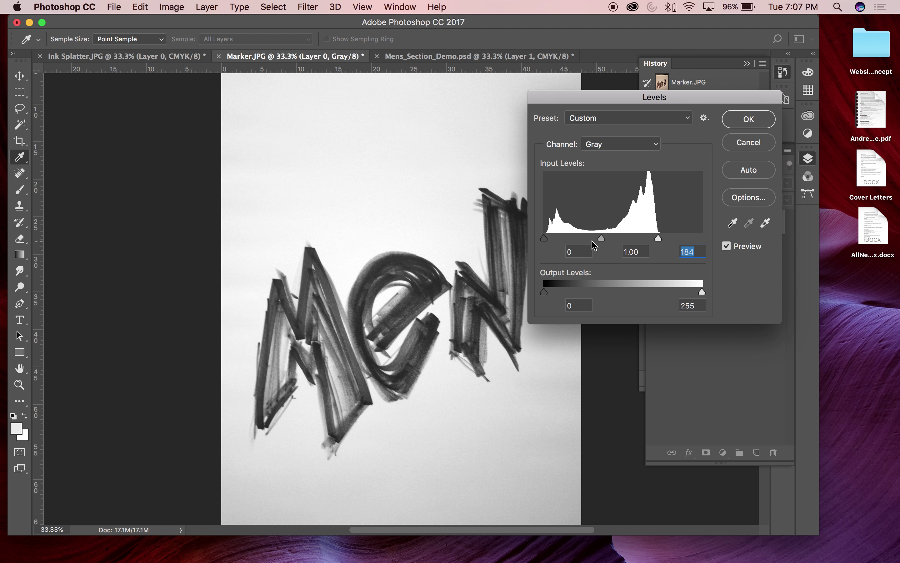
pyautogui.moveTo(548, 243); pyautogui.dragTo(621, 244)
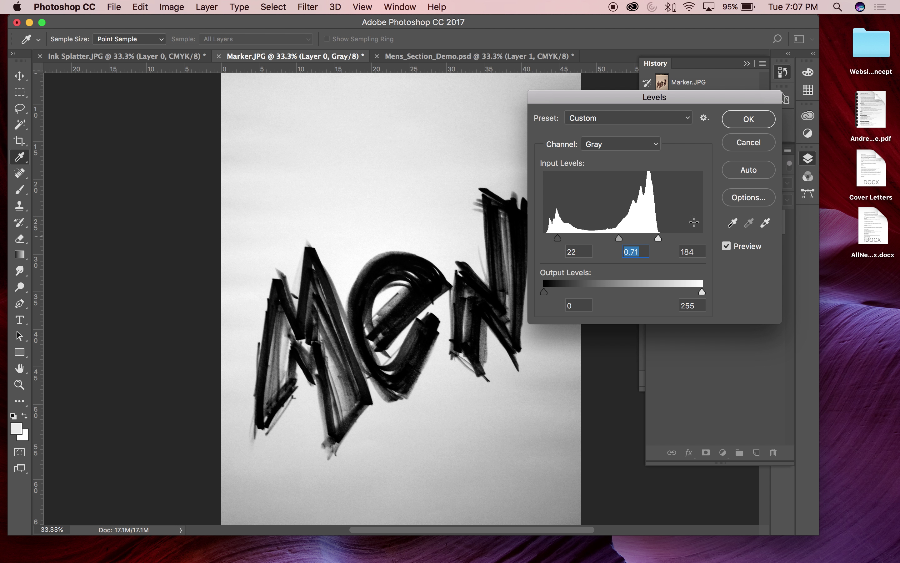
pyautogui.click(746, 124)
pyautogui.press('v')
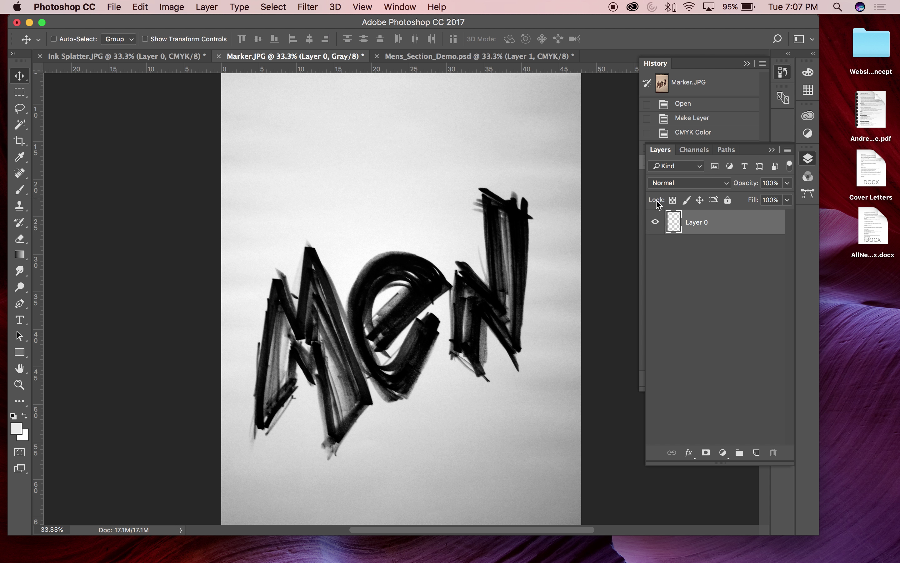
# Select a rectangle around the Men lettering, invert the selection, and delete everything outside the rectangle, leaving nothing selected.
pyautogui.press('super+minus')
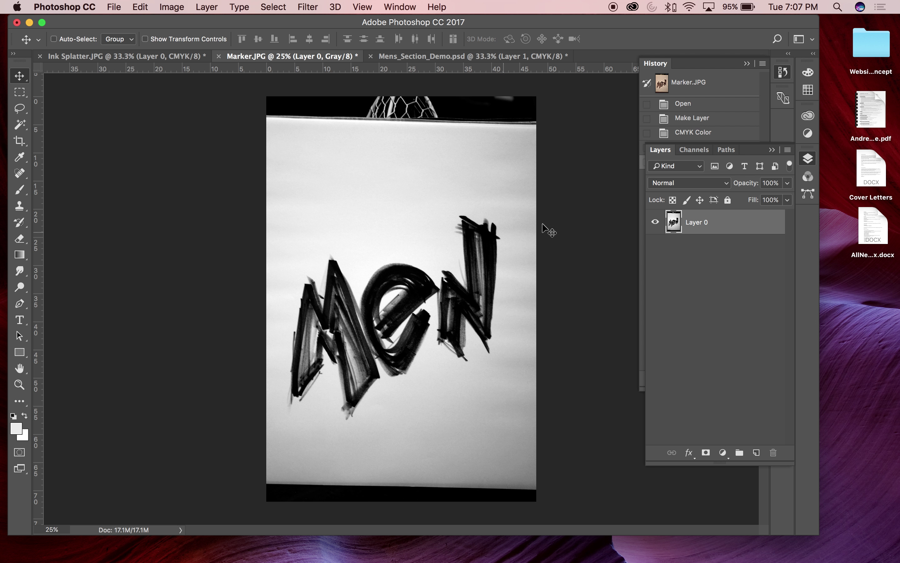
pyautogui.press('m')
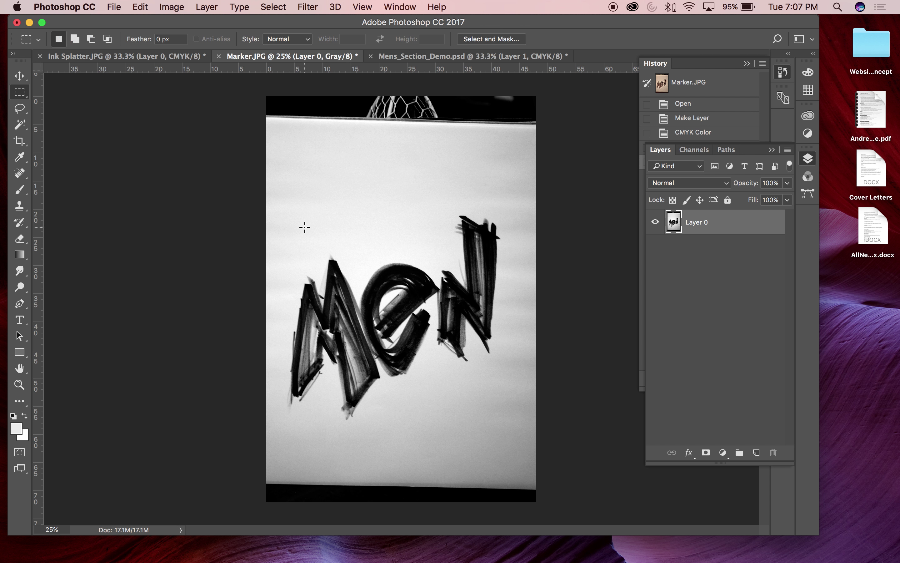
pyautogui.moveTo(277, 181); pyautogui.dragTo(516, 437)
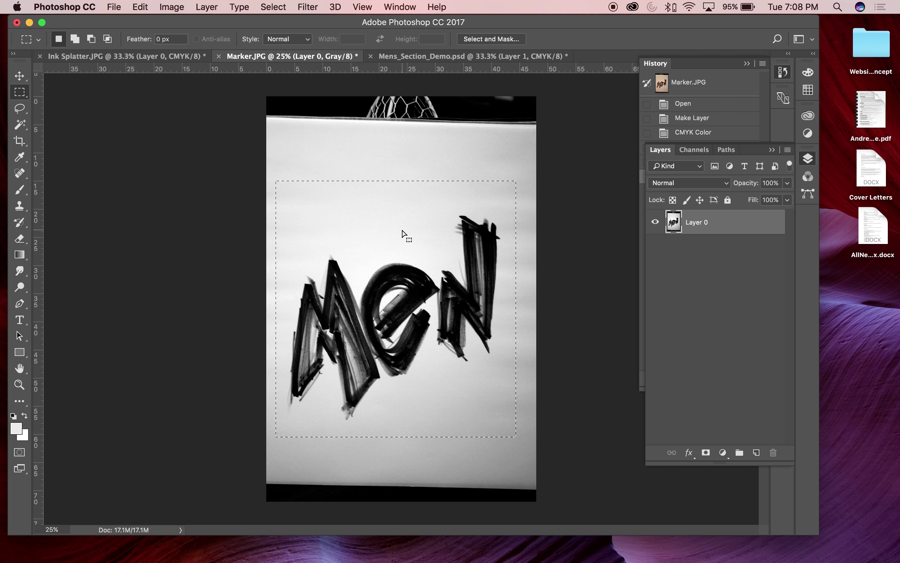
pyautogui.press('super+shift+i')
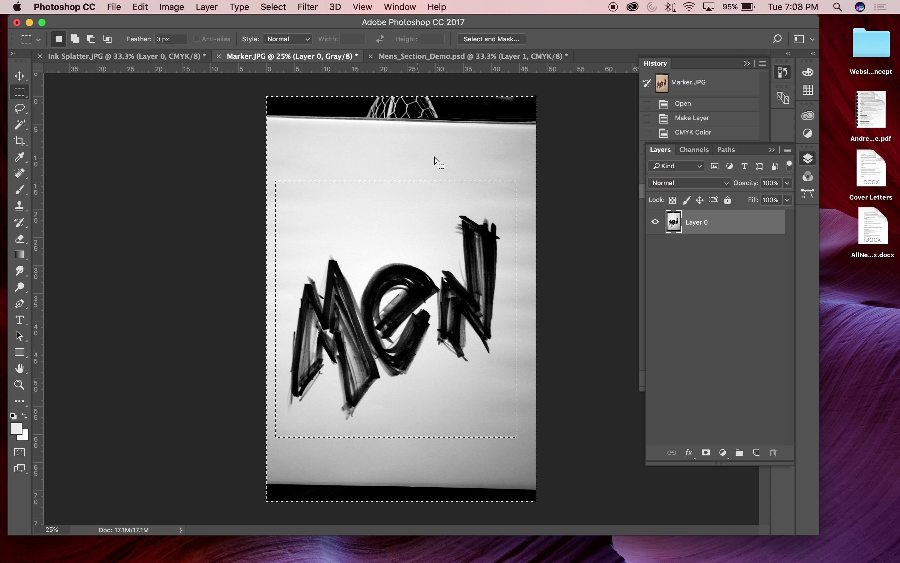
pyautogui.click(207, 7)
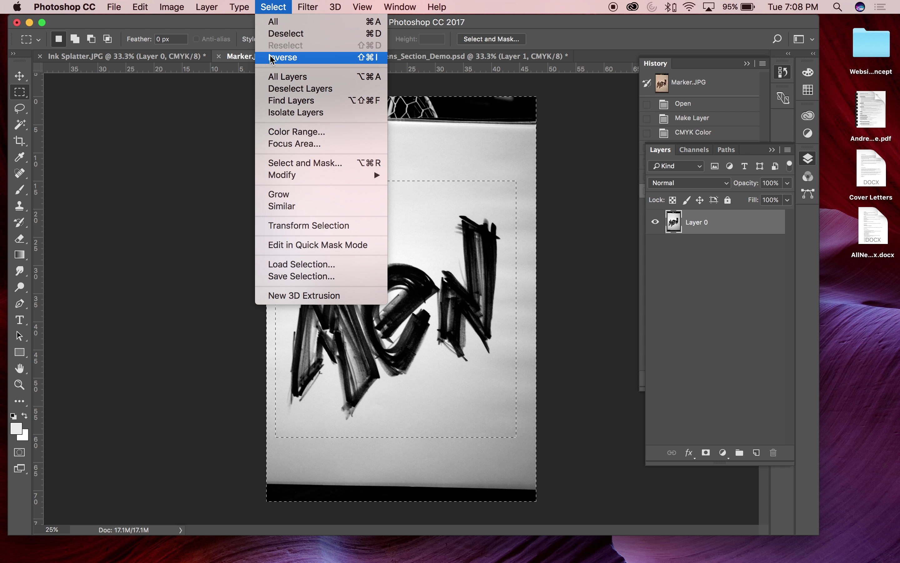
pyautogui.click(20, 76)
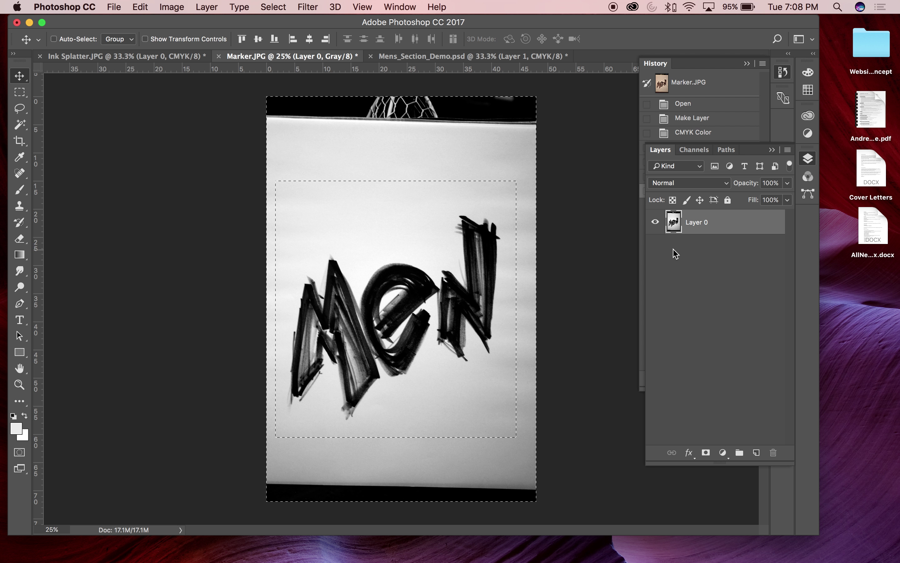
pyautogui.press('Delete')
pyautogui.press('super+d')
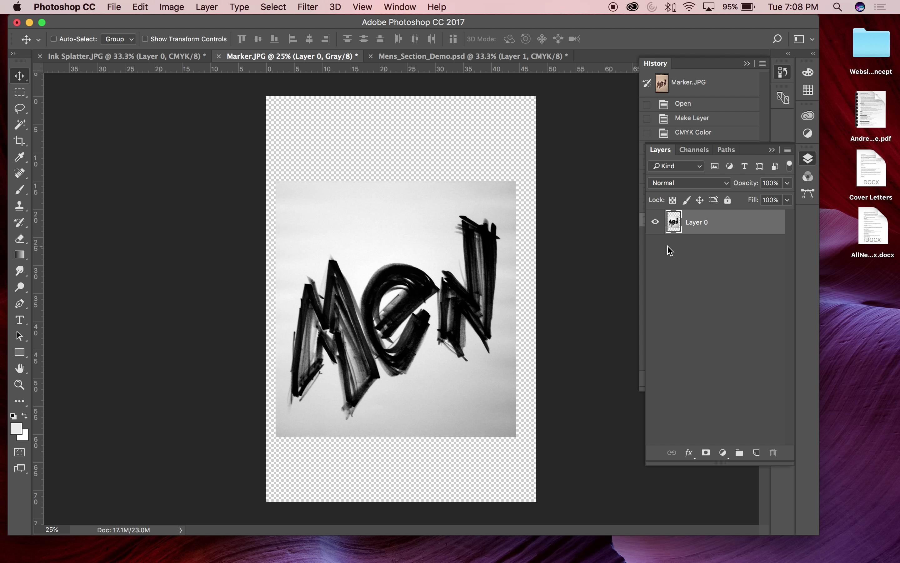
# Convert the cropped marker image from grayscale to CMYK Color mode.
pyautogui.press('super+equal')
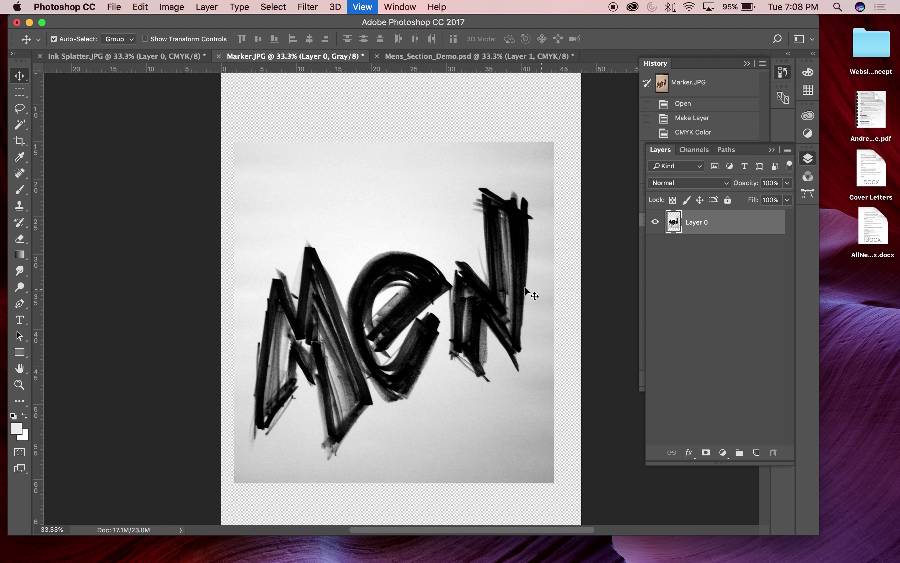
pyautogui.press('super+equal')
pyautogui.press('super+minus')
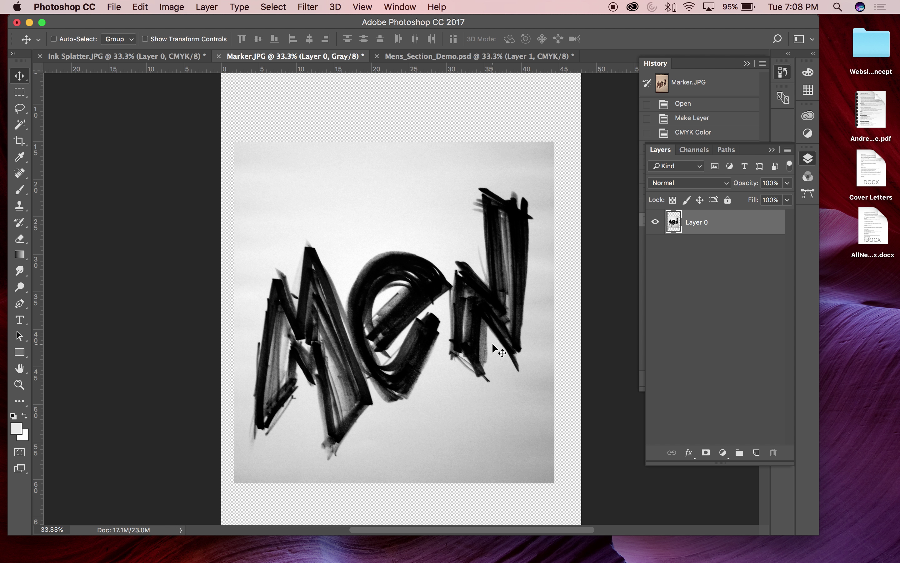
pyautogui.click(171, 6)
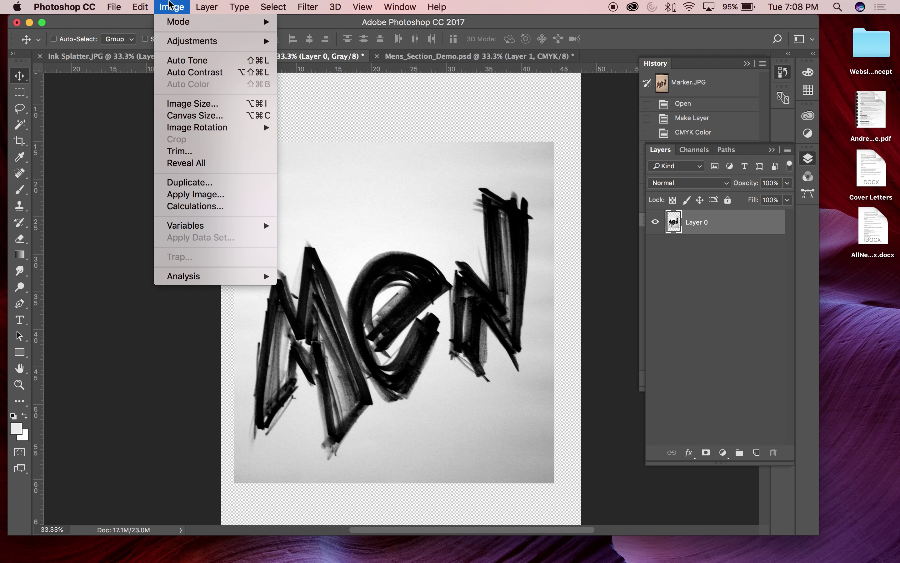
pyautogui.moveTo(180, 29)
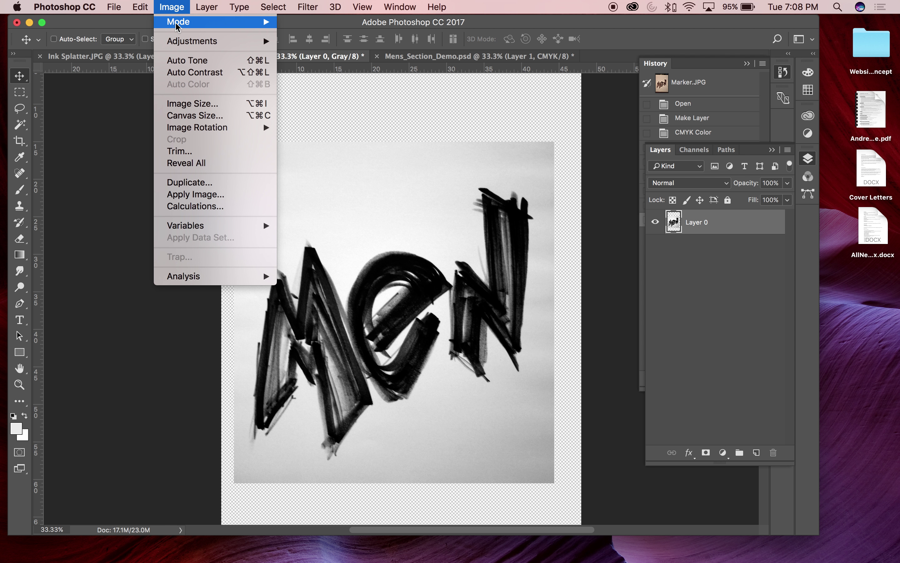
pyautogui.click(314, 88)
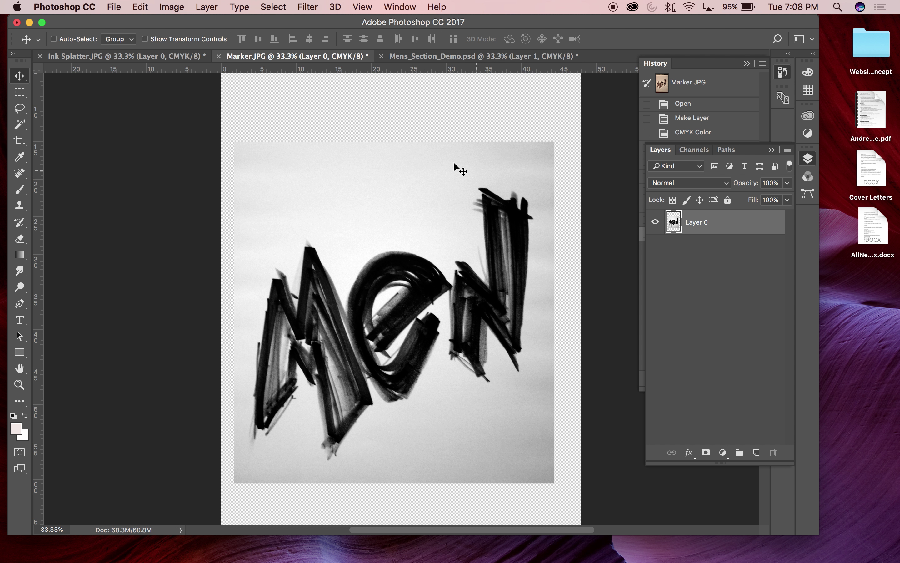
# Start a Selective Color adjustment and set the Neutrals to Cyan, Magenta and Yellow -100% and Black +5%.
pyautogui.click(189, 4)
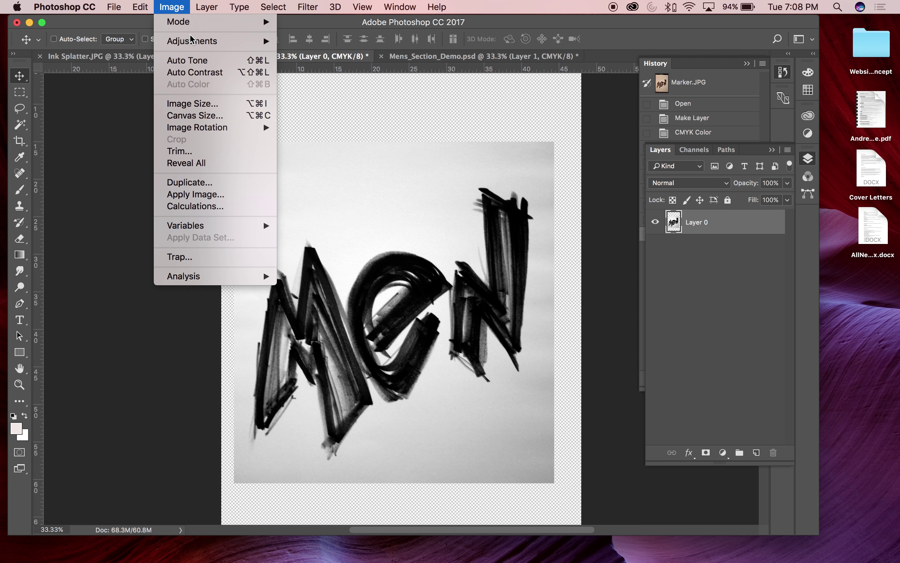
pyautogui.moveTo(192, 41)
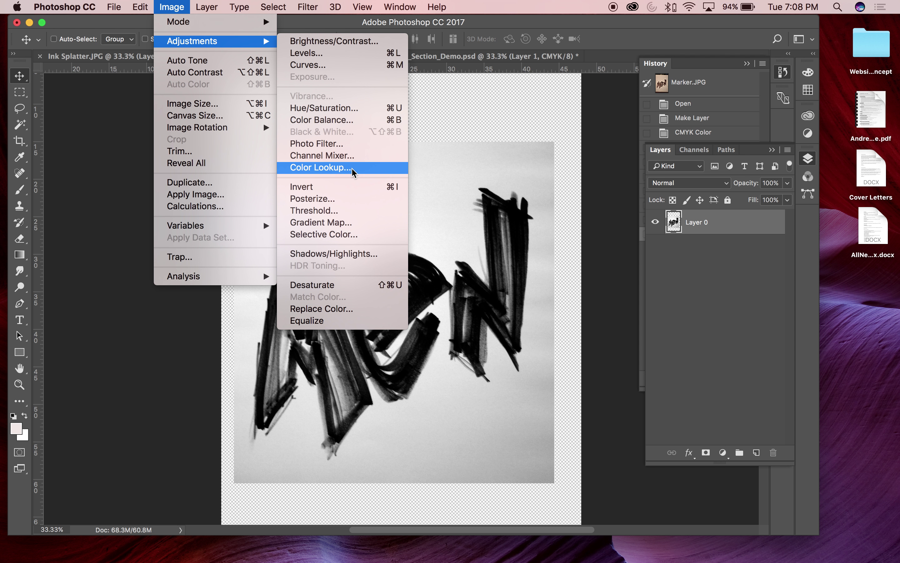
pyautogui.click(323, 234)
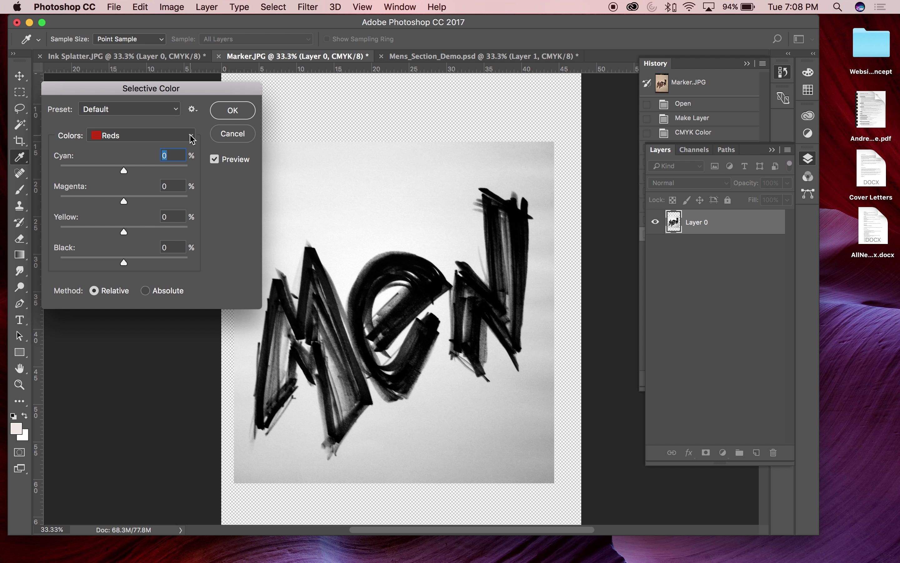
pyautogui.click(192, 139)
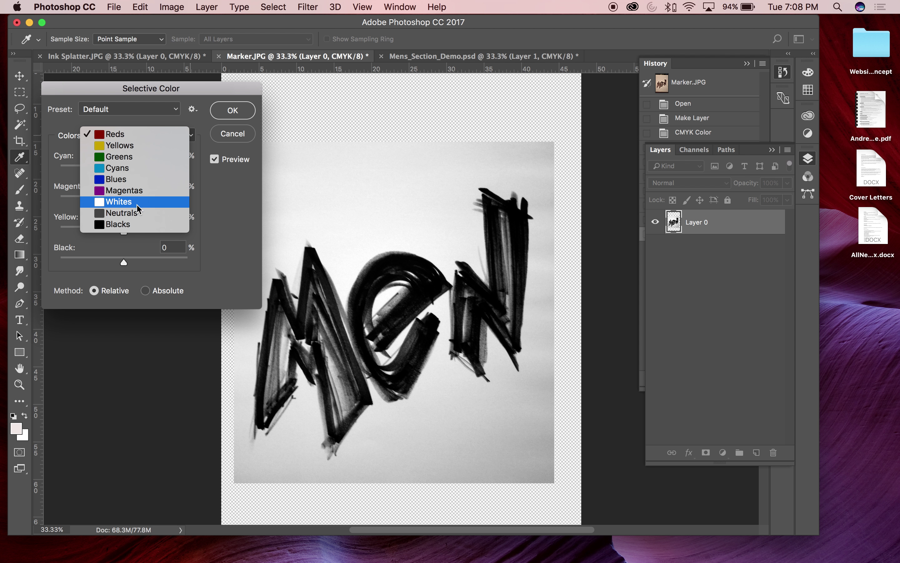
pyautogui.click(137, 213)
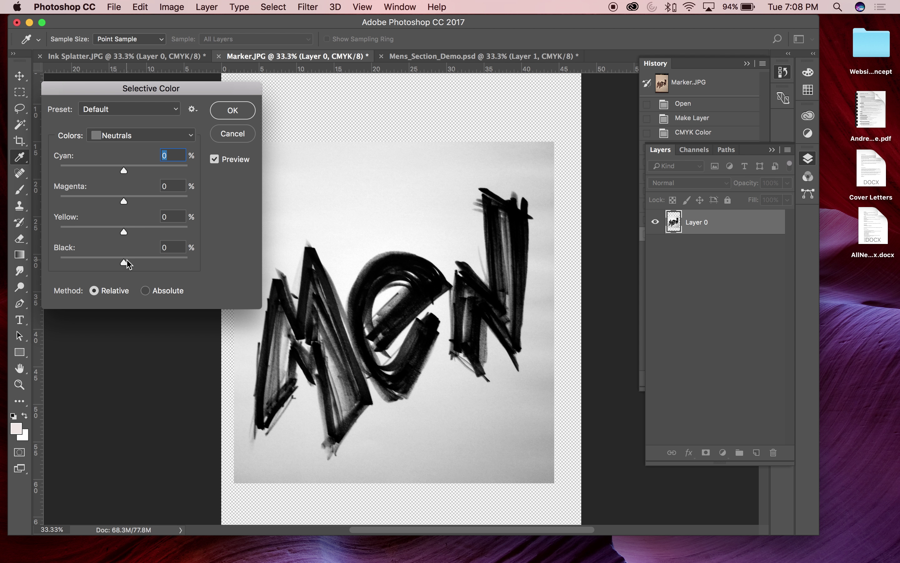
pyautogui.moveTo(125, 268); pyautogui.dragTo(34, 267)
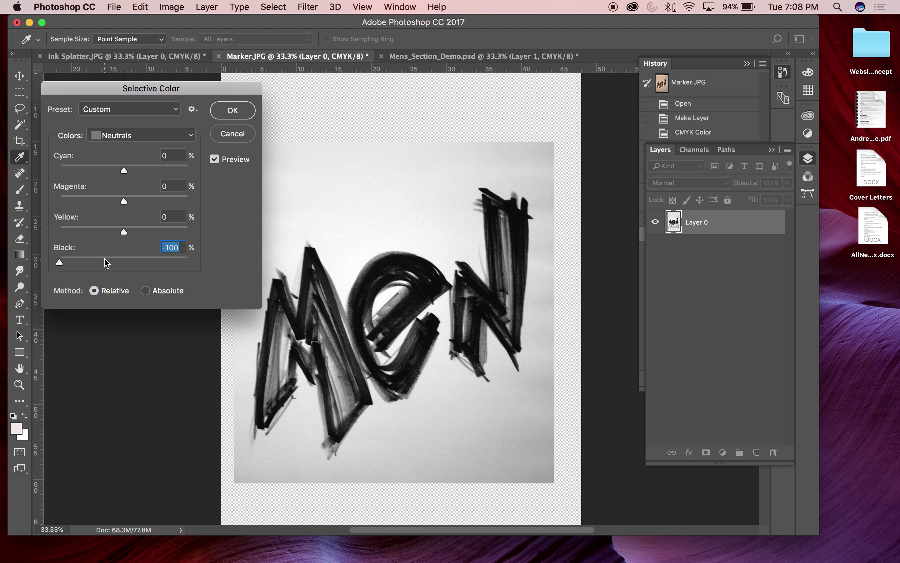
pyautogui.moveTo(124, 230); pyautogui.dragTo(21, 231)
pyautogui.moveTo(124, 201); pyautogui.dragTo(14, 205)
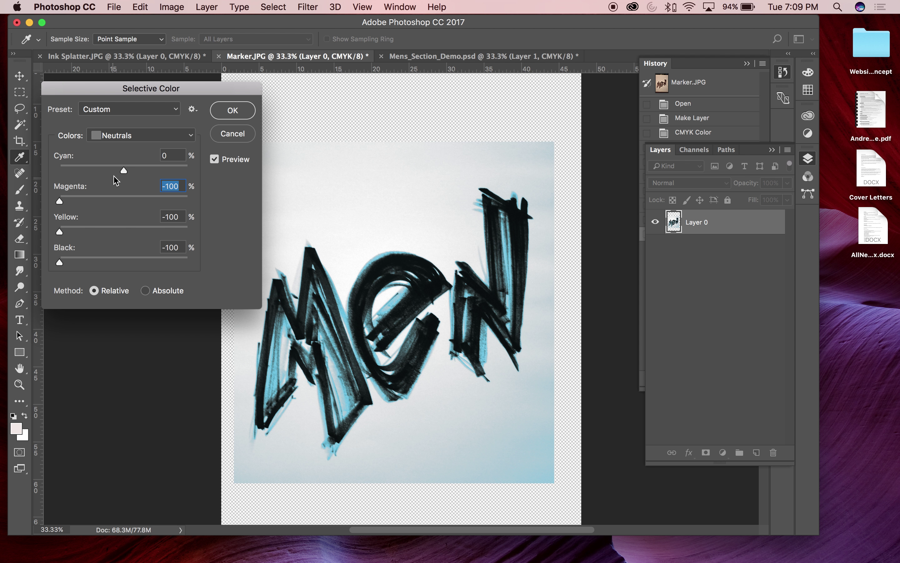
pyautogui.moveTo(124, 171); pyautogui.dragTo(19, 172)
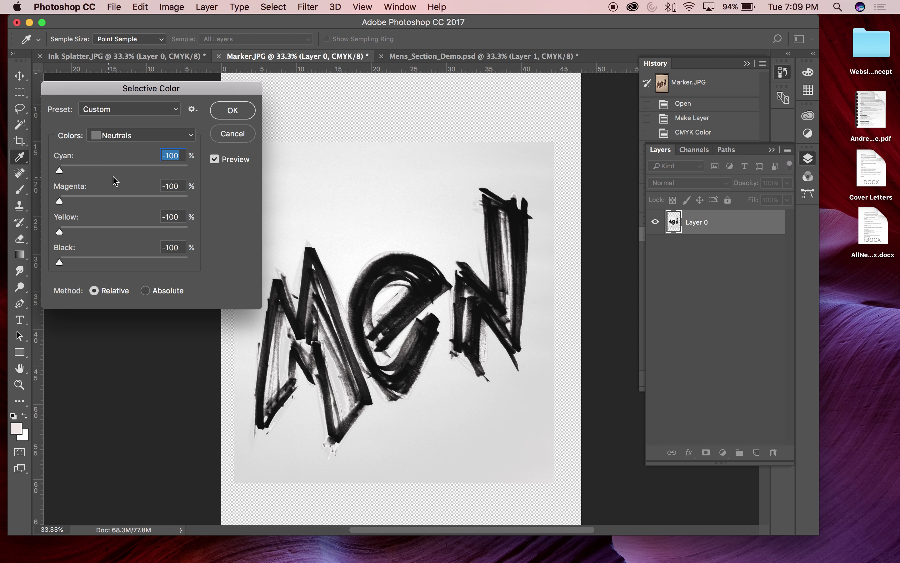
pyautogui.moveTo(60, 267); pyautogui.dragTo(128, 266)
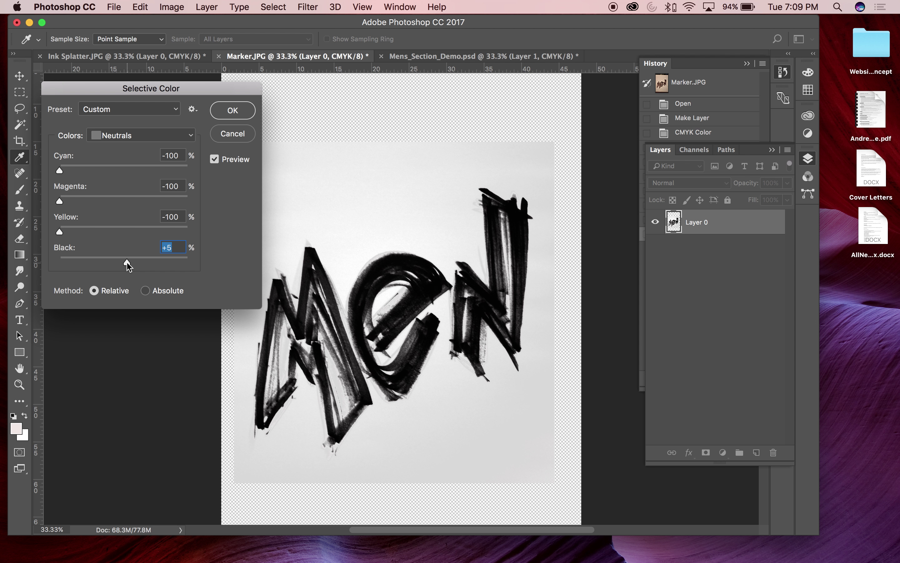
# Set the Black amount of the Whites to -100% in the Selective Color adjustment.
pyautogui.click(192, 133)
pyautogui.click(139, 124)
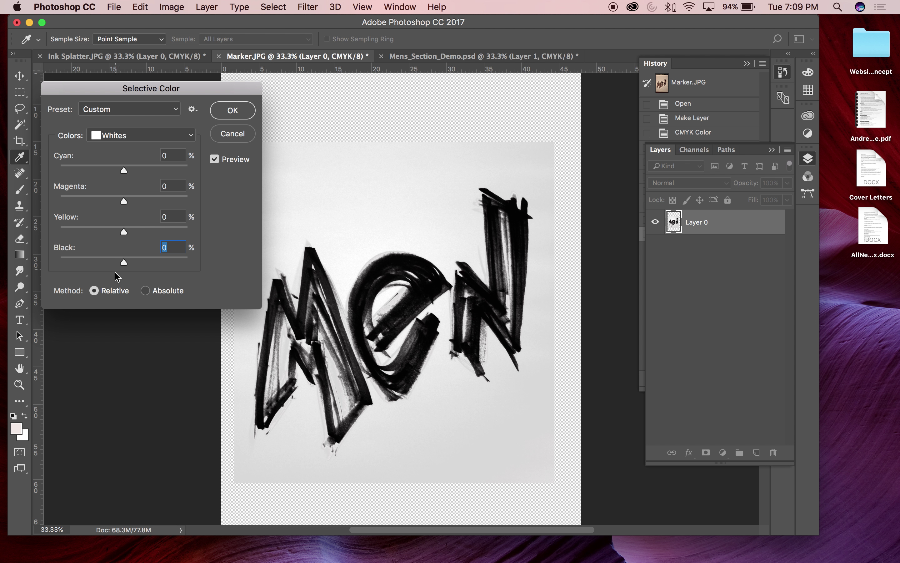
pyautogui.moveTo(126, 266); pyautogui.dragTo(2, 260)
# Compare the lettering and its paper background with and without the Selective Color preview.
pyautogui.click(215, 160)
pyautogui.click(215, 160)
pyautogui.click(215, 160)
pyautogui.click(215, 160)
pyautogui.click(215, 160)
pyautogui.click(215, 160)
pyautogui.click(215, 160)
pyautogui.click(215, 160)
pyautogui.click(215, 160)
pyautogui.click(215, 160)
pyautogui.click(215, 160)
pyautogui.click(215, 161)
# Set the Yellow, Magenta and Cyan amounts of the Whites to -100%.
pyautogui.moveTo(124, 232); pyautogui.dragTo(88, 234)
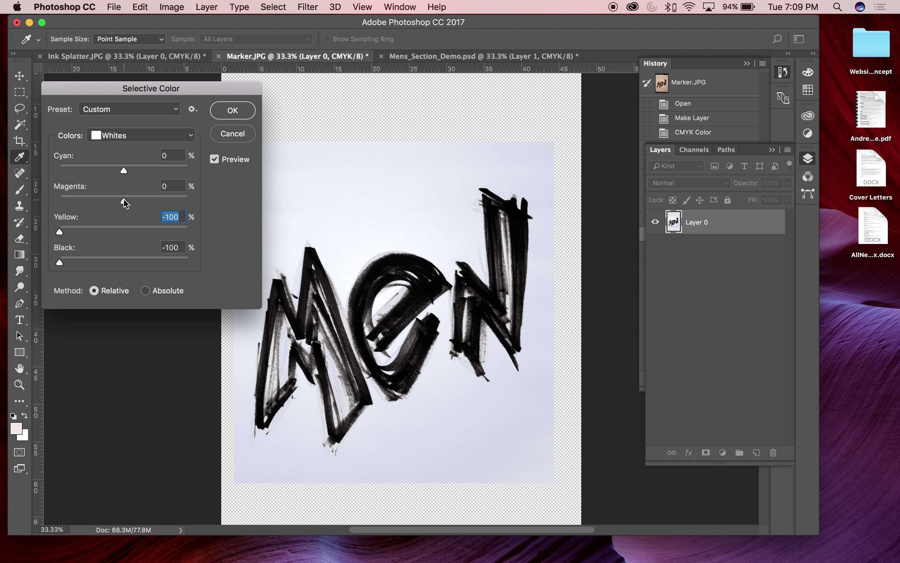
pyautogui.moveTo(124, 201); pyautogui.dragTo(48, 203)
pyautogui.moveTo(123, 172); pyautogui.dragTo(33, 172)
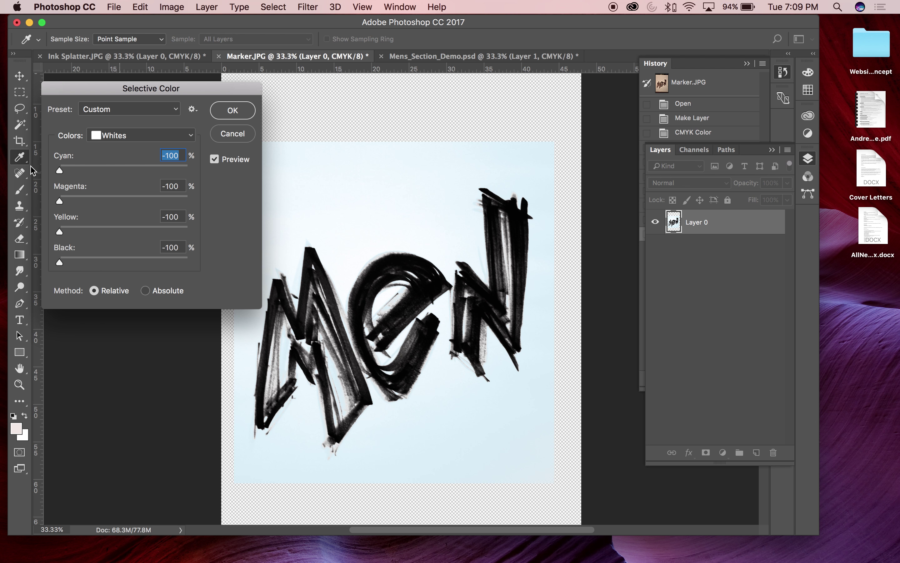
# Set the Neutrals' Cyan, Magenta and Yellow amounts to -73% each and apply the Selective Color adjustment.
pyautogui.click(191, 141)
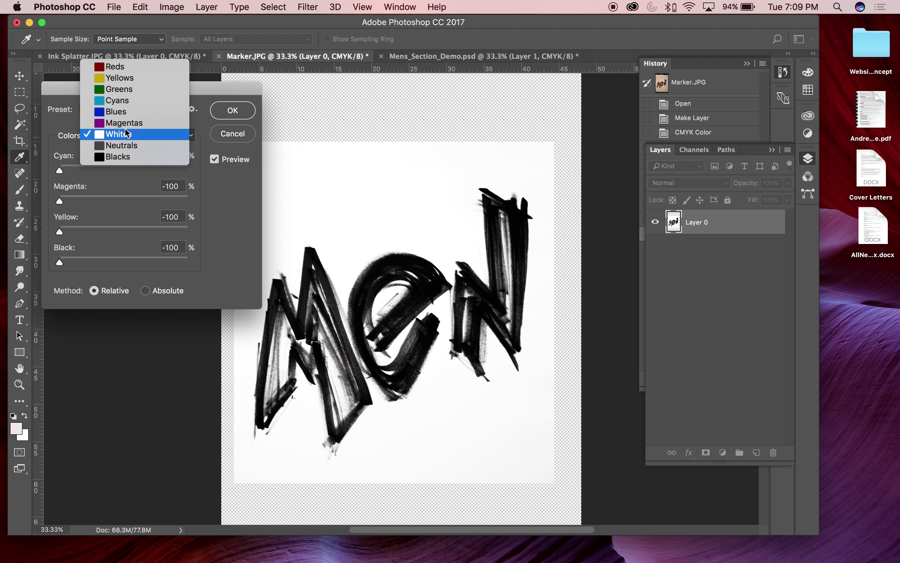
pyautogui.click(114, 147)
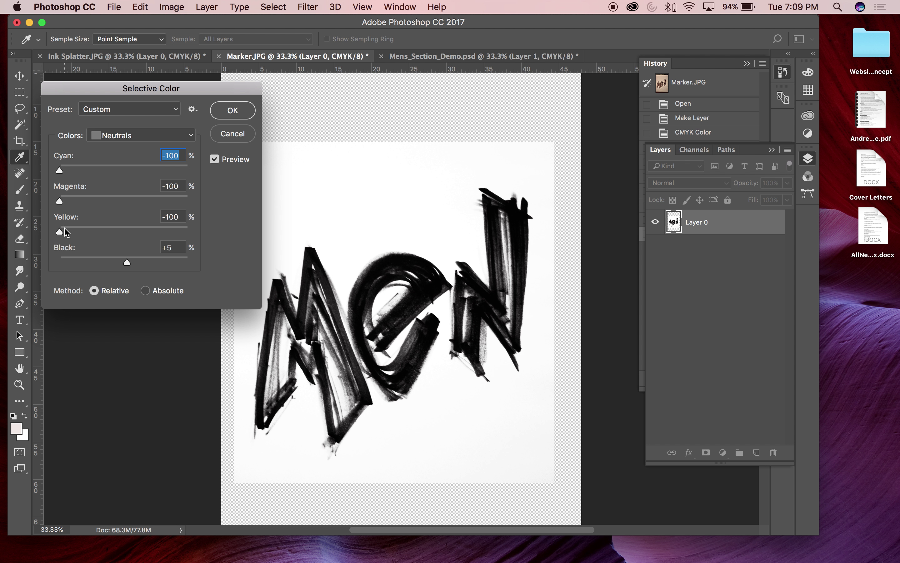
pyautogui.moveTo(65, 231); pyautogui.dragTo(100, 233)
pyautogui.moveTo(58, 200); pyautogui.dragTo(77, 197)
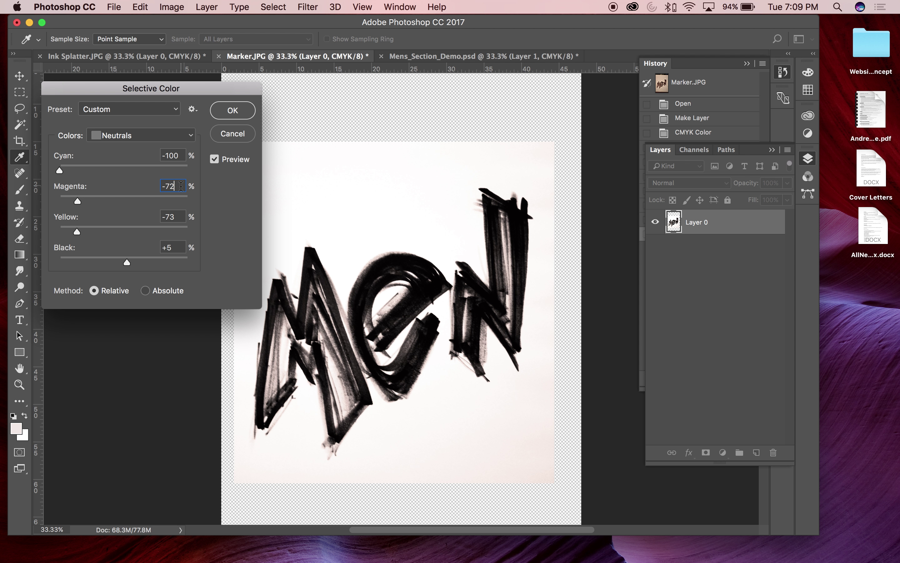
pyautogui.press('BackSpace')
pyautogui.write('-73')
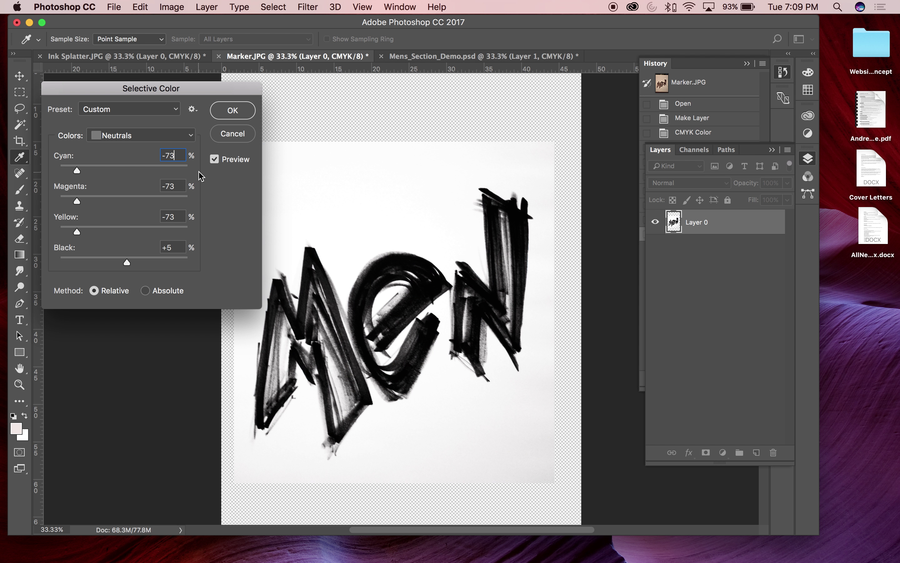
pyautogui.click(232, 109)
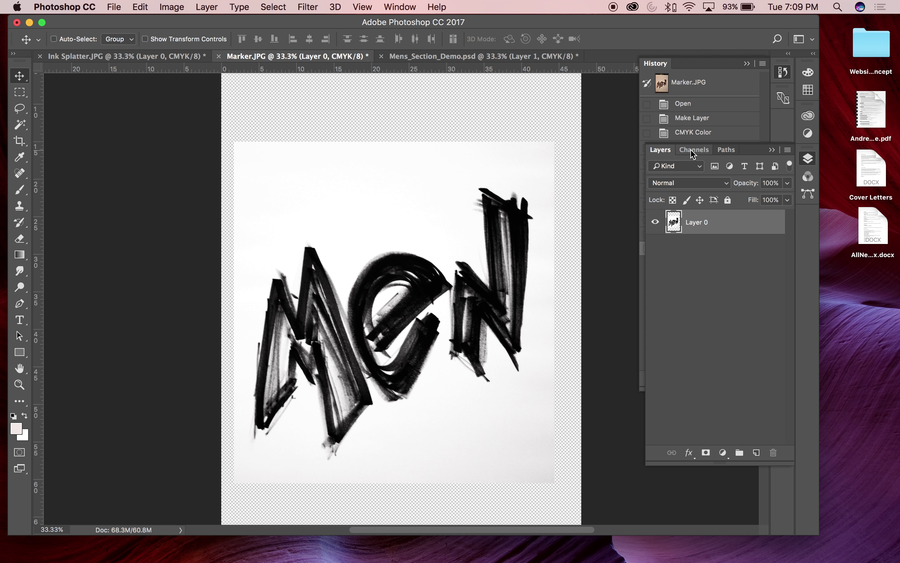
# Convert the Marker lettering image to Grayscale mode, discarding its color information.
pyautogui.click(151, 4)
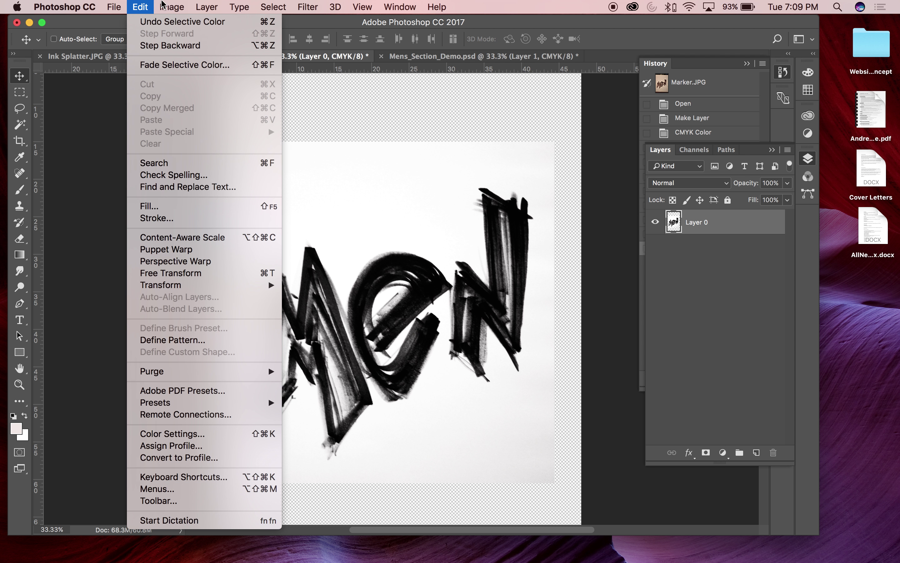
pyautogui.moveTo(209, 22)
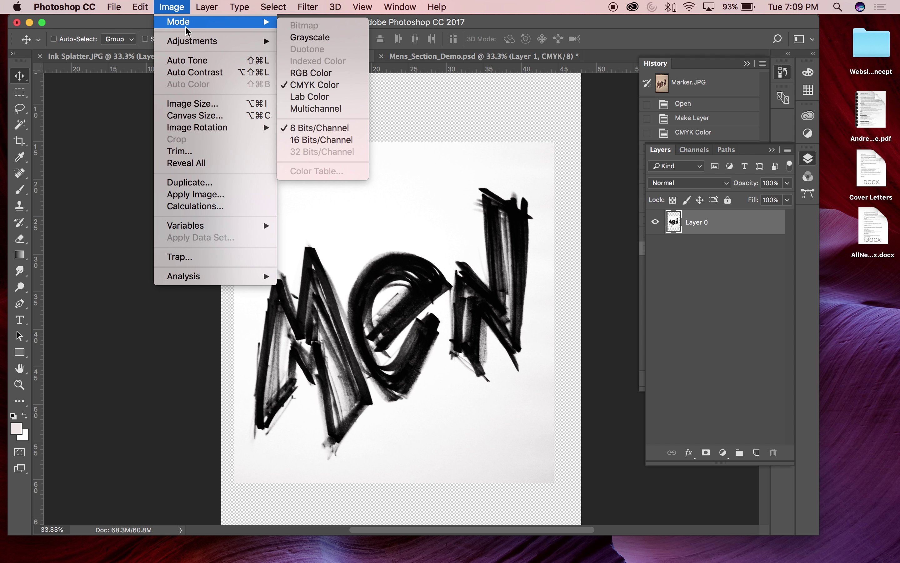
pyautogui.click(305, 39)
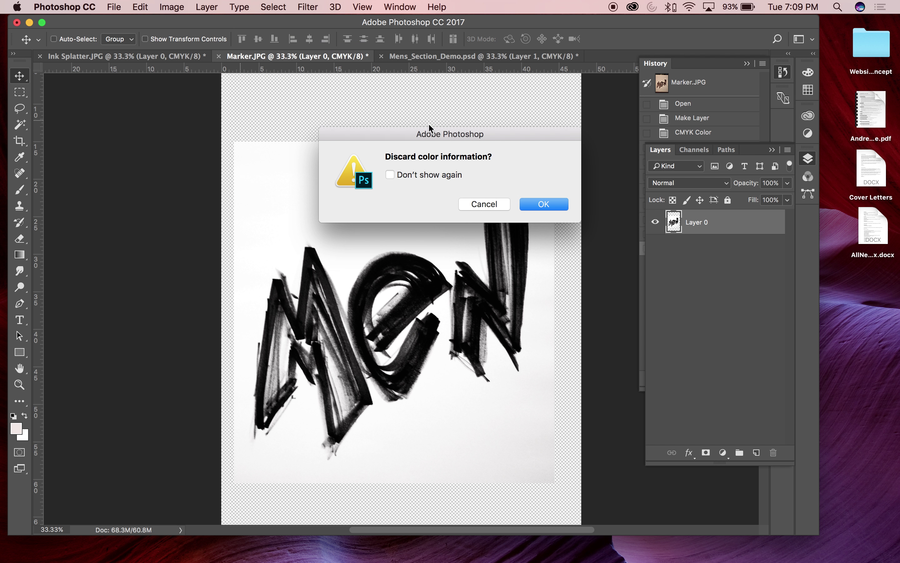
pyautogui.click(525, 204)
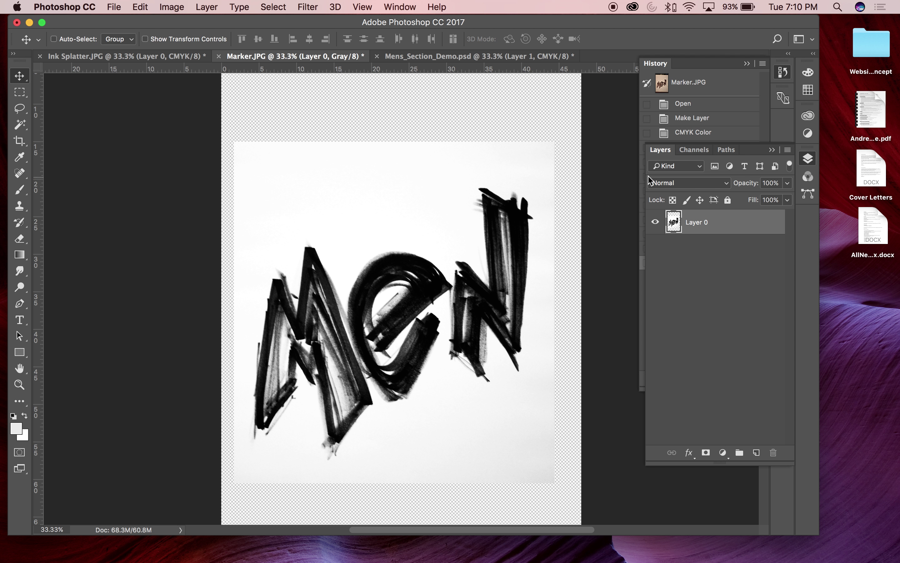
# Load the Gray channel as a selection and return to the layer list.
pyautogui.click(695, 151)
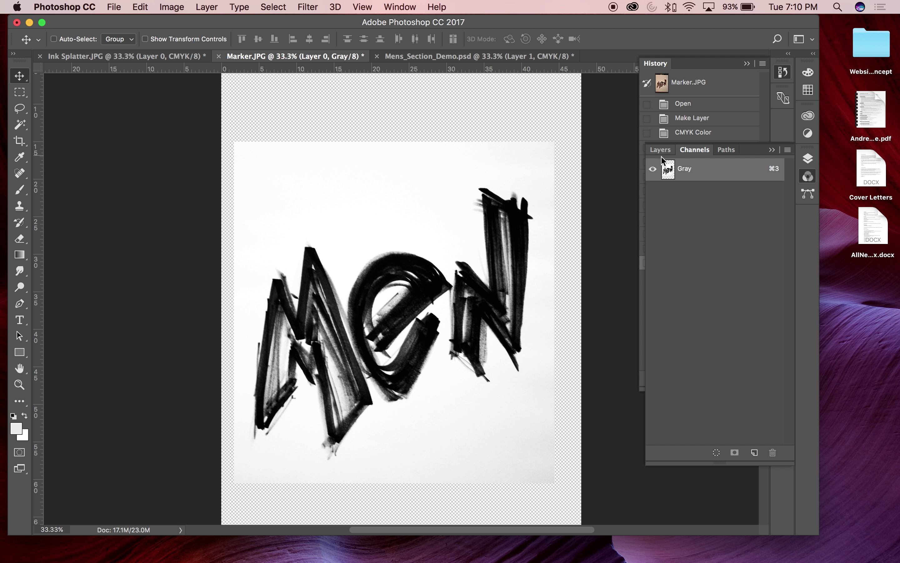
pyautogui.click(718, 456)
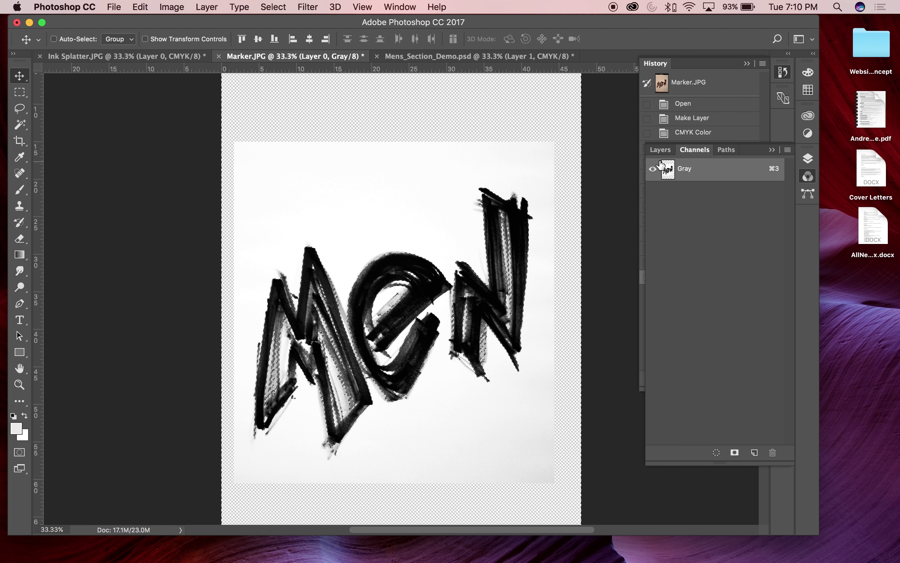
pyautogui.click(669, 150)
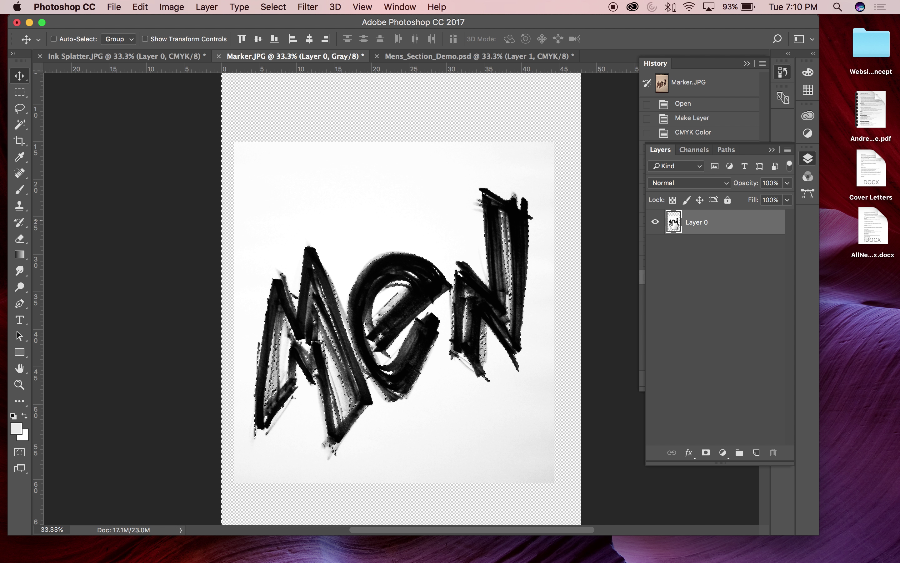
# Convert the Marker image back to CMYK Color mode while keeping the selection active.
pyautogui.click(175, 7)
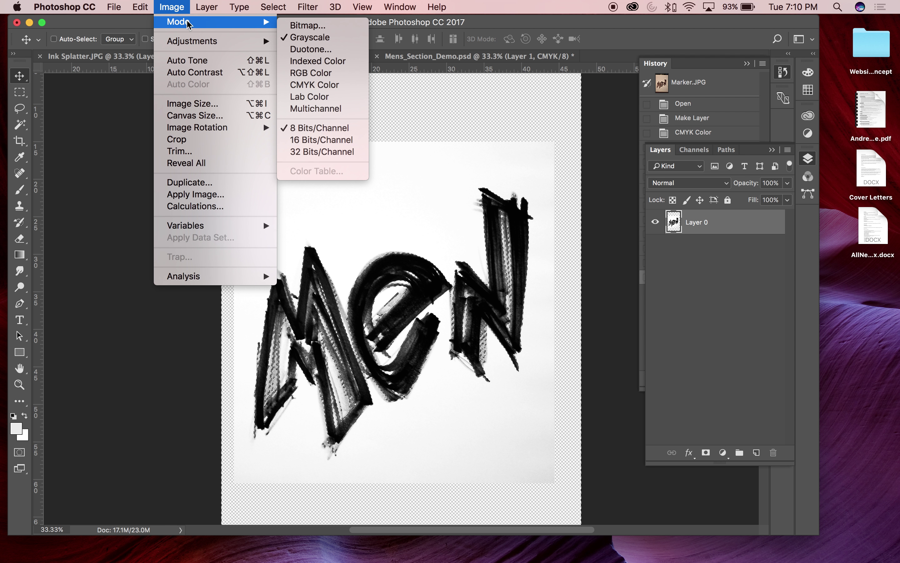
pyautogui.moveTo(190, 21)
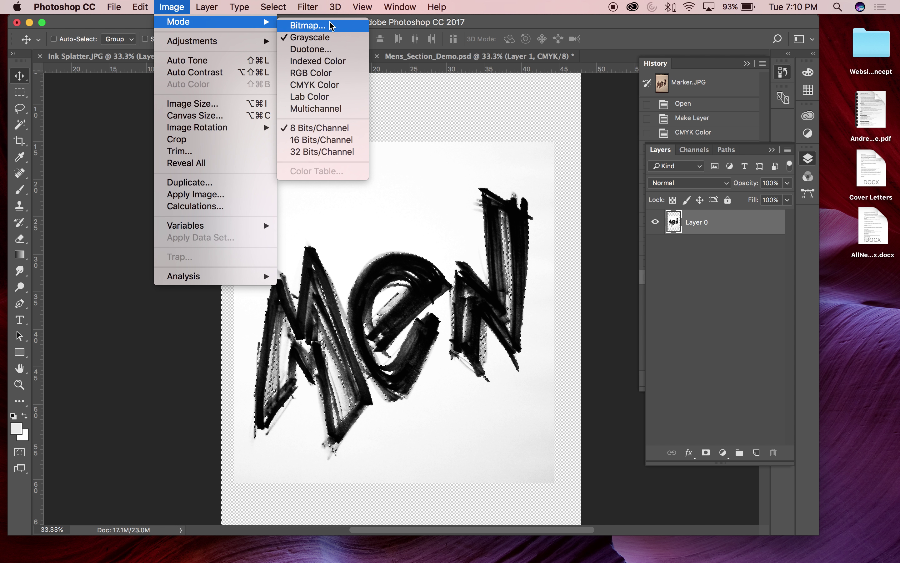
pyautogui.click(315, 85)
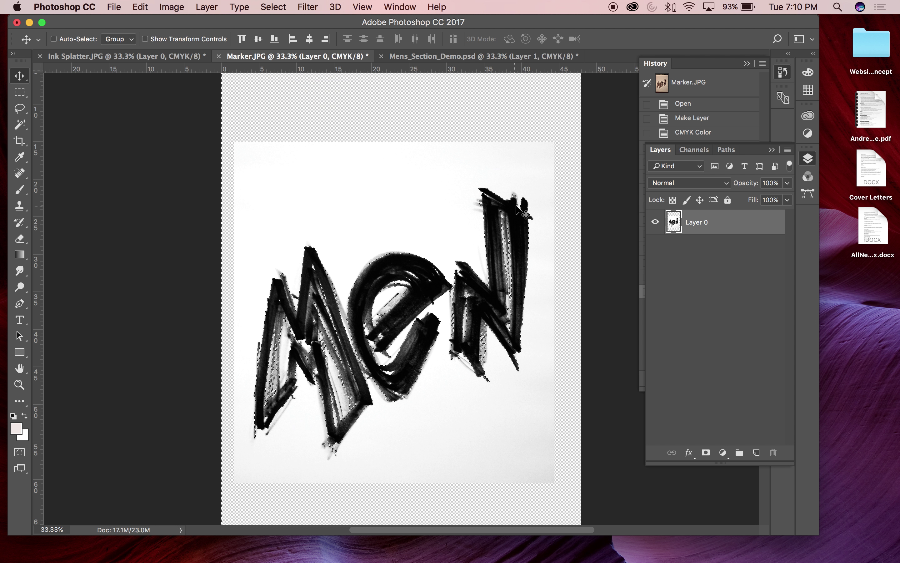
# Add a new layer above Layer 0 and set the fill color to C 75, M 67, Y 67, K 90.
pyautogui.click(758, 453)
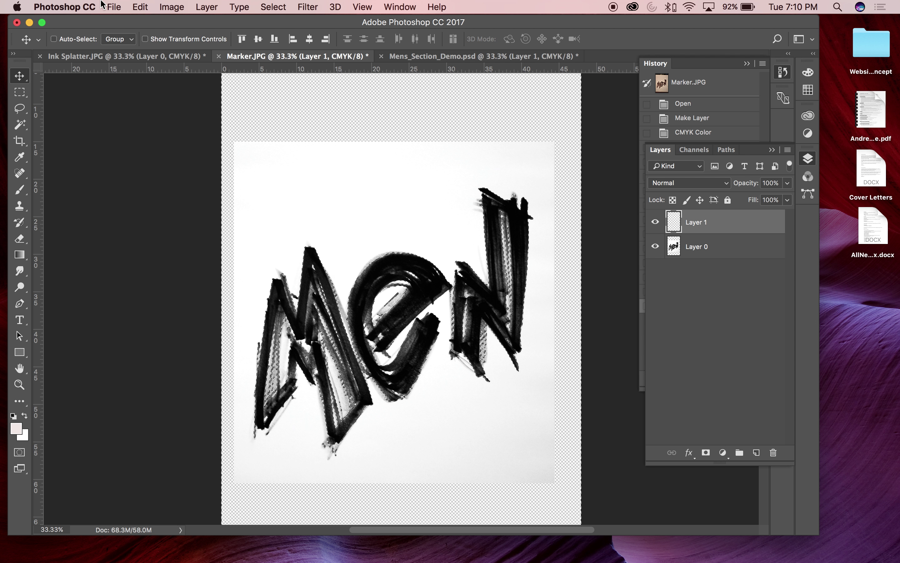
pyautogui.click(135, 5)
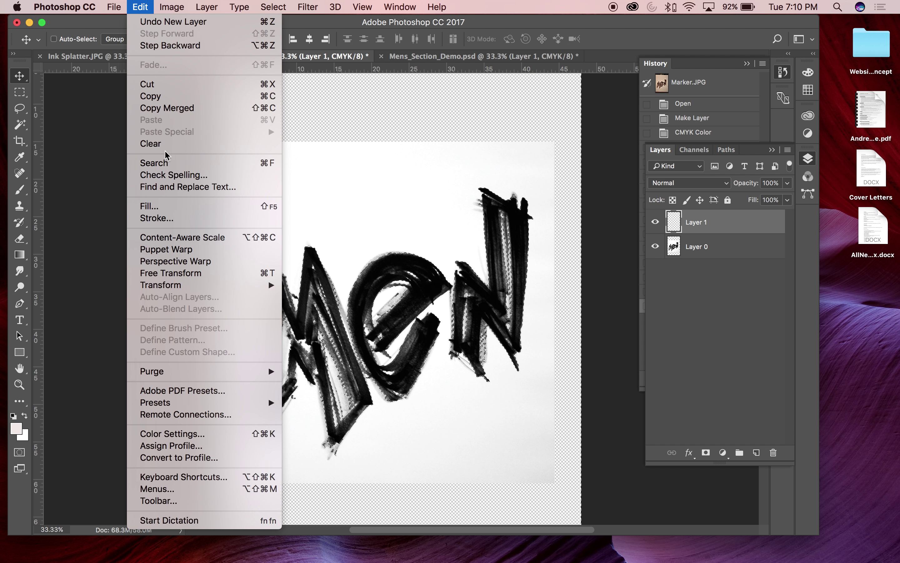
pyautogui.click(163, 207)
pyautogui.click(175, 284)
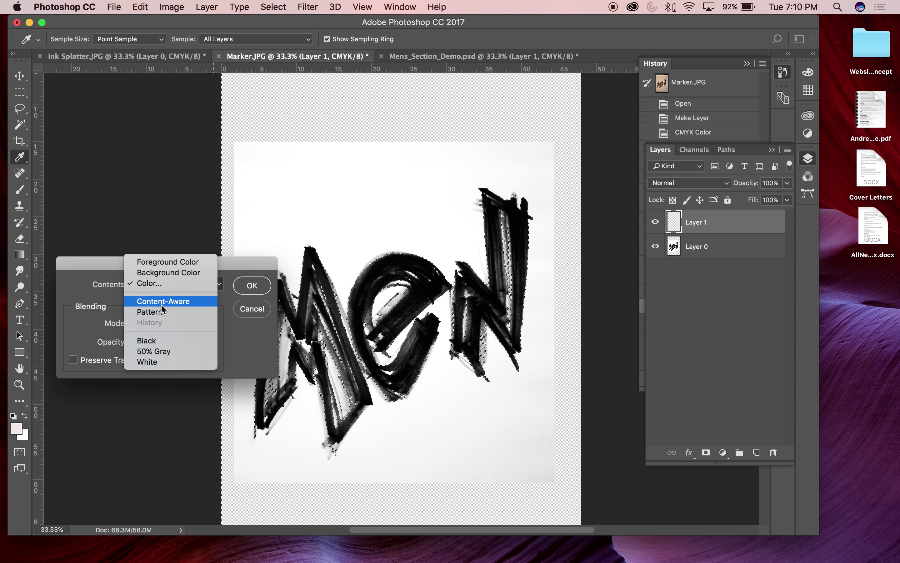
pyautogui.click(174, 280)
pyautogui.moveTo(604, 219); pyautogui.dragTo(116, 87)
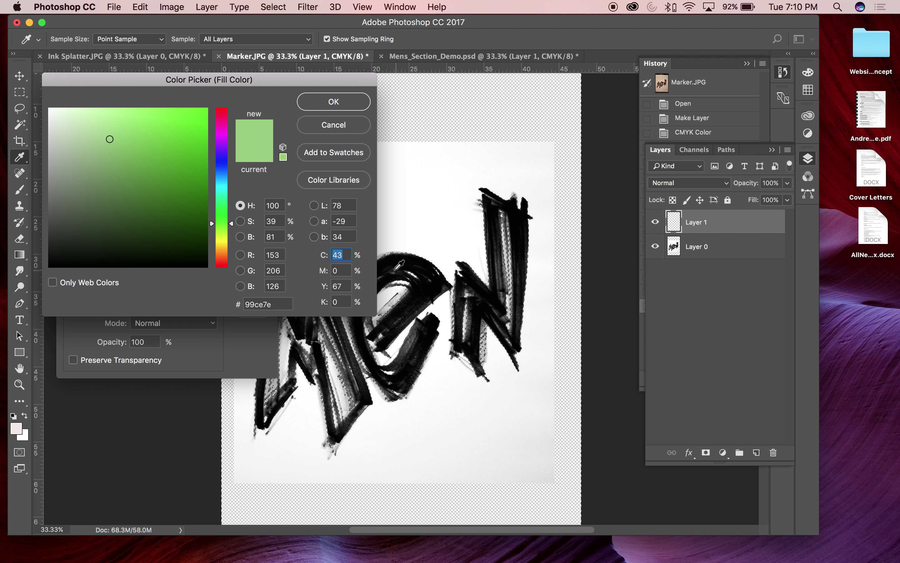
pyautogui.click(342, 255)
pyautogui.doubleClick(342, 255)
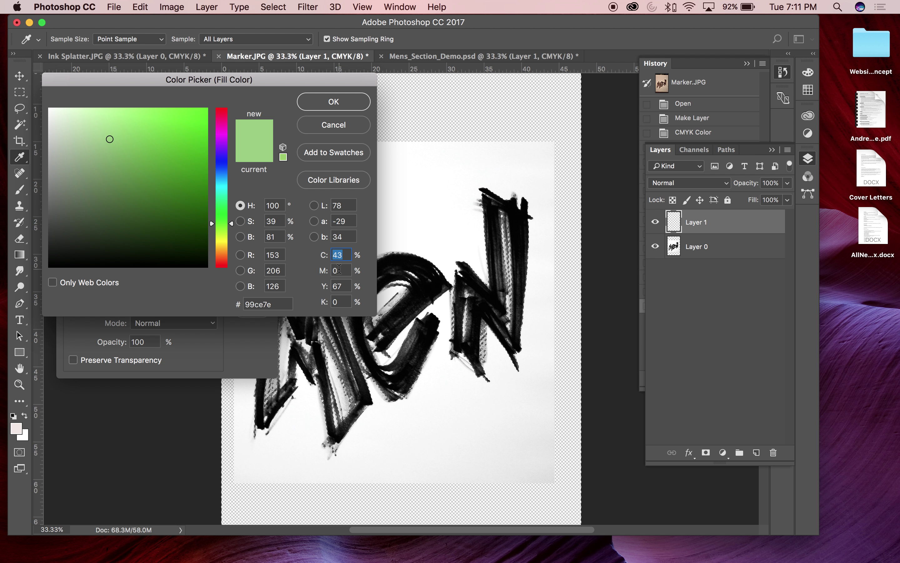
pyautogui.write('75')
pyautogui.press('Tab')
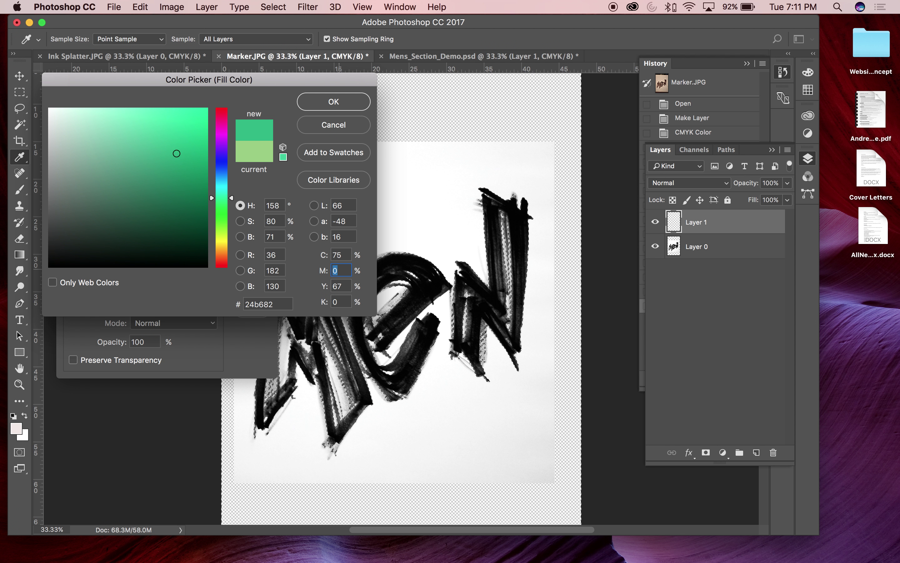
pyautogui.write('67')
pyautogui.press('Tab')
pyautogui.press('Tab')
pyautogui.write('90')
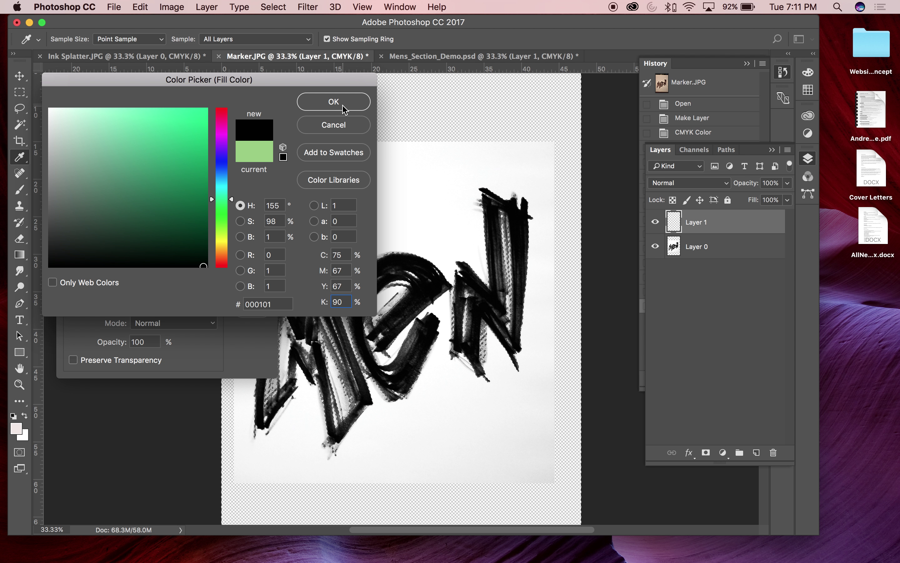
pyautogui.click(324, 106)
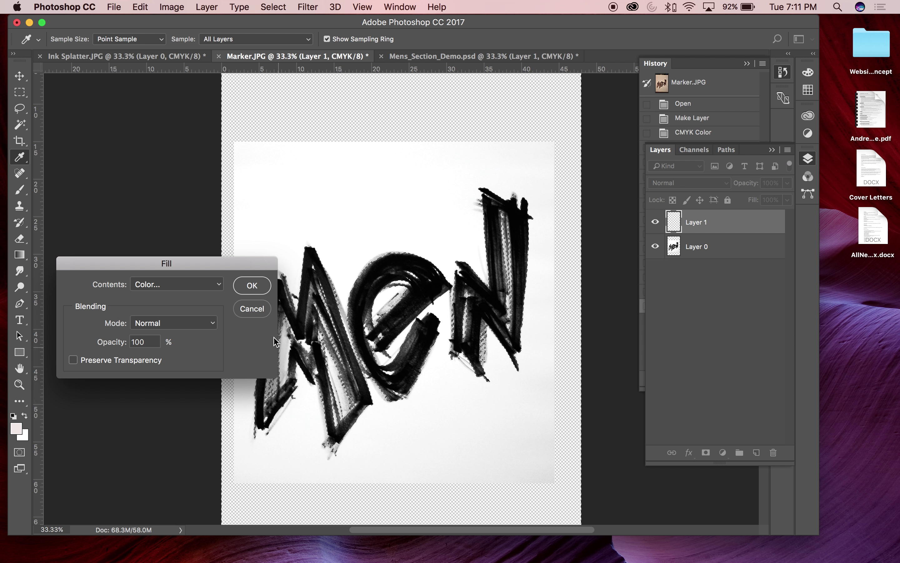
# Try filling the light areas around the lettering with the chosen black, and undo the fill.
pyautogui.click(254, 288)
pyautogui.press('v')
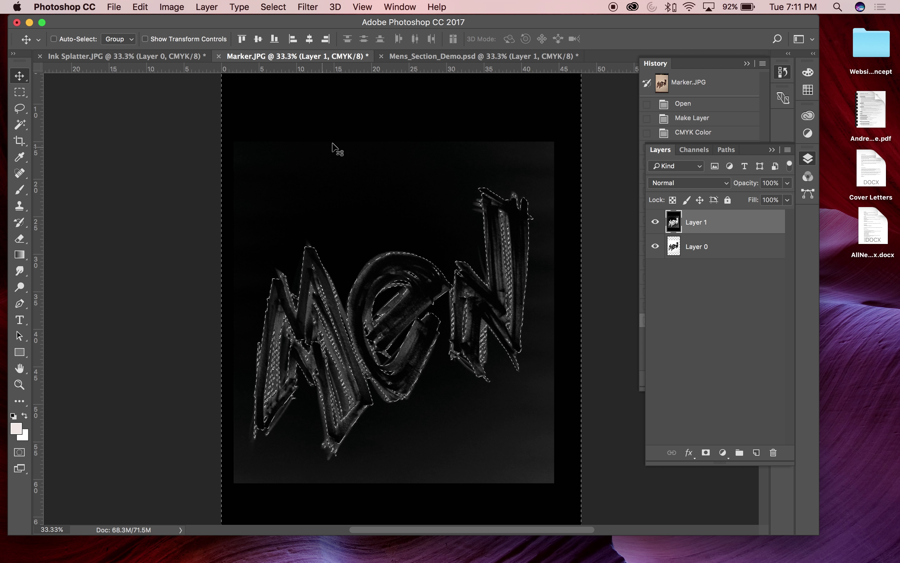
pyautogui.press('super+z')
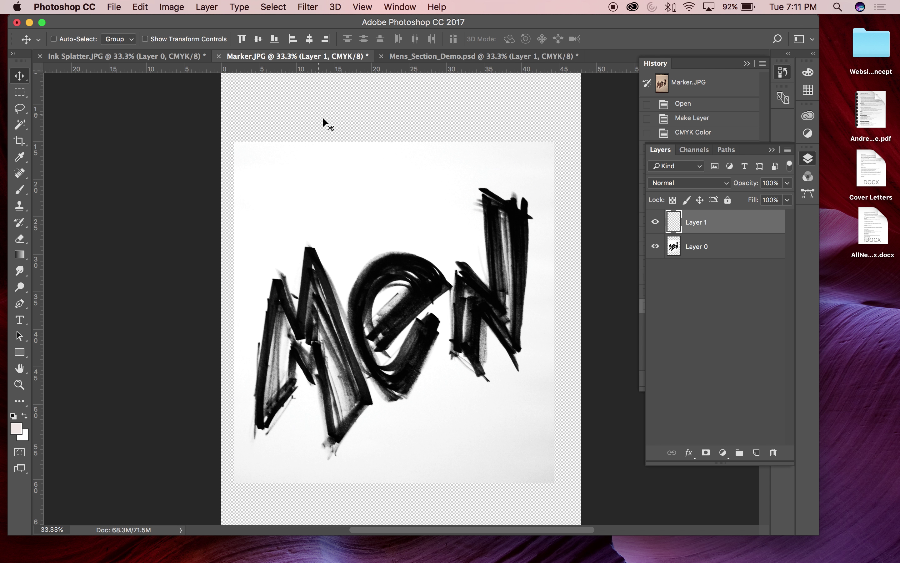
# Invert the selection, fill it on Layer 1 with the C 75, M 67, Y 67, K 90 black, and deselect.
pyautogui.click(172, 7)
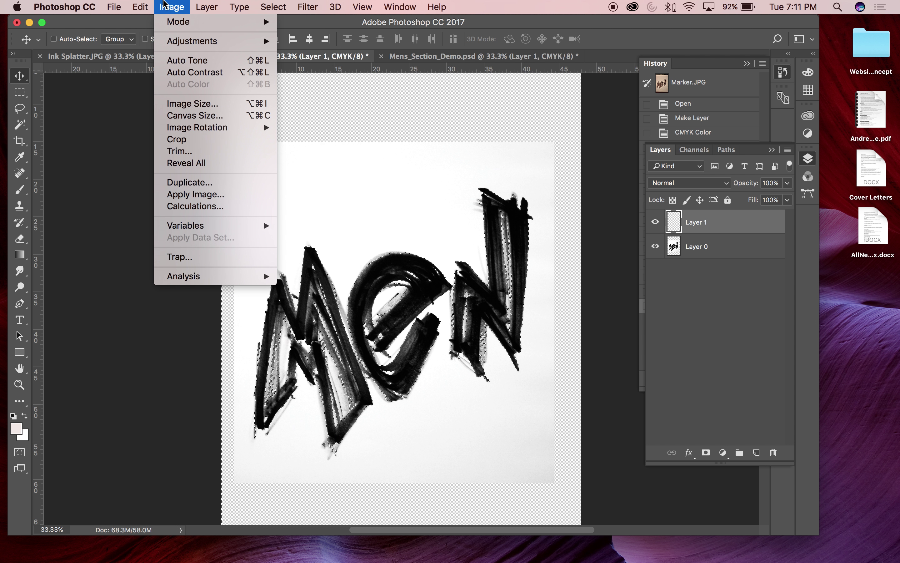
pyautogui.click(275, 57)
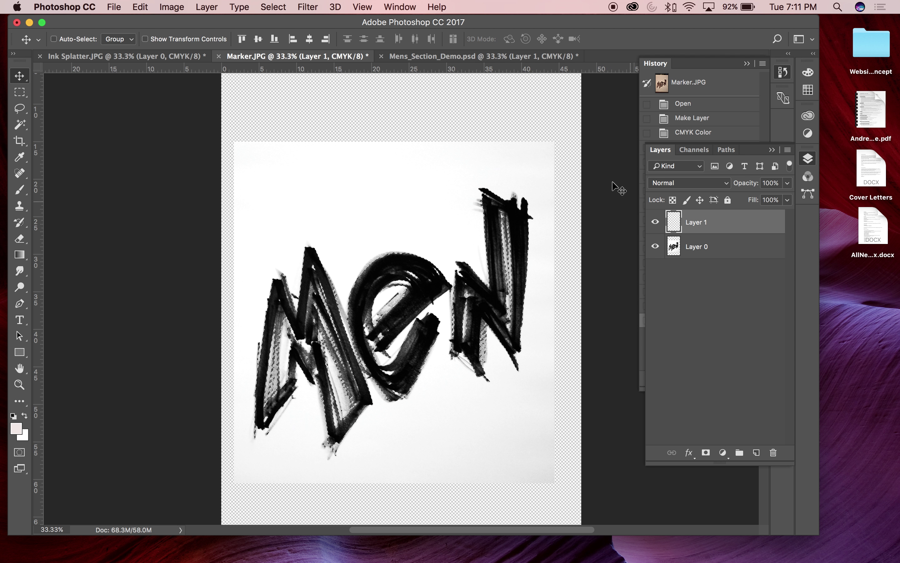
pyautogui.click(148, 5)
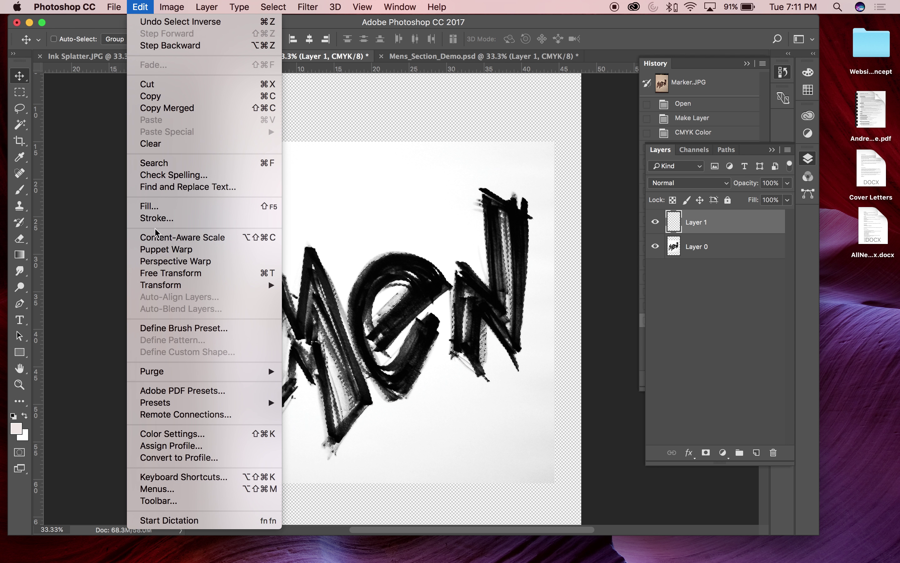
pyautogui.click(158, 207)
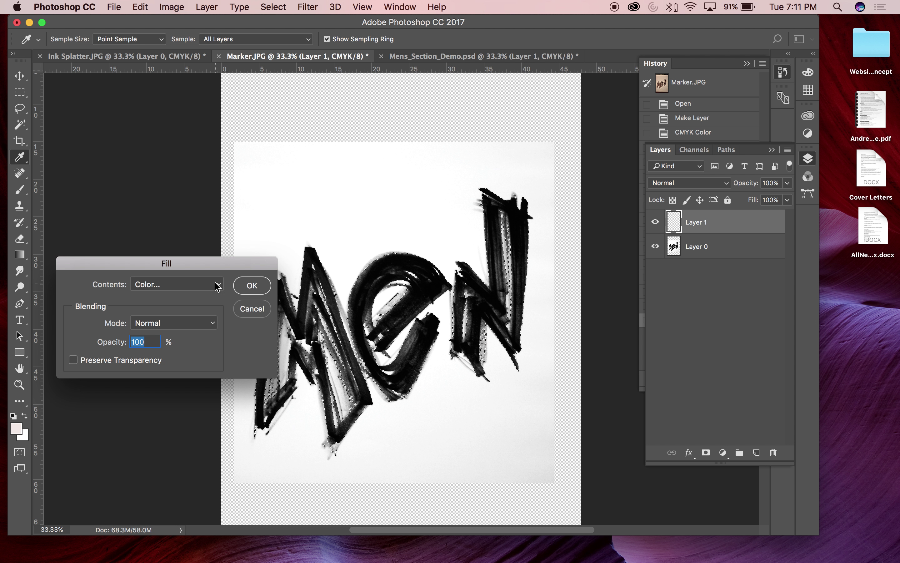
pyautogui.click(169, 285)
pyautogui.click(168, 287)
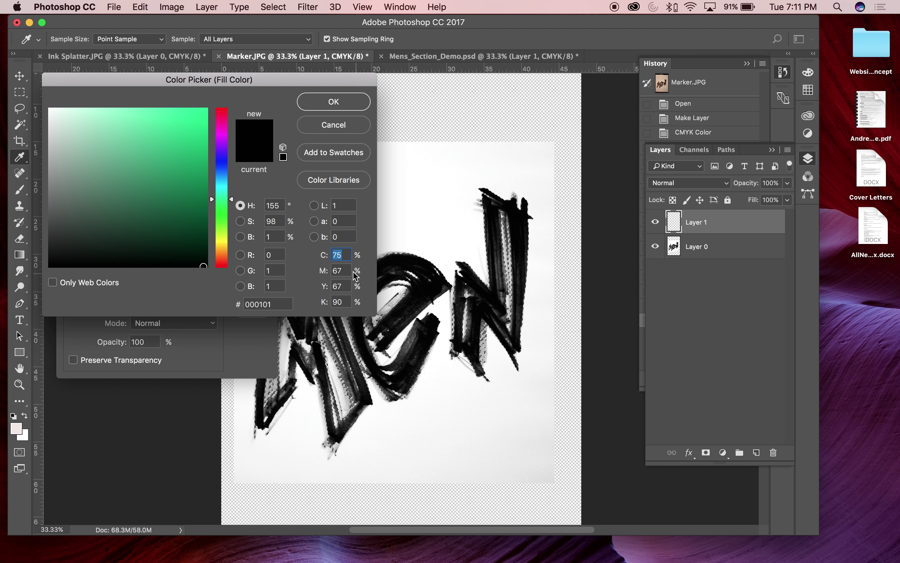
pyautogui.click(332, 106)
pyautogui.click(249, 283)
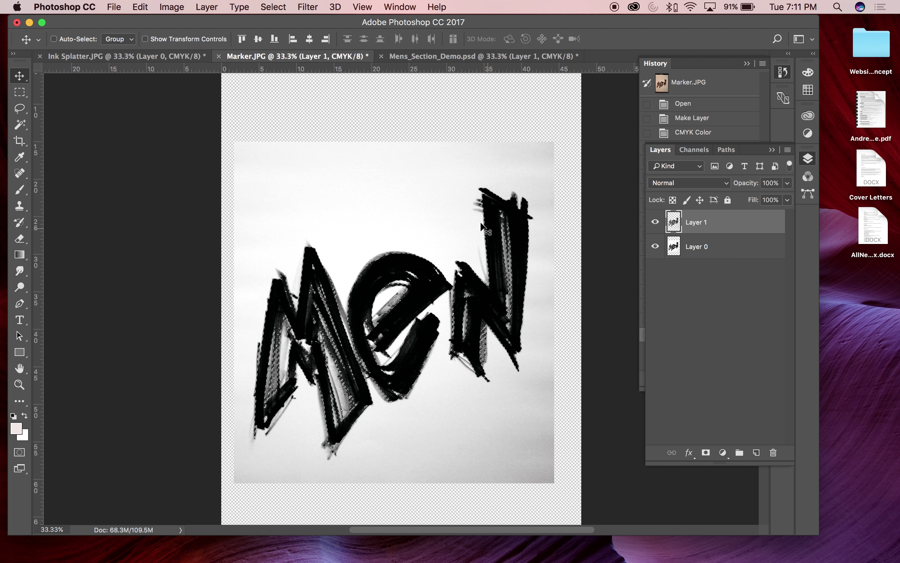
pyautogui.press('super+d')
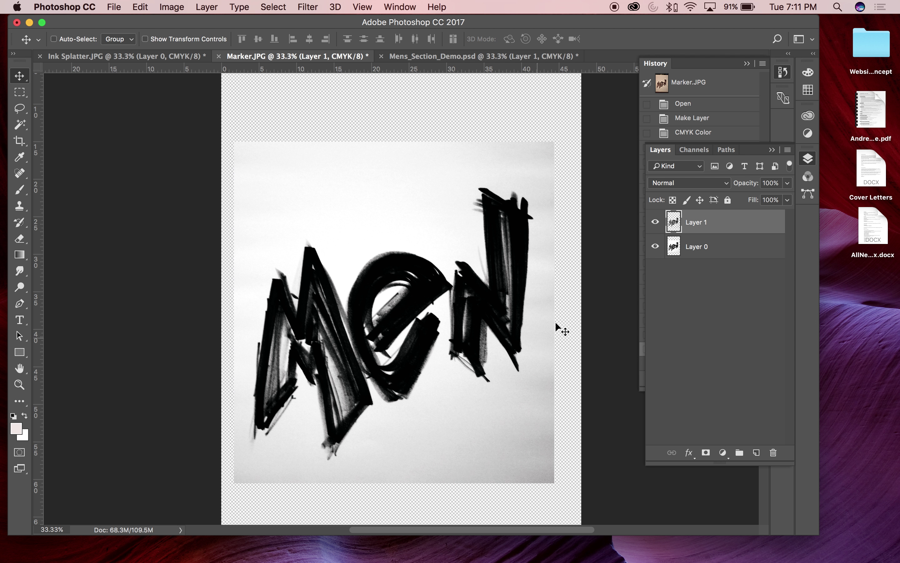
# Delete the original photo layer, Layer 0, and reposition the extracted lettering on the transparent canvas.
pyautogui.click(695, 249)
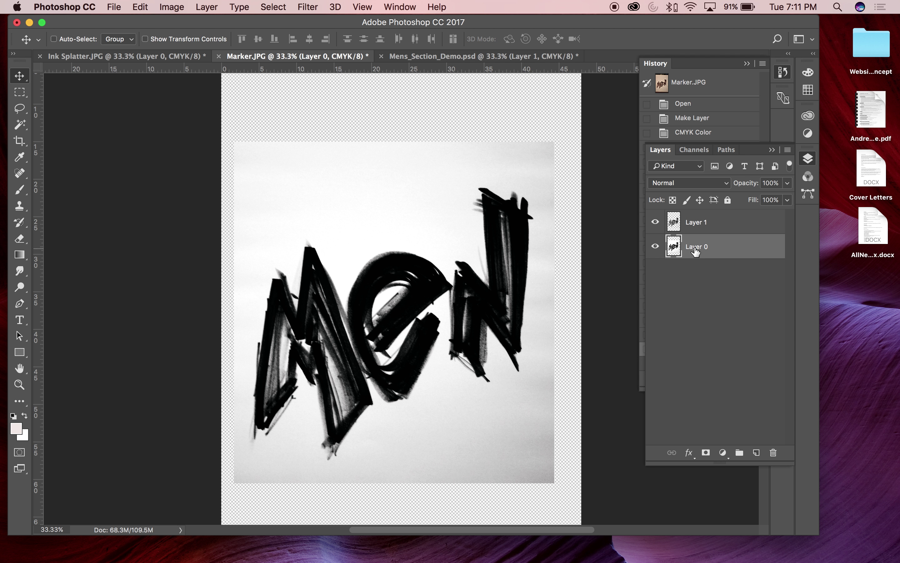
pyautogui.press('Delete')
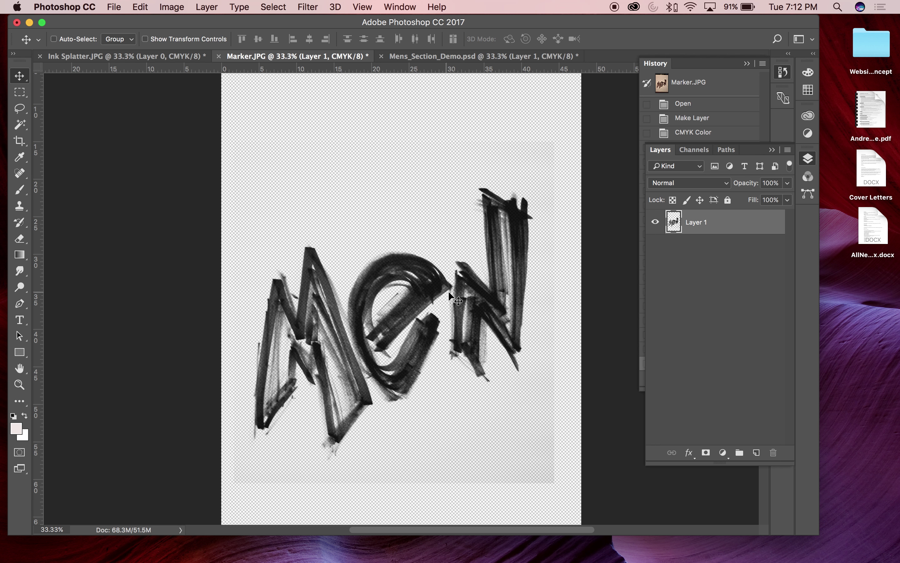
pyautogui.moveTo(463, 267); pyautogui.dragTo(441, 212)
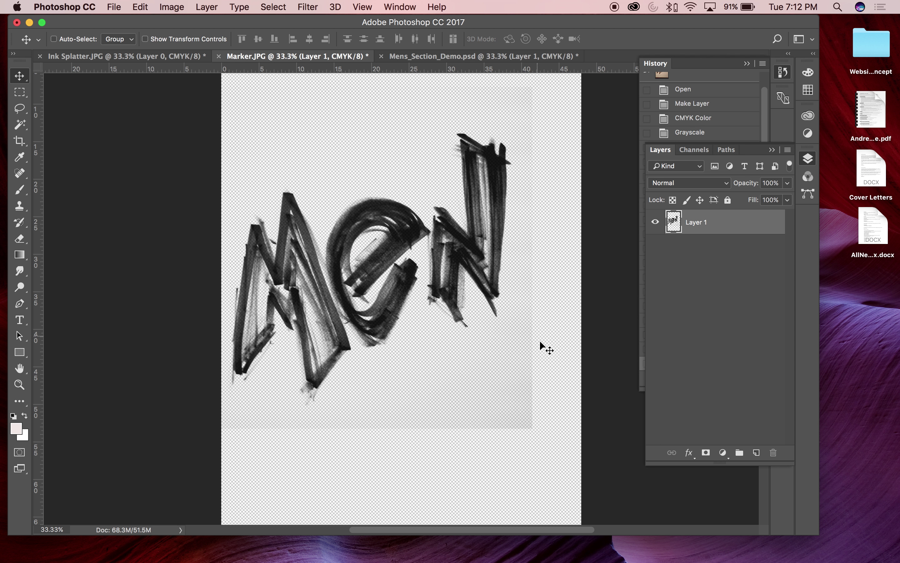
pyautogui.moveTo(380, 201)
pyautogui.mouseDown()
pyautogui.moveTo(378, 175)
pyautogui.moveTo(385, 202)
pyautogui.mouseUp()
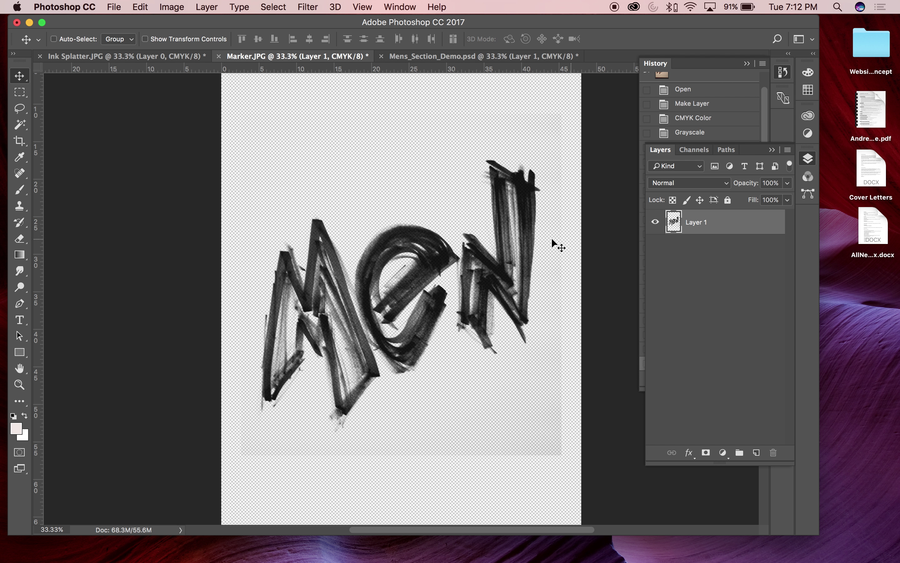
# Copy the extracted lettering into the Mens_Section_Demo.psd document and place it over the upper part of the page.
pyautogui.click(710, 152)
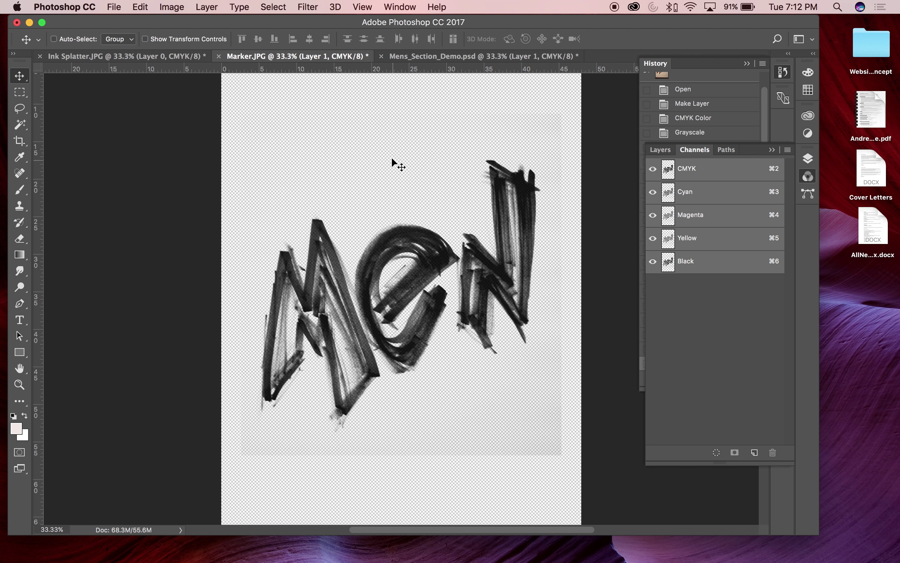
pyautogui.moveTo(413, 180); pyautogui.dragTo(408, 91)
pyautogui.moveTo(403, 147); pyautogui.dragTo(402, 146)
pyautogui.moveTo(413, 227); pyautogui.dragTo(442, 246)
# Outline the letters "e" and "n" of the lettering with a freehand Lasso selection and bring up the document's layers.
pyautogui.press('l')
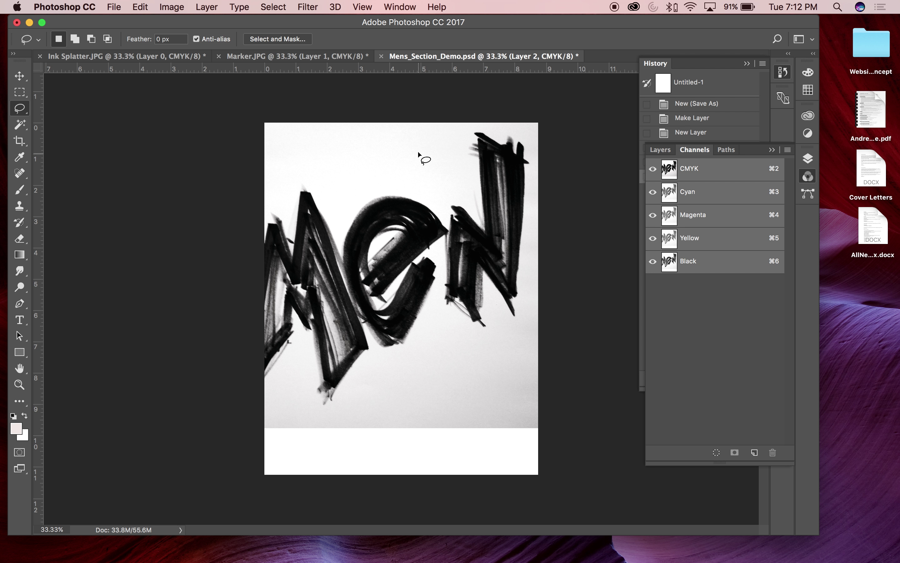
pyautogui.moveTo(529, 136); pyautogui.dragTo(497, 129)
pyautogui.moveTo(341, 252)
pyautogui.mouseDown()
pyautogui.moveTo(358, 310)
pyautogui.moveTo(393, 356)
pyautogui.moveTo(459, 367)
pyautogui.moveTo(494, 355)
pyautogui.moveTo(537, 297)
pyautogui.moveTo(523, 137)
pyautogui.mouseUp()
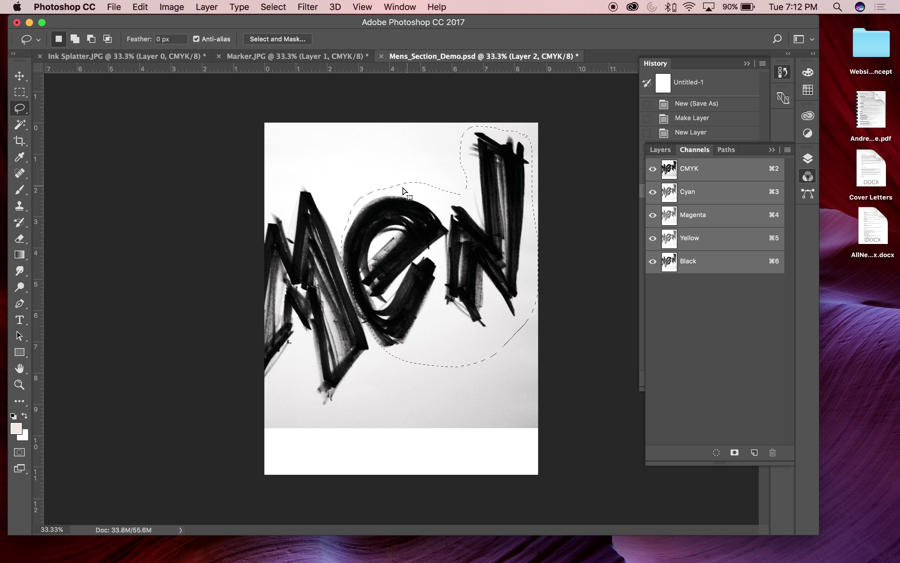
pyautogui.press('shift')
pyautogui.moveTo(350, 241)
pyautogui.mouseDown()
pyautogui.moveTo(362, 327)
pyautogui.moveTo(384, 336)
pyautogui.moveTo(398, 295)
pyautogui.moveTo(374, 245)
pyautogui.mouseUp()
pyautogui.press('v')
pyautogui.click(660, 149)
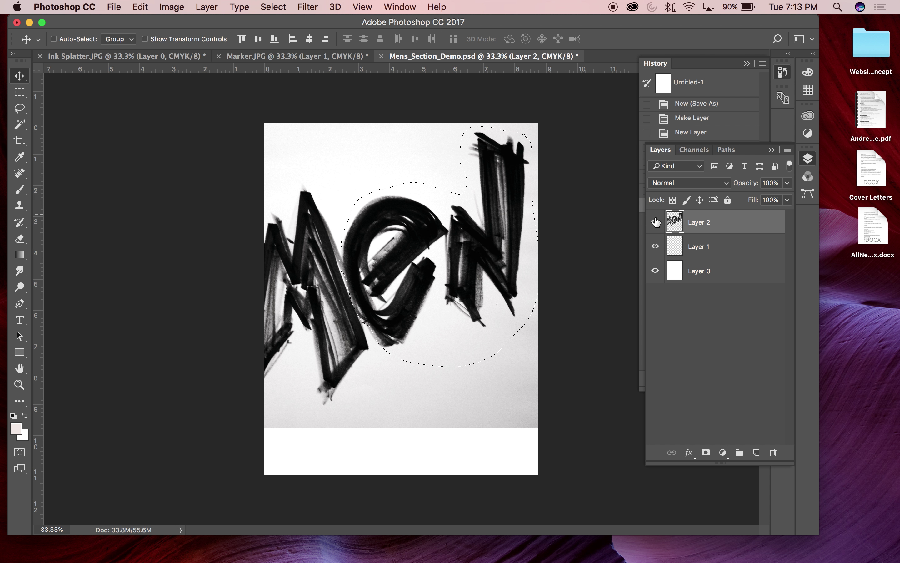
# Cut the selected "en" lettering from Layer 2 and paste it in place on a new layer above.
pyautogui.press('super')
pyautogui.press('super+v')
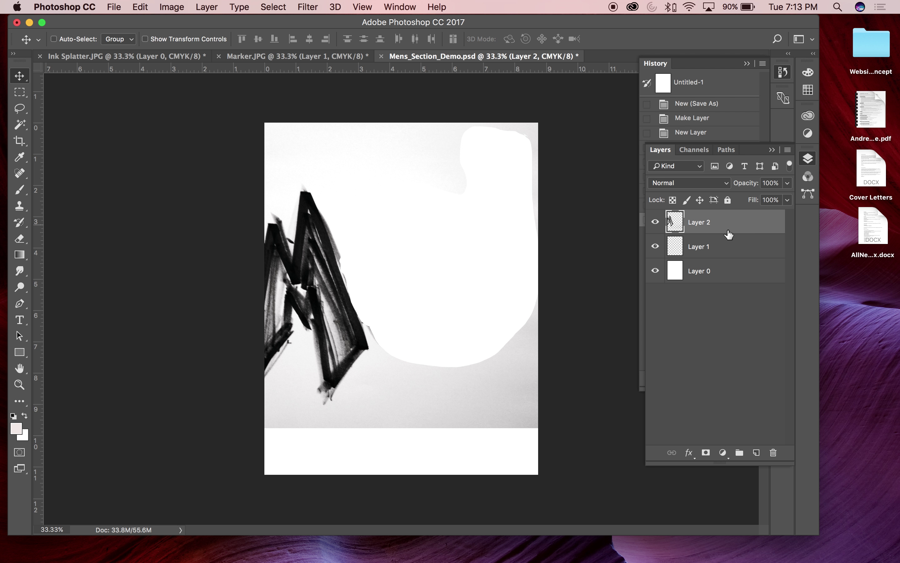
pyautogui.click(758, 455)
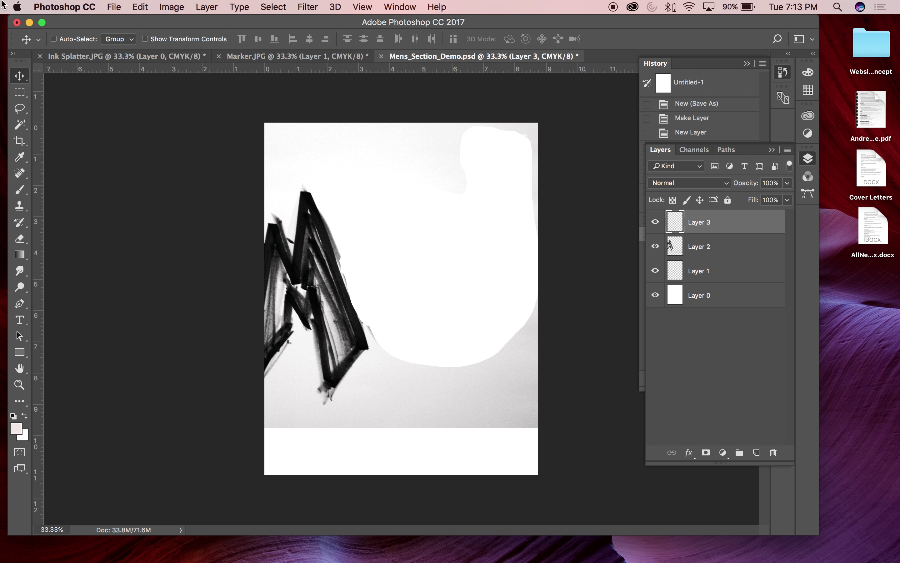
pyautogui.click(140, 7)
pyautogui.moveTo(167, 133)
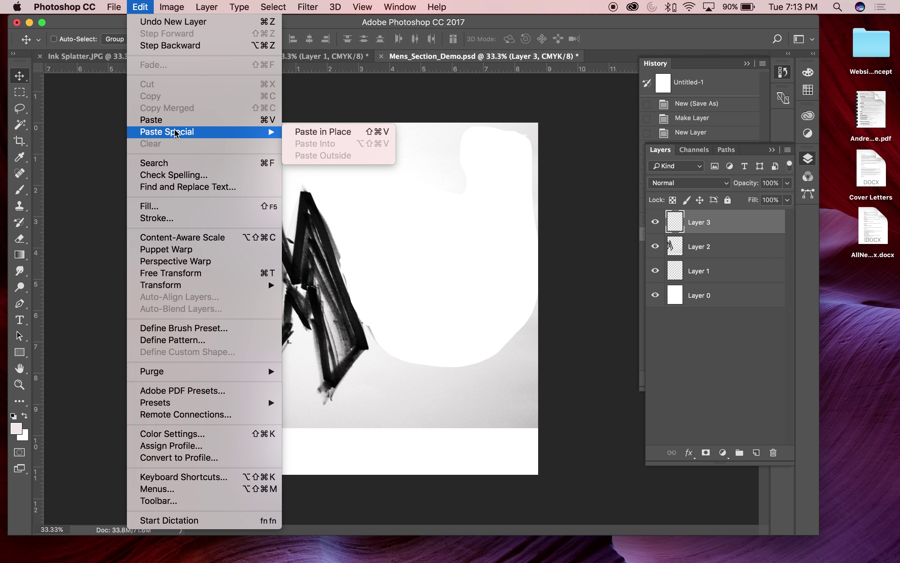
pyautogui.click(299, 133)
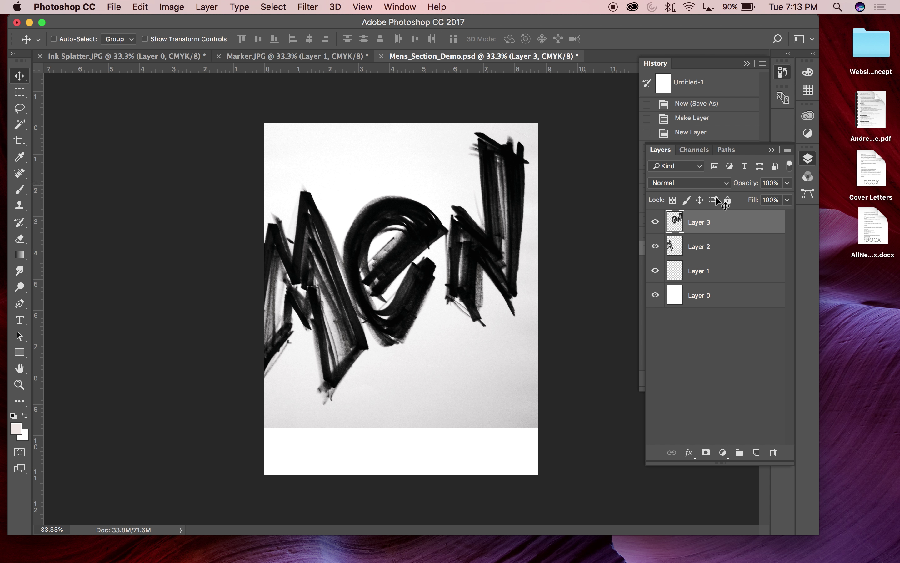
# Scale the "en" lettering on Layer 3 down to about 71.5% and shift it up beside the "M".
pyautogui.press('super+t')
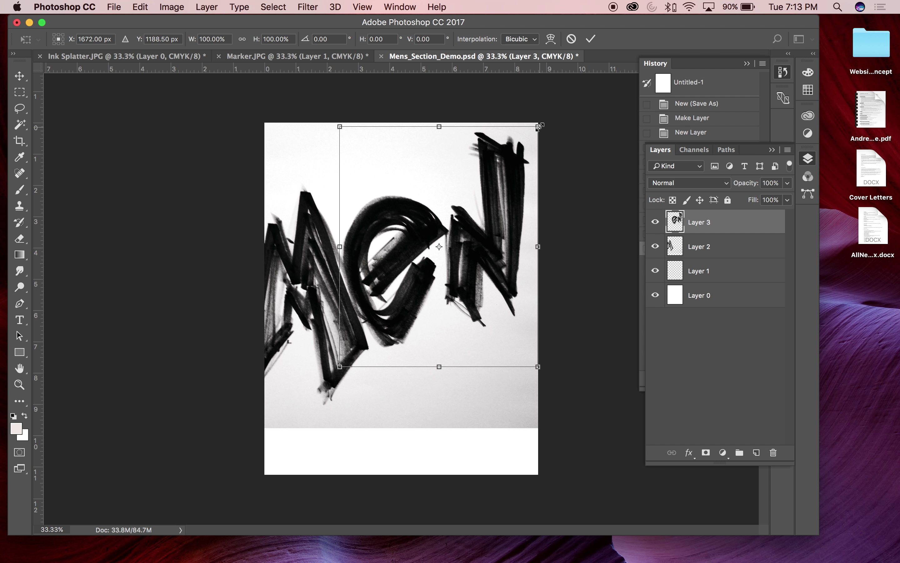
pyautogui.moveTo(539, 127); pyautogui.dragTo(489, 203)
pyautogui.moveTo(463, 252); pyautogui.dragTo(464, 221)
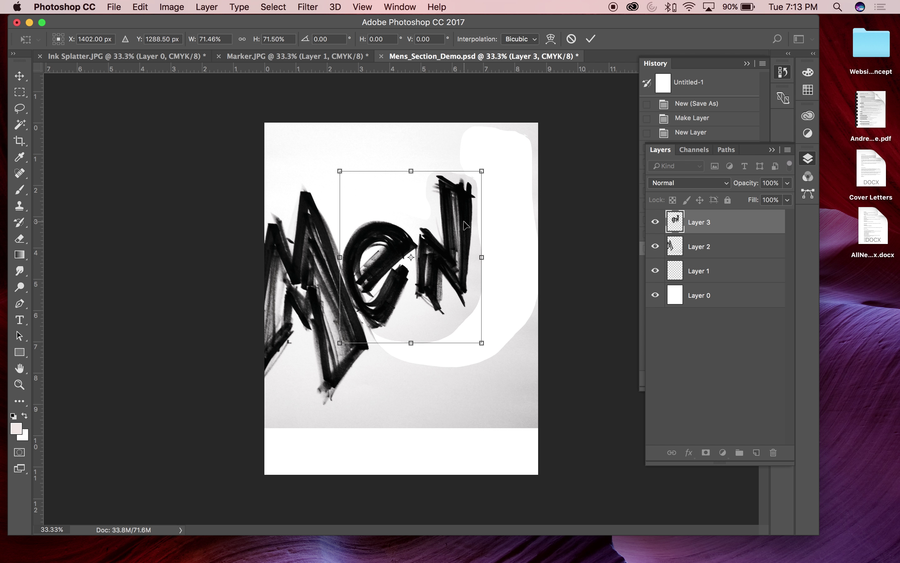
# Nudge the scaled "en" up 76 px and left 10 px, then commit the transformation.
pyautogui.hotkey('shift', 'Up')
pyautogui.hotkey('shift', 'Up')
pyautogui.hotkey('shift', 'Up')
pyautogui.hotkey('shift', 'Up')
pyautogui.hotkey('shift', 'Up')
pyautogui.hotkey('shift', 'Up')
pyautogui.hotkey('shift', 'Up')
pyautogui.hotkey('shift', 'Up')
pyautogui.hotkey('shift', 'Left')
pyautogui.press('Down')
pyautogui.press('Down')
pyautogui.press('Down')
pyautogui.press('Down')
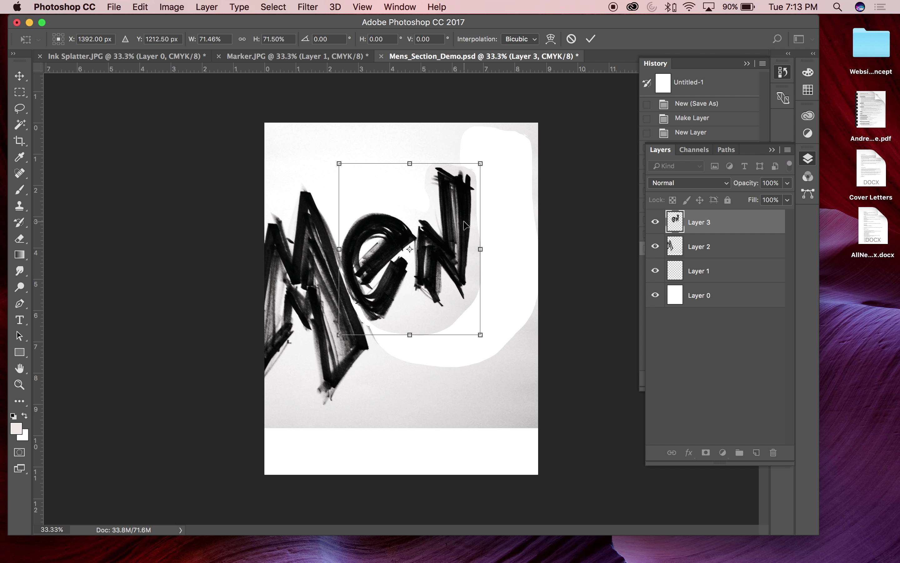
pyautogui.press('Return')
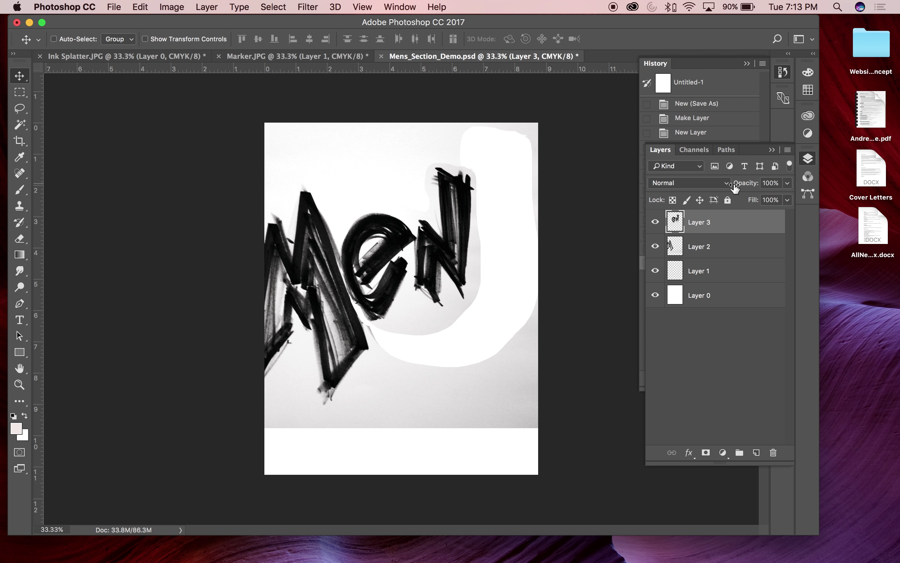
# Hide Layer 3 and make Layer 2 active for work with the Eraser.
pyautogui.click(656, 223)
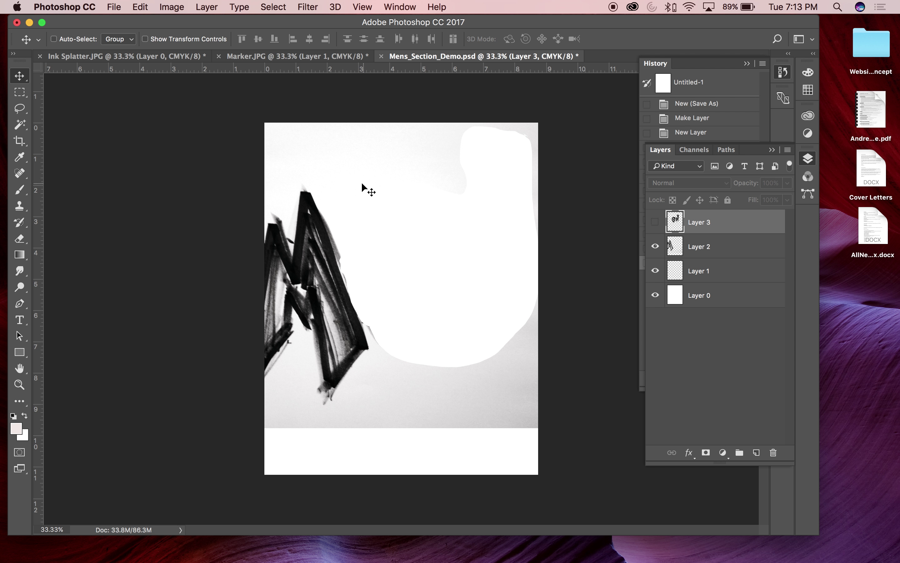
pyautogui.press('e')
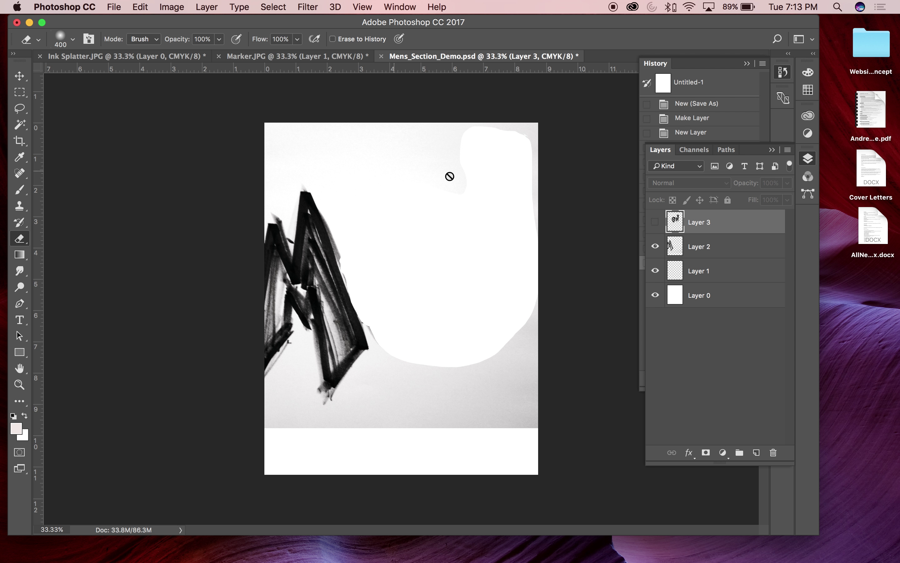
pyautogui.click(696, 246)
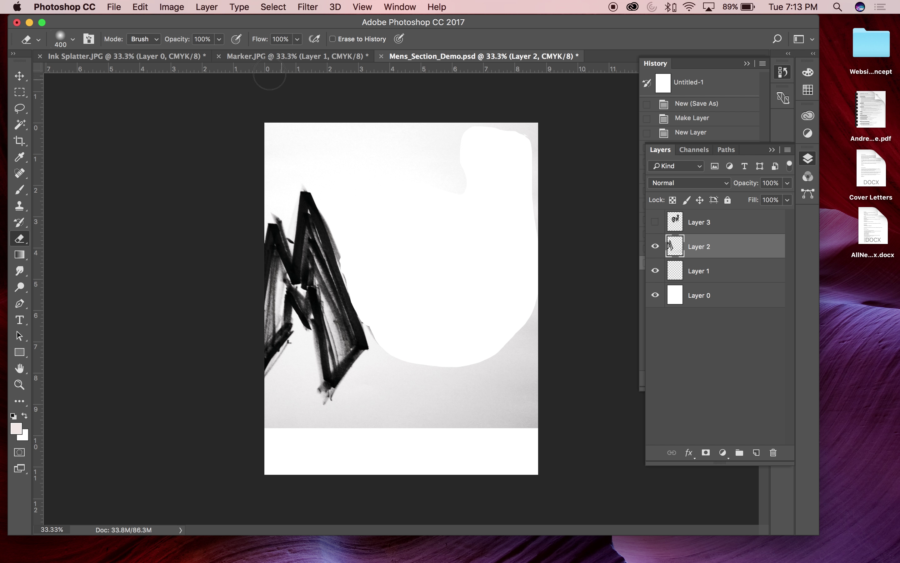
# Set the Eraser to a 500 px brush at 100% opacity.
pyautogui.click(63, 41)
pyautogui.click(76, 137)
pyautogui.click(216, 29)
pyautogui.moveTo(209, 39); pyautogui.dragTo(191, 38)
pyautogui.write('75')
pyautogui.press('Return')
pyautogui.press(']')
pyautogui.press(']')
pyautogui.press(']')
pyautogui.press(']')
pyautogui.press(']')
pyautogui.press(']')
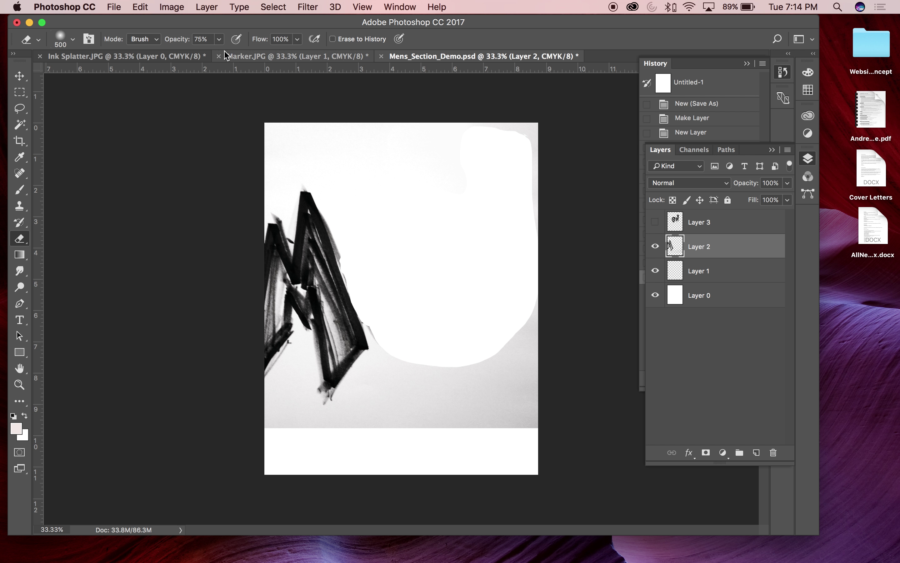
pyautogui.click(201, 39)
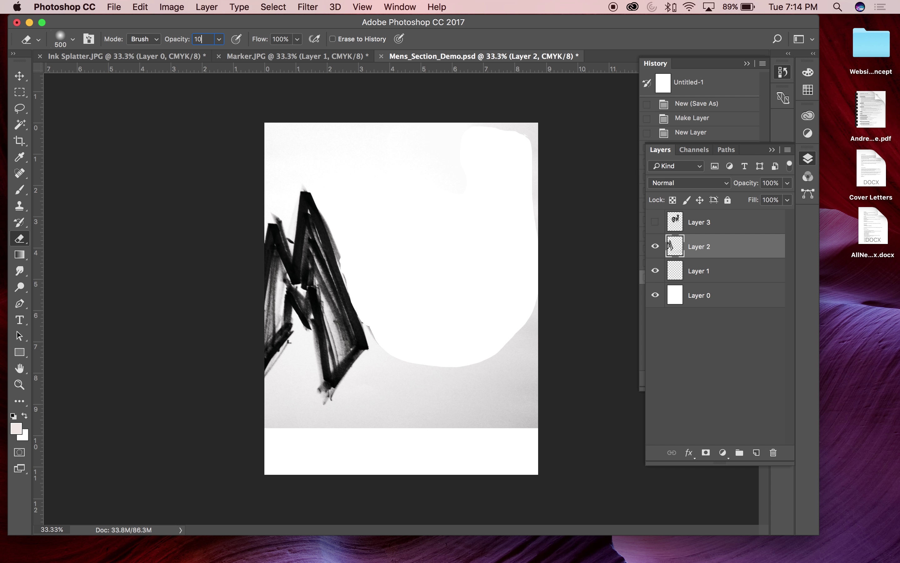
# Erase the grey paper background on Layer 2 broadly around the "M", along the page's edges and empty right half.
pyautogui.moveTo(498, 185)
pyautogui.mouseDown()
pyautogui.moveTo(445, 115)
pyautogui.moveTo(517, 89)
pyautogui.moveTo(524, 240)
pyautogui.moveTo(563, 332)
pyautogui.moveTo(545, 325)
pyautogui.moveTo(511, 353)
pyautogui.moveTo(471, 428)
pyautogui.moveTo(457, 401)
pyautogui.moveTo(389, 404)
pyautogui.mouseUp()
pyautogui.moveTo(393, 473)
pyautogui.mouseDown()
pyautogui.moveTo(374, 463)
pyautogui.moveTo(365, 441)
pyautogui.moveTo(320, 453)
pyautogui.moveTo(280, 438)
pyautogui.moveTo(232, 437)
pyautogui.mouseUp()
pyautogui.moveTo(287, 439)
pyautogui.mouseDown()
pyautogui.moveTo(408, 388)
pyautogui.moveTo(421, 314)
pyautogui.moveTo(411, 338)
pyautogui.moveTo(414, 325)
pyautogui.moveTo(396, 316)
pyautogui.moveTo(362, 178)
pyautogui.moveTo(319, 123)
pyautogui.moveTo(420, 124)
pyautogui.moveTo(267, 96)
pyautogui.moveTo(271, 110)
pyautogui.moveTo(256, 130)
pyautogui.moveTo(273, 146)
pyautogui.mouseUp()
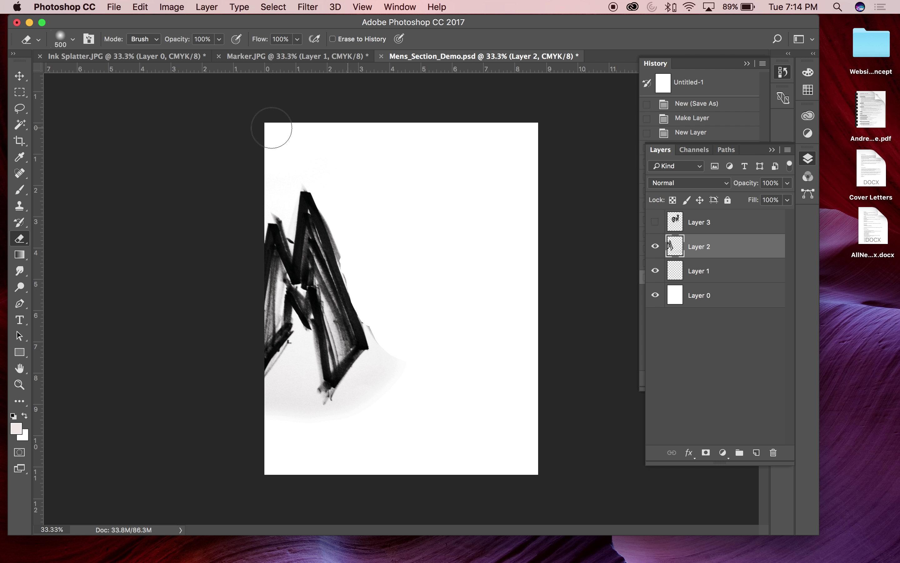
# Outline the leftover grey paper beneath and beside the "M" with a freehand Lasso selection that follows the letter's lower edge.
pyautogui.press('super+equal')
pyautogui.press('super+equal')
pyautogui.press('super+equal')
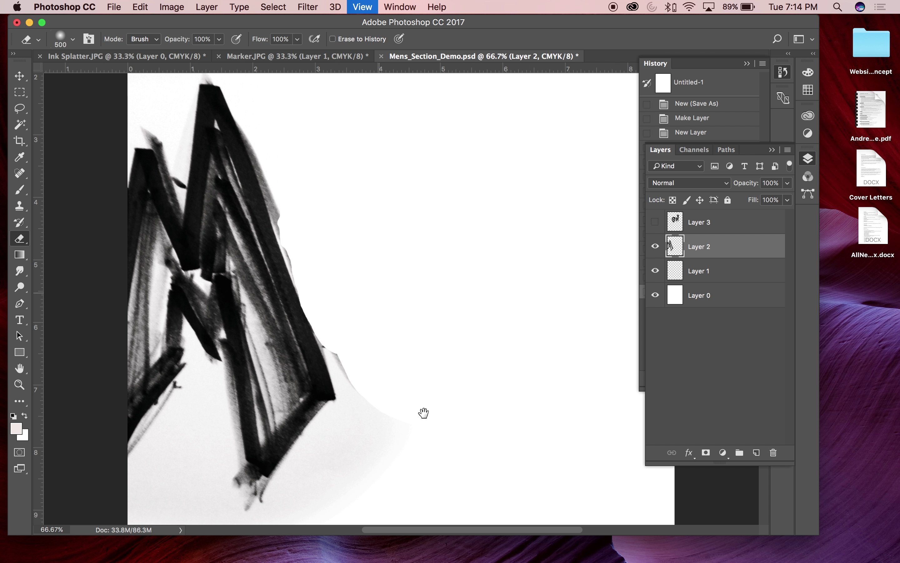
pyautogui.hscroll(-3, 468, 353)
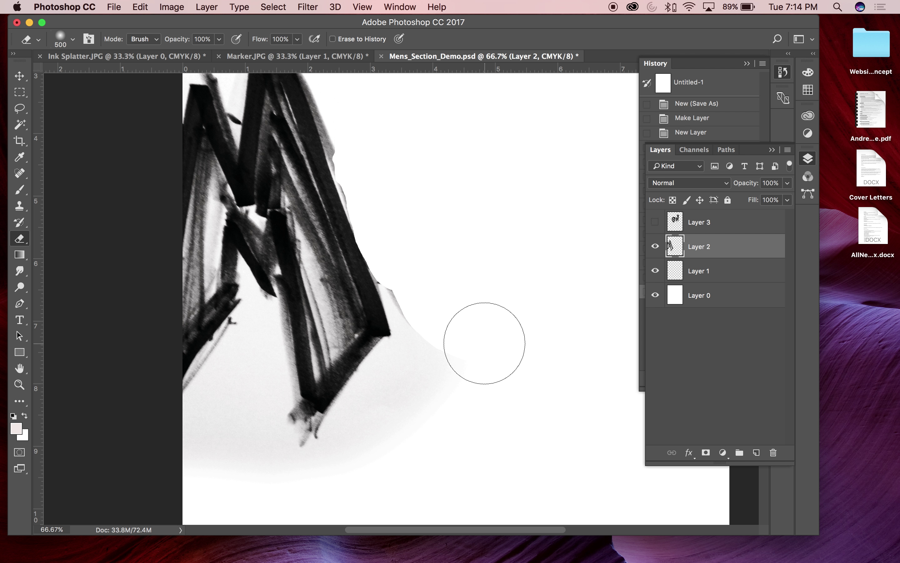
pyautogui.press('l')
pyautogui.moveTo(401, 238); pyautogui.dragTo(376, 257)
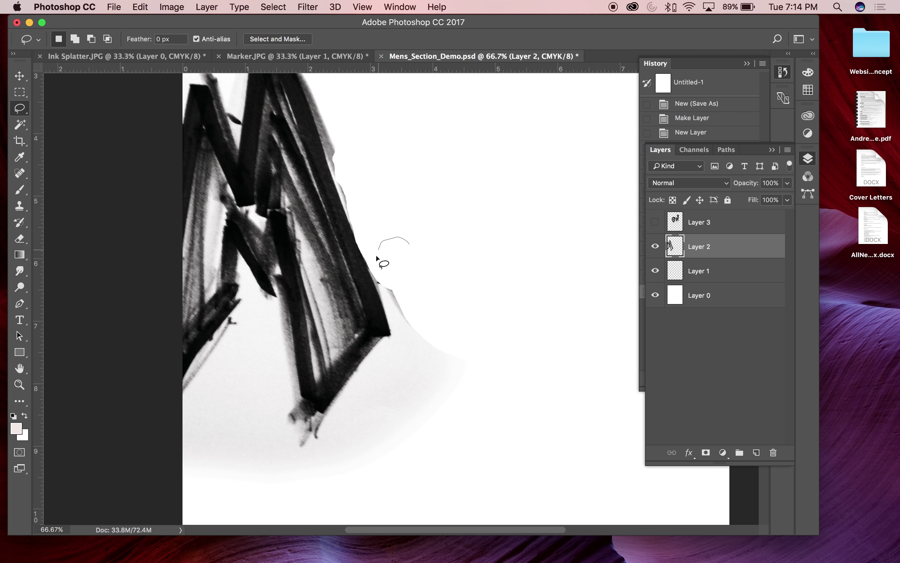
pyautogui.moveTo(393, 330)
pyautogui.mouseDown()
pyautogui.moveTo(393, 350)
pyautogui.moveTo(329, 448)
pyautogui.moveTo(289, 455)
pyautogui.moveTo(279, 447)
pyautogui.moveTo(269, 355)
pyautogui.moveTo(239, 357)
pyautogui.moveTo(219, 408)
pyautogui.moveTo(158, 485)
pyautogui.moveTo(197, 529)
pyautogui.moveTo(291, 543)
pyautogui.moveTo(406, 523)
pyautogui.moveTo(503, 471)
pyautogui.moveTo(528, 331)
pyautogui.moveTo(458, 268)
pyautogui.moveTo(400, 238)
pyautogui.mouseUp()
# Feather the Lasso selection by 10 pixels.
pyautogui.click(206, 6)
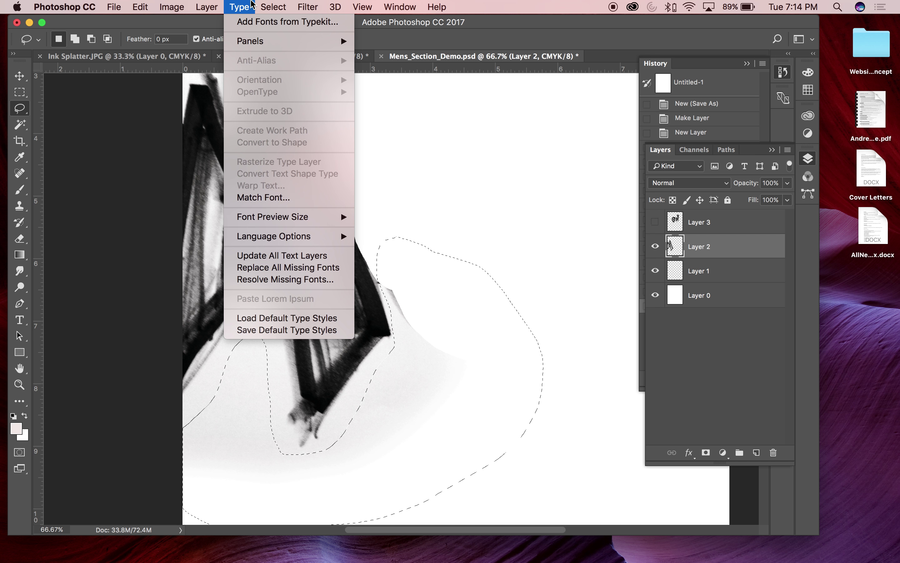
pyautogui.moveTo(284, 177)
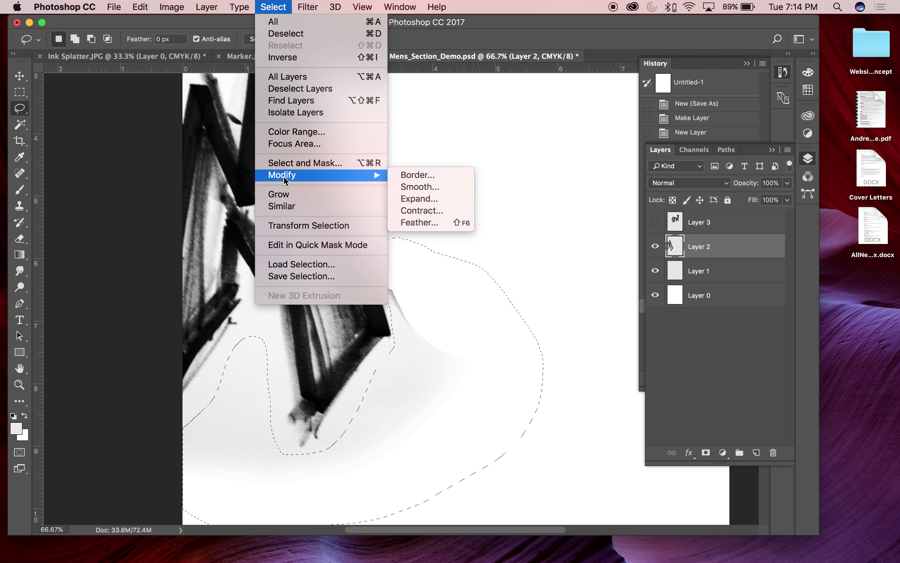
pyautogui.moveTo(330, 176)
pyautogui.click(420, 222)
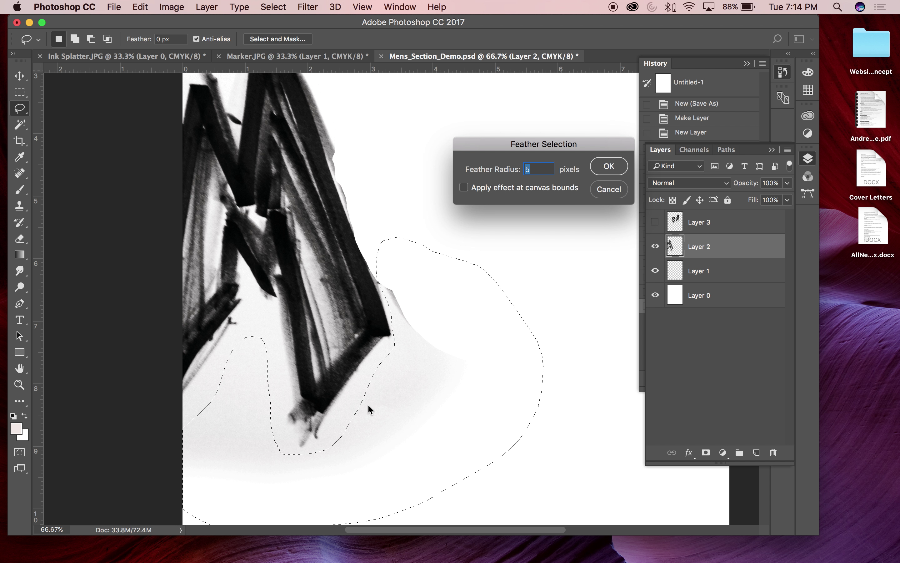
pyautogui.write('10')
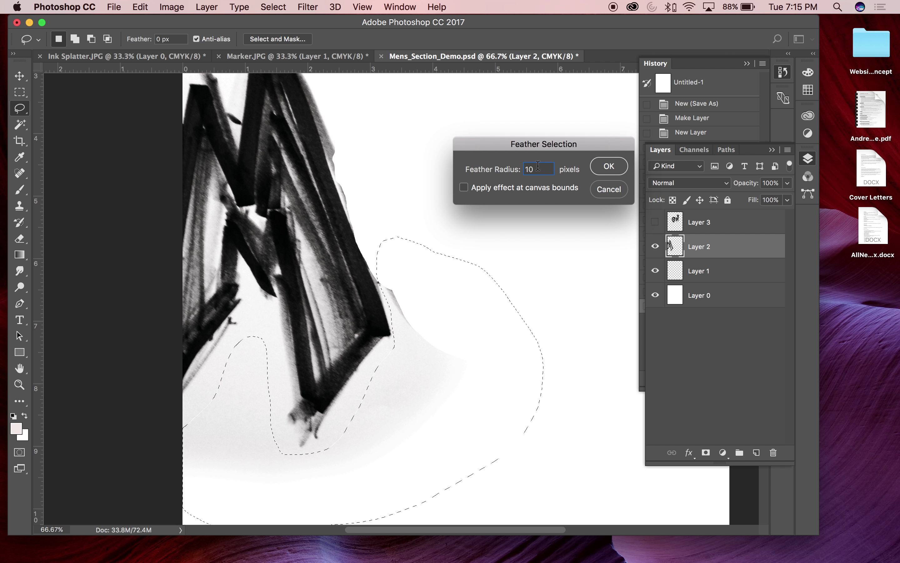
pyautogui.click(607, 170)
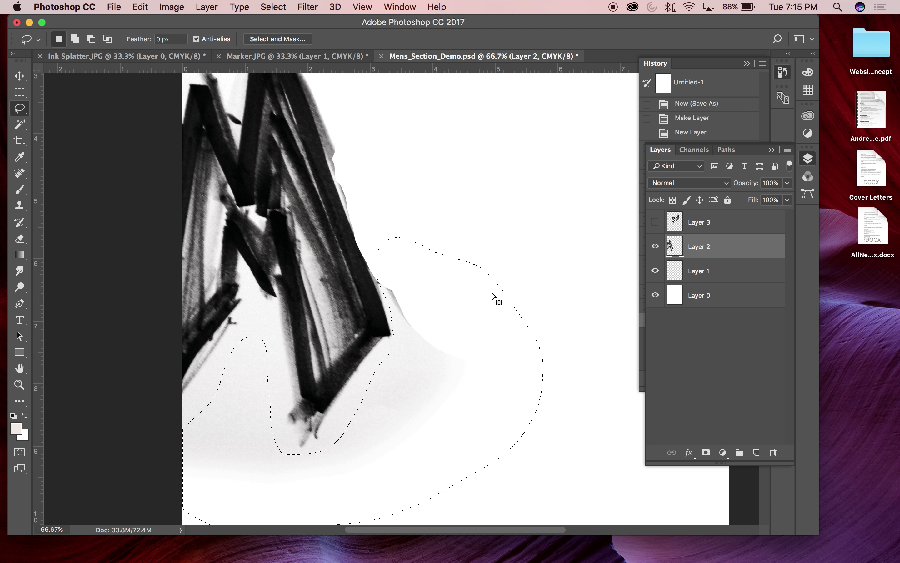
# Delete the selected grey paper around the lower part of the "M" and deselect.
pyautogui.press('v')
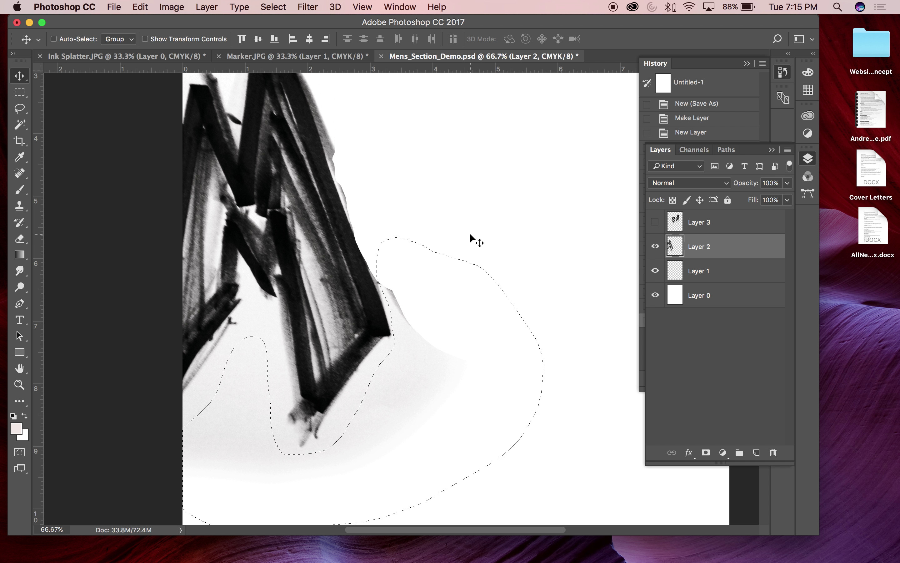
pyautogui.press('Delete')
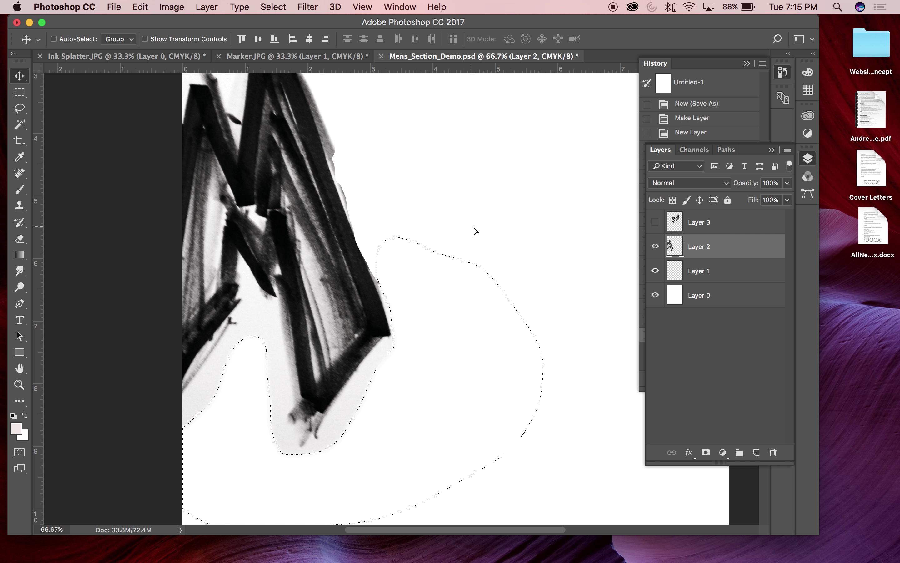
pyautogui.press('super+d')
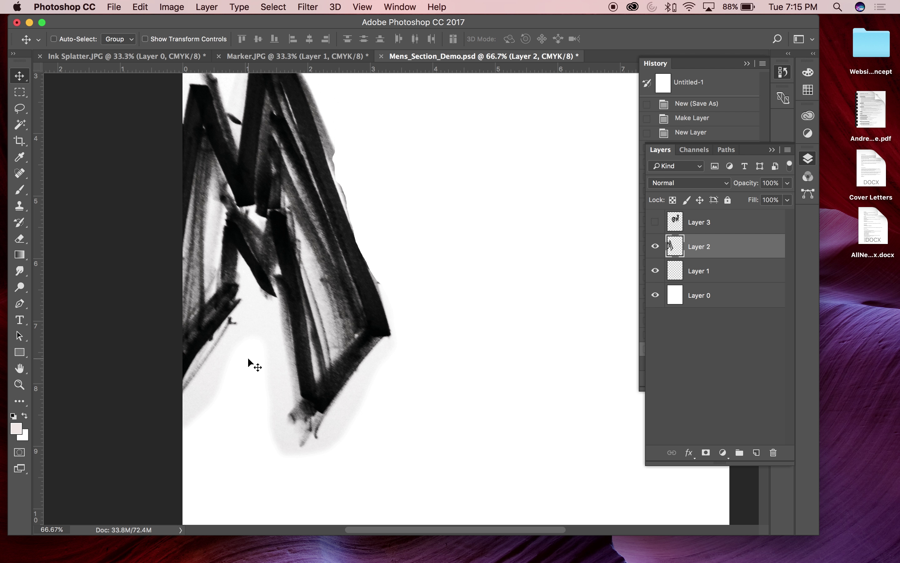
# Load the Black channel of the "M" artwork as a selection and return to the layers with Layer 2 active.
pyautogui.press('super+minus')
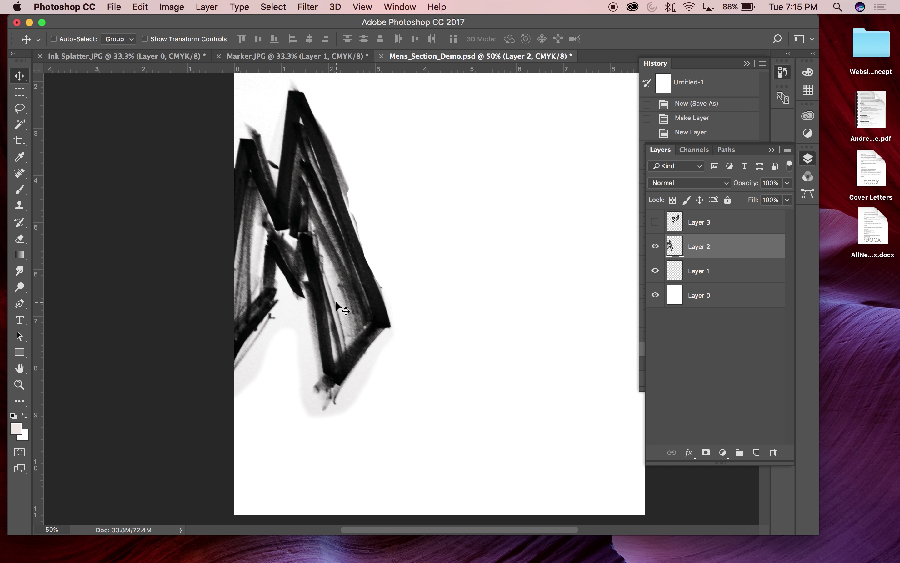
pyautogui.click(695, 149)
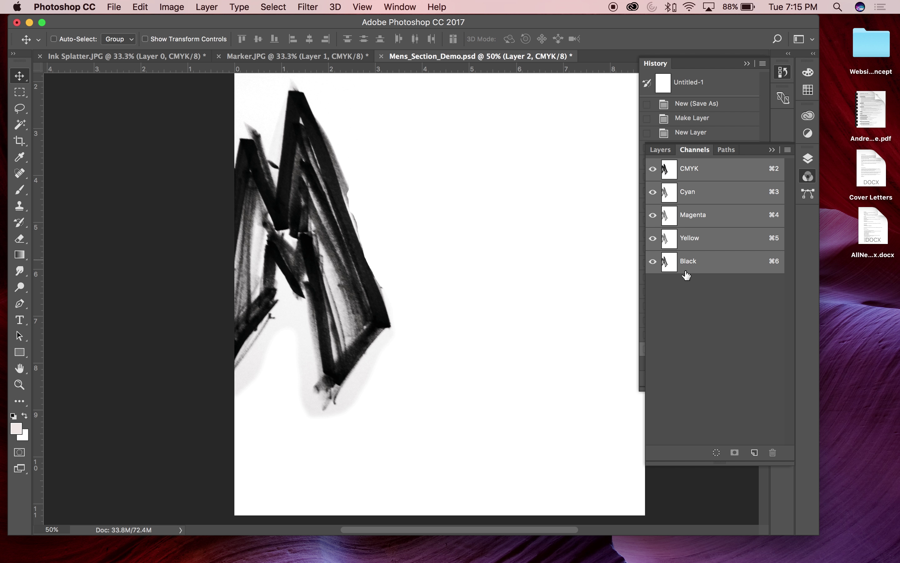
pyautogui.click(669, 265)
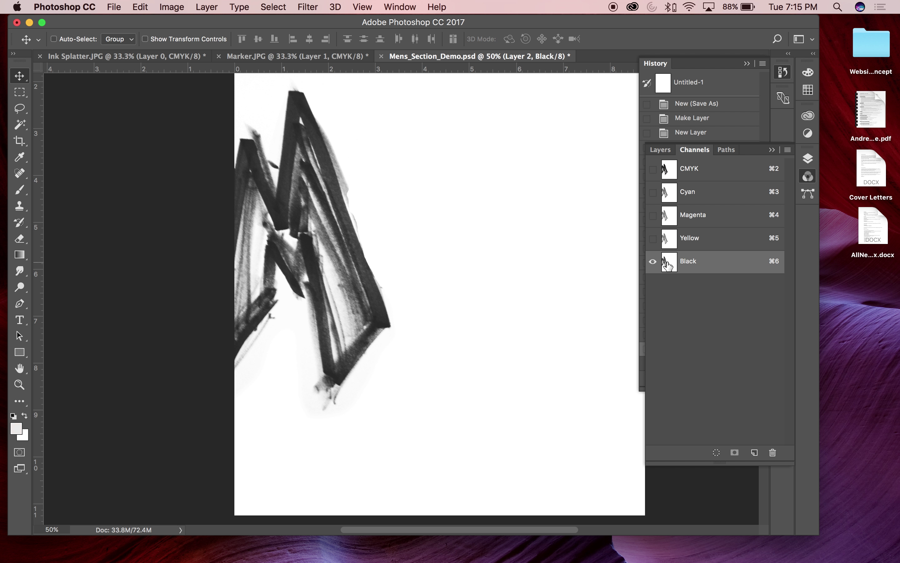
pyautogui.click(717, 453)
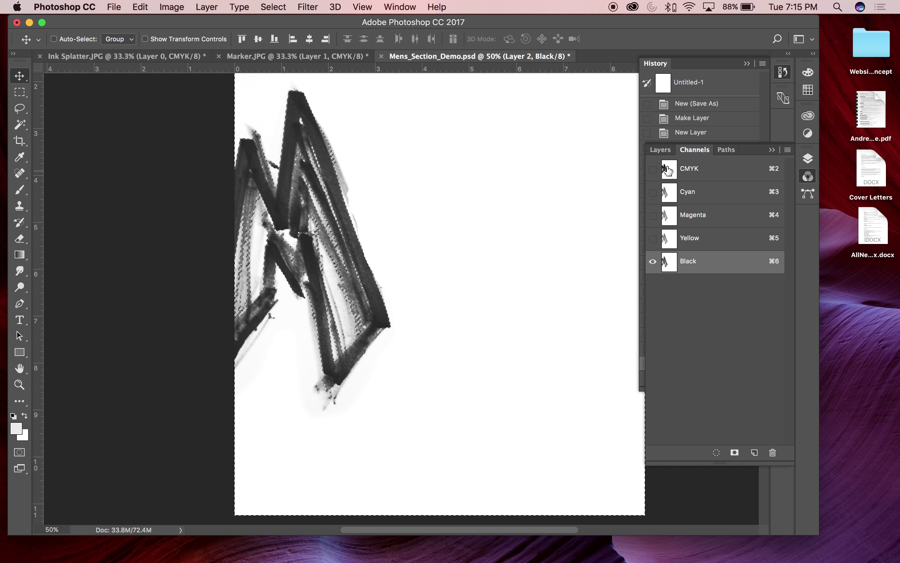
pyautogui.click(661, 150)
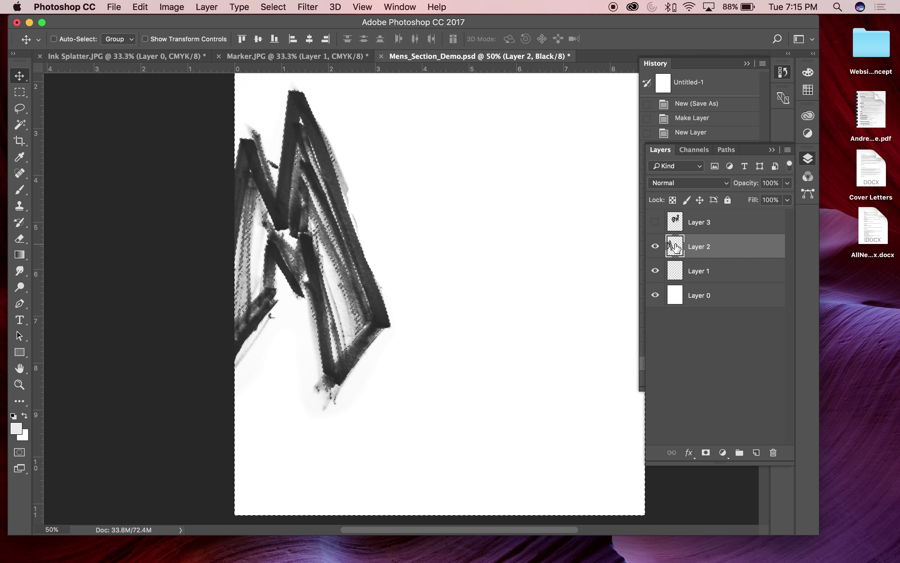
# Delete the selected content from Layer 2 with only the Black channel active, then deselect.
pyautogui.moveTo(710, 286); pyautogui.dragTo(677, 247)
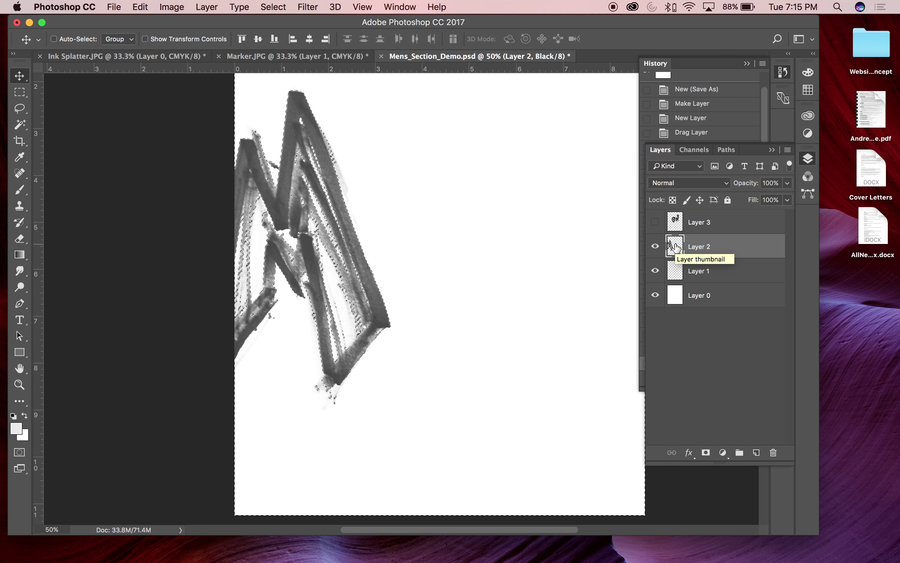
pyautogui.moveTo(372, 254); pyautogui.dragTo(419, 295)
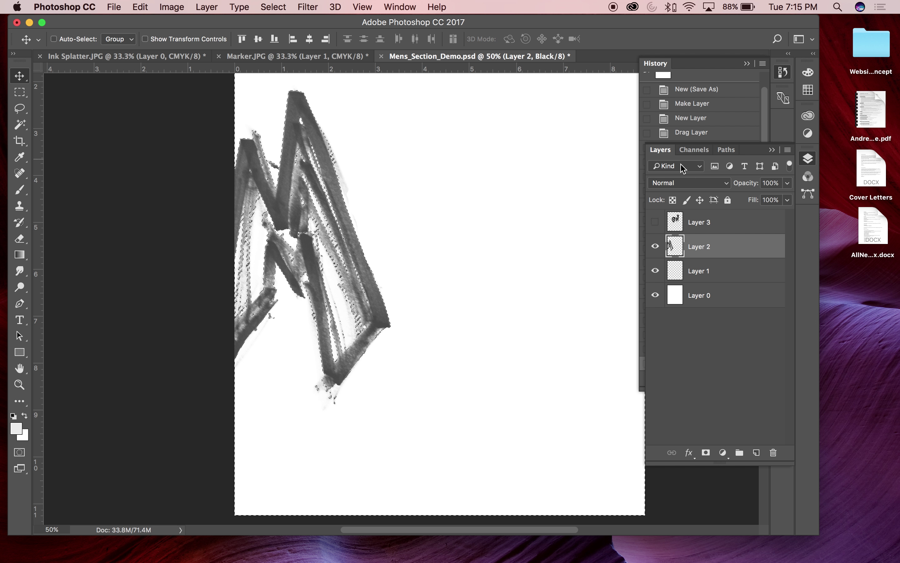
pyautogui.moveTo(369, 247); pyautogui.dragTo(366, 225)
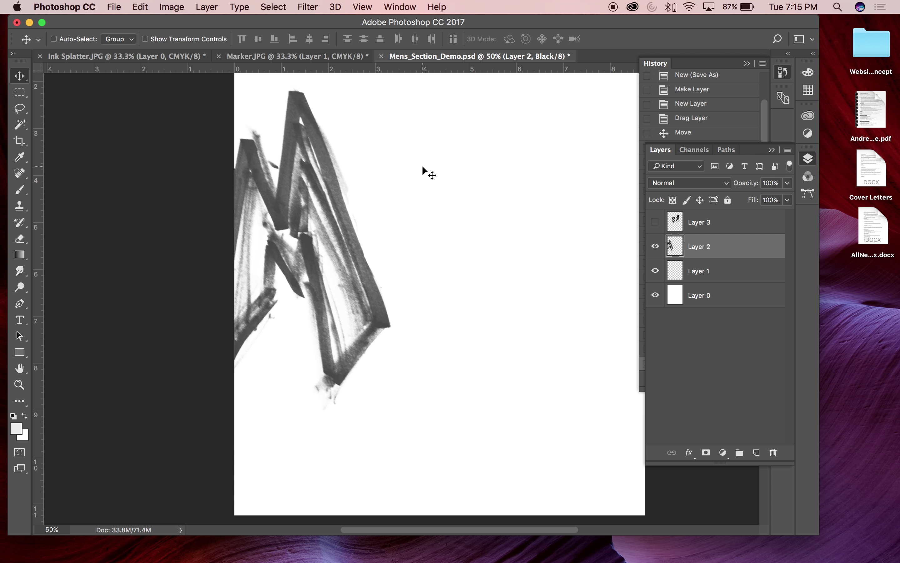
# Duplicate Layer 2 directly above itself and return to the composite CMYK view.
pyautogui.press('super+minus')
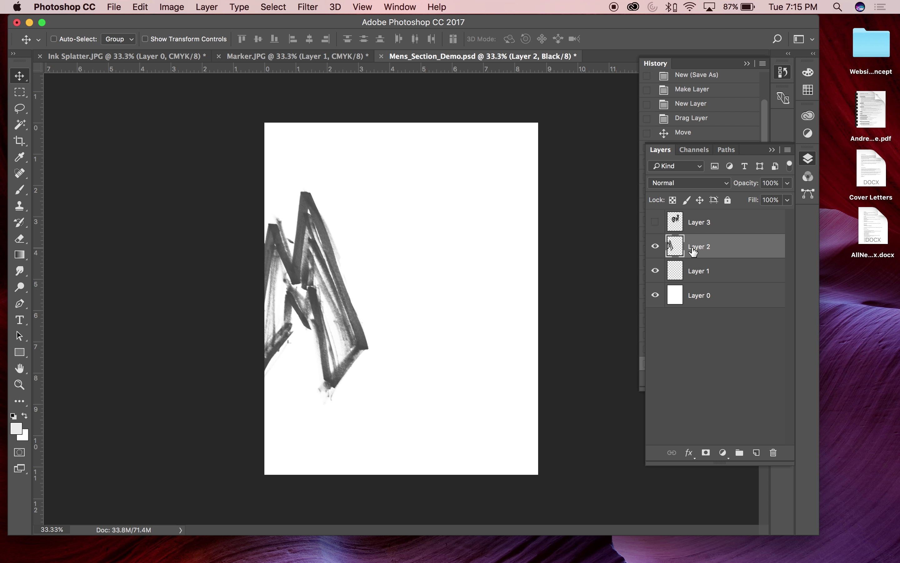
pyautogui.moveTo(695, 252); pyautogui.dragTo(692, 233)
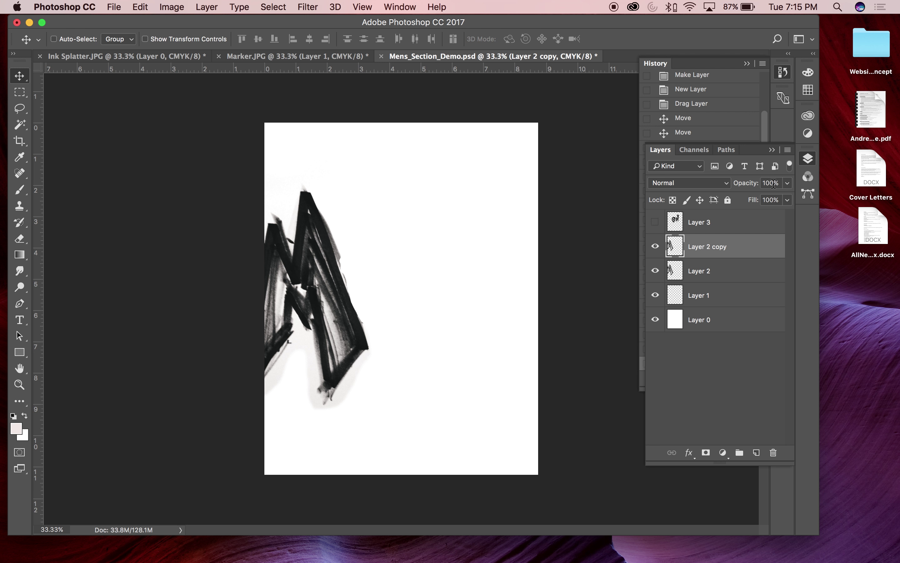
# Try reduced opacities of 50% and 30% on Layer 2 copy.
pyautogui.write('80')
pyautogui.press('Return')
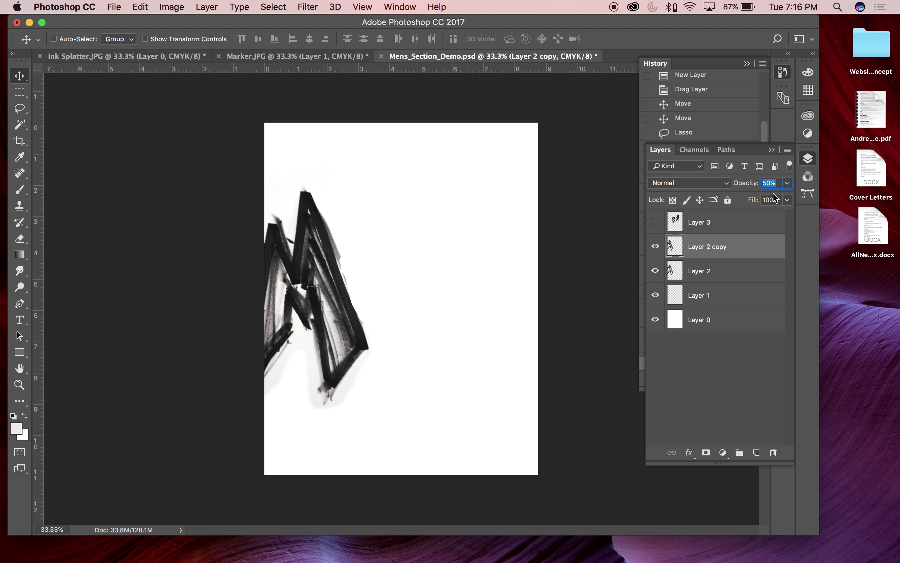
pyautogui.write('20')
pyautogui.press('Return')
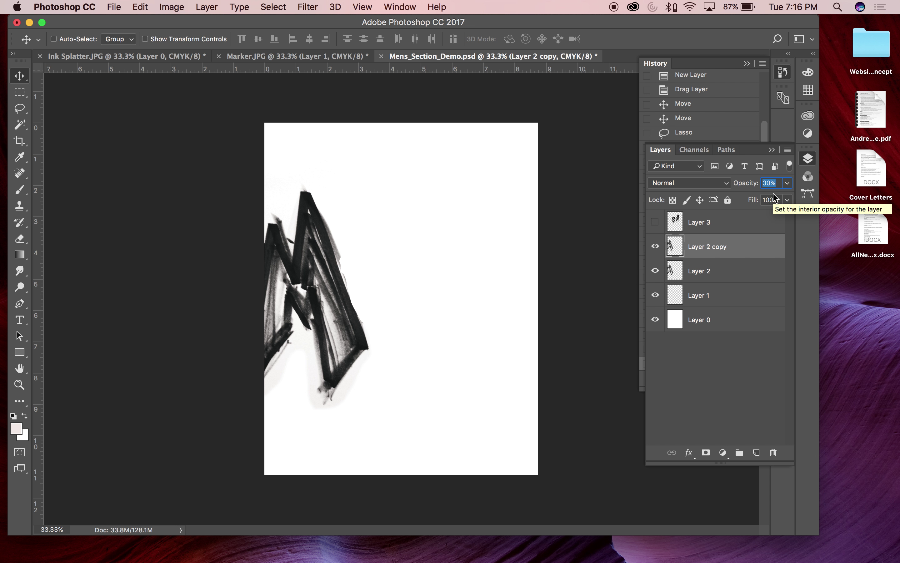
# Try loading Layer 2's isolated Black channel as a selection, then drop it and show the Yellow, Magenta and Cyan channels again.
pyautogui.click(701, 277)
pyautogui.click(694, 149)
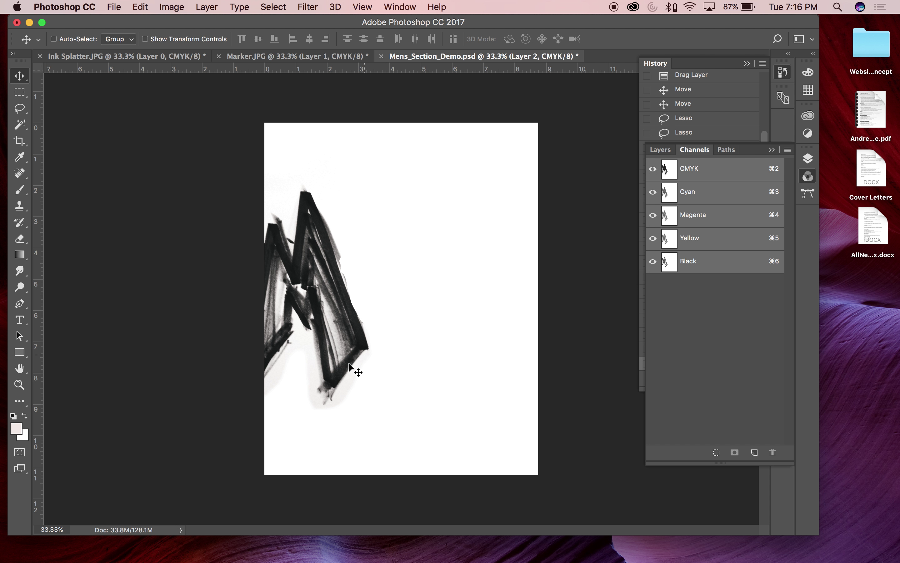
pyautogui.click(670, 270)
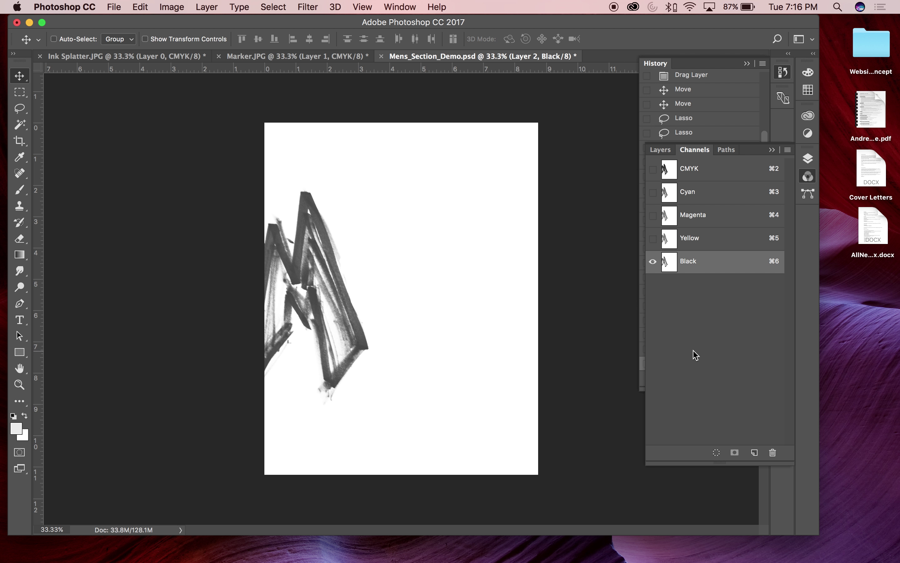
pyautogui.click(717, 452)
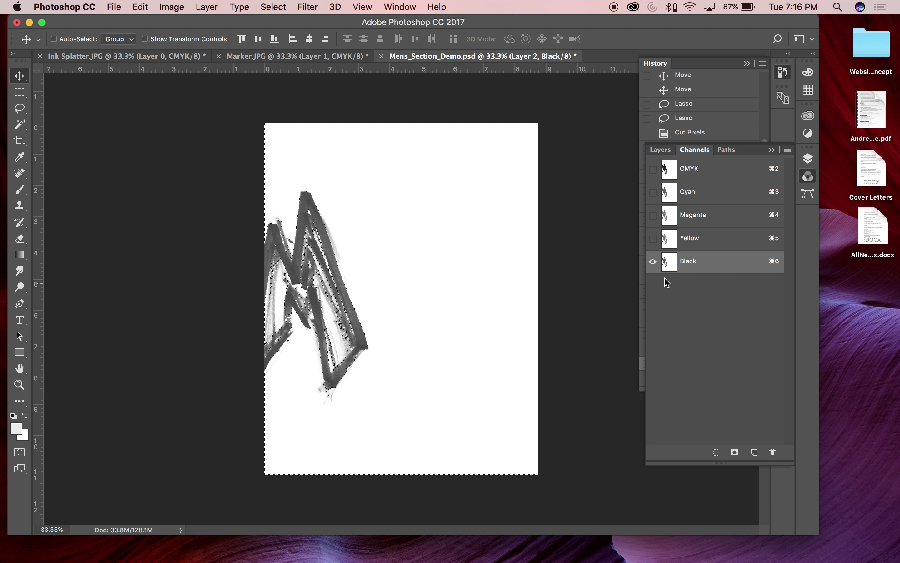
pyautogui.press('super+shift+alt+n')
pyautogui.click(654, 239)
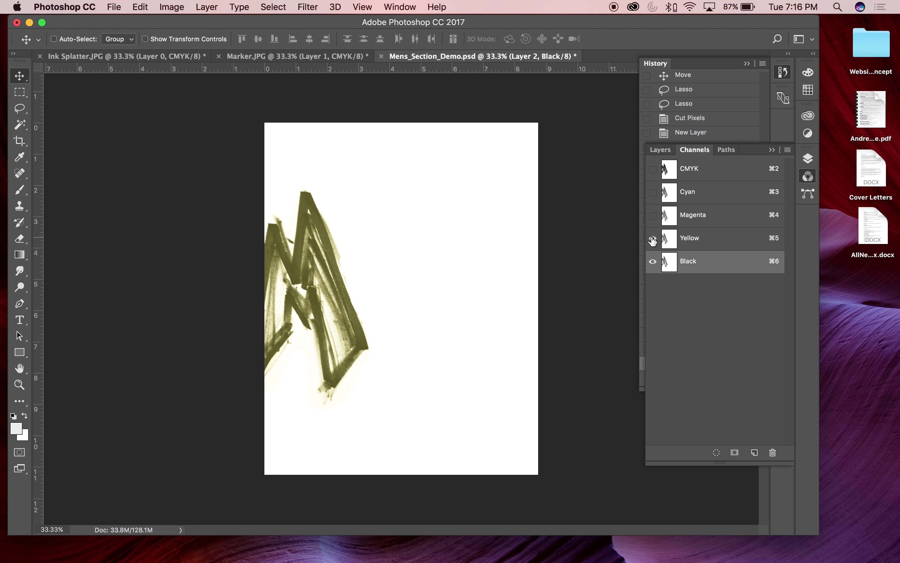
pyautogui.click(654, 216)
pyautogui.click(654, 192)
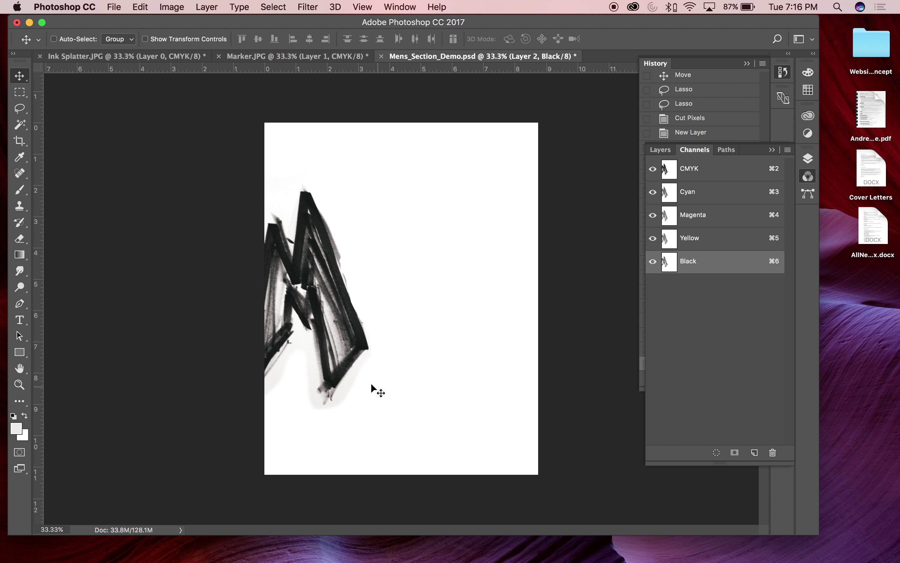
# Examine the "M" artwork channel by channel, isolating Cyan and Magenta in turn and combining them for comparison.
pyautogui.click(669, 226)
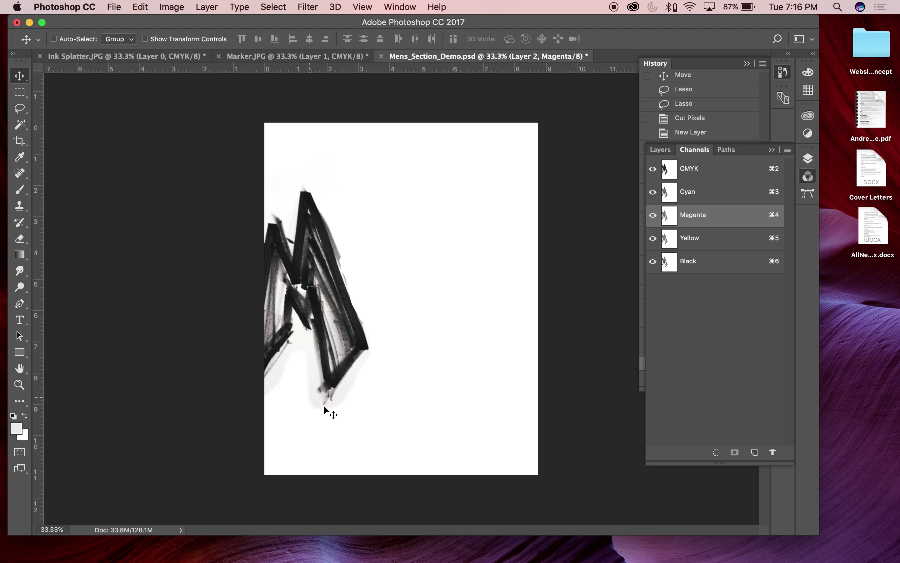
pyautogui.click(709, 194)
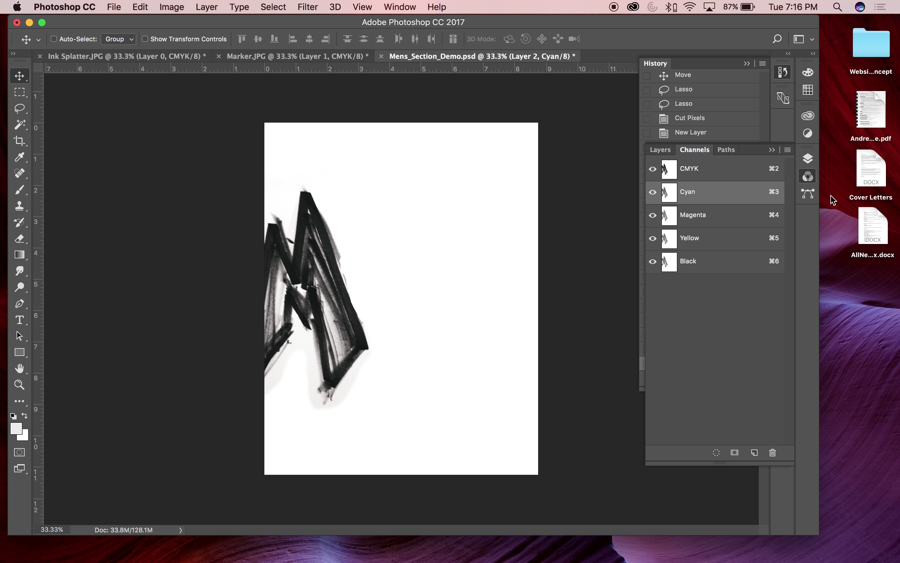
pyautogui.click(692, 239)
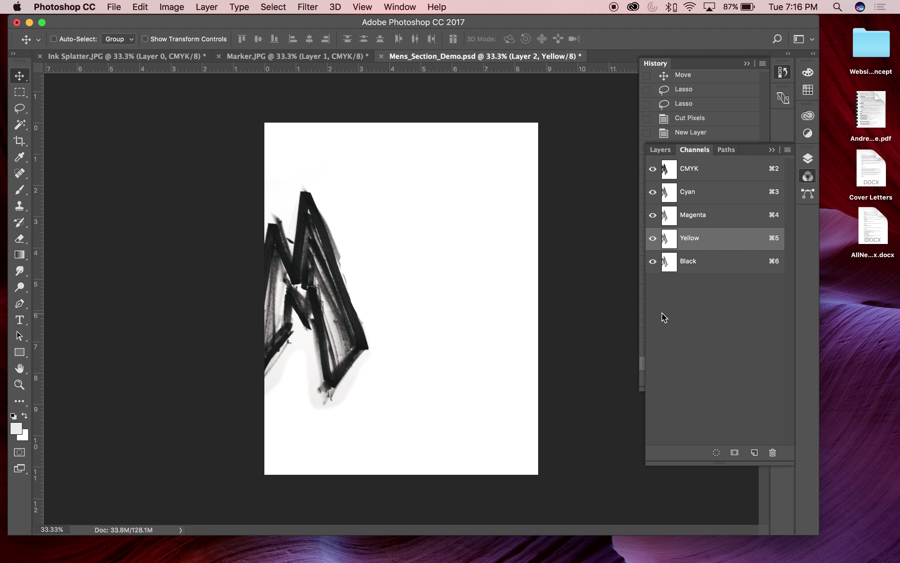
pyautogui.click(689, 269)
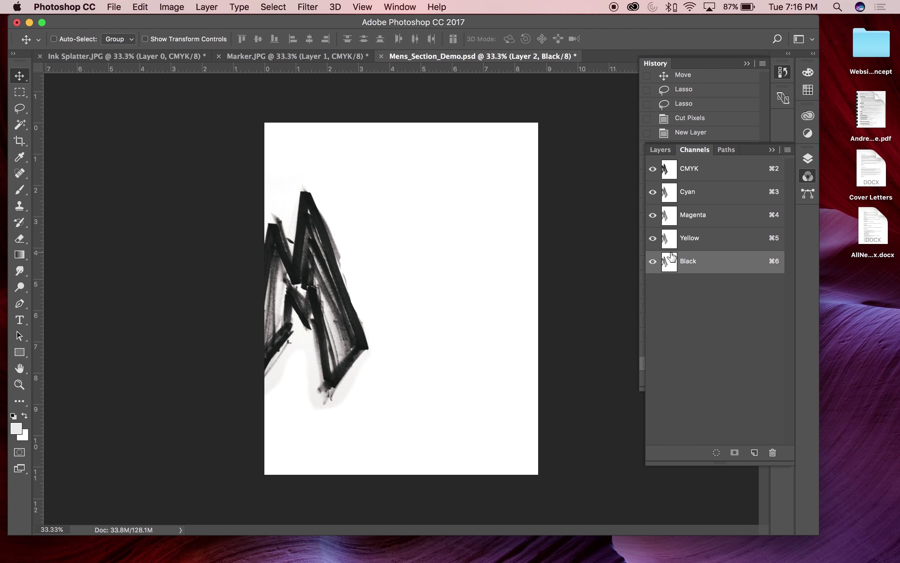
pyautogui.click(655, 262)
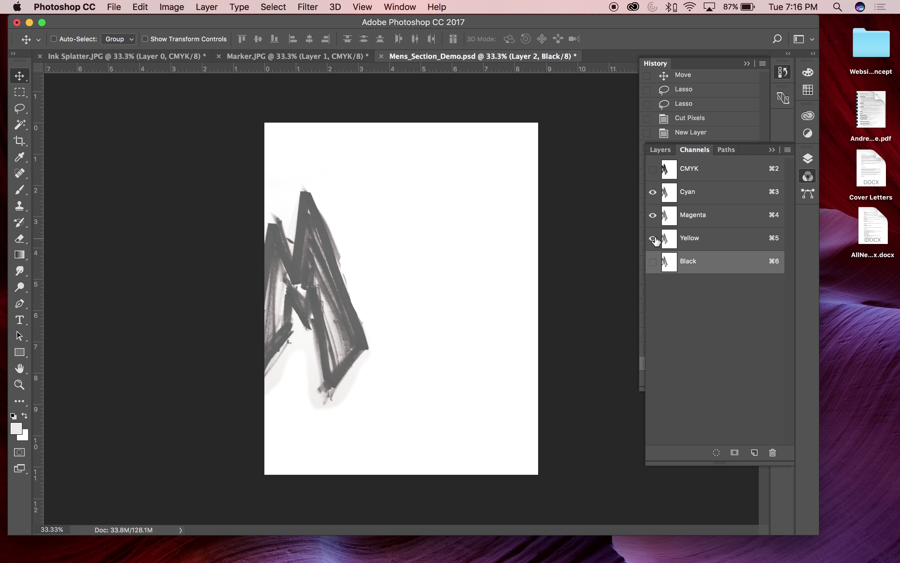
pyautogui.click(655, 217)
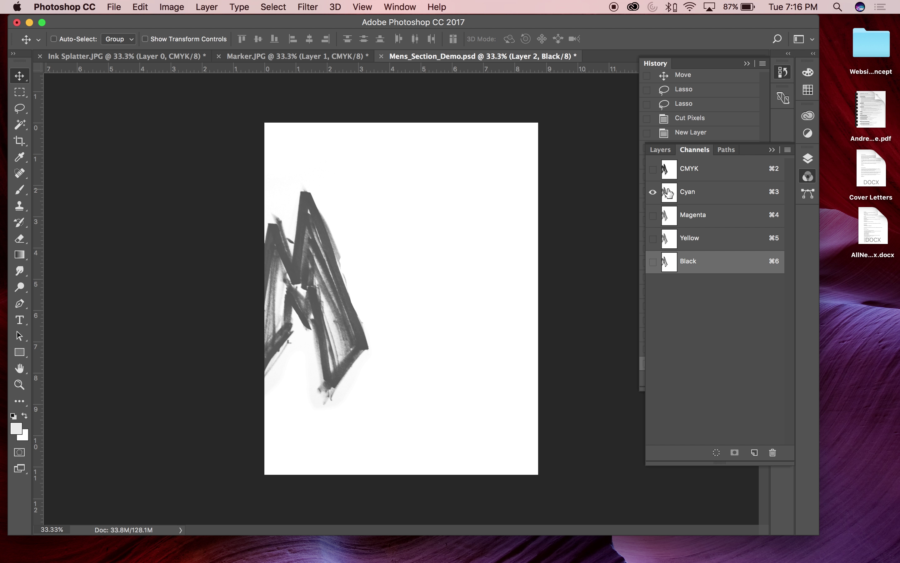
pyautogui.click(683, 195)
pyautogui.click(655, 216)
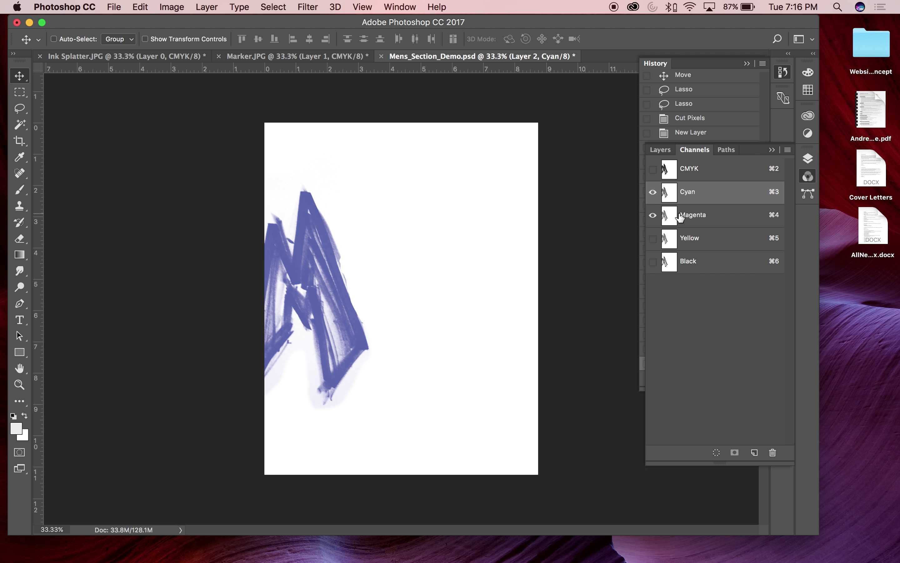
pyautogui.click(679, 219)
pyautogui.click(654, 193)
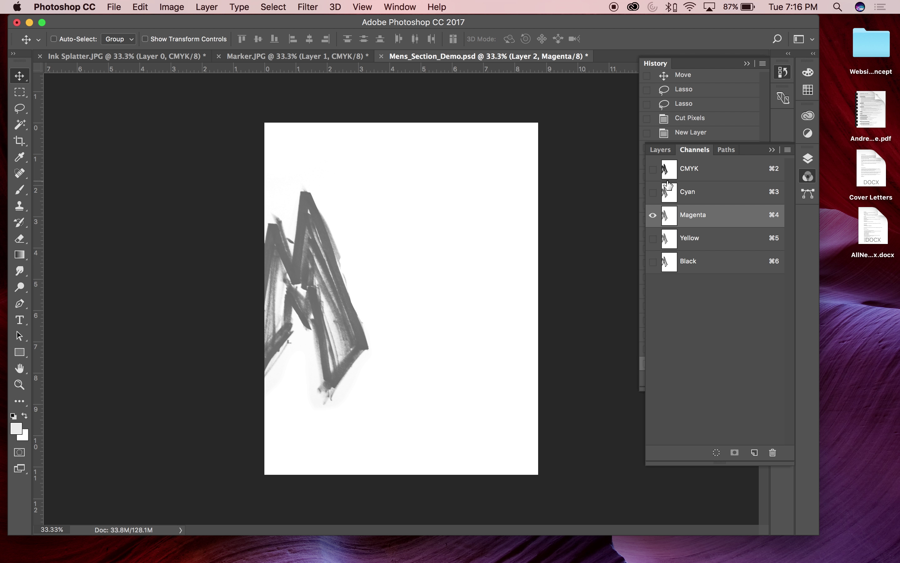
pyautogui.click(654, 193)
pyautogui.click(654, 192)
pyautogui.click(689, 198)
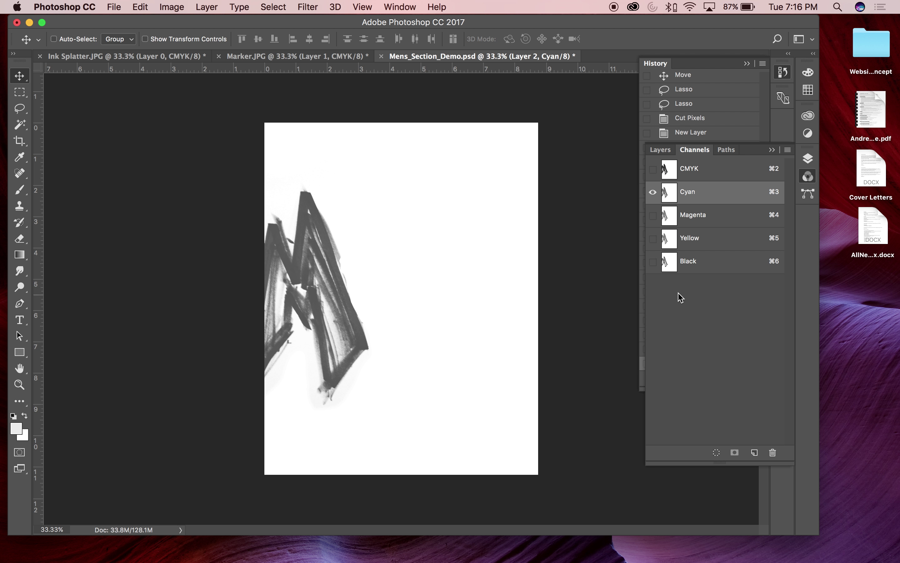
# Show all the channels again, load the Black channel as a selection and return to the layers.
pyautogui.click(654, 265)
pyautogui.click(698, 262)
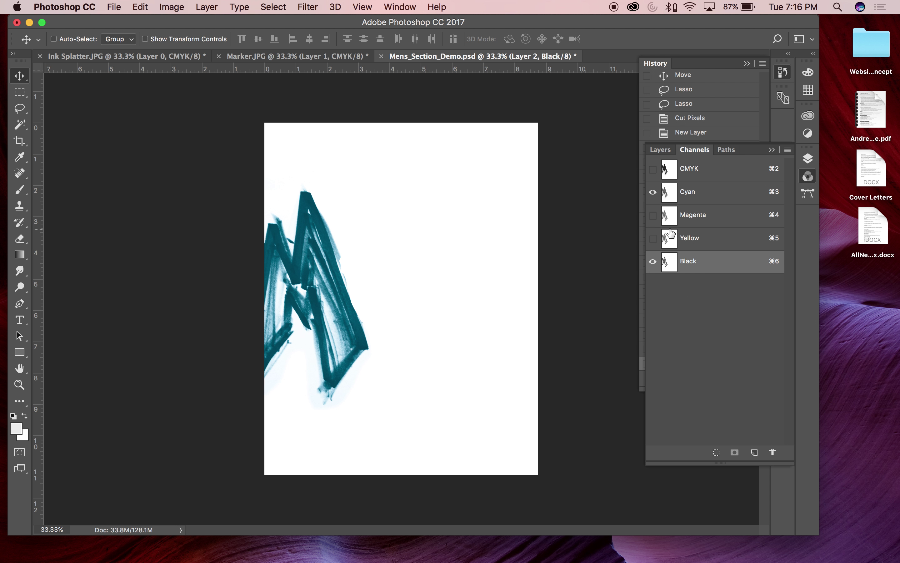
pyautogui.click(654, 216)
pyautogui.click(654, 238)
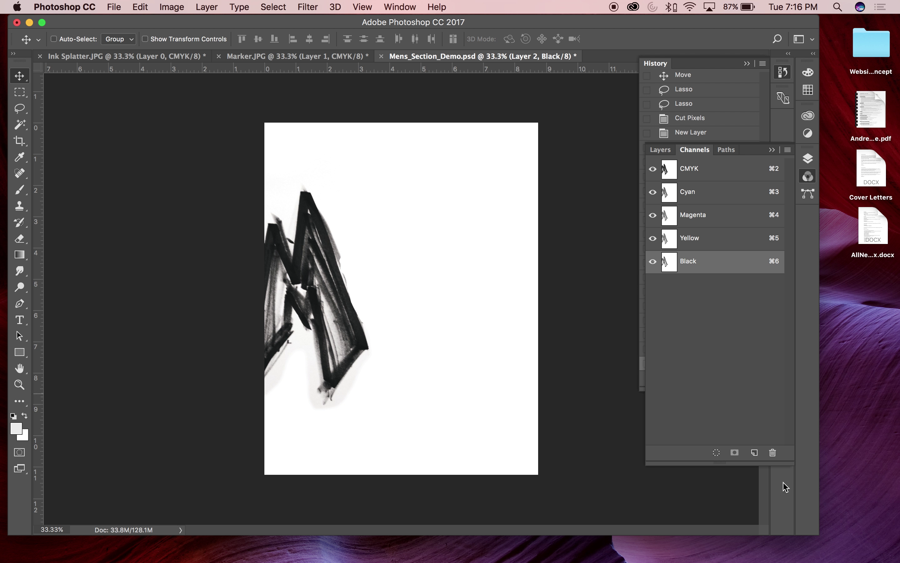
pyautogui.click(717, 453)
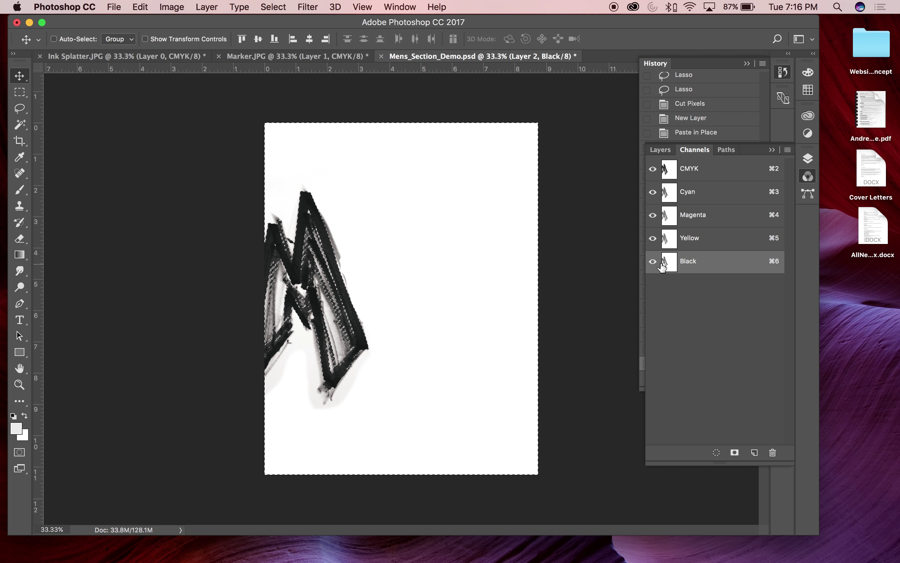
pyautogui.click(662, 150)
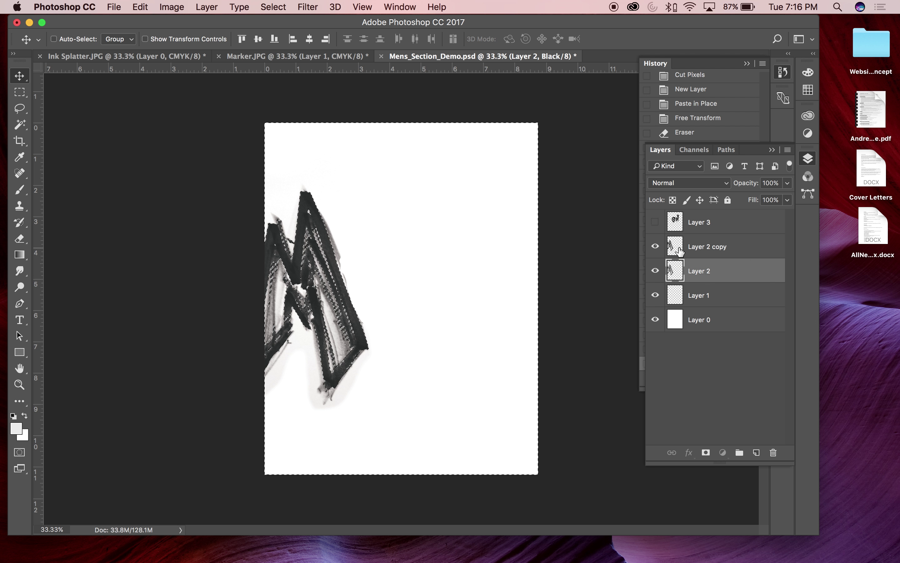
# Delete the selected content from Layer 2 copy and deselect.
pyautogui.click(682, 252)
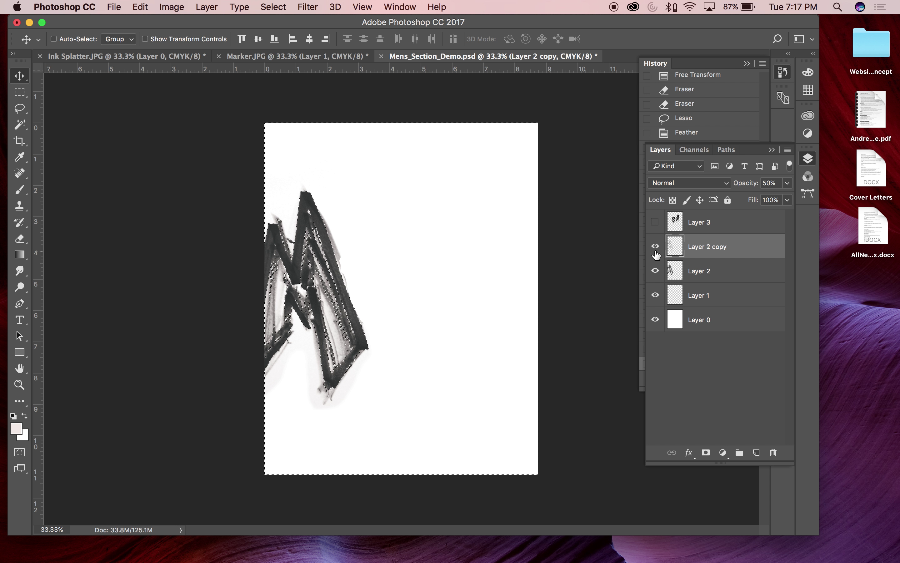
pyautogui.press('Delete')
pyautogui.press('super+d')
pyautogui.keyDown('super'); pyautogui.click(670, 260); pyautogui.keyUp('super')
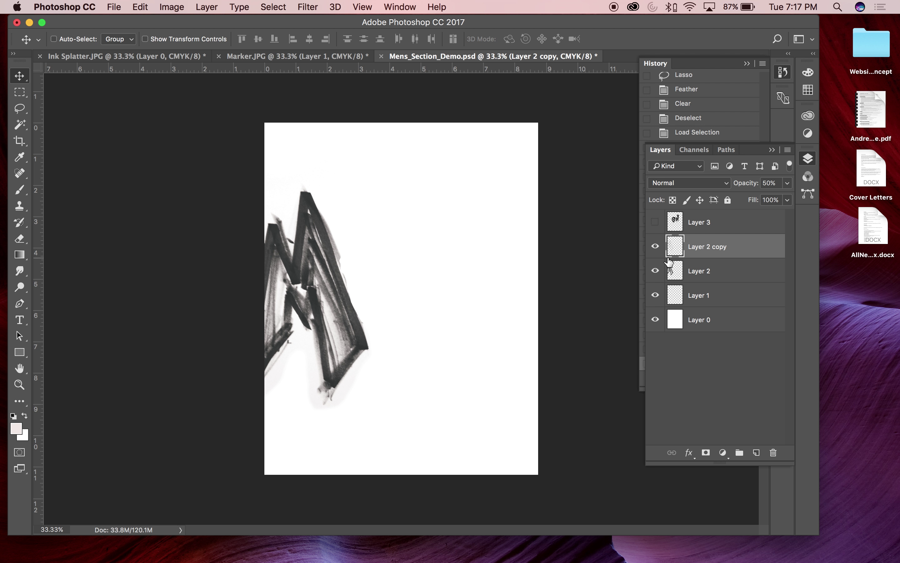
# Duplicate Layer 2 twice directly above itself and merge the three "M" layers into one.
pyautogui.keyDown('alt'); pyautogui.moveTo(679, 275); pyautogui.dragTo(682, 260); pyautogui.keyUp('alt')
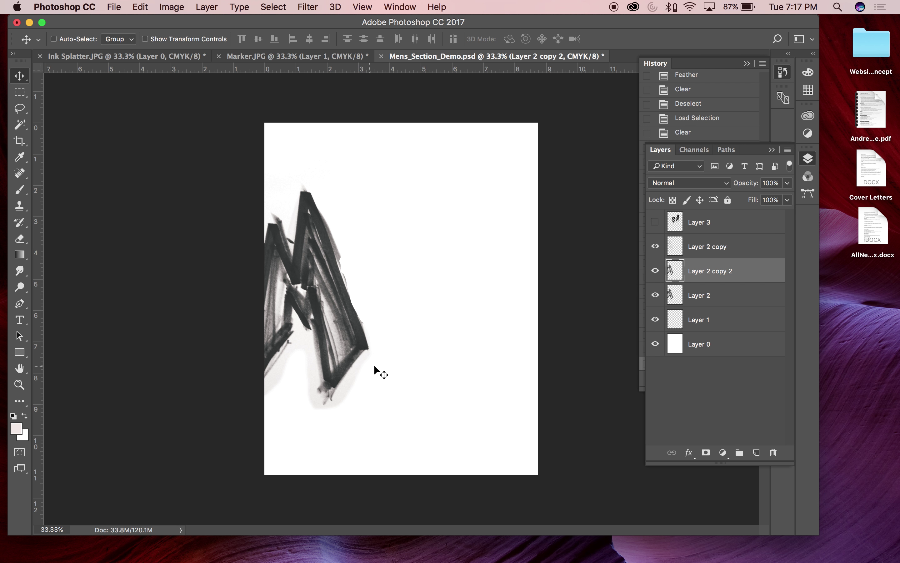
pyautogui.keyDown('alt'); pyautogui.moveTo(676, 291); pyautogui.dragTo(674, 260); pyautogui.keyUp('alt')
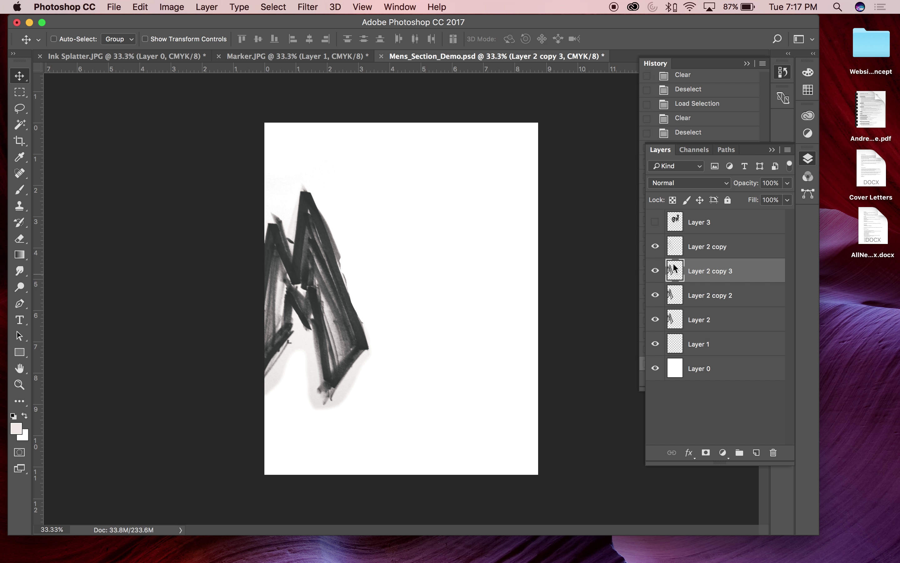
pyautogui.doubleClick(676, 268)
pyautogui.click(656, 211)
pyautogui.keyDown('shift'); pyautogui.click(704, 326); pyautogui.keyUp('shift')
pyautogui.rightClick(719, 322)
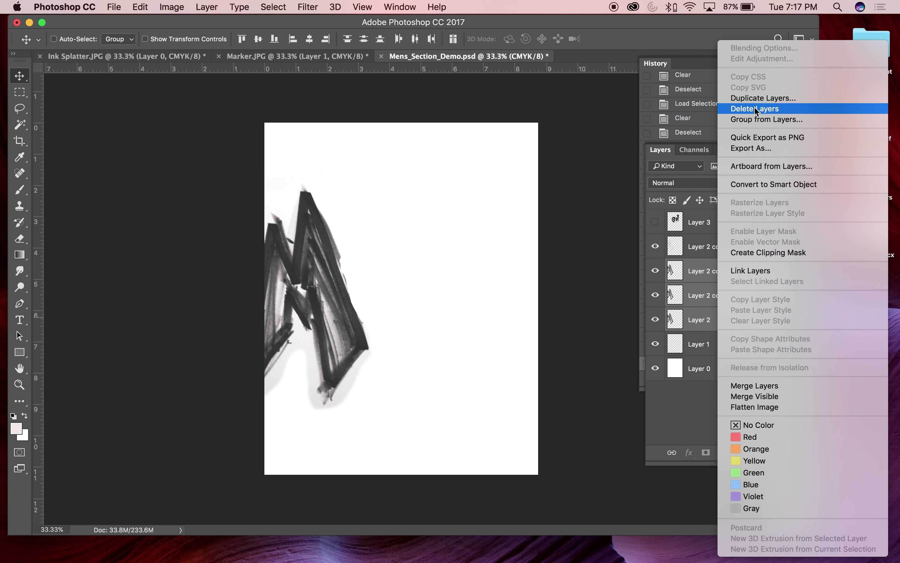
pyautogui.click(754, 387)
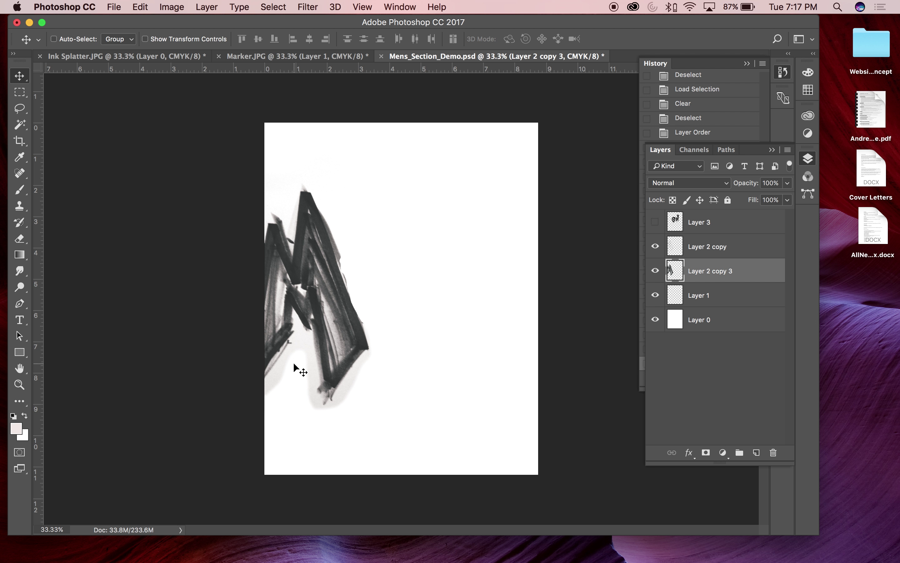
# Delete Layer 2 copy and duplicate the merged Layer 2 copy 3 directly above itself.
pyautogui.scroll(2, 293, 362)
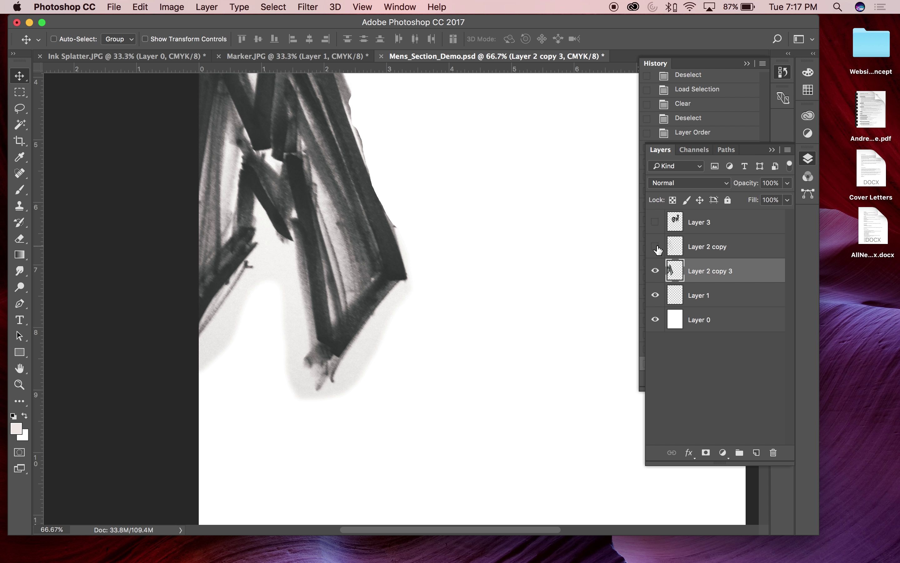
pyautogui.click(677, 247)
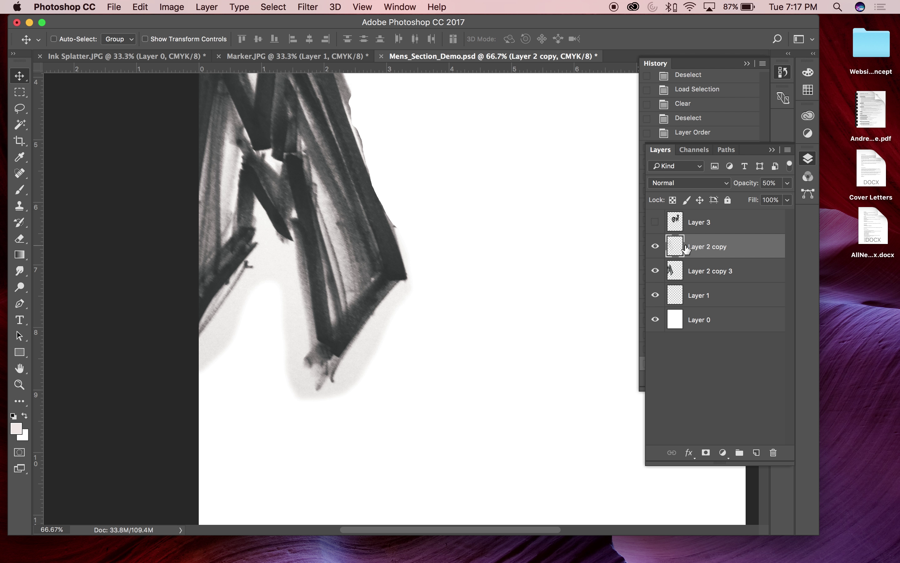
pyautogui.press('BackSpace')
pyautogui.moveTo(676, 254); pyautogui.dragTo(676, 235)
# Set the Eraser brush size to 150 with Layer 2 copy 4 active.
pyautogui.press('e')
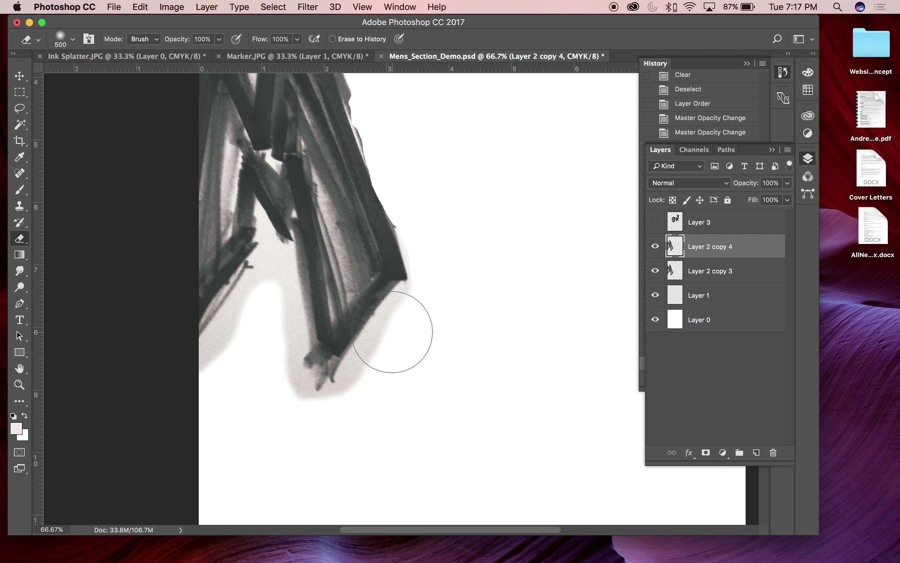
pyautogui.press('[')
pyautogui.press('[')
pyautogui.press('[')
pyautogui.press('[')
pyautogui.click(685, 270)
pyautogui.click(698, 256)
pyautogui.press('[')
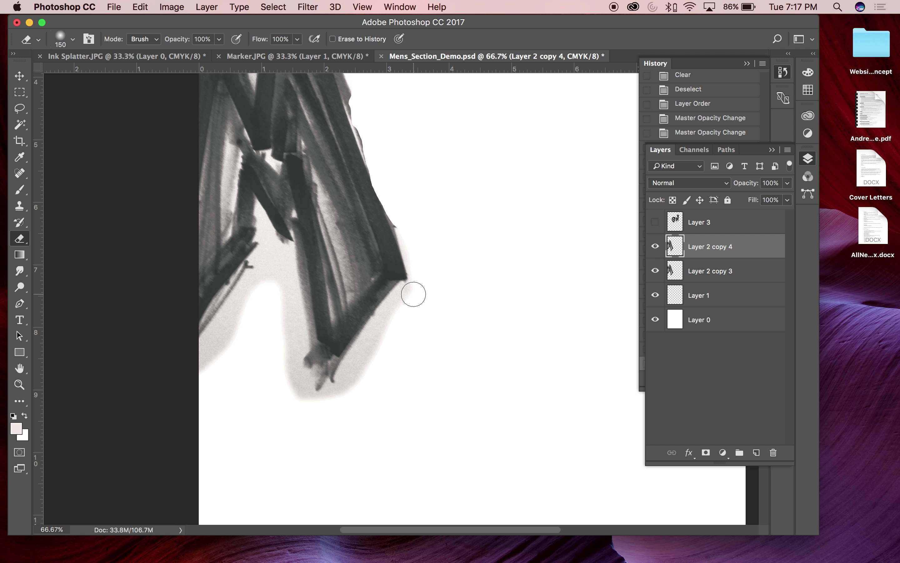
pyautogui.press('Delete')
pyautogui.press('Delete')
pyautogui.press('Delete')
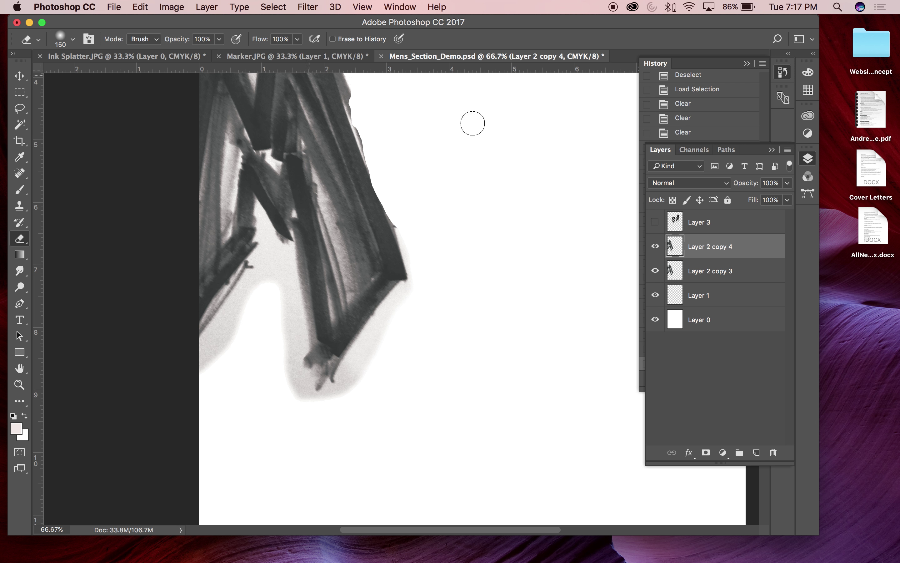
# Merge Layer 2 copy 4 and Layer 2 copy 3 into a single layer.
pyautogui.keyDown('shift'); pyautogui.click(707, 269); pyautogui.keyUp('shift')
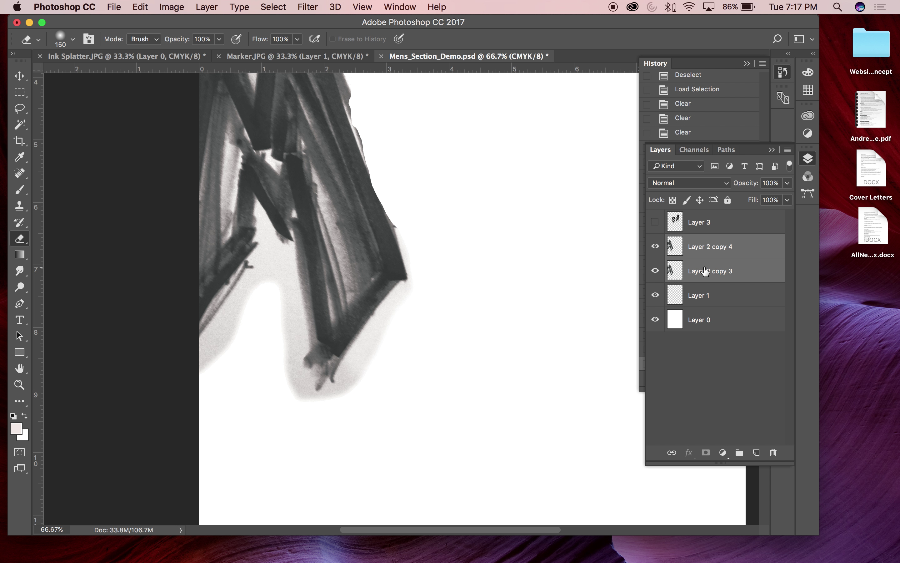
pyautogui.rightClick(706, 272)
pyautogui.click(756, 387)
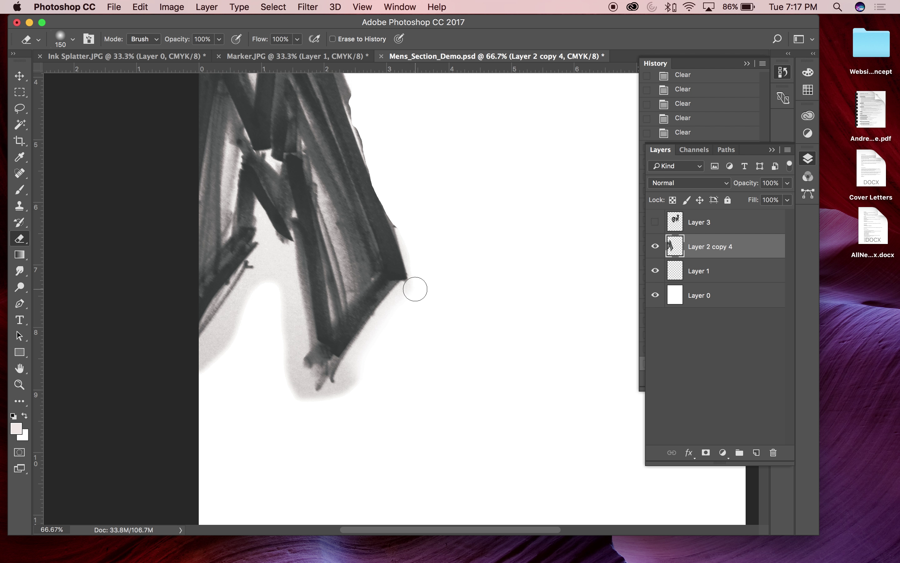
# Erase the grey paper around the lower tip and between the legs of the "M" on Layer 2 copy 4 with a soft brush.
pyautogui.moveTo(325, 400)
pyautogui.mouseDown()
pyautogui.moveTo(289, 407)
pyautogui.moveTo(302, 392)
pyautogui.moveTo(284, 405)
pyautogui.moveTo(281, 374)
pyautogui.mouseUp()
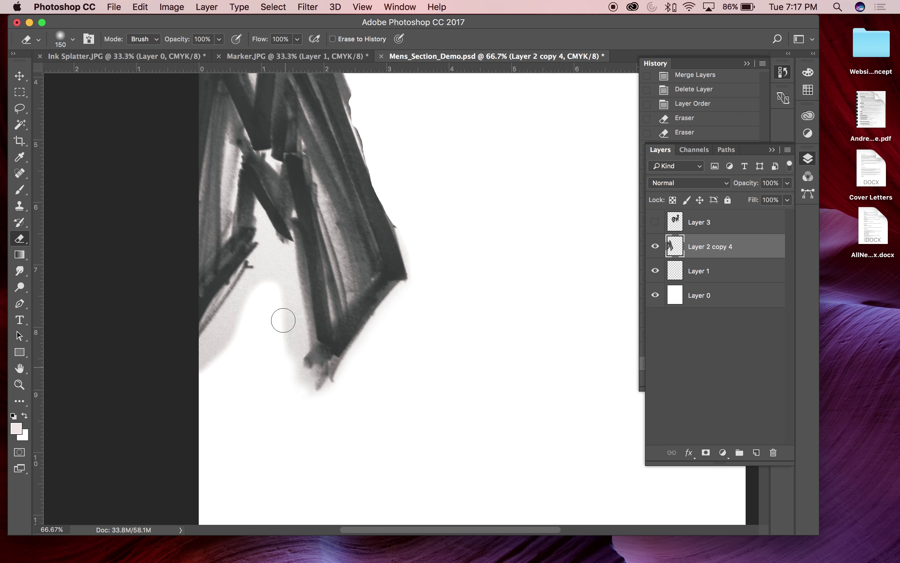
pyautogui.click(162, 38)
pyautogui.press(']')
pyautogui.press(']')
pyautogui.moveTo(271, 276)
pyautogui.mouseDown()
pyautogui.moveTo(229, 345)
pyautogui.moveTo(252, 306)
pyautogui.moveTo(173, 391)
pyautogui.moveTo(230, 318)
pyautogui.moveTo(185, 381)
pyautogui.moveTo(257, 315)
pyautogui.moveTo(269, 272)
pyautogui.moveTo(270, 298)
pyautogui.moveTo(272, 270)
pyautogui.moveTo(269, 321)
pyautogui.moveTo(282, 331)
pyautogui.moveTo(278, 316)
pyautogui.moveTo(276, 362)
pyautogui.moveTo(290, 352)
pyautogui.moveTo(288, 383)
pyautogui.moveTo(263, 390)
pyautogui.moveTo(341, 291)
pyautogui.mouseUp()
pyautogui.press('v')
pyautogui.press('super+minus')
pyautogui.press('super+minus')
pyautogui.press('super+minus')
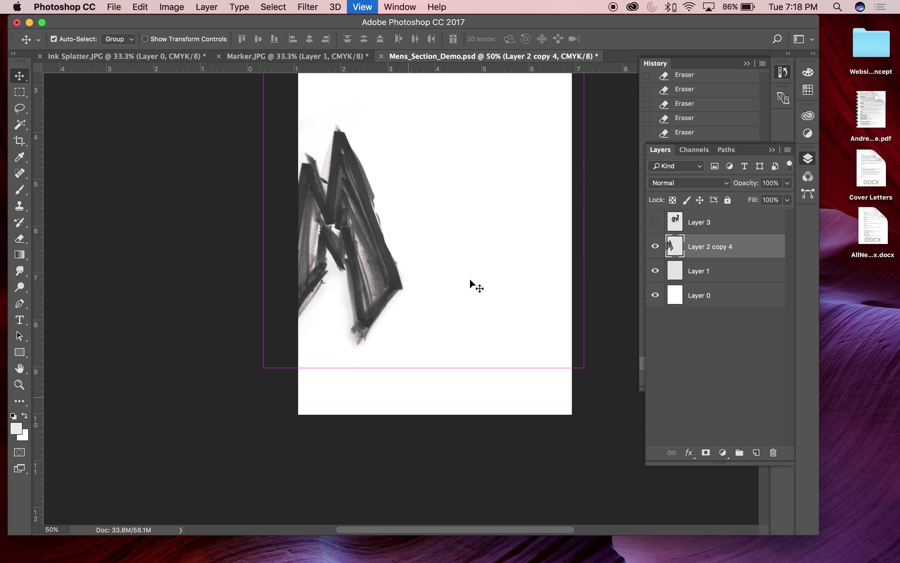
# Show Layer 3 with the "en" lettering again and make it the active layer.
pyautogui.click(699, 151)
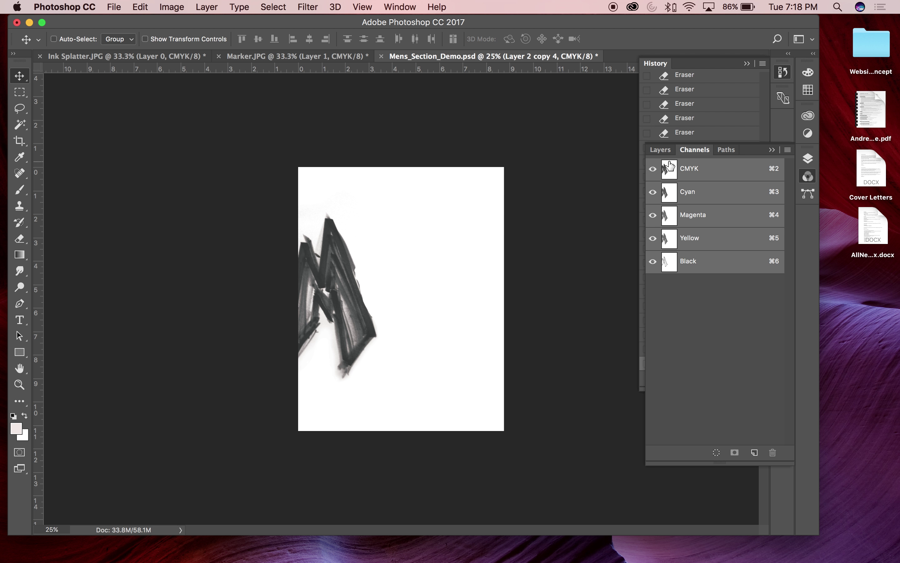
pyautogui.click(661, 149)
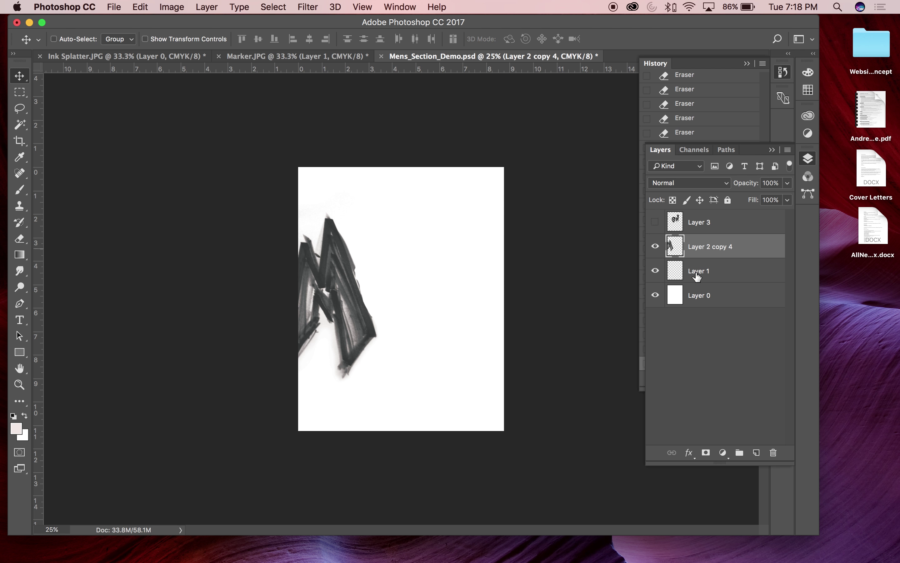
pyautogui.click(657, 224)
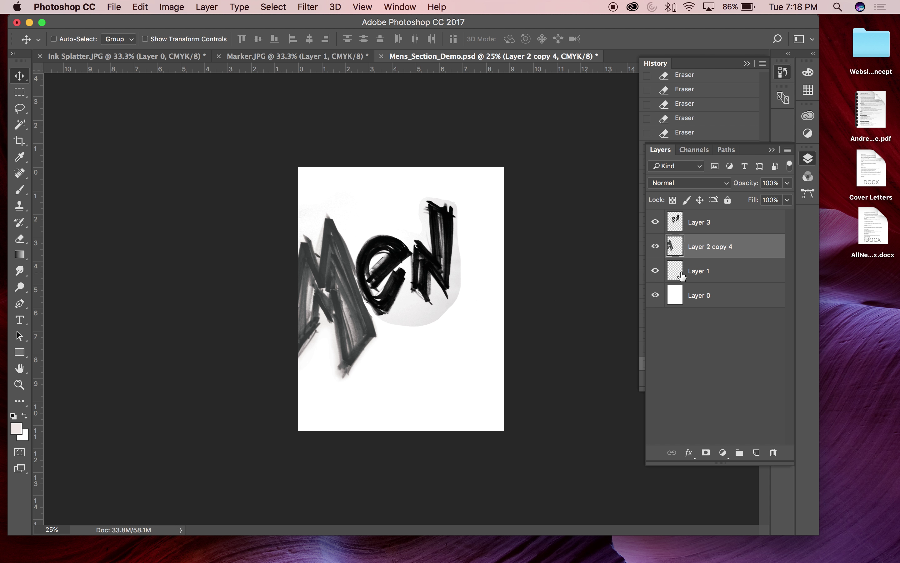
pyautogui.click(709, 219)
# Lasso the grey paper surrounding the "e" and "n" on Layer 3, following the outer contours of the letters.
pyautogui.press('super+equal')
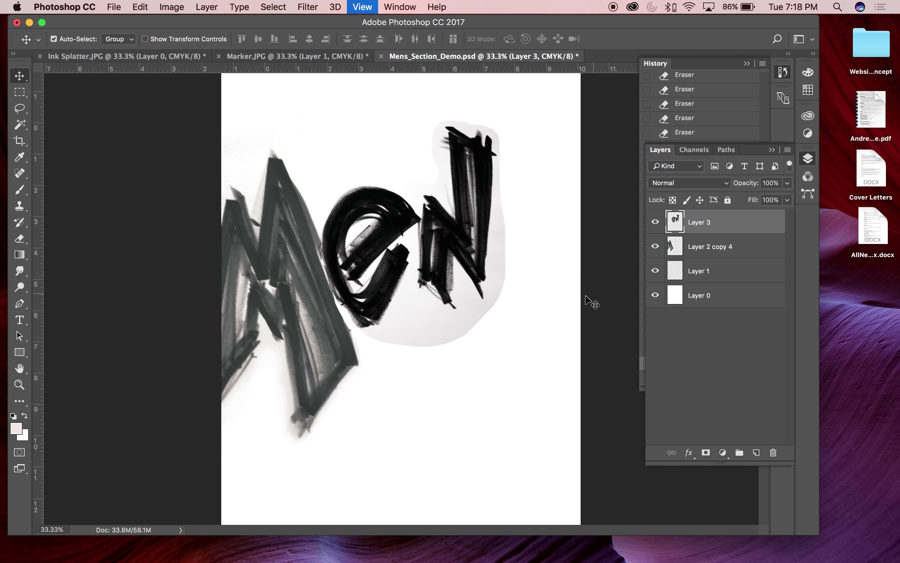
pyautogui.press('super+equal')
pyautogui.press('l')
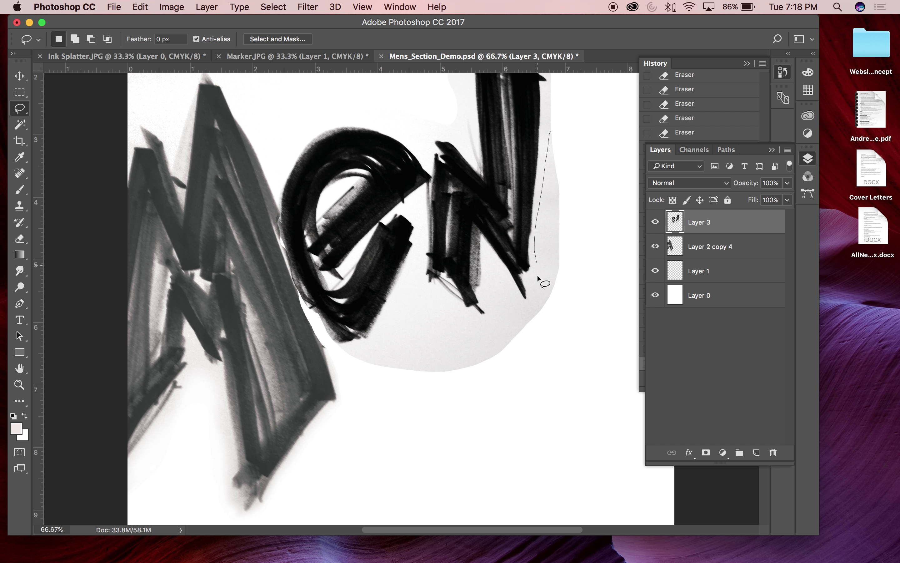
pyautogui.moveTo(489, 299); pyautogui.dragTo(481, 336)
pyautogui.moveTo(429, 306); pyautogui.dragTo(393, 339)
pyautogui.moveTo(586, 358)
pyautogui.mouseDown()
pyautogui.moveTo(615, 289)
pyautogui.moveTo(619, 64)
pyautogui.moveTo(600, 91)
pyautogui.moveTo(594, 251)
pyautogui.moveTo(599, 213)
pyautogui.moveTo(542, 153)
pyautogui.mouseUp()
pyautogui.press('space')
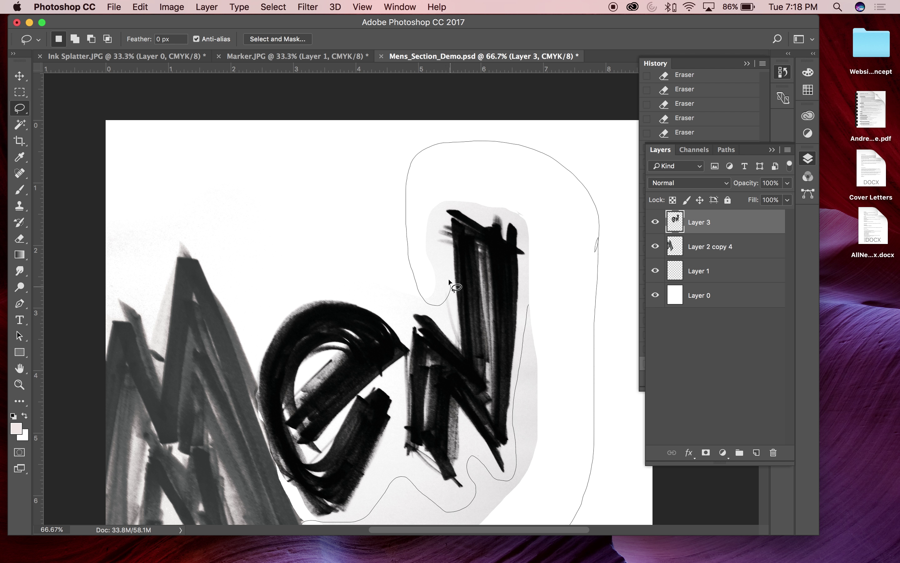
pyautogui.moveTo(434, 247)
pyautogui.mouseDown()
pyautogui.moveTo(444, 205)
pyautogui.moveTo(493, 215)
pyautogui.mouseUp()
pyautogui.moveTo(528, 353); pyautogui.dragTo(529, 355)
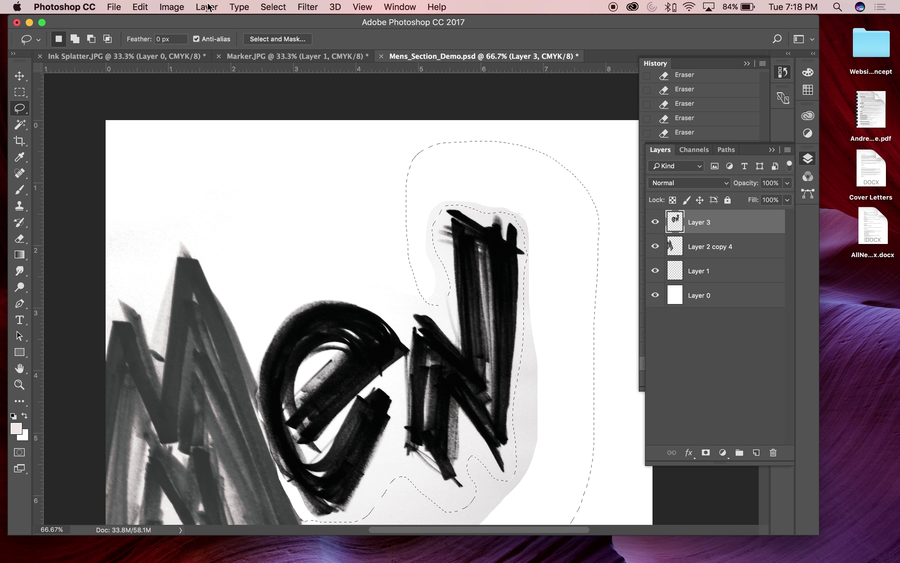
# Feather the selection by 15 pixels, delete the selected paper from Layer 3 and deselect.
pyautogui.click(239, 7)
pyautogui.moveTo(262, 5)
pyautogui.moveTo(294, 175)
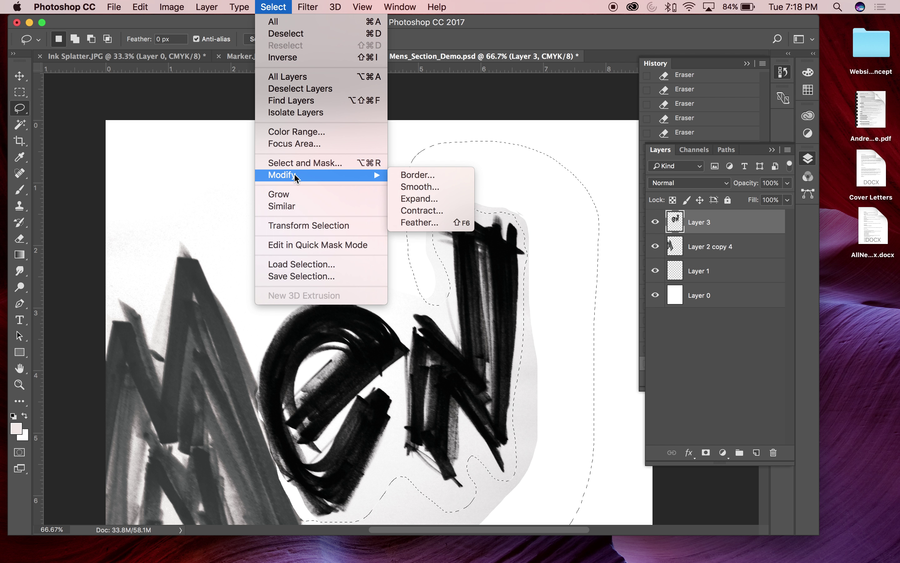
pyautogui.click(425, 222)
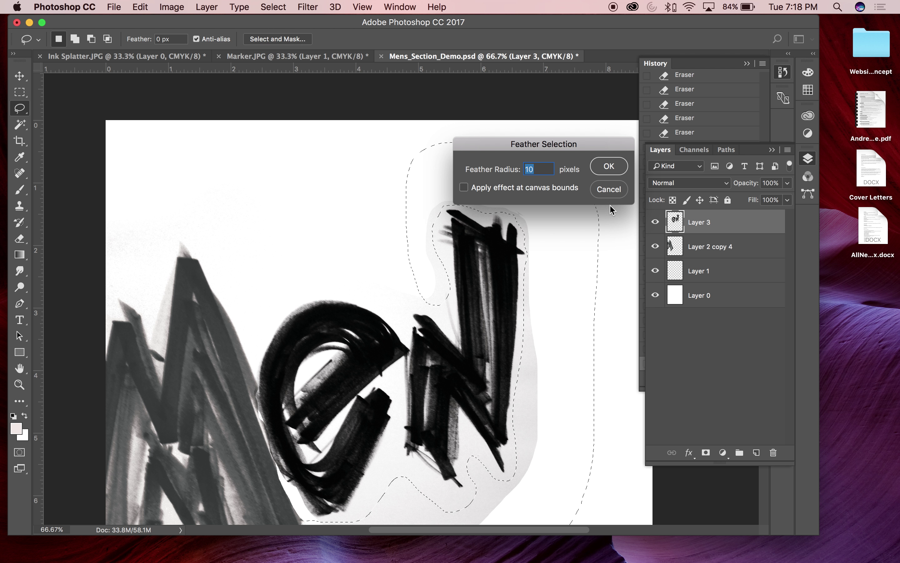
pyautogui.write('70')
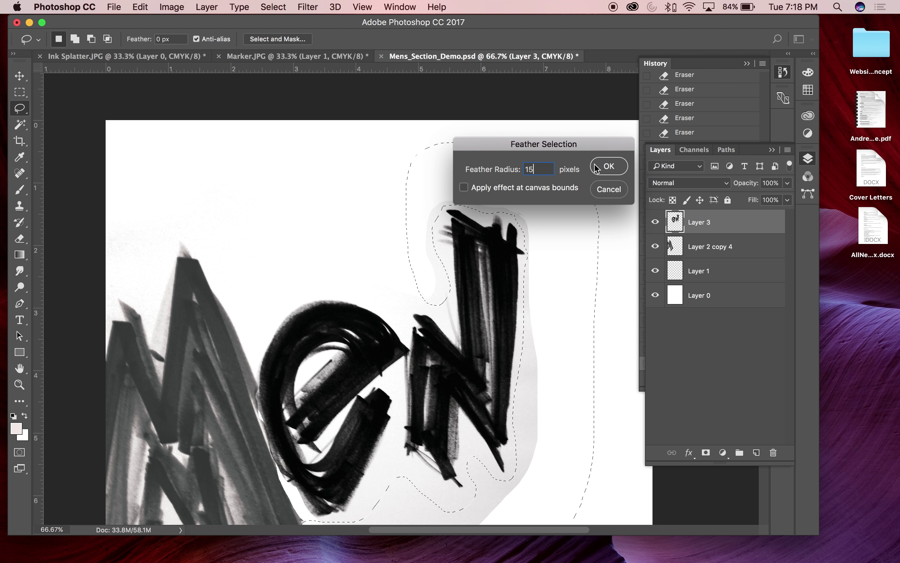
pyautogui.click(600, 166)
pyautogui.press('v')
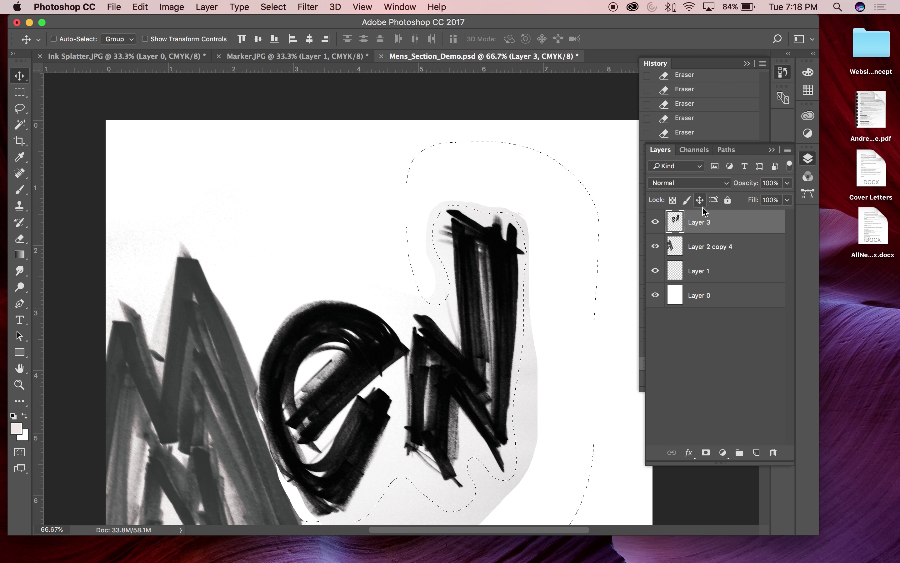
pyautogui.press('BackSpace')
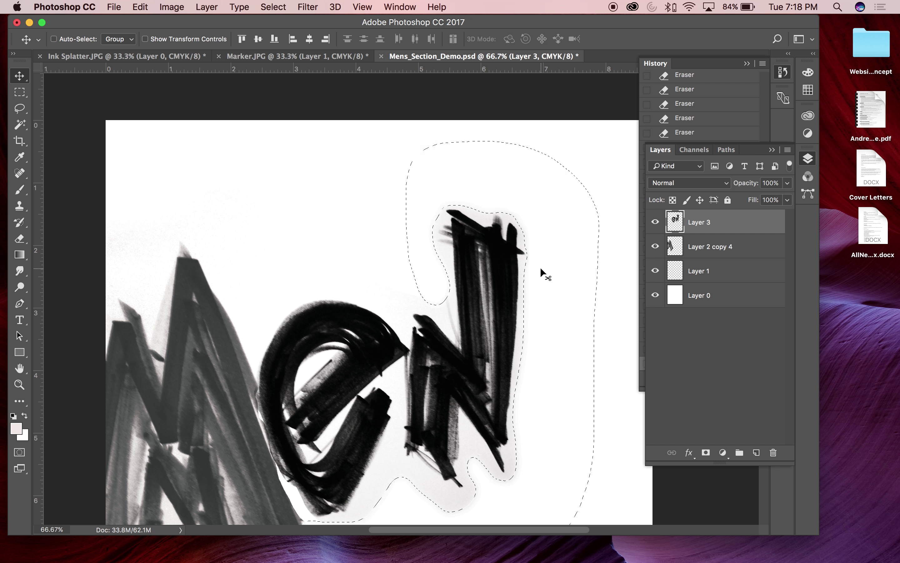
pyautogui.press('super+d')
# Erase the grey paper haze beneath the "e" and "n" on Layer 3 with a soft 200-pixel Eraser at 50% opacity.
pyautogui.moveTo(563, 392); pyautogui.dragTo(553, 231)
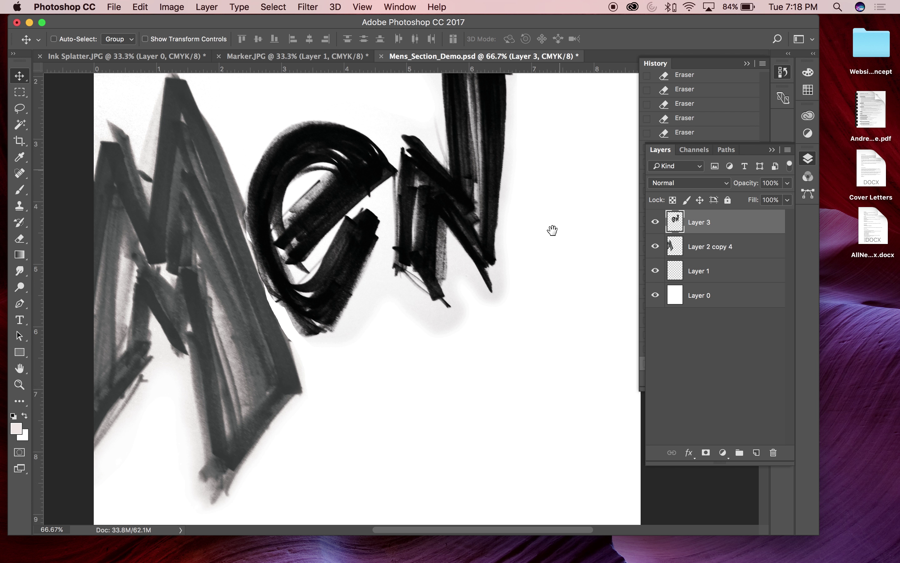
pyautogui.press('e')
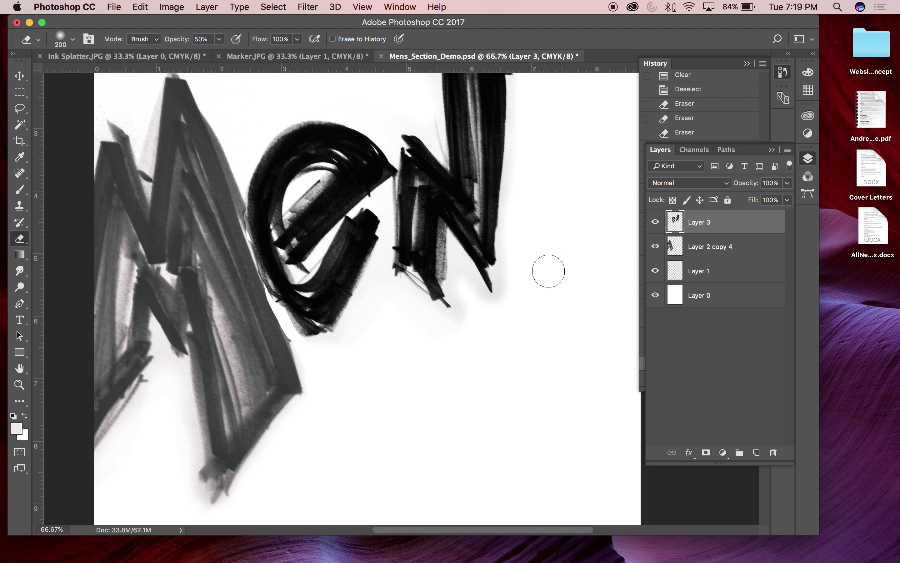
pyautogui.moveTo(506, 194); pyautogui.dragTo(447, 299)
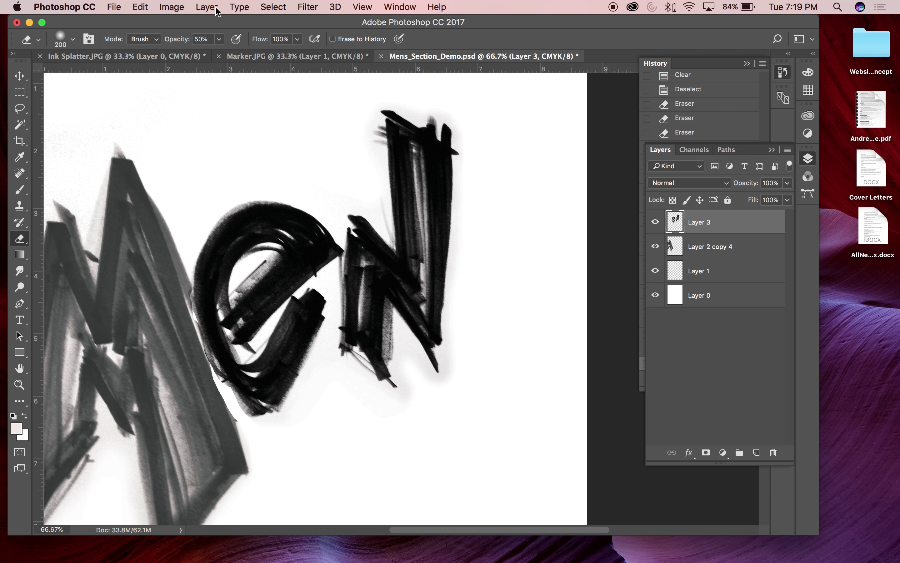
# Set the Eraser opacity to 70% and erase more of the remaining haze around the "en" letters.
pyautogui.moveTo(177, 40); pyautogui.dragTo(185, 39)
pyautogui.moveTo(414, 386)
pyautogui.mouseDown()
pyautogui.moveTo(417, 366)
pyautogui.moveTo(446, 396)
pyautogui.moveTo(468, 350)
pyautogui.moveTo(458, 399)
pyautogui.mouseUp()
pyautogui.moveTo(421, 396)
pyautogui.mouseDown()
pyautogui.moveTo(404, 433)
pyautogui.moveTo(404, 420)
pyautogui.moveTo(347, 416)
pyautogui.moveTo(356, 412)
pyautogui.moveTo(337, 396)
pyautogui.moveTo(368, 415)
pyautogui.moveTo(311, 390)
pyautogui.moveTo(331, 391)
pyautogui.moveTo(310, 434)
pyautogui.moveTo(318, 410)
pyautogui.moveTo(286, 437)
pyautogui.mouseUp()
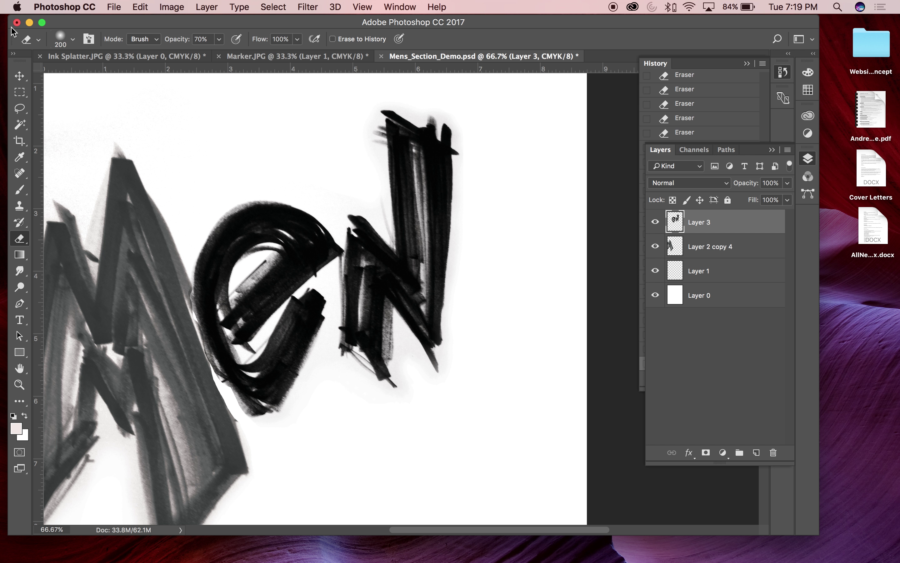
pyautogui.click(62, 42)
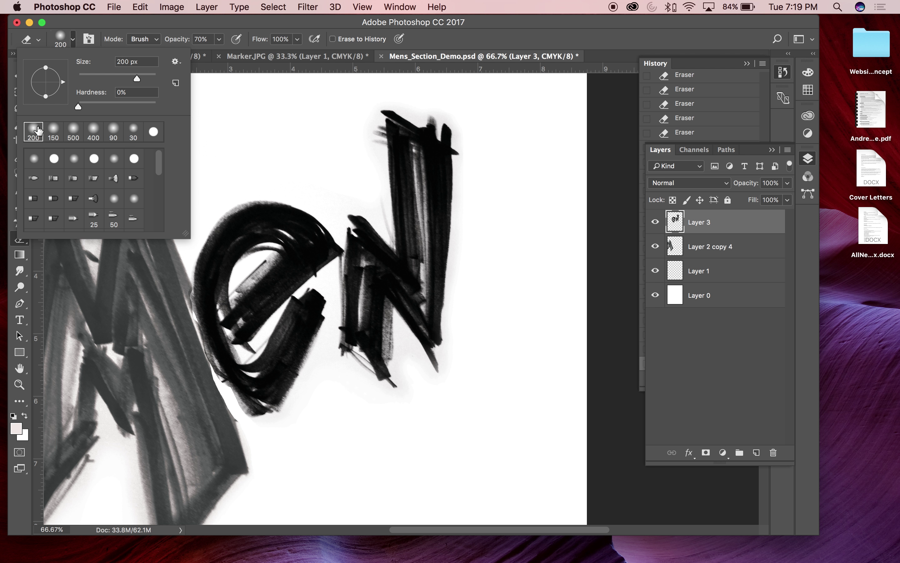
pyautogui.click(331, 192)
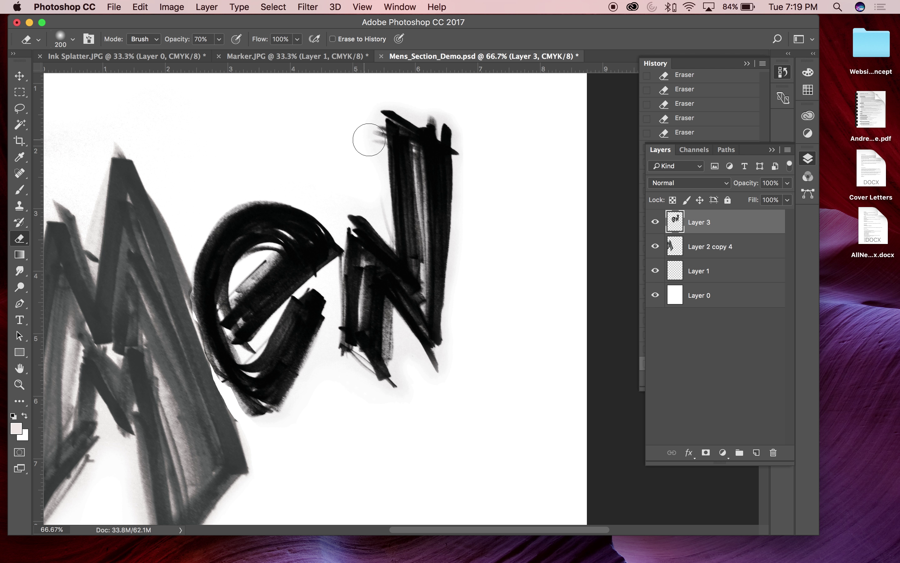
# Select the "M" strokes on Layer 2 copy 4, fill them with black and deselect.
pyautogui.press('super+minus')
pyautogui.press('super+minus')
pyautogui.press('super+minus')
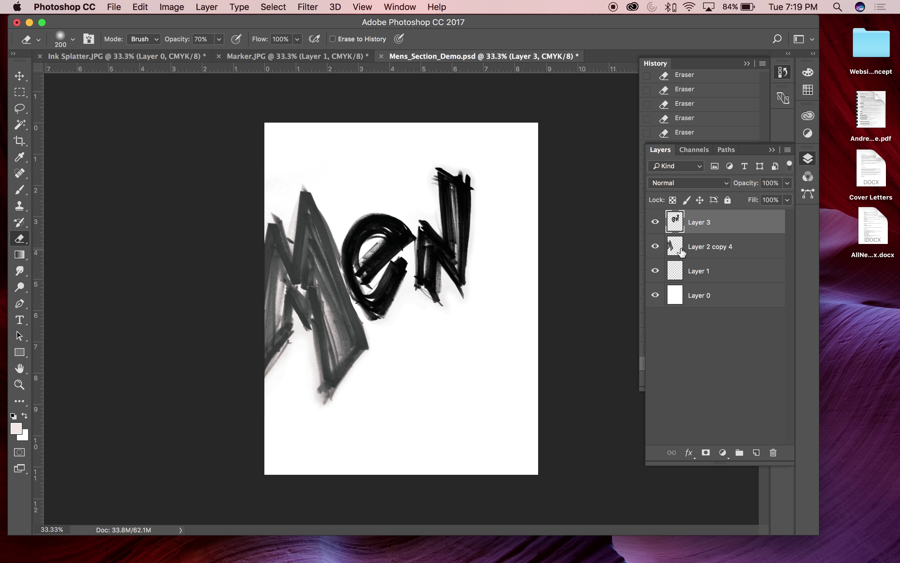
pyautogui.click(699, 242)
pyautogui.press('super+a')
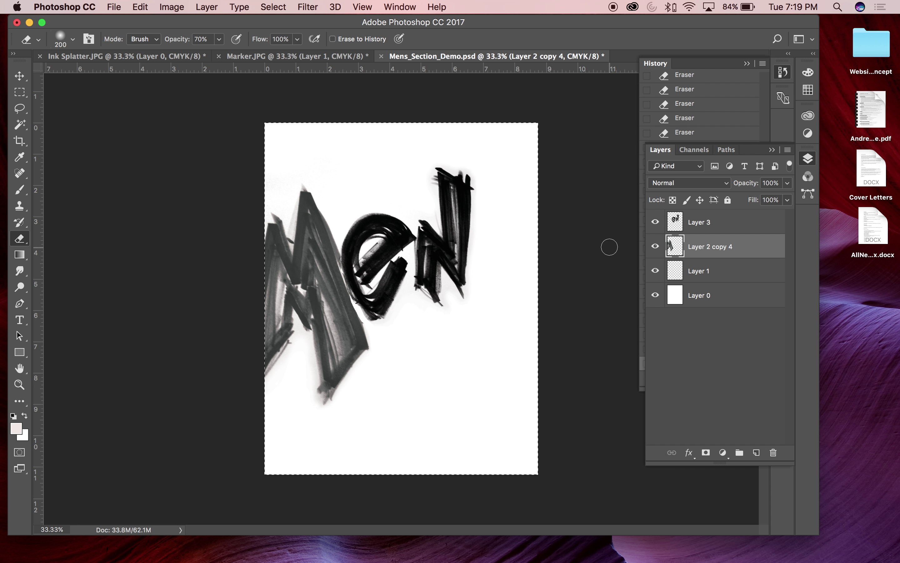
pyautogui.press('v')
pyautogui.click(613, 251)
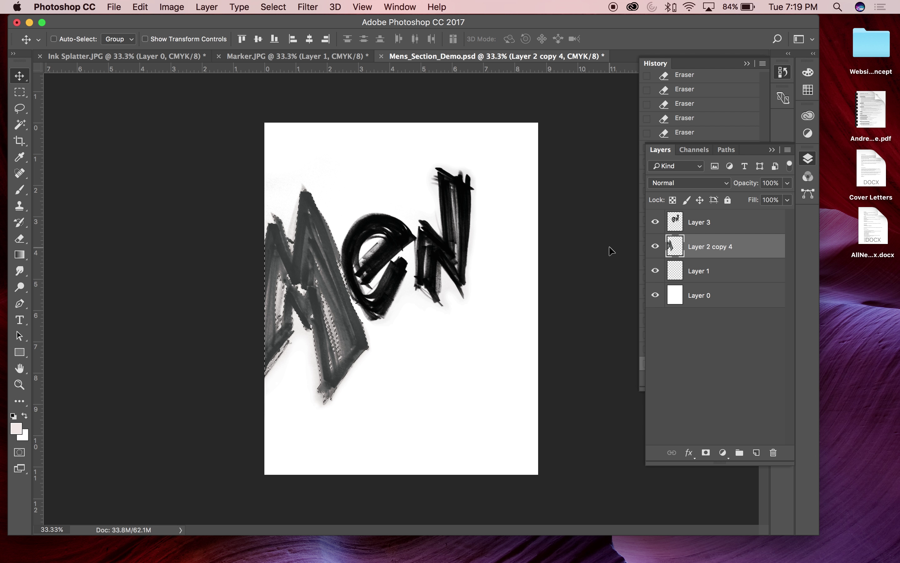
pyautogui.click(305, 6)
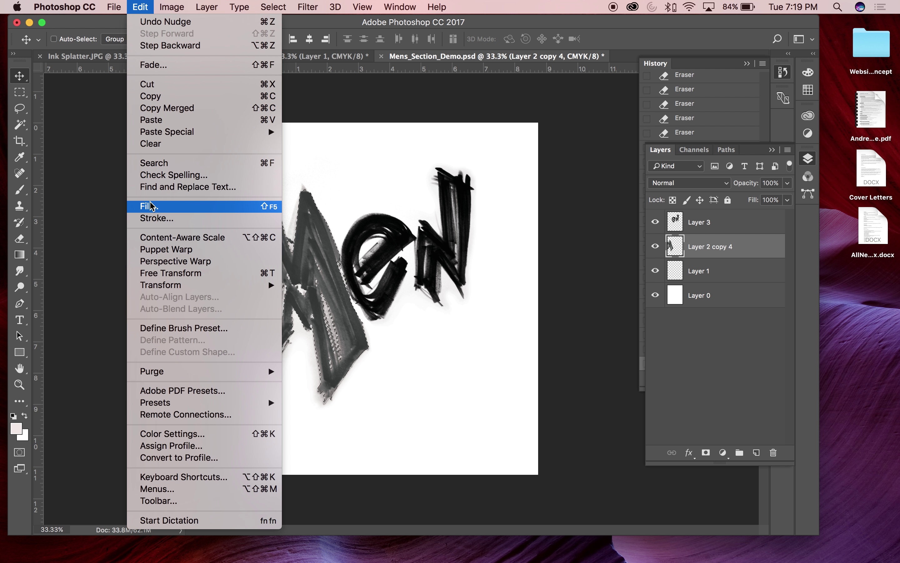
pyautogui.click(151, 205)
pyautogui.click(255, 287)
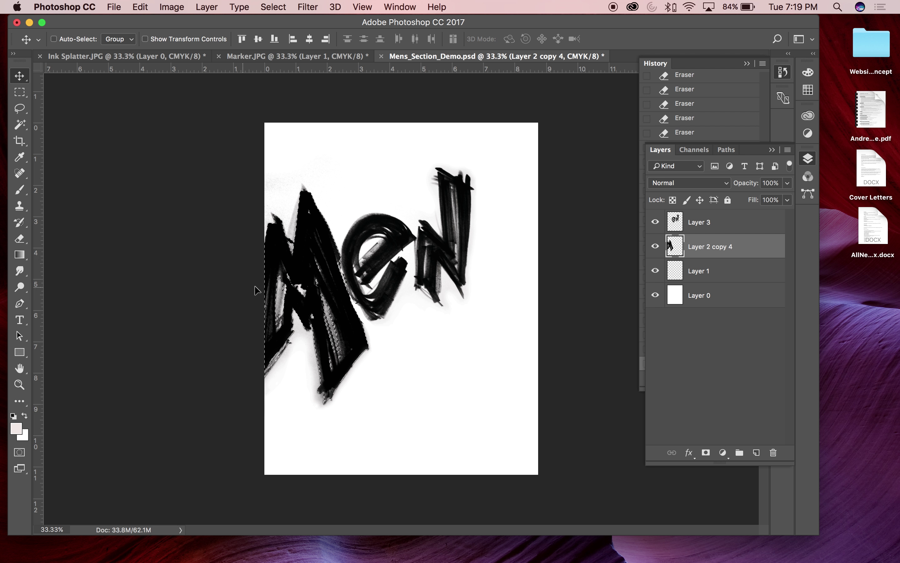
pyautogui.press('super+d')
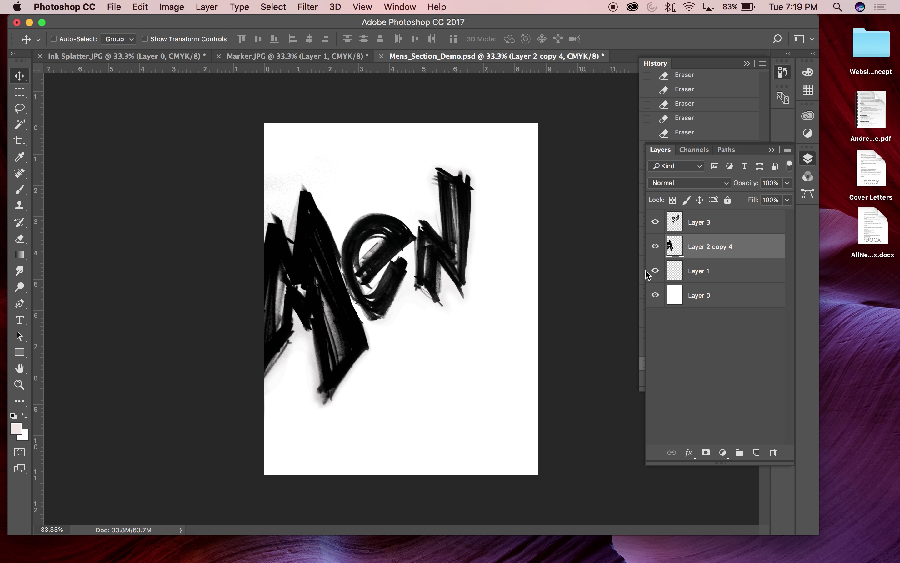
# Try lowering the opacity of Layer 2 copy 4 to 80% and restore it to 100%.
pyautogui.click(773, 183)
pyautogui.press('Down')
pyautogui.press('Down')
pyautogui.press('Down')
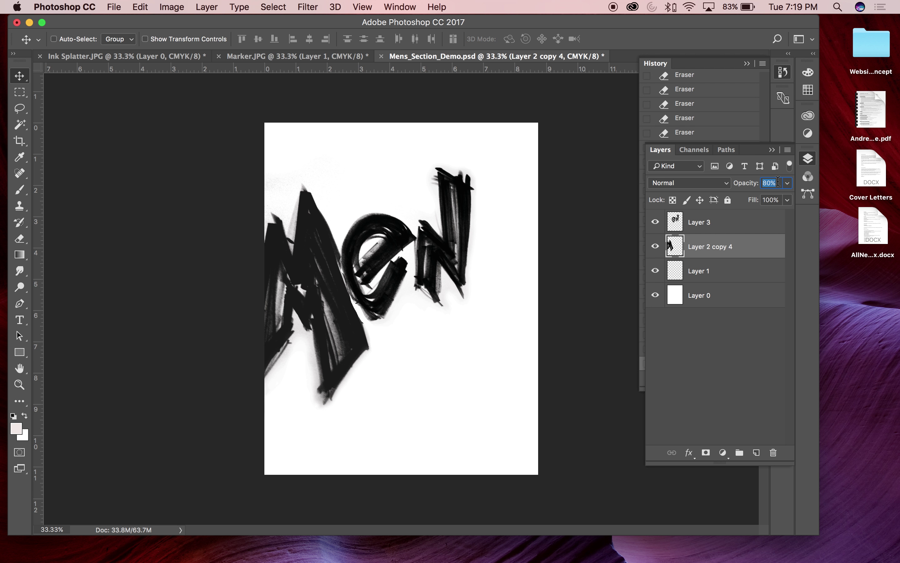
pyautogui.press('Up')
pyautogui.press('Up')
pyautogui.press('Up')
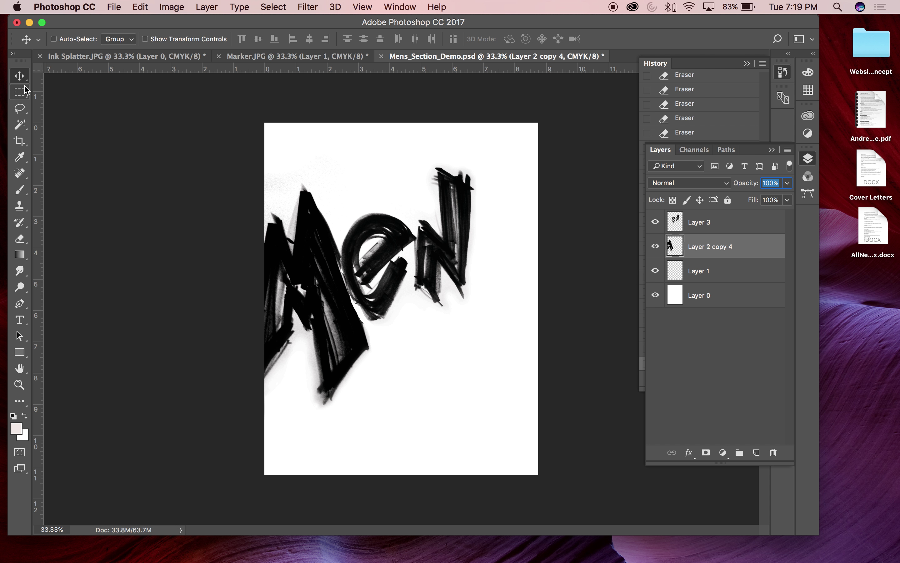
pyautogui.click(112, 119)
# Merge Layer 3 with Layer 2 copy 4 and rename the merged layer "Title".
pyautogui.keyDown('shift'); pyautogui.click(709, 223); pyautogui.keyUp('shift')
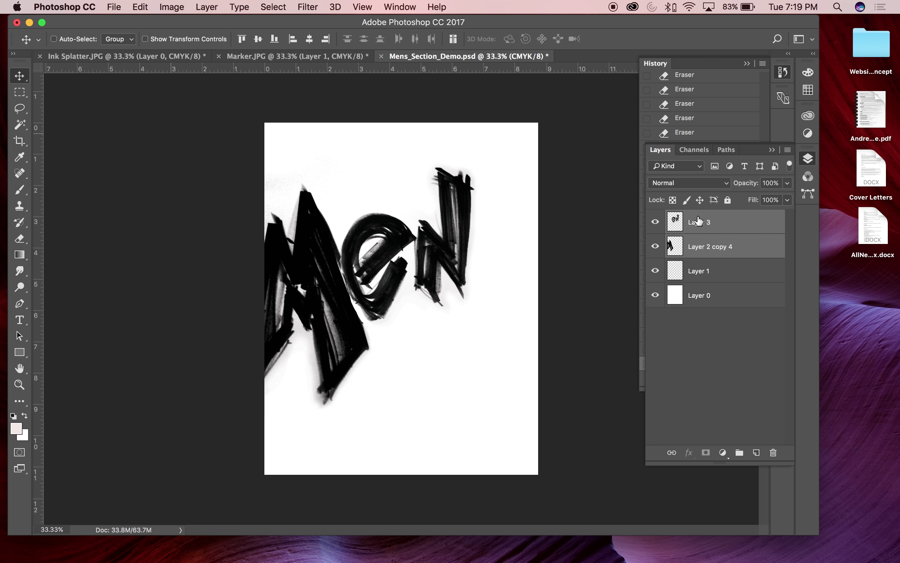
pyautogui.rightClick(719, 227)
pyautogui.click(755, 386)
pyautogui.doubleClick(701, 223)
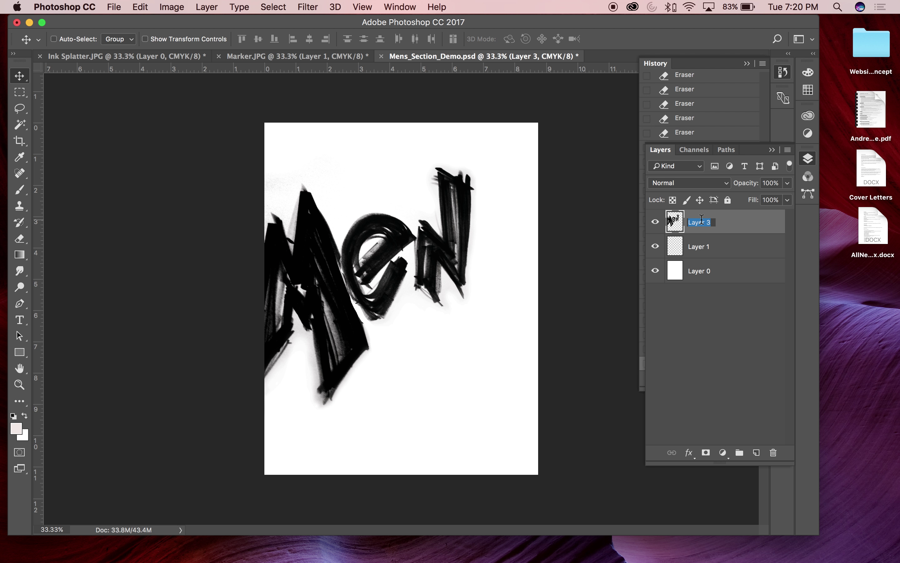
pyautogui.write('Title')
pyautogui.press('Return')
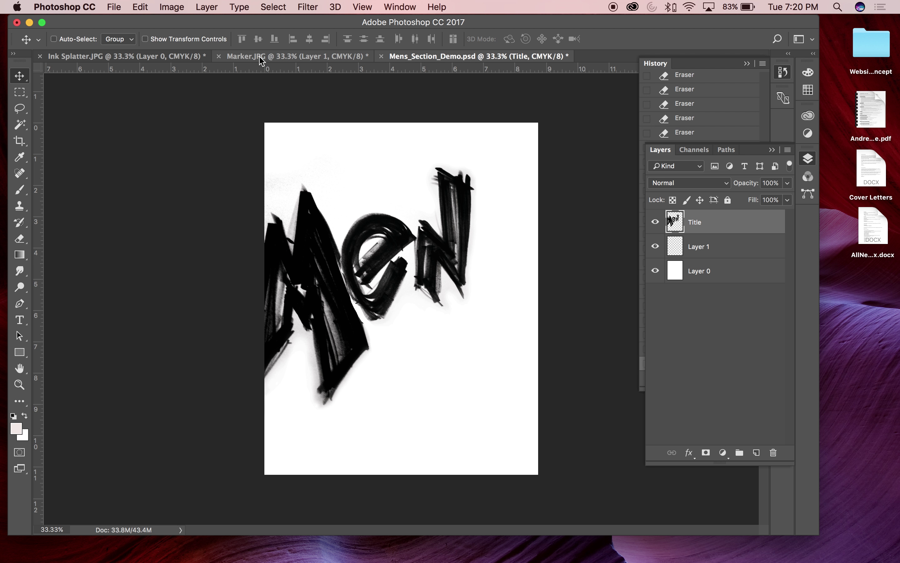
# Move the Title lettering up near the top of the page and erase the grey specks above the "M".
pyautogui.moveTo(423, 270); pyautogui.dragTo(418, 235)
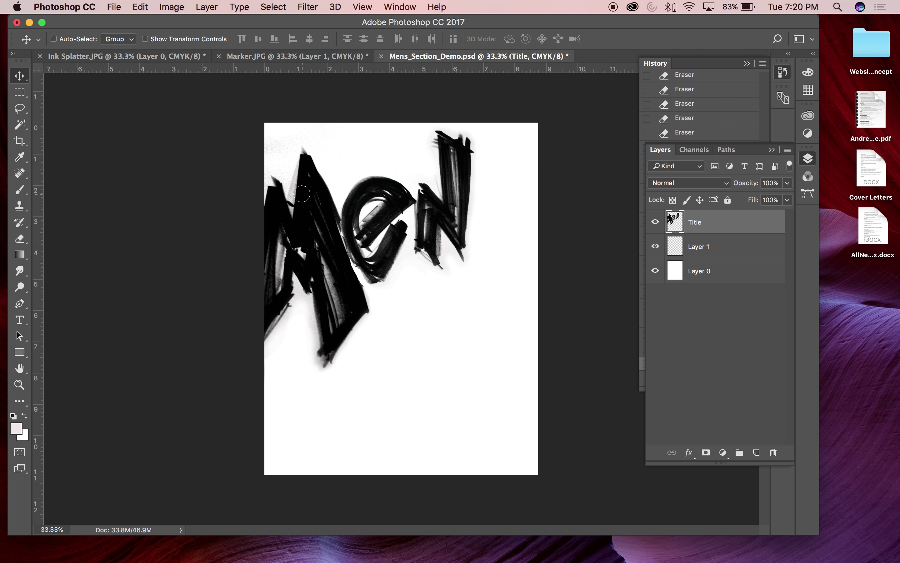
pyautogui.press('e')
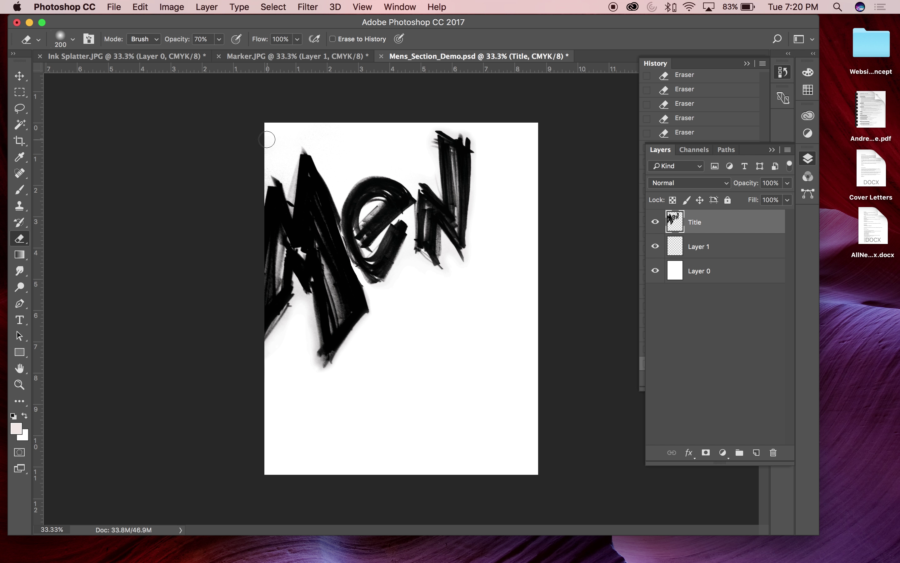
pyautogui.moveTo(261, 170)
pyautogui.mouseDown()
pyautogui.moveTo(284, 168)
pyautogui.moveTo(296, 141)
pyautogui.moveTo(316, 136)
pyautogui.moveTo(297, 127)
pyautogui.moveTo(358, 133)
pyautogui.moveTo(307, 131)
pyautogui.moveTo(336, 123)
pyautogui.mouseUp()
pyautogui.click(20, 76)
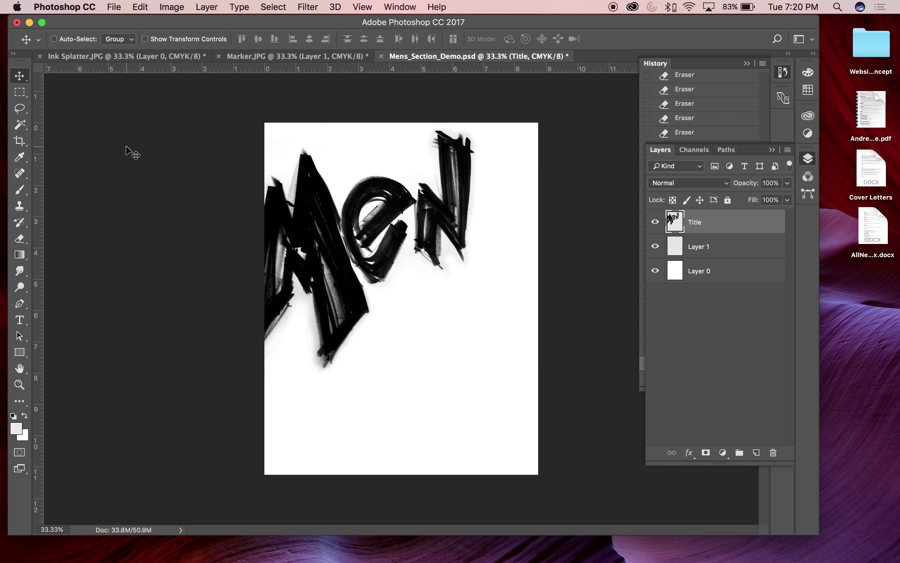
# Save Mens_Section_Demo.psd and switch to Louboutin Catalog.indd in InDesign.
pyautogui.press('super+s')
pyautogui.click(610, 229)
pyautogui.moveTo(212, 26); pyautogui.dragTo(271, 132)
pyautogui.click(51, 108)
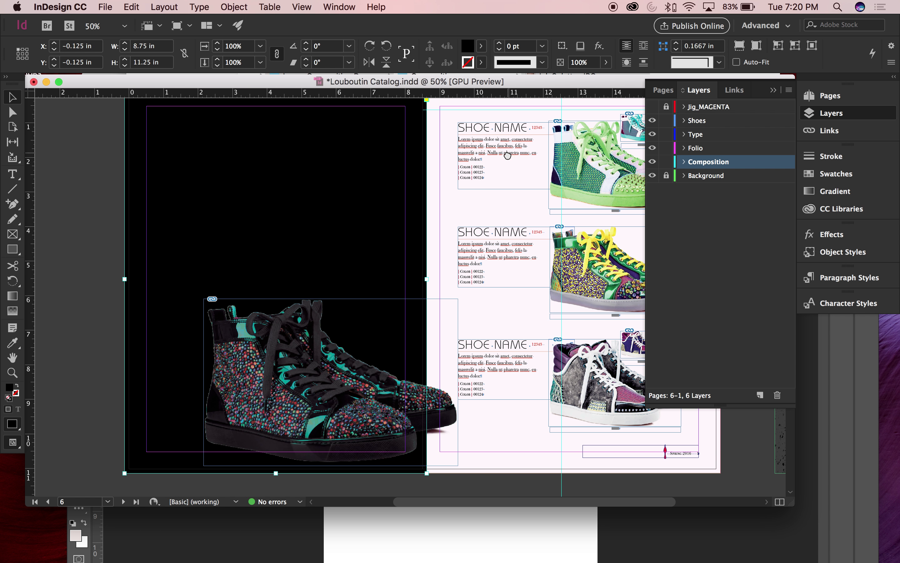
# Unlock the Background layer and select the dot-pattern graphic inside the red frame on the front cover, page 1.
pyautogui.moveTo(443, 323); pyautogui.dragTo(420, 425)
pyautogui.scroll(5, 453, 189)
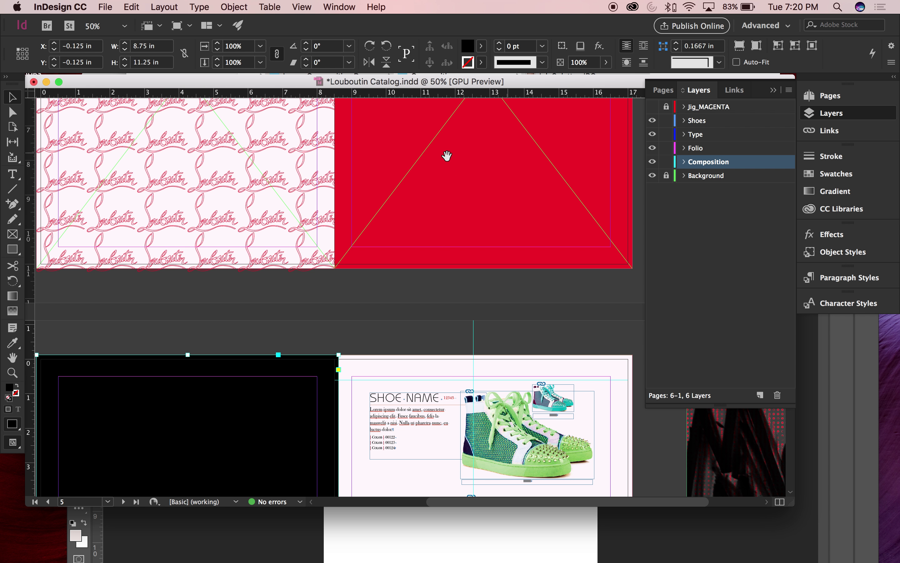
pyautogui.scroll(8, 411, 295)
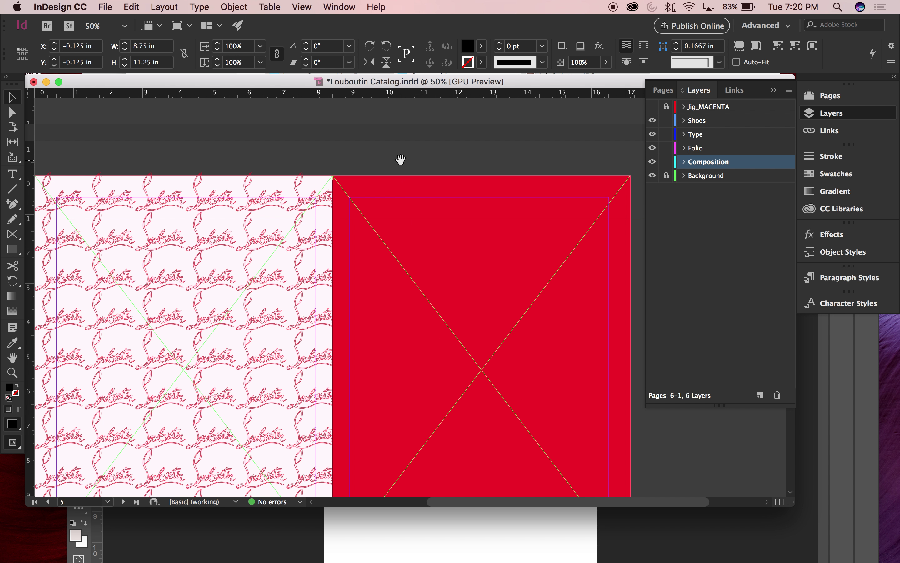
pyautogui.scroll(-9, 378, 200)
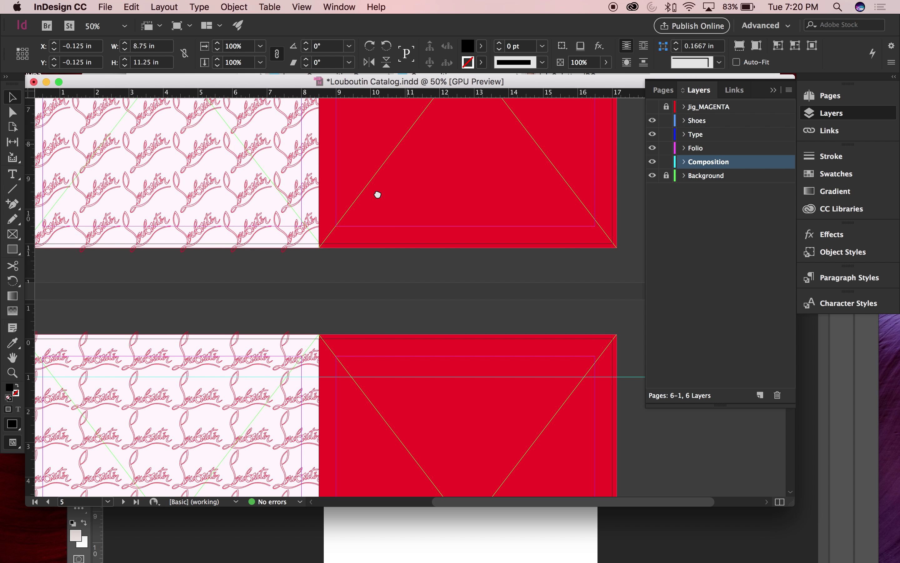
pyautogui.scroll(12, 376, 160)
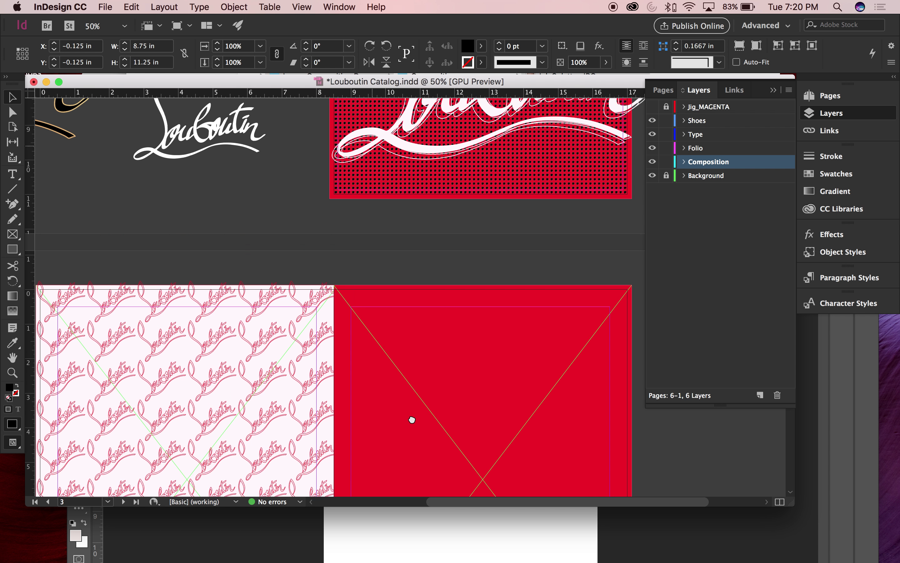
pyautogui.scroll(15, 424, 259)
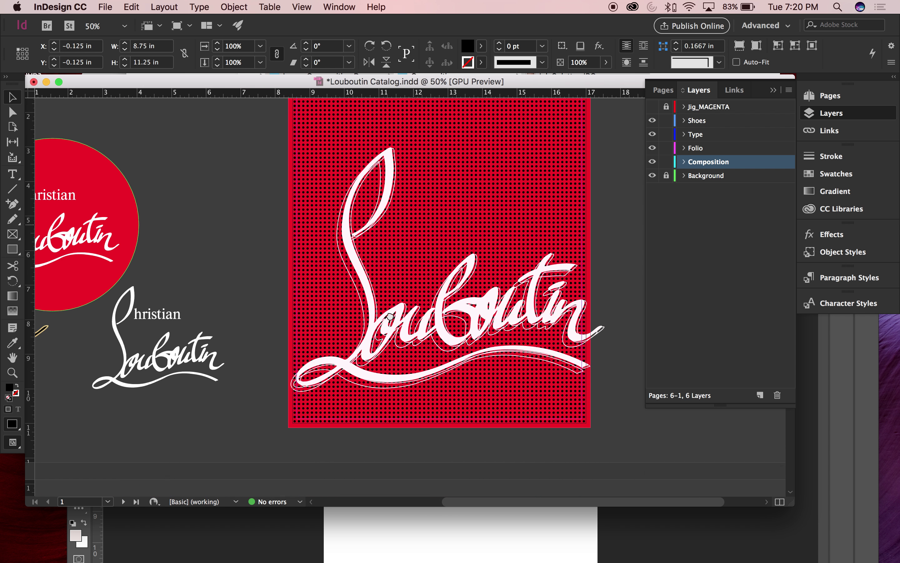
pyautogui.click(439, 233)
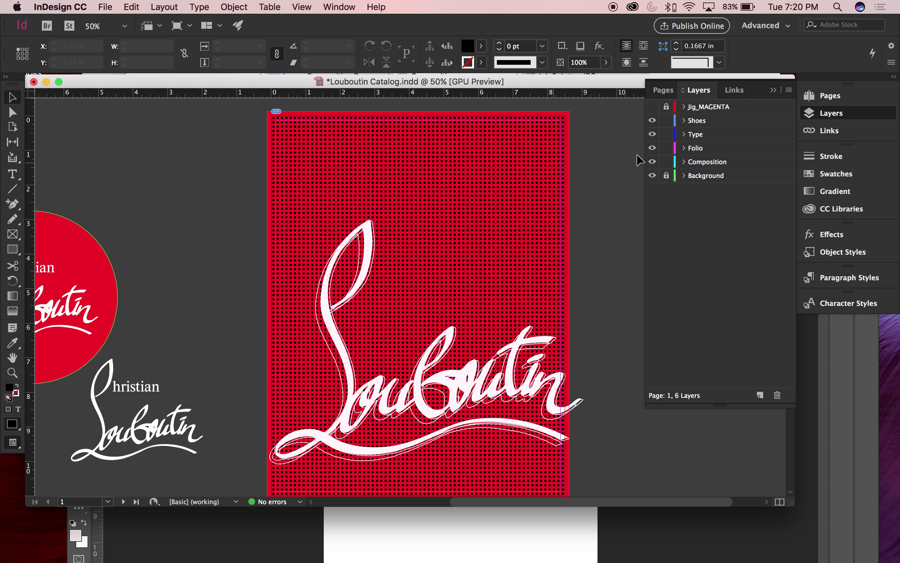
pyautogui.click(665, 175)
pyautogui.click(426, 187)
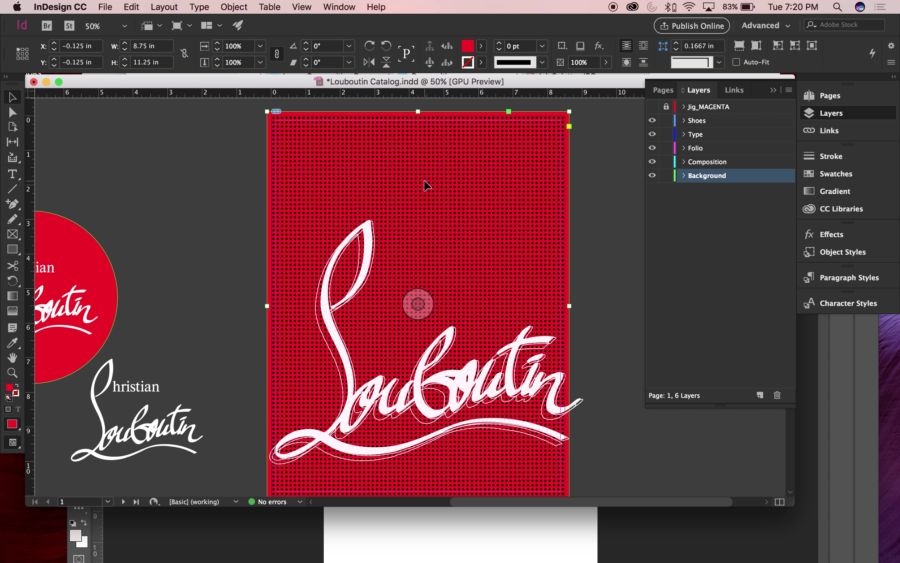
pyautogui.click(417, 304)
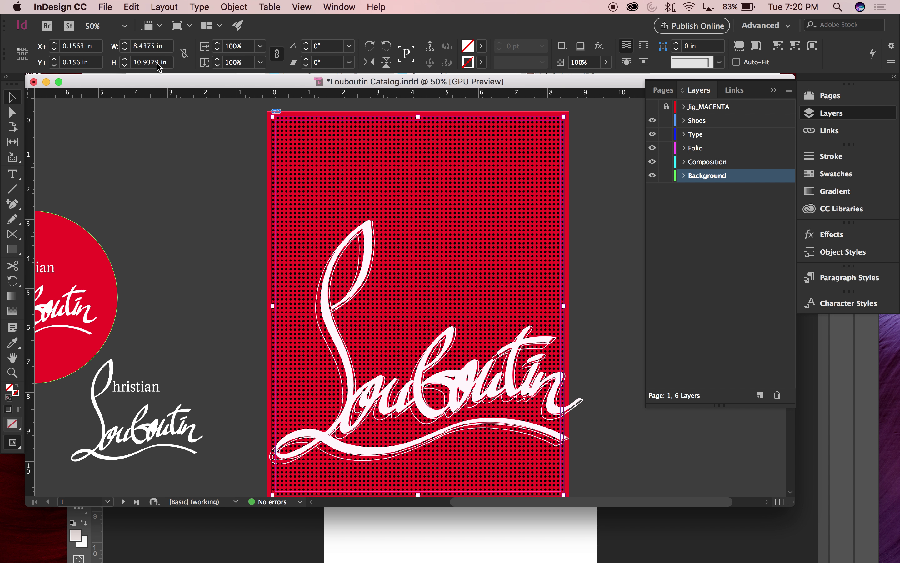
# Reveal the selected Cover Concept.ai link in Finder and open the file in Illustrator.
pyautogui.click(738, 90)
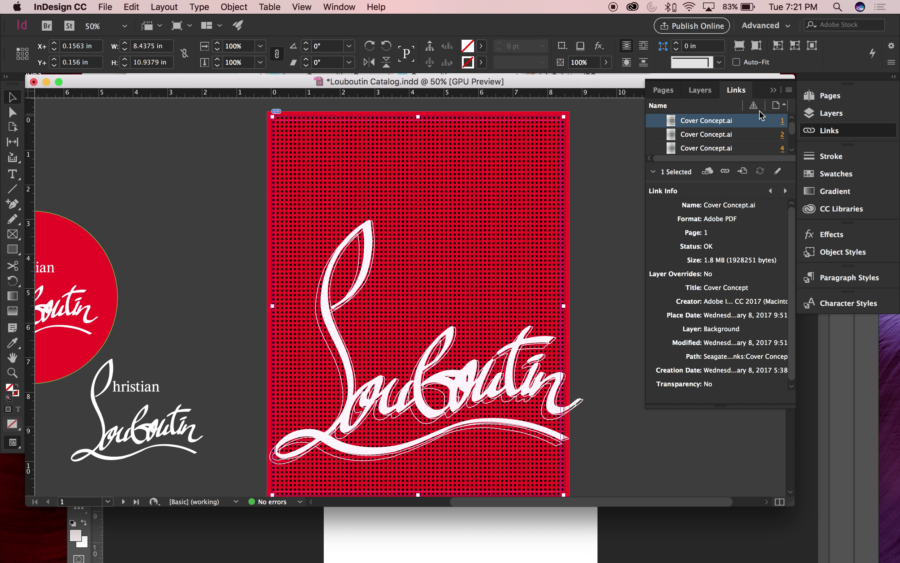
pyautogui.click(789, 92)
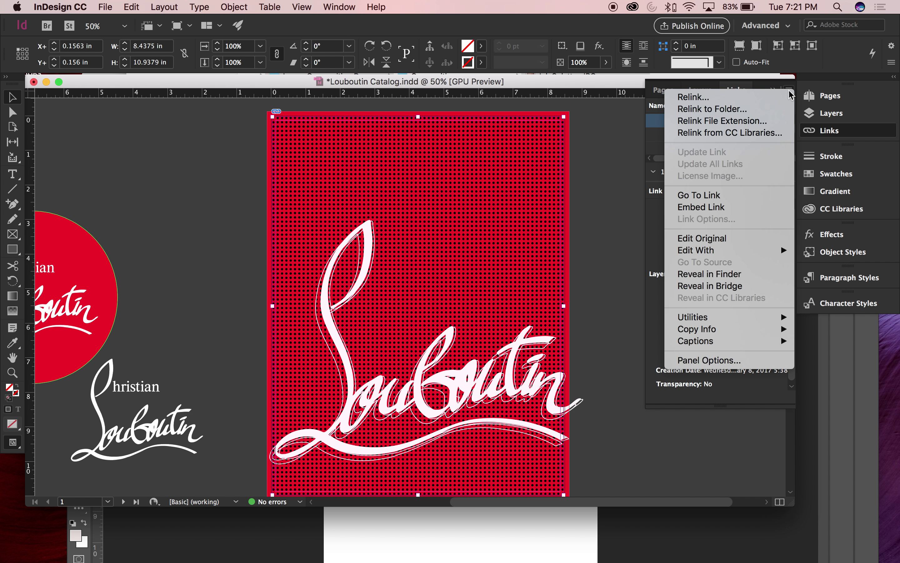
pyautogui.click(722, 279)
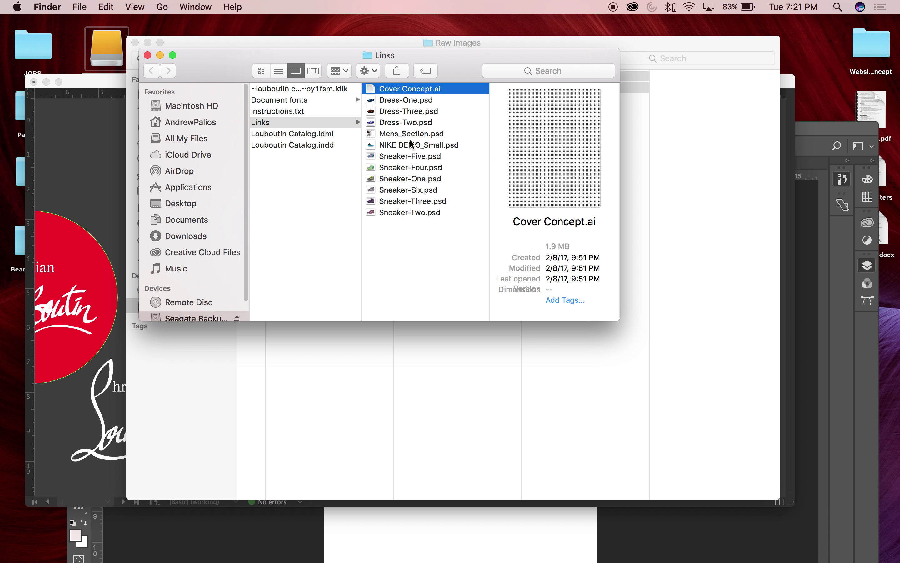
pyautogui.moveTo(394, 89); pyautogui.dragTo(462, 555)
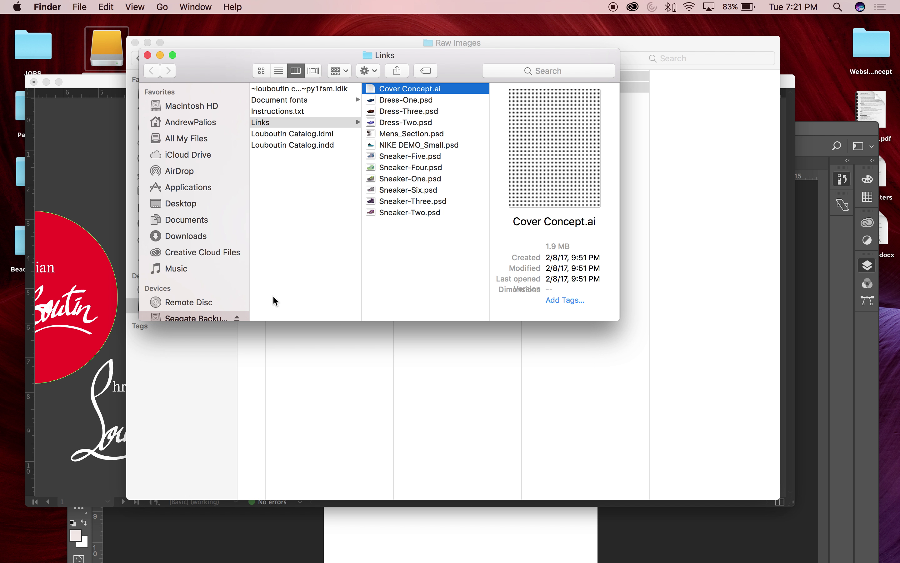
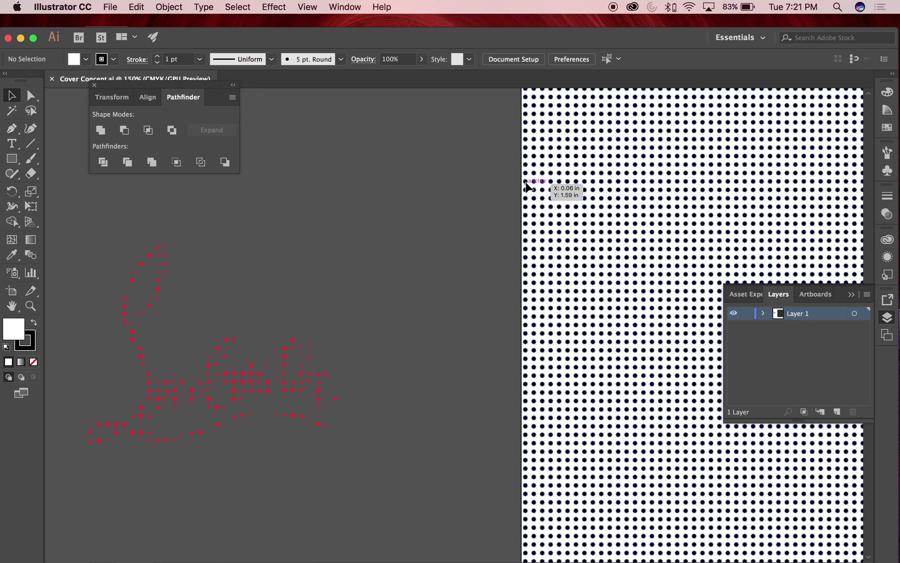
# Copy the black dot-pattern group from Cover Concept.ai into Mens_Section_Demo.psd in Photoshop and place it over the whole page.
pyautogui.click(525, 186)
pyautogui.press('super+minus')
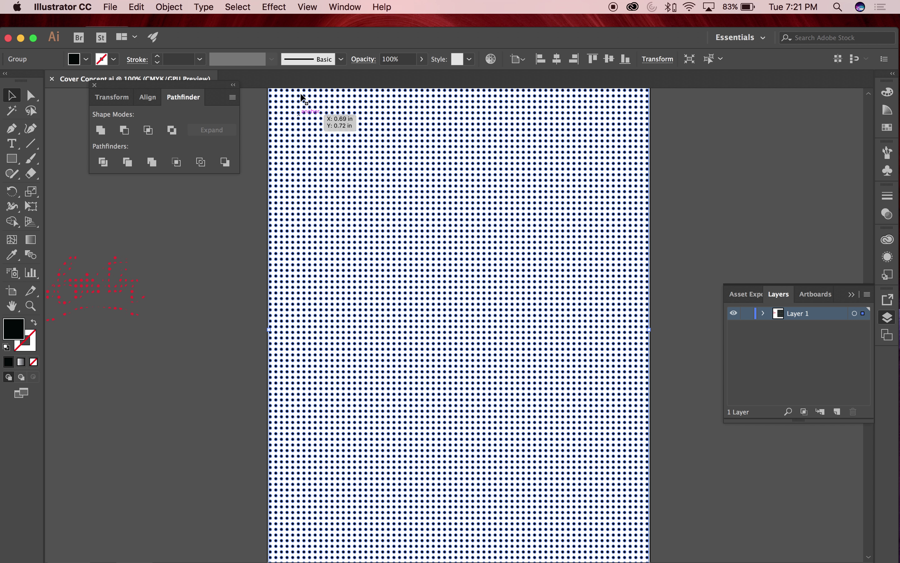
pyautogui.moveTo(267, 44); pyautogui.dragTo(472, 33)
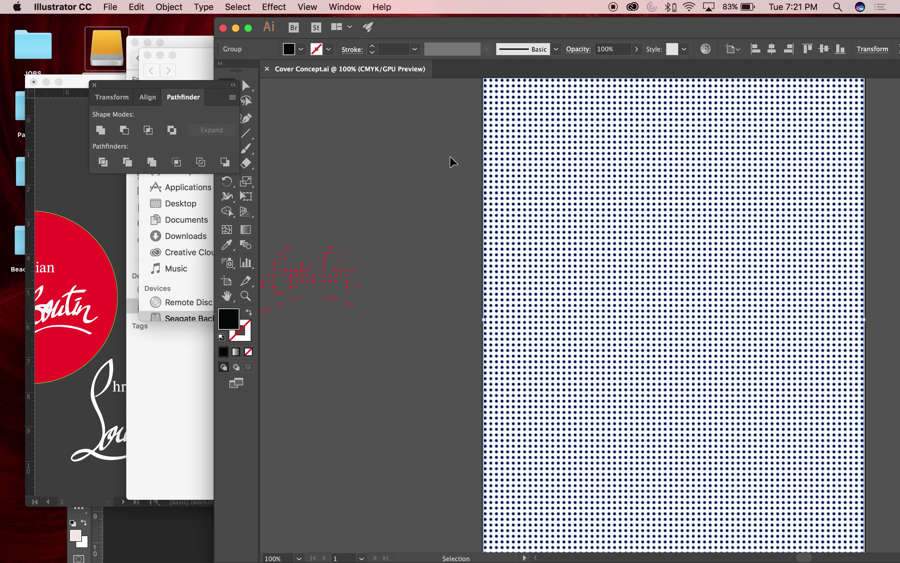
pyautogui.moveTo(581, 208); pyautogui.dragTo(143, 536)
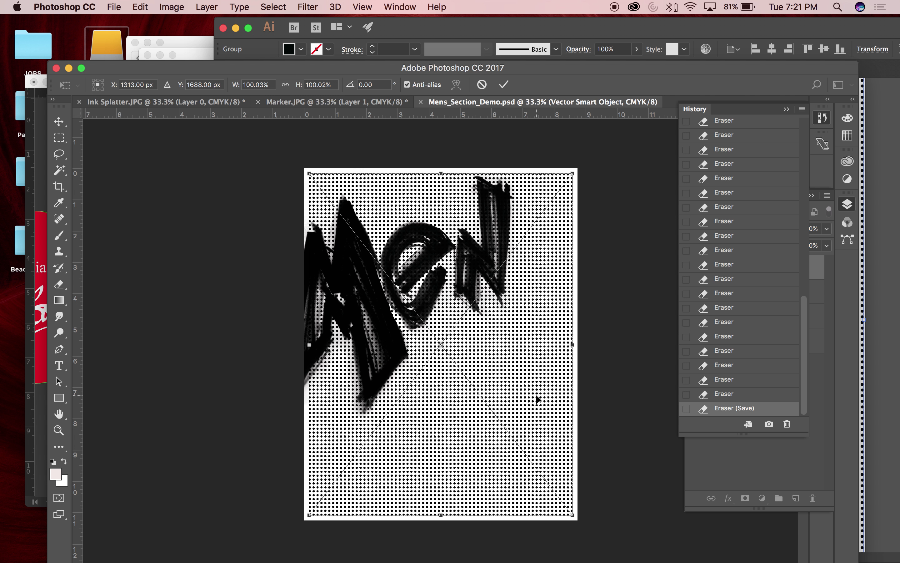
pyautogui.click(751, 453)
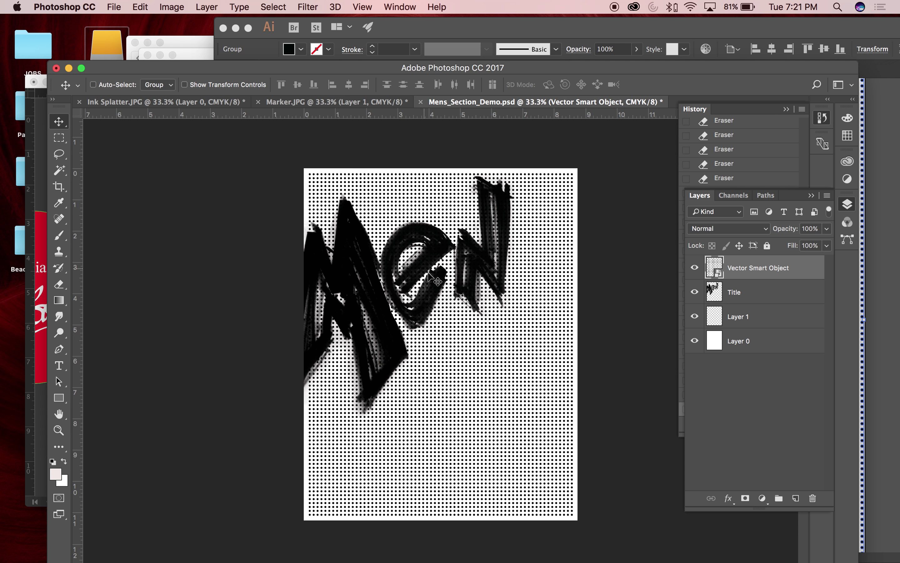
# Shift the placed dot pattern slightly upward and rasterize its Vector Smart Object layer.
pyautogui.moveTo(509, 393)
pyautogui.mouseDown()
pyautogui.moveTo(498, 388)
pyautogui.moveTo(513, 392)
pyautogui.mouseUp()
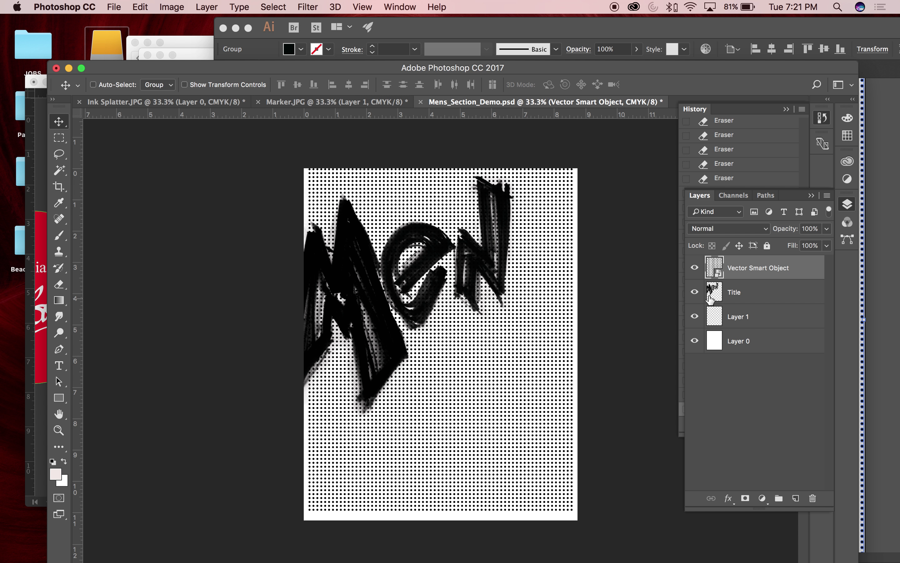
pyautogui.rightClick(755, 270)
pyautogui.click(758, 266)
pyautogui.rightClick(758, 265)
pyautogui.click(644, 237)
# Move the rasterized dot pattern slightly back down and nudge it left over the Title lettering.
pyautogui.moveTo(538, 267); pyautogui.dragTo(542, 274)
pyautogui.press('Left')
pyautogui.press('Left')
pyautogui.press('Left')
pyautogui.press('Left')
pyautogui.press('Left')
pyautogui.press('Left')
pyautogui.press('Left')
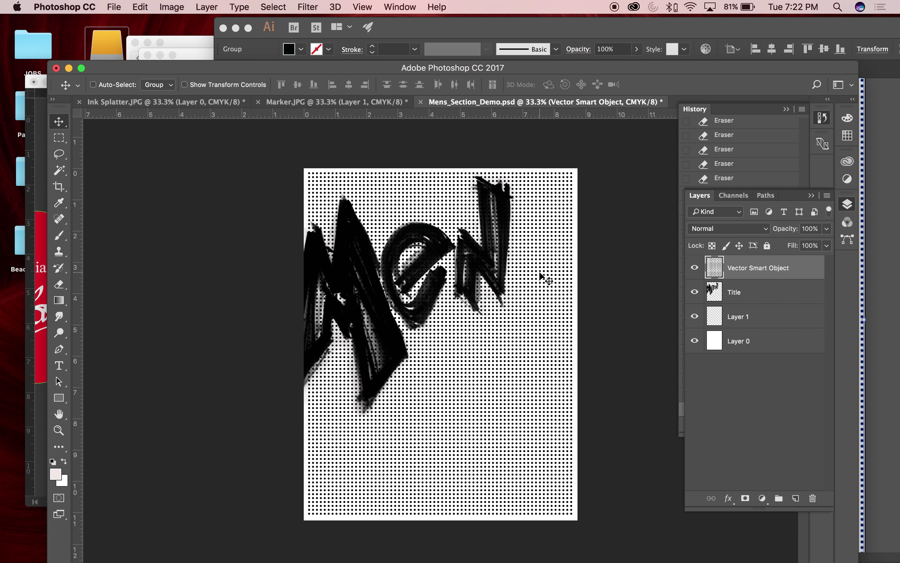
pyautogui.press('Left')
pyautogui.press('Left')
pyautogui.press('Left')
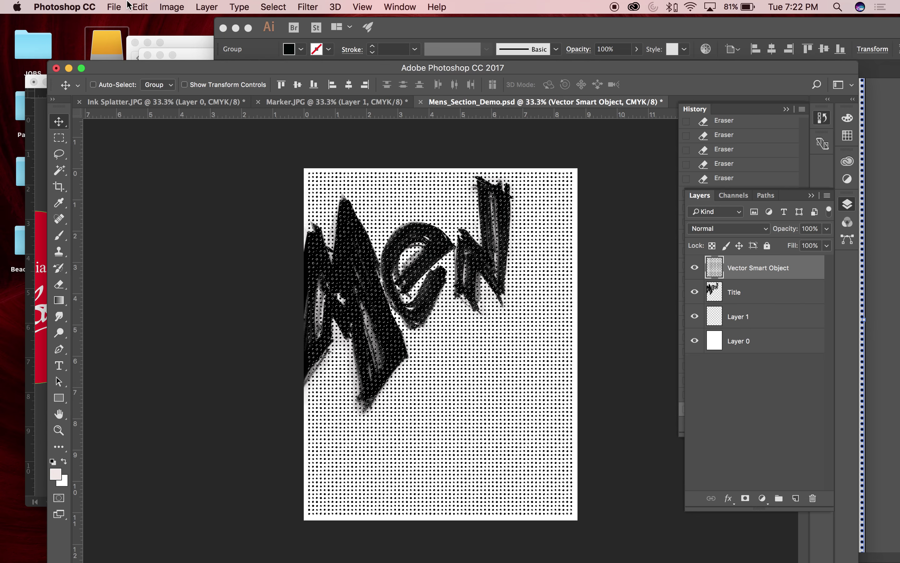
# Start a Fill on the rasterized dot-pattern layer, using a custom color as the contents.
pyautogui.click(142, 7)
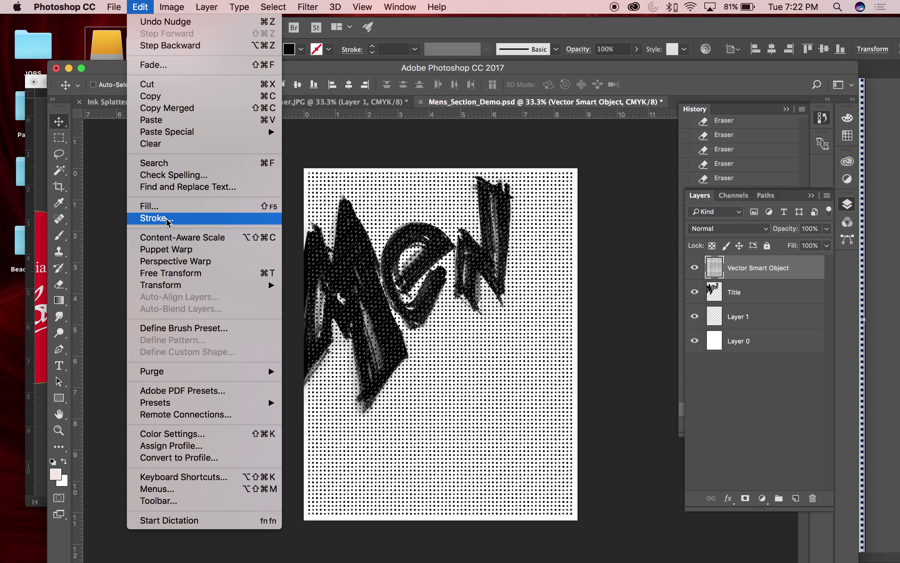
pyautogui.click(168, 206)
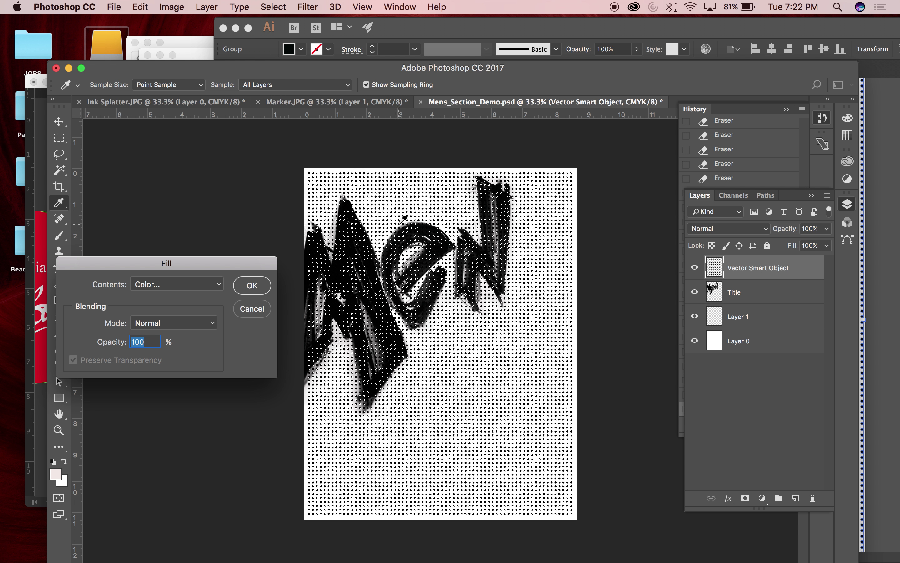
pyautogui.click(207, 287)
pyautogui.click(190, 285)
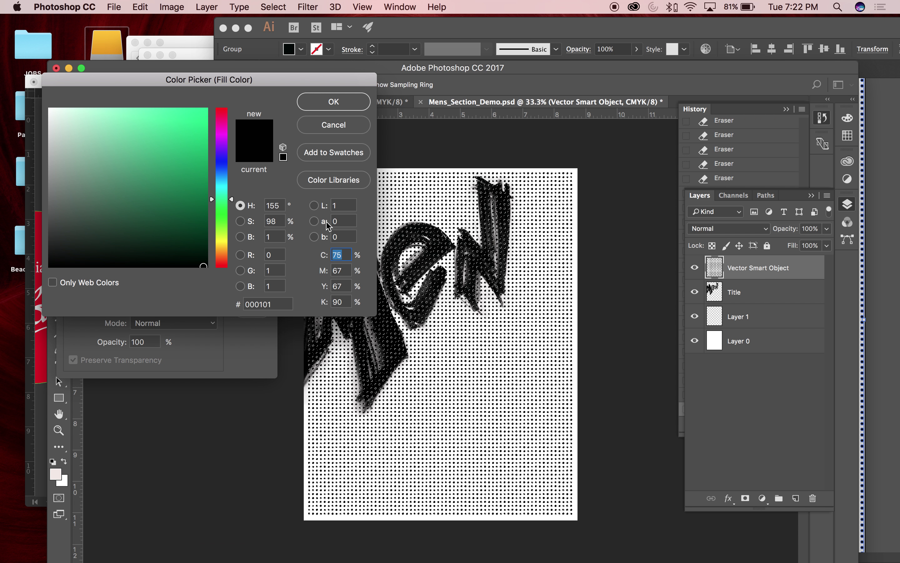
# Fill the dot pattern on the Vector Smart Object layer with red, CMYK 0, 100, 100, 0, preserving transparency.
pyautogui.write('0')
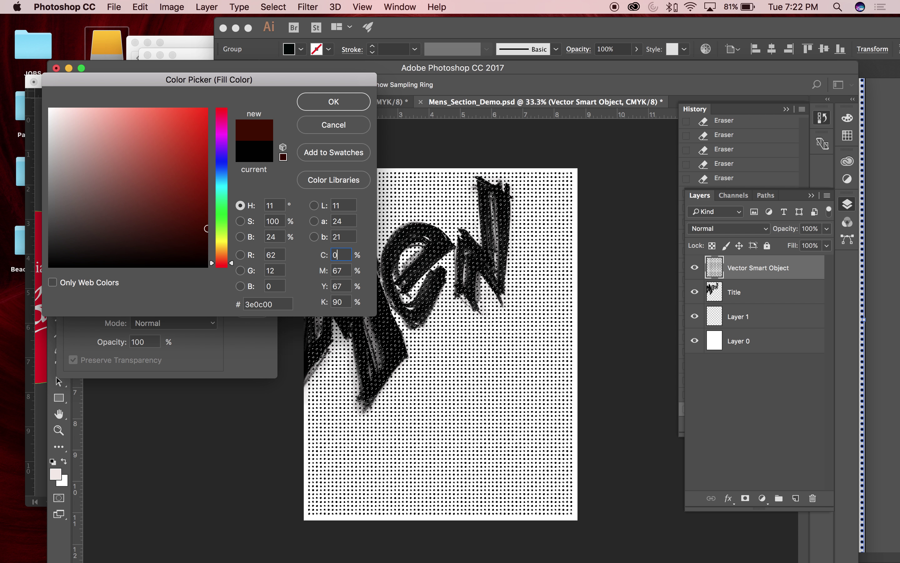
pyautogui.press('Tab')
pyautogui.write('100')
pyautogui.press('Tab')
pyautogui.write('100')
pyautogui.press('Tab')
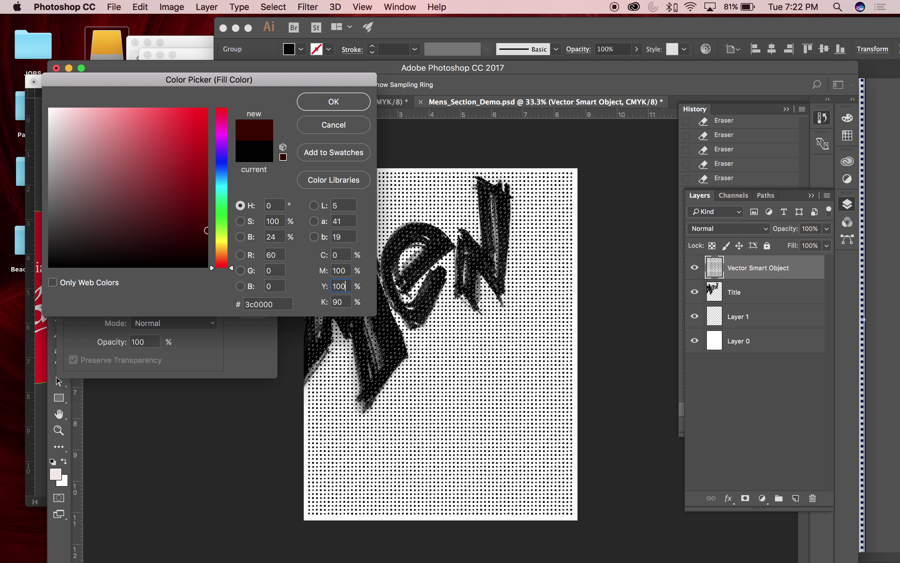
pyautogui.write('0')
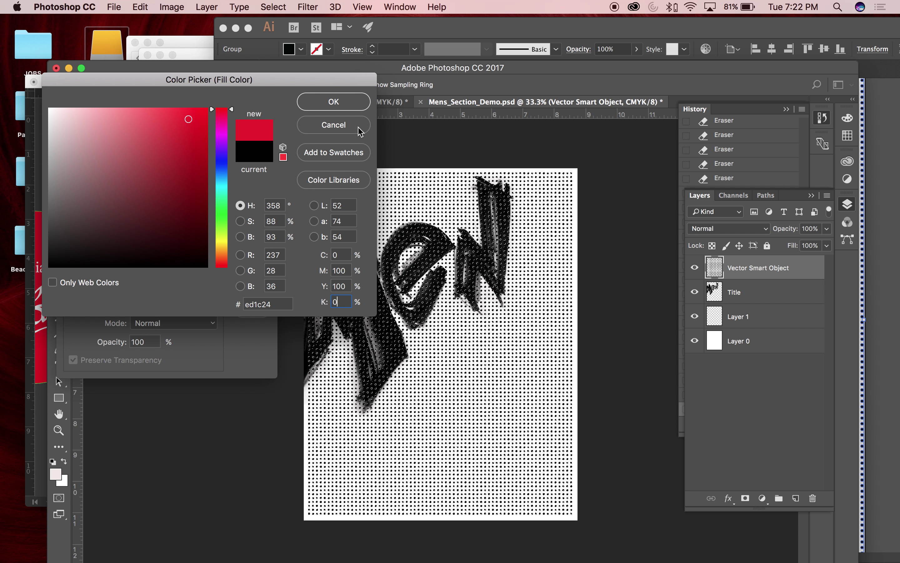
pyautogui.click(337, 103)
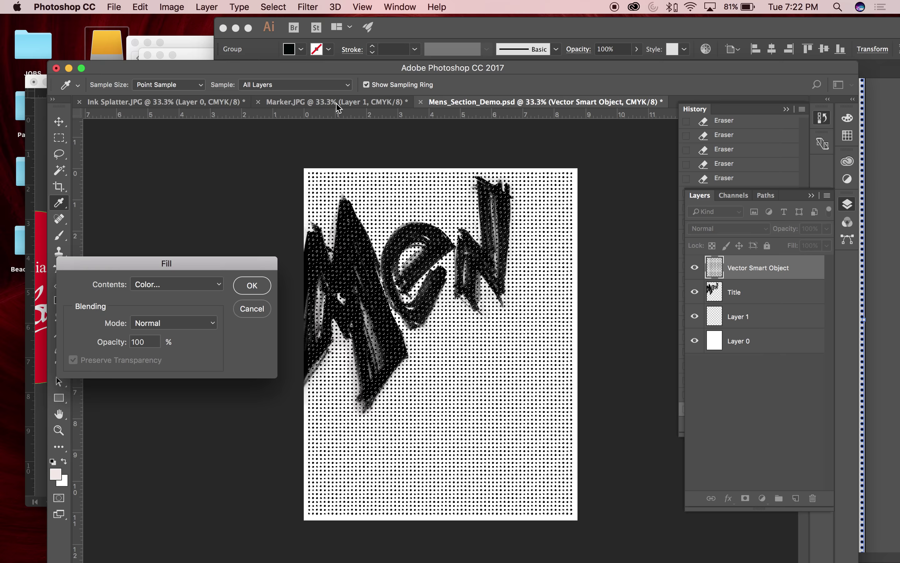
pyautogui.click(261, 285)
pyautogui.press('v')
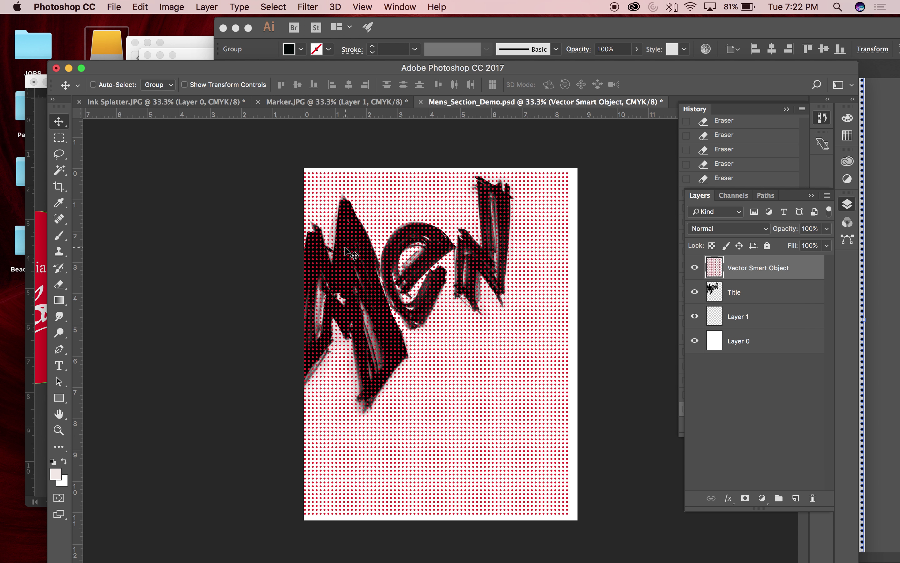
# Trim the red dots to the Men lettering by deleting everything outside the Title layer's outline, and clear the selection.
pyautogui.click(724, 293)
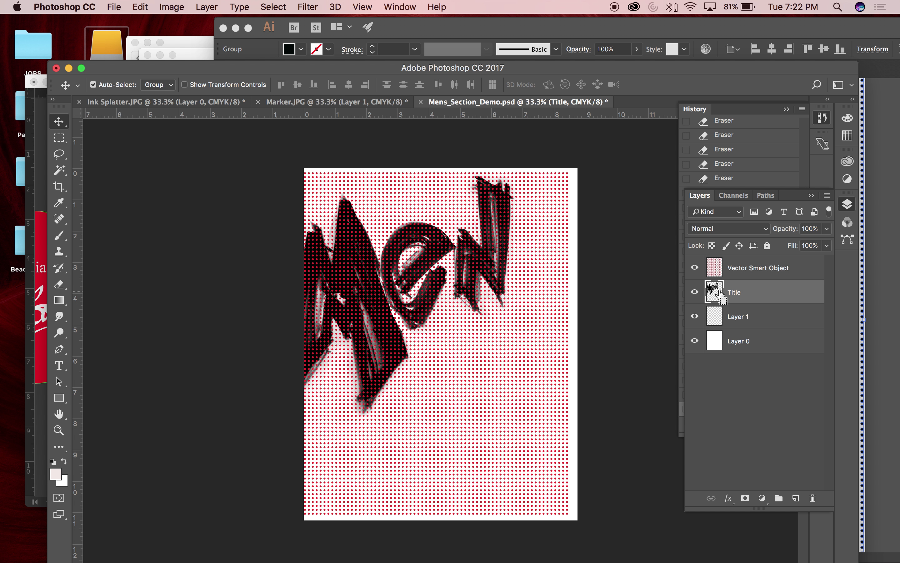
pyautogui.keyDown('super'); pyautogui.click(721, 295); pyautogui.keyUp('super')
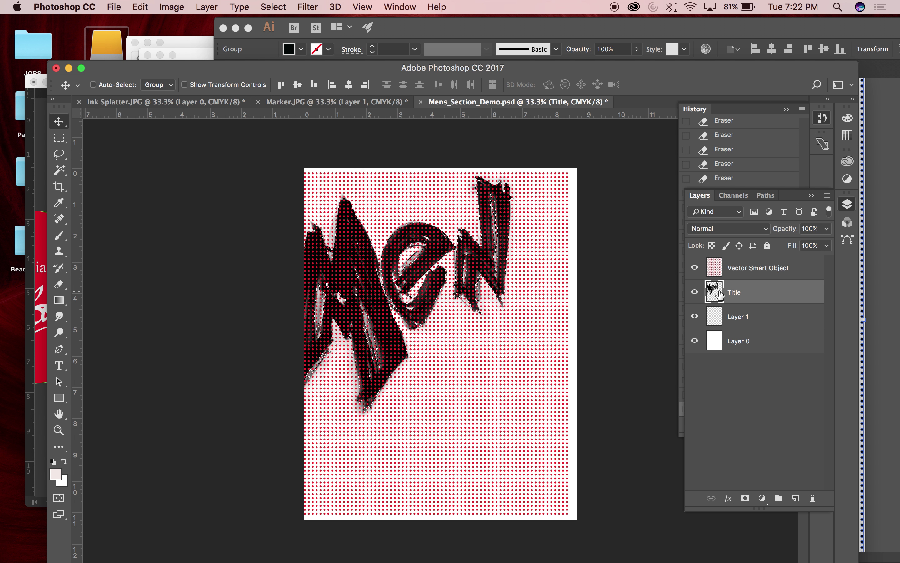
pyautogui.click(272, 7)
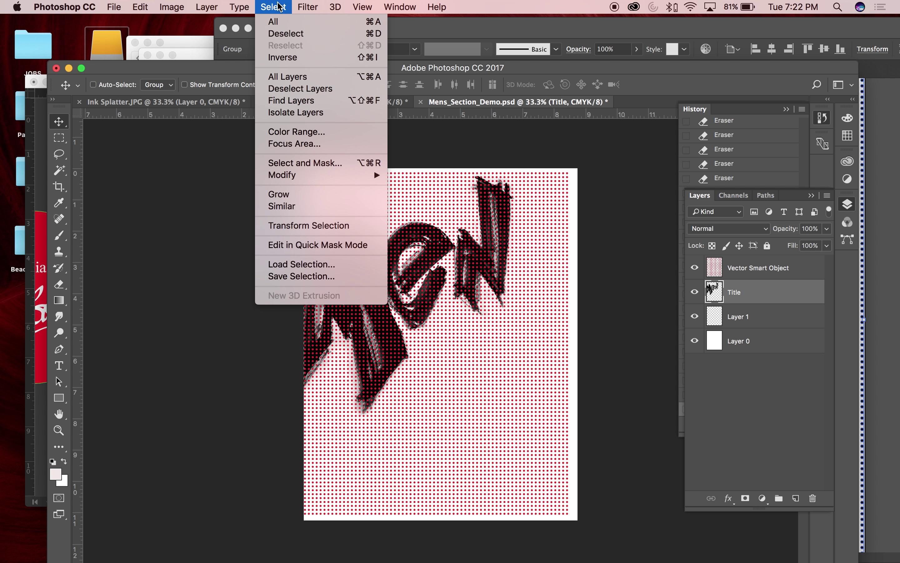
pyautogui.click(282, 57)
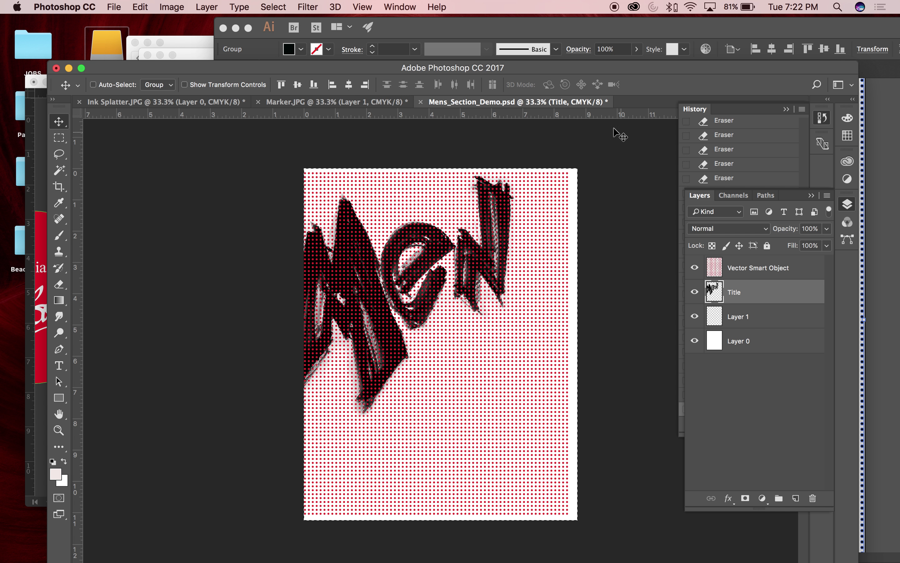
pyautogui.click(718, 270)
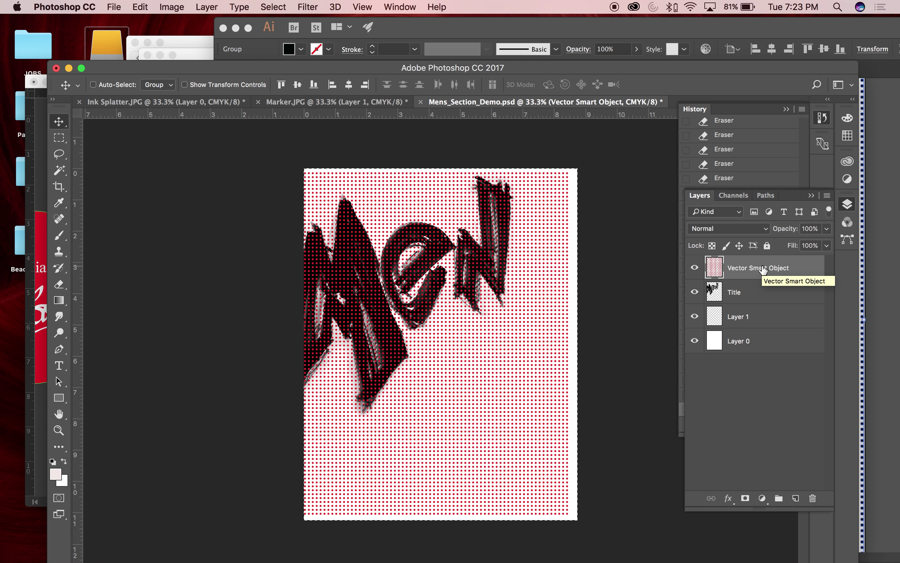
pyautogui.press('super+d')
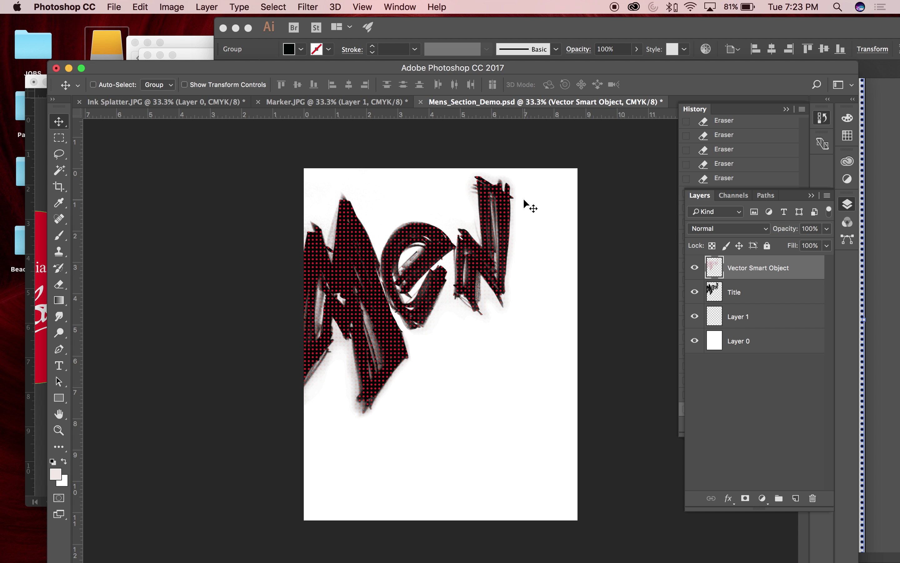
# Place the red dot layer beneath the Title layer and offset it down and to the right as a halftone shadow.
pyautogui.moveTo(738, 275); pyautogui.dragTo(739, 301)
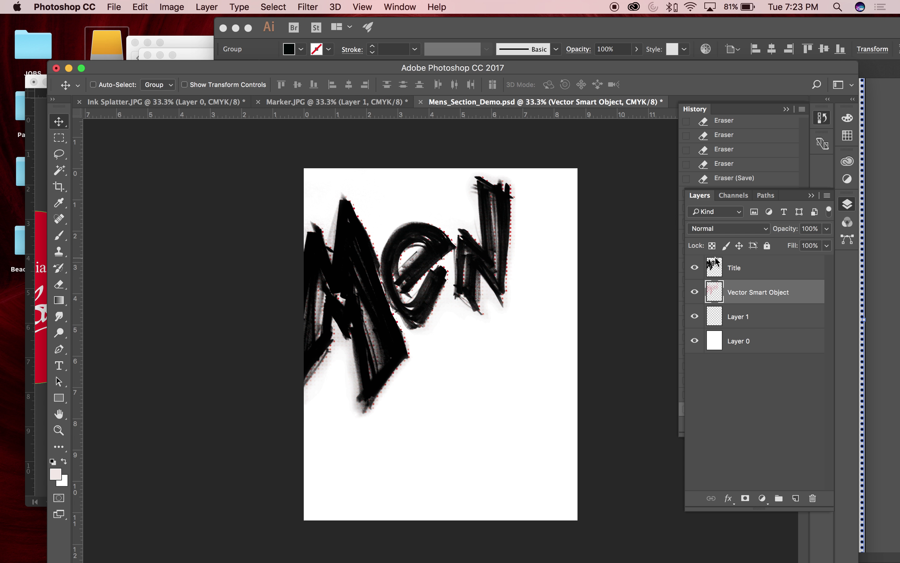
pyautogui.keyDown('super'); pyautogui.click(715, 266); pyautogui.keyUp('super')
pyautogui.hotkey('shift', 'Down')
pyautogui.hotkey('shift', 'Right')
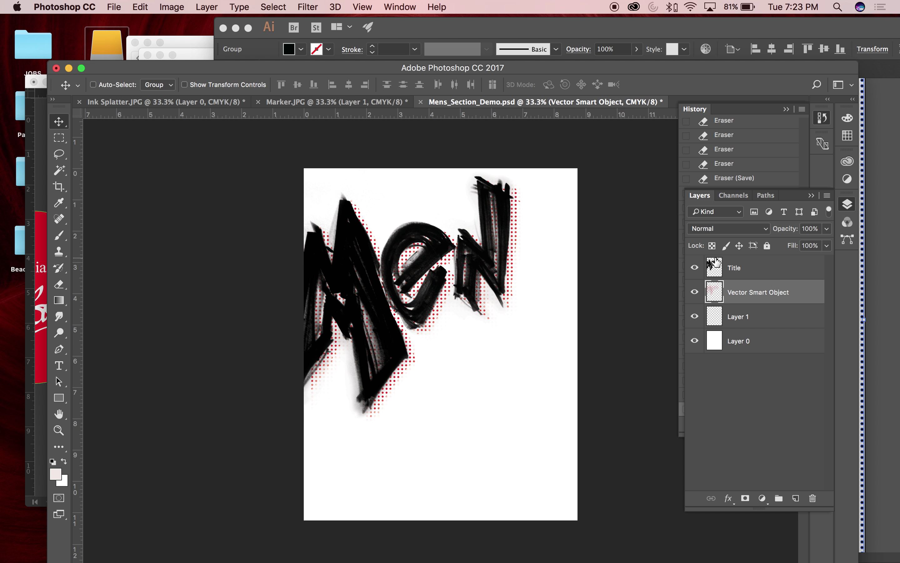
pyautogui.hotkey('shift', 'Down')
pyautogui.hotkey('shift', 'Right')
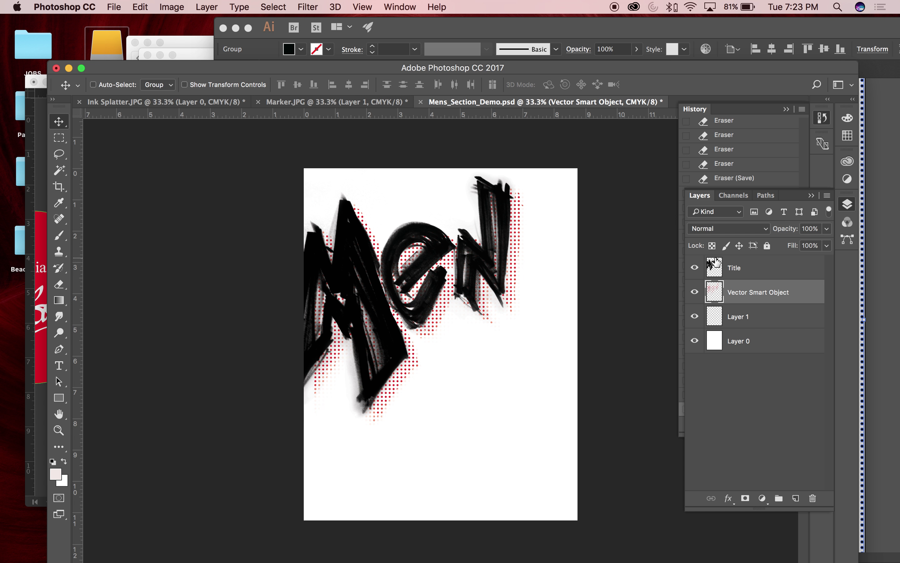
# Rename the dot layer Red Circles and duplicate it up and to the left behind the lettering.
pyautogui.doubleClick(756, 293)
pyautogui.write('Red Circles')
pyautogui.press('Return')
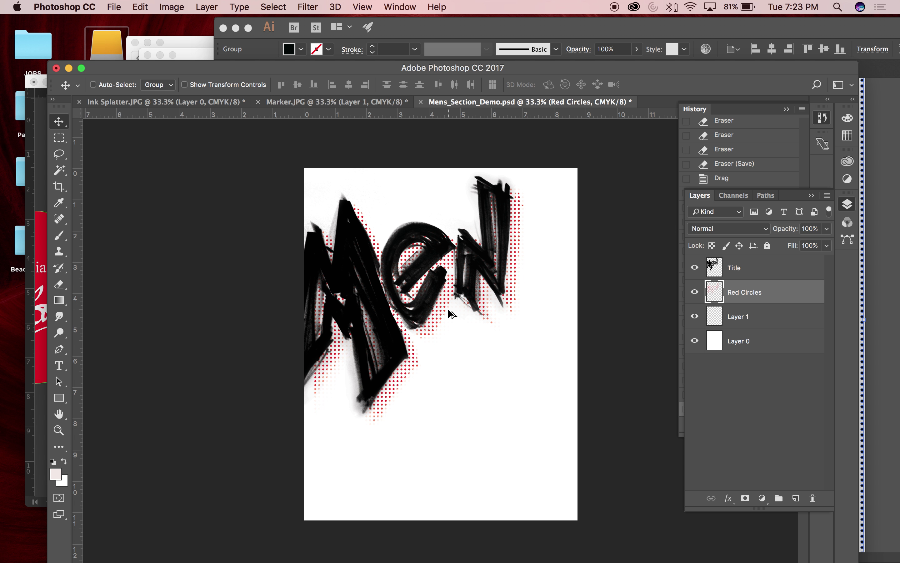
pyautogui.moveTo(451, 314); pyautogui.dragTo(410, 219)
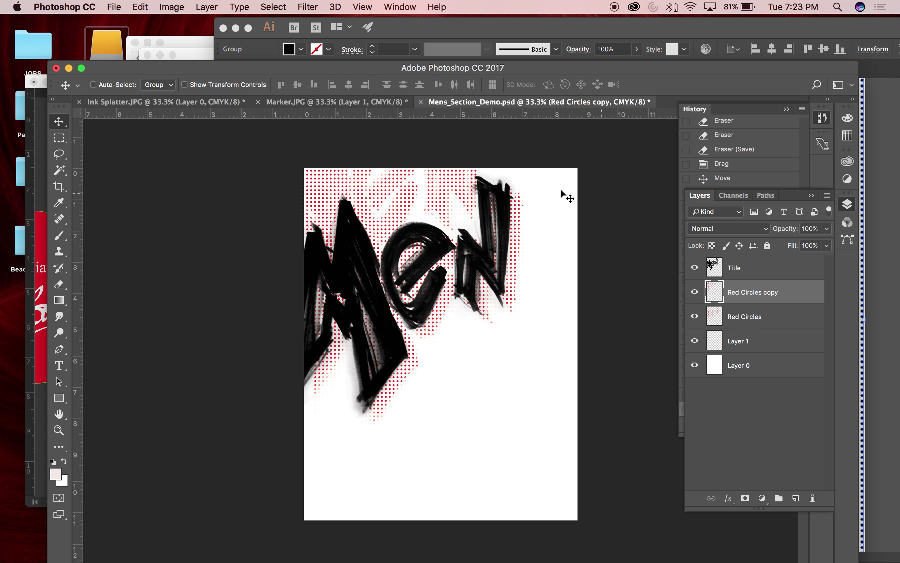
# Shift the original Red Circles layer slightly to the right and save the document.
pyautogui.click(748, 317)
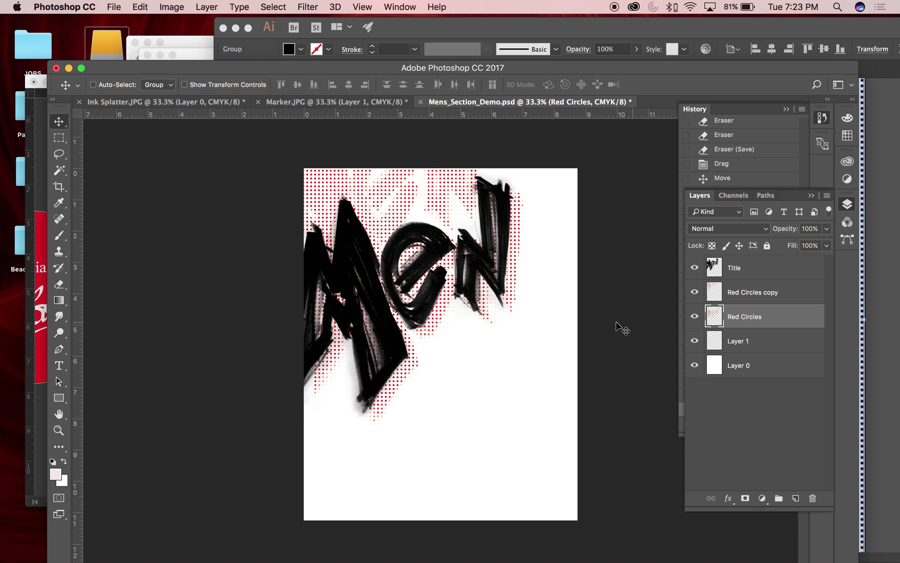
pyautogui.moveTo(474, 313); pyautogui.dragTo(477, 315)
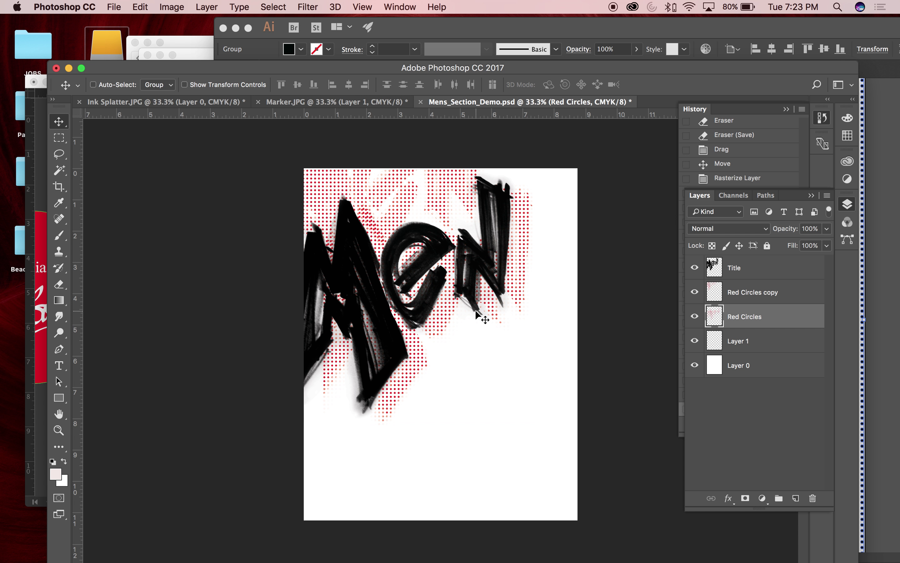
pyautogui.hotkey('shift', 'Left')
pyautogui.hotkey('shift', 'Left')
pyautogui.hotkey('shift', 'Left')
pyautogui.hotkey('shift', 'Left')
pyautogui.hotkey('shift', 'Left')
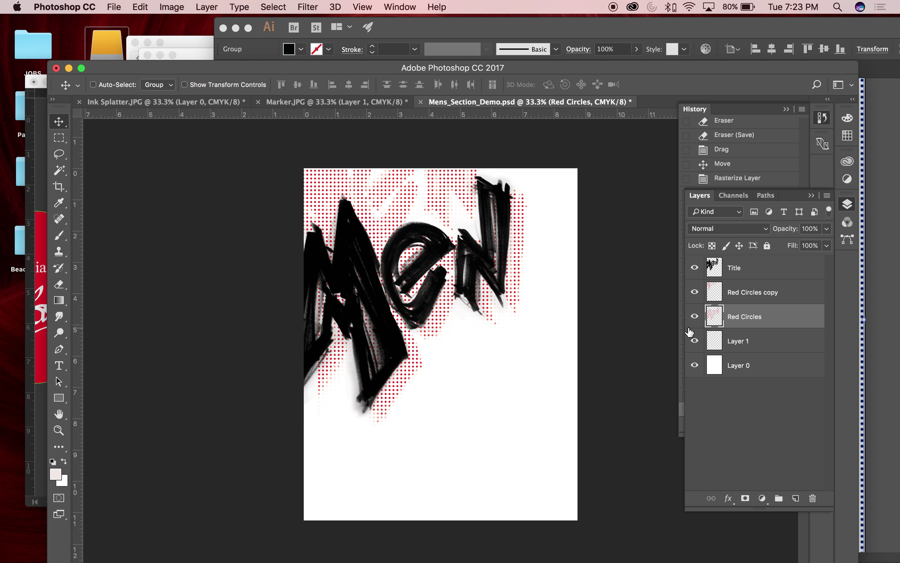
pyautogui.press('super+s')
# Switch to InDesign, turn on Preview mode, and go to the sneaker spread on page 6 of Louboutin Catalog.indd.
pyautogui.moveTo(392, 75); pyautogui.dragTo(450, 66)
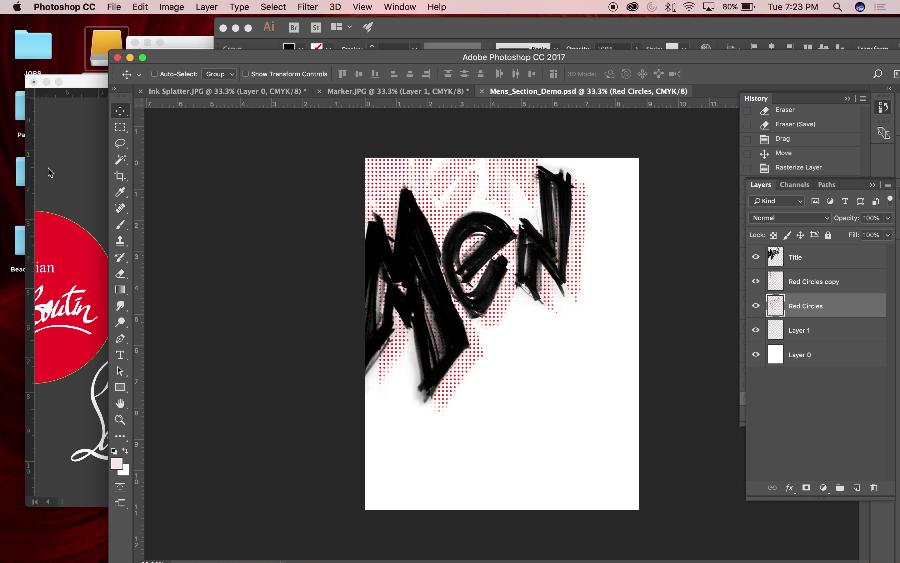
pyautogui.click(131, 58)
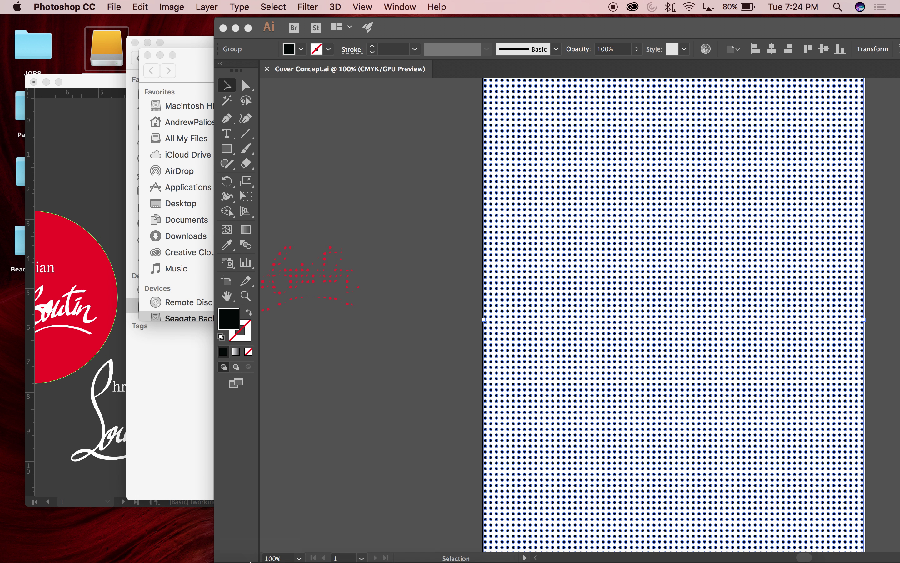
pyautogui.click(227, 540)
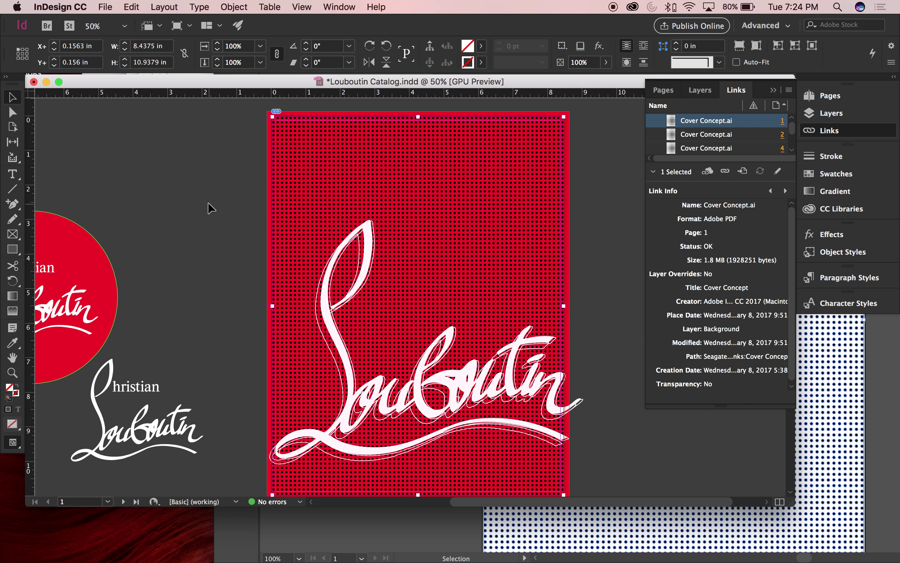
pyautogui.click(211, 207)
pyautogui.press('w')
pyautogui.scroll(-10, 215, 257)
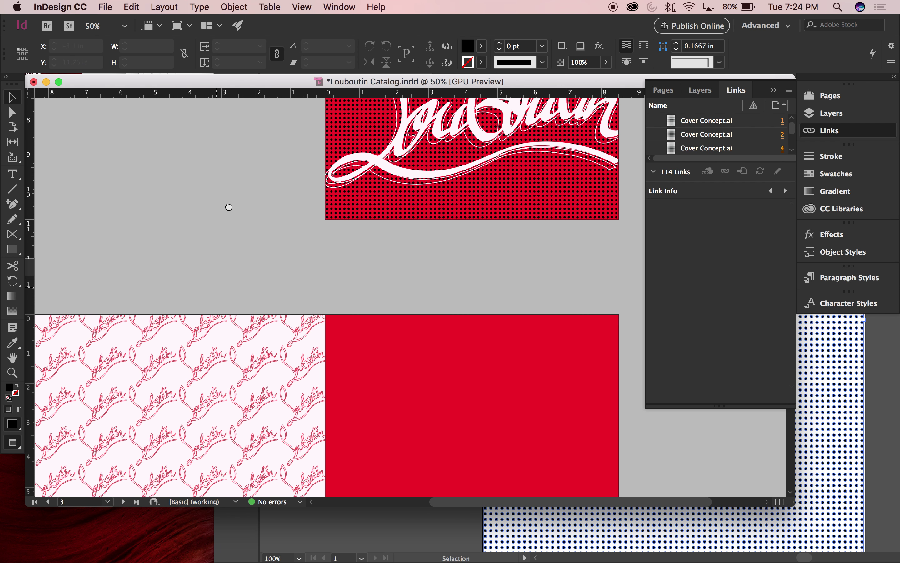
pyautogui.scroll(-15, 229, 207)
pyautogui.hscroll(-3, 229, 207)
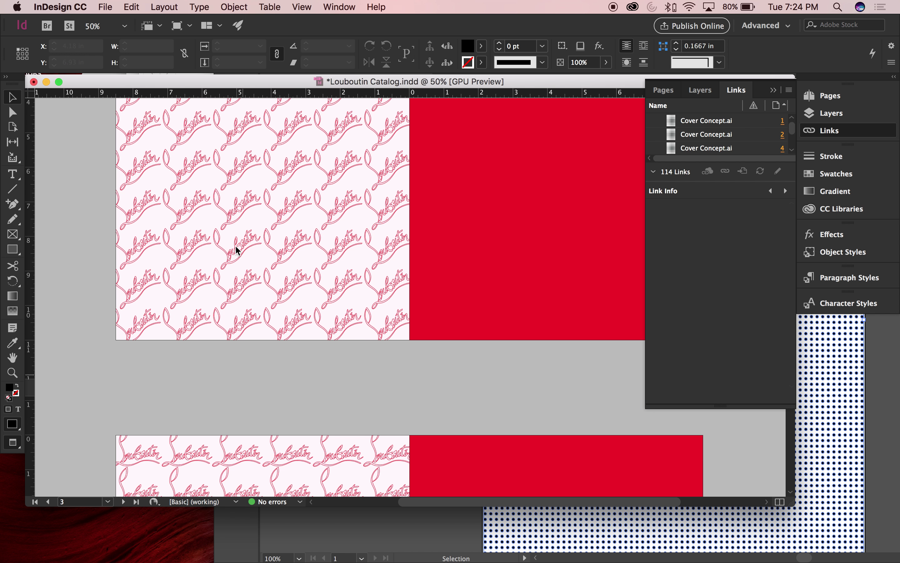
pyautogui.scroll(-20, 238, 250)
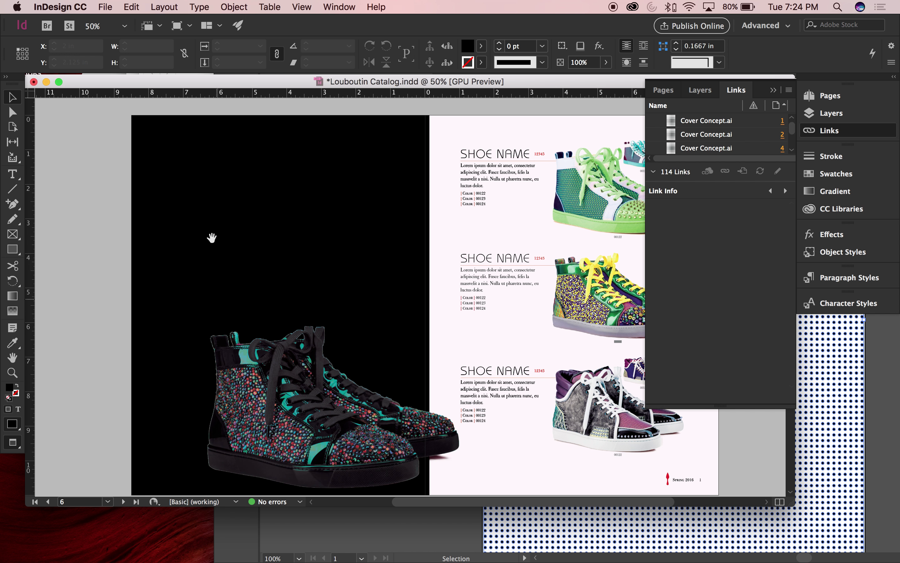
pyautogui.scroll(-3, 211, 229)
pyautogui.scroll(5, 209, 237)
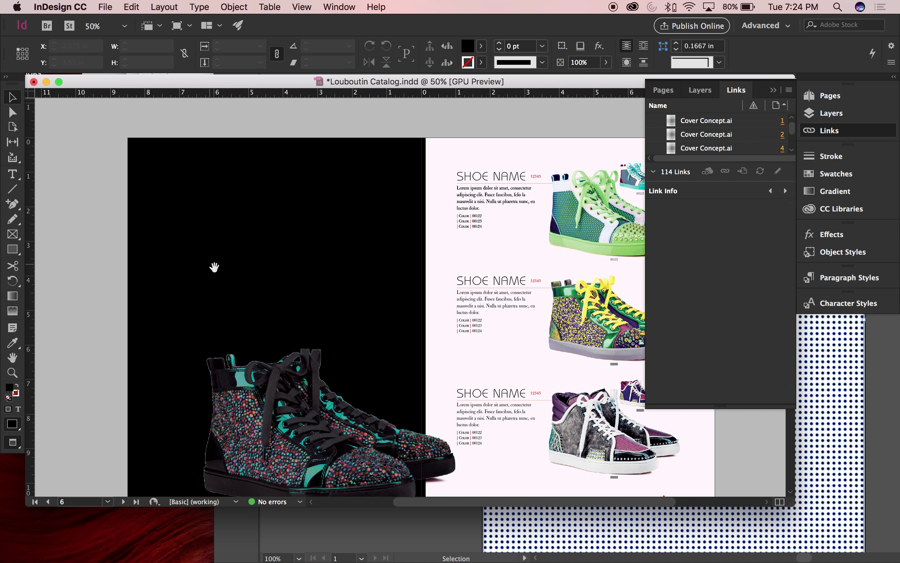
# Place Mens_Section_Demo.psd into the black background frame on page 6 and inspect the placed artwork at about 100% zoom.
pyautogui.click(256, 244)
pyautogui.click(106, 6)
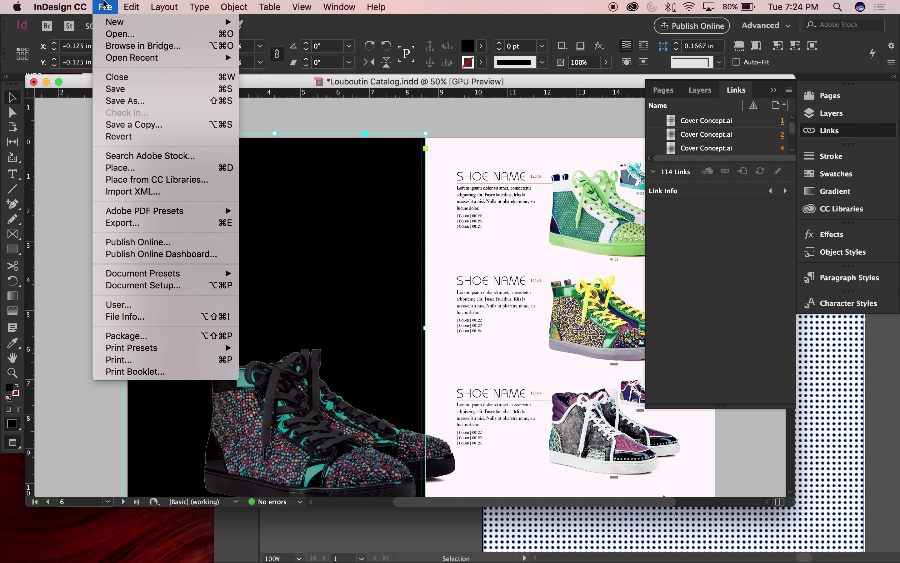
pyautogui.click(112, 168)
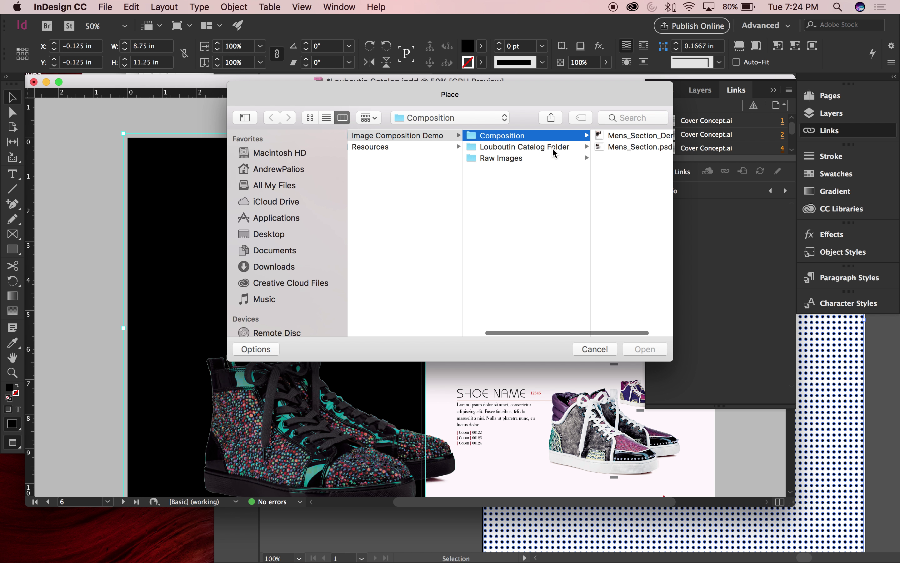
pyautogui.click(599, 146)
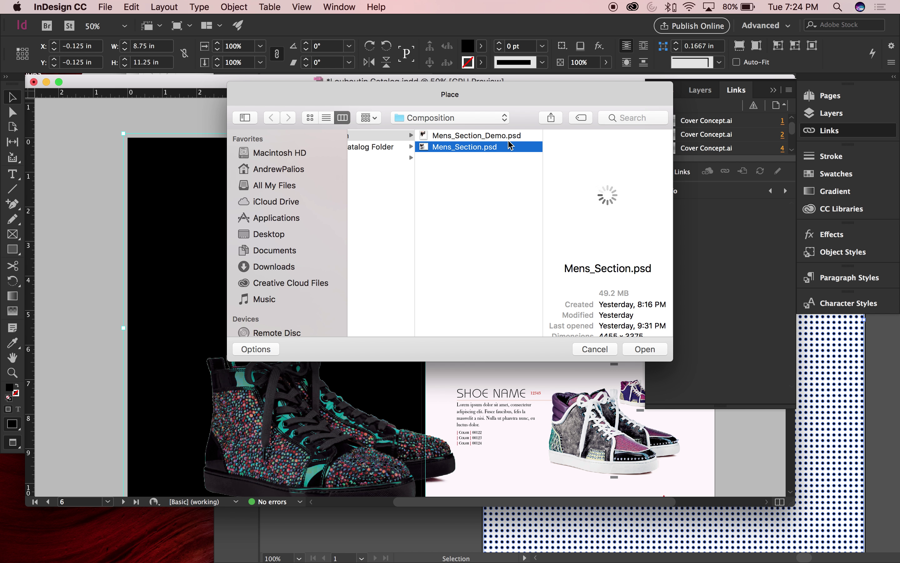
pyautogui.click(486, 137)
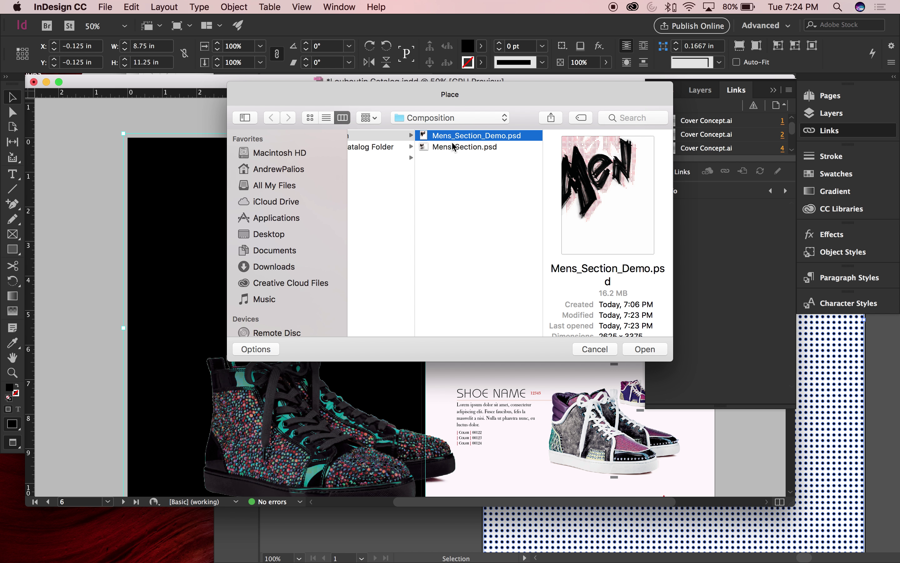
pyautogui.press('Return')
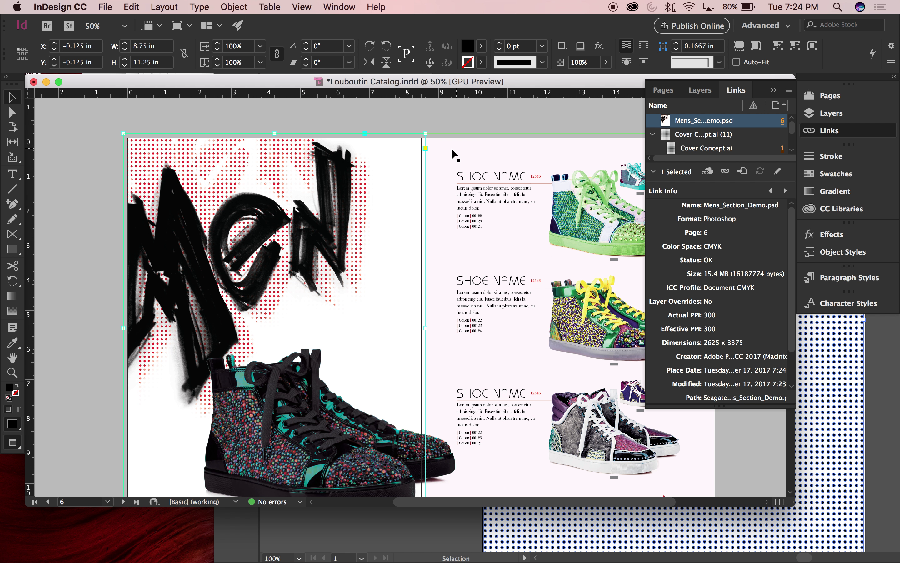
pyautogui.press('z')
pyautogui.click(411, 143)
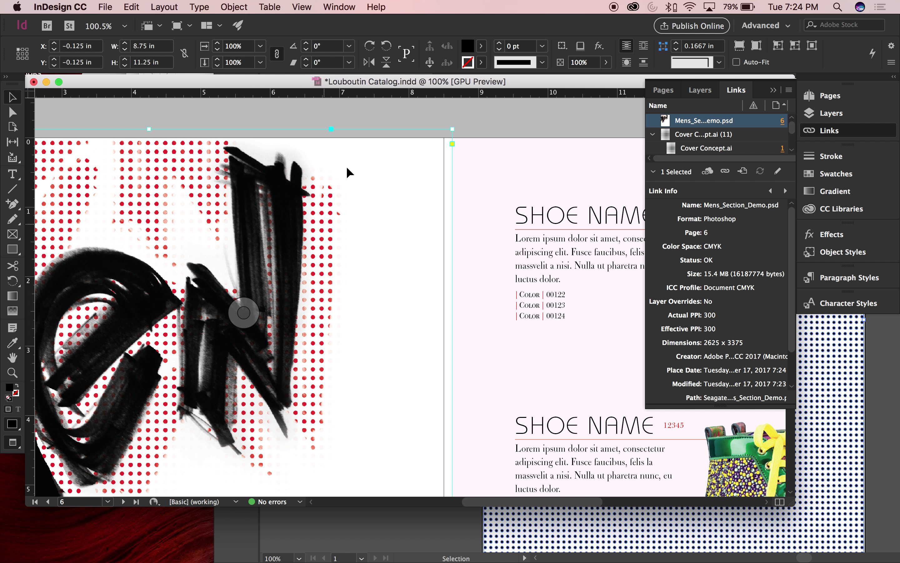
pyautogui.click(502, 110)
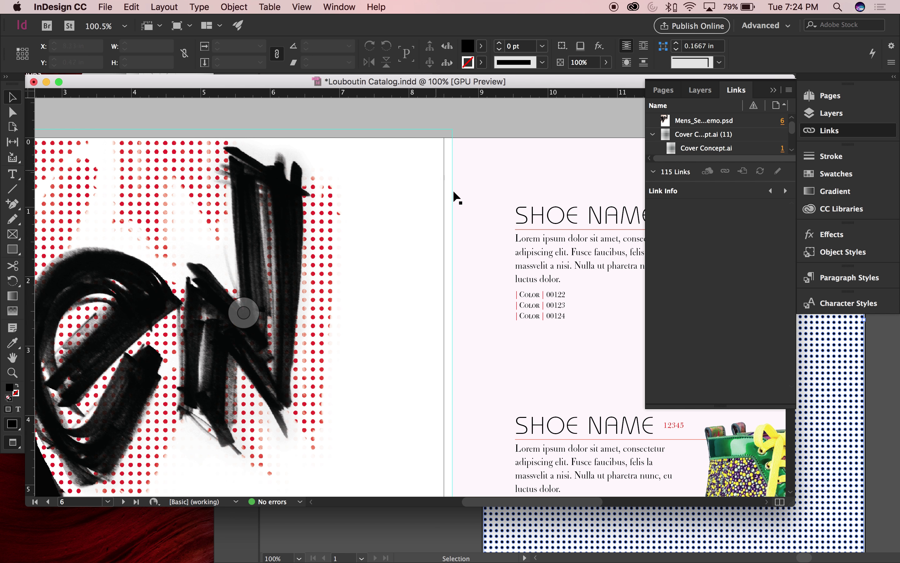
# Switch to Photoshop and hide the white Layer 0 so the artwork has a transparent background.
pyautogui.click(296, 541)
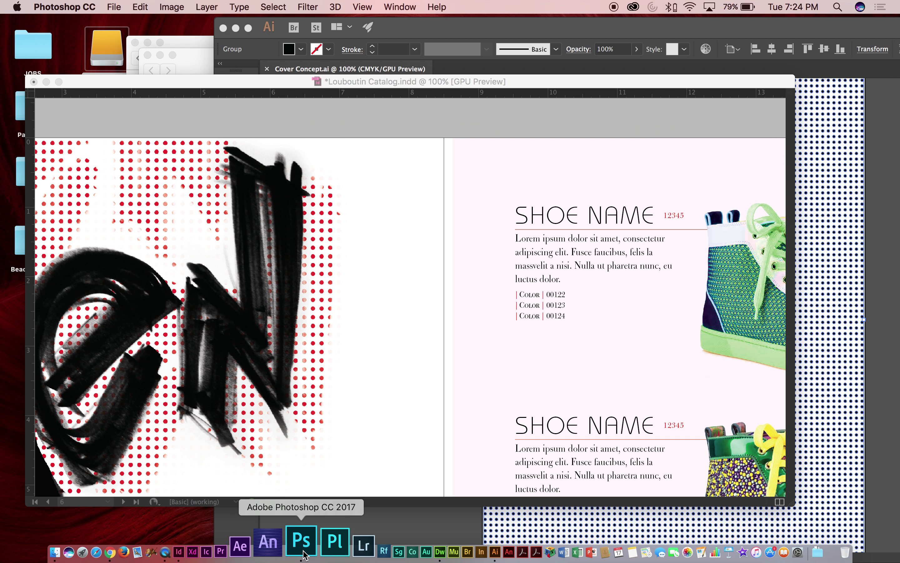
pyautogui.moveTo(348, 64); pyautogui.dragTo(256, 44)
pyautogui.click(666, 336)
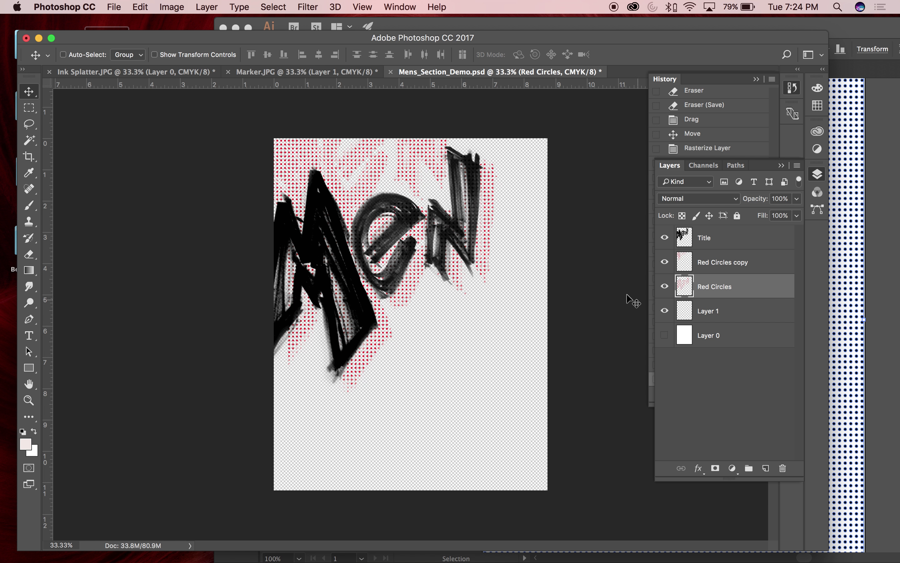
# Save Mens_Section_Demo.psd, switch to InDesign, and update the modified Mens_Section_Demo.psd link on page 6.
pyautogui.press('super+s')
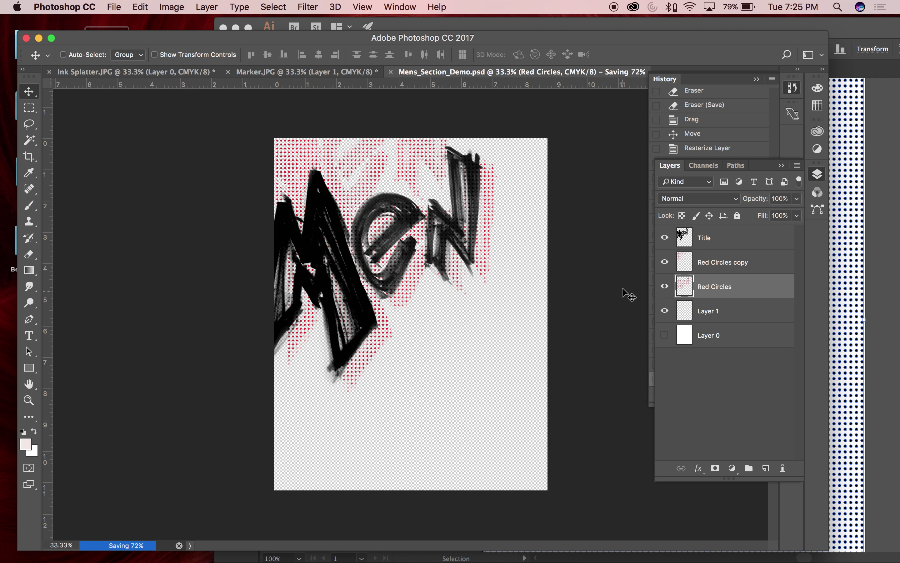
pyautogui.moveTo(353, 45); pyautogui.dragTo(458, 40)
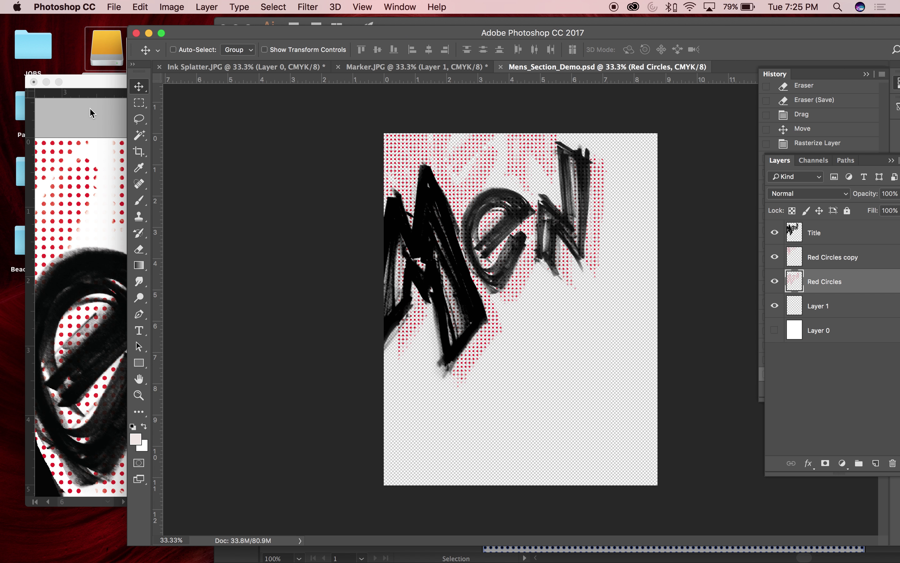
pyautogui.click(90, 108)
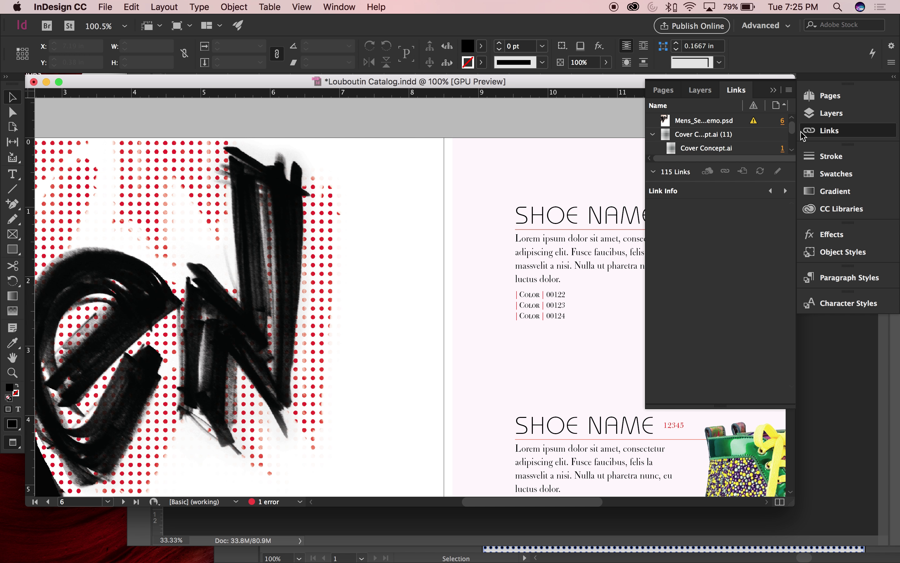
pyautogui.click(722, 121)
pyautogui.click(760, 171)
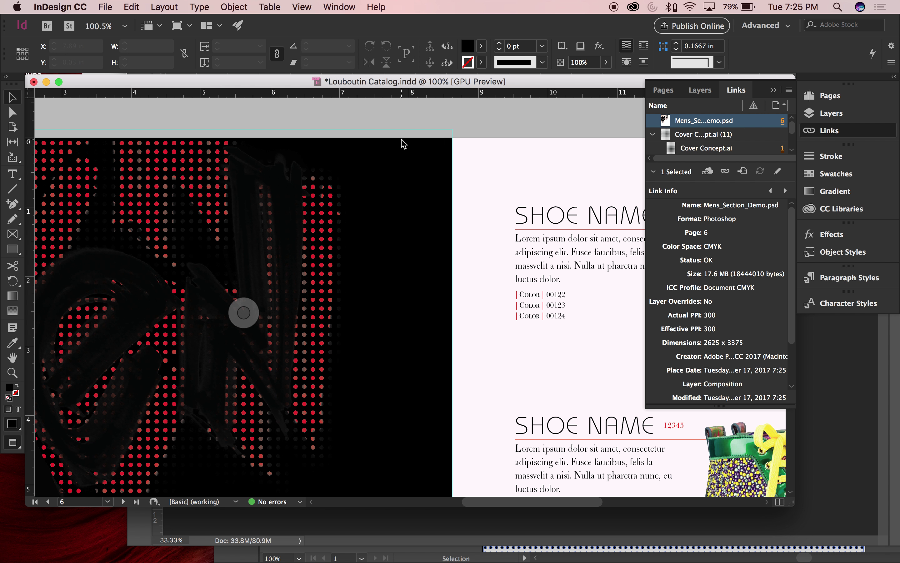
# Set the fill of the Men artwork frame on page 6 to None and check the whole sneaker spread.
pyautogui.click(395, 179)
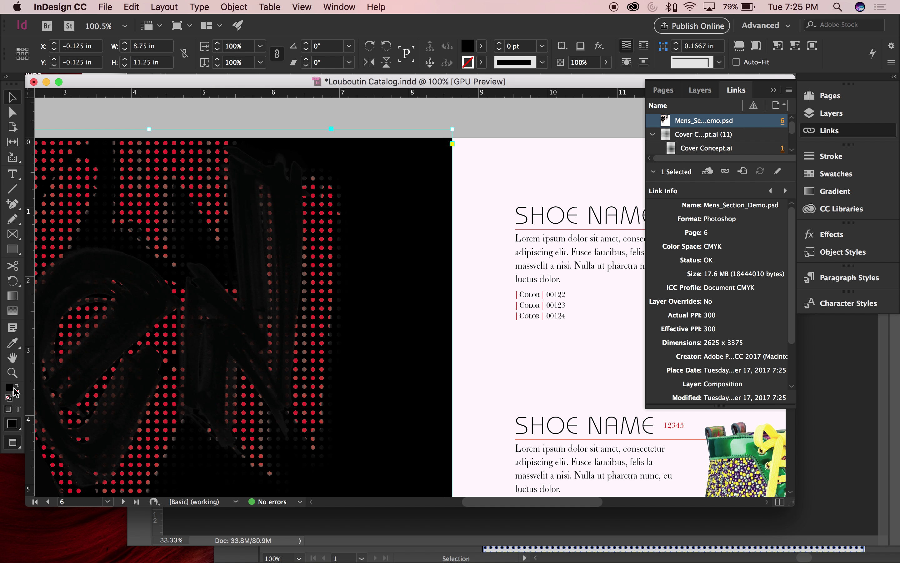
pyautogui.click(836, 174)
pyautogui.click(686, 187)
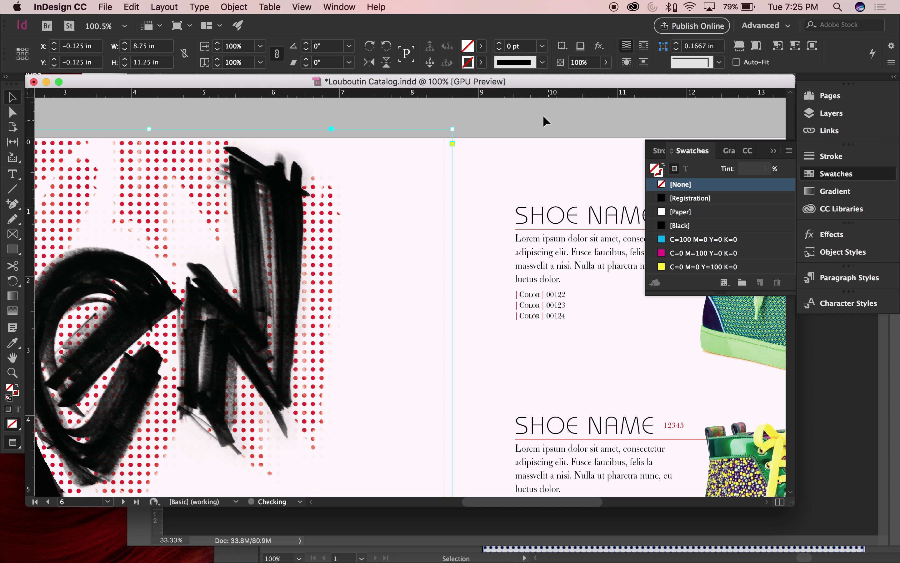
pyautogui.click(521, 125)
pyautogui.press('super+minus')
pyautogui.press('super+minus')
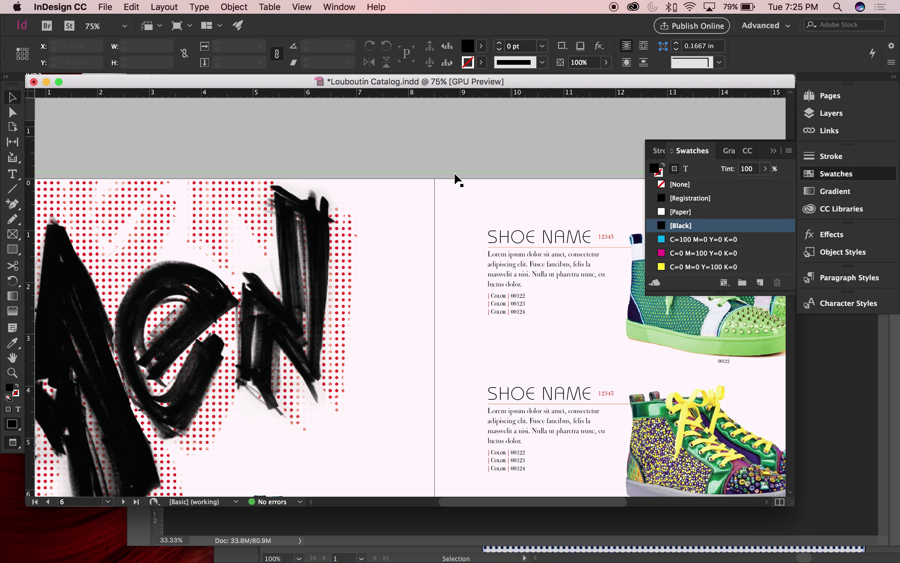
pyautogui.press('super+minus')
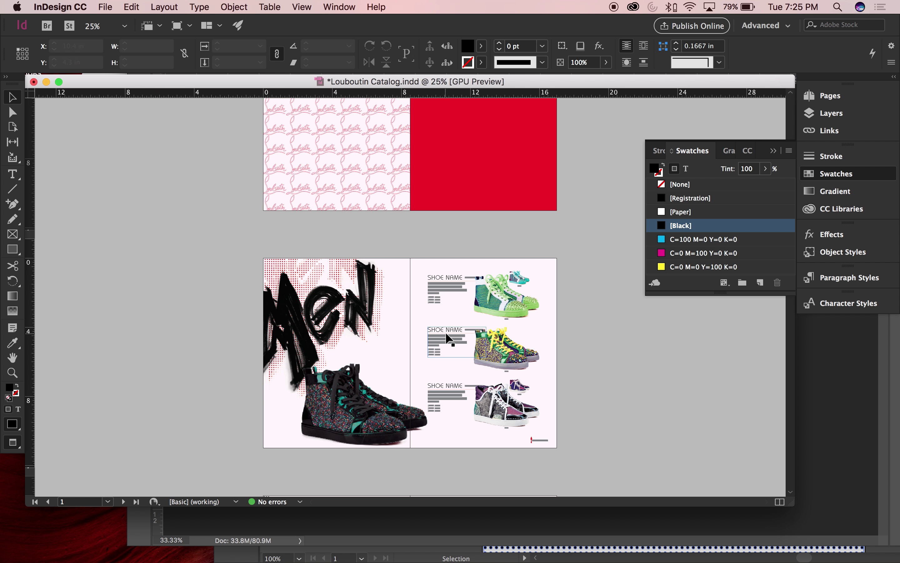
pyautogui.press('super+equal')
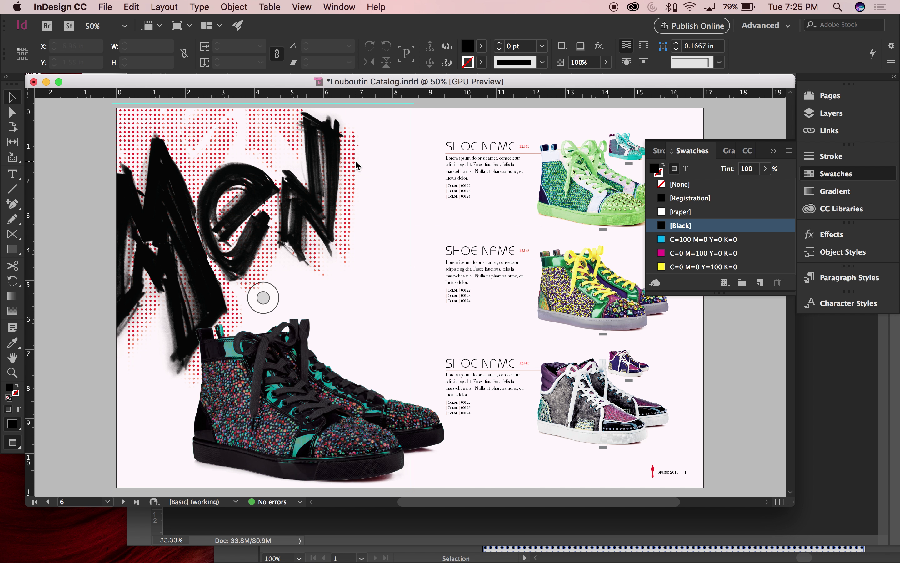
# Open Object Layer Options for the Men artwork frame and toggle Layer 1 off and back on.
pyautogui.click(385, 117)
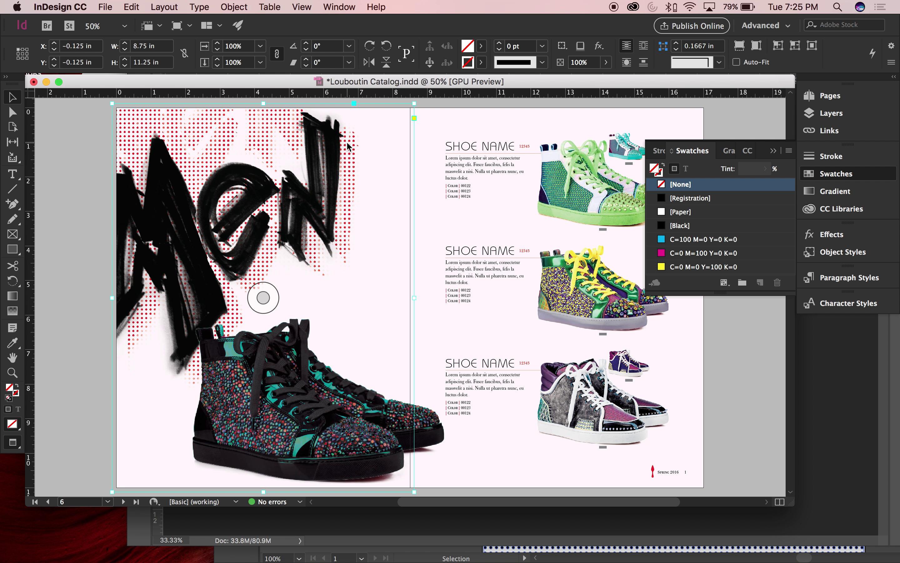
pyautogui.click(134, 6)
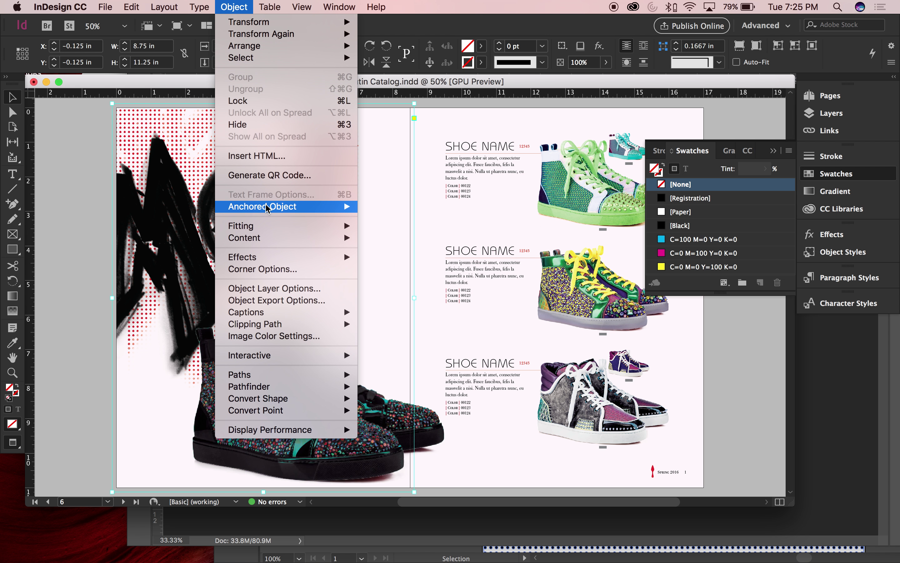
pyautogui.click(267, 291)
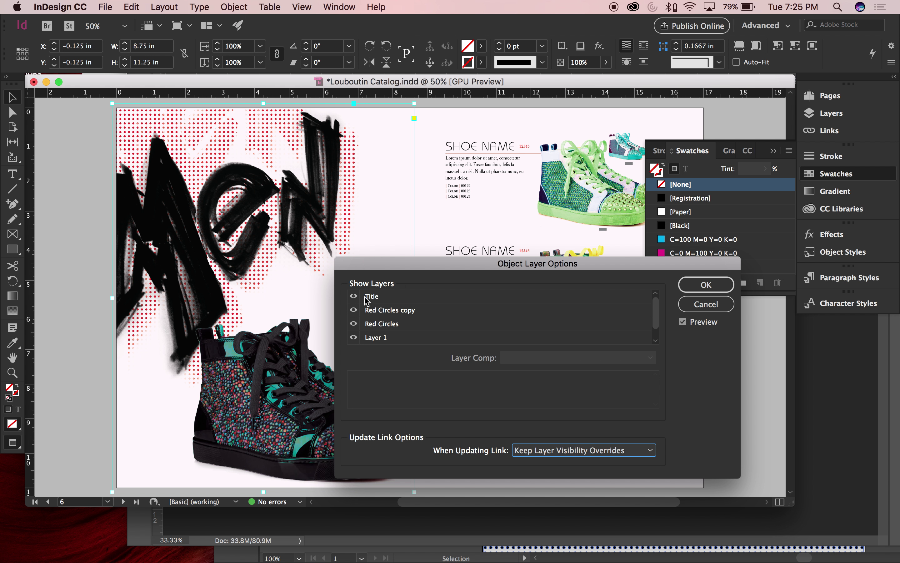
pyautogui.click(354, 338)
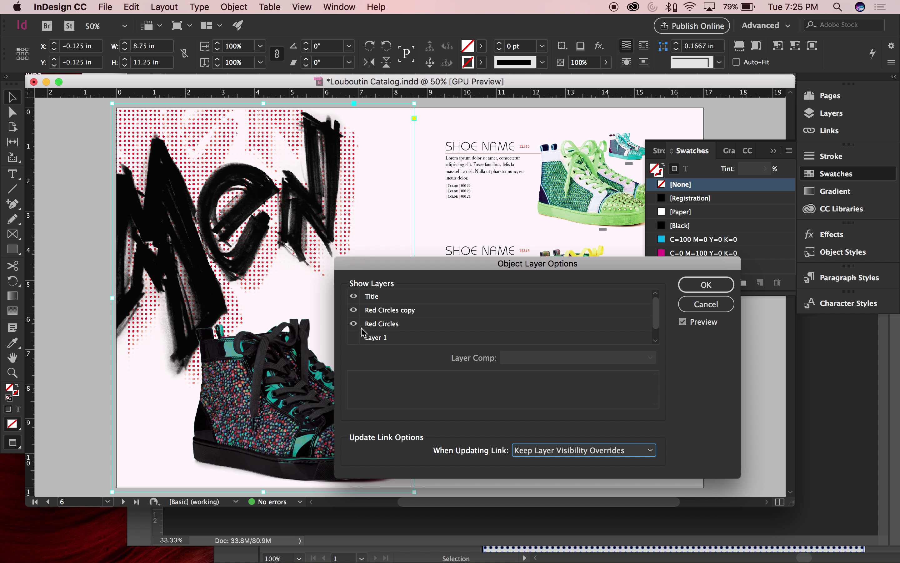
pyautogui.click(354, 338)
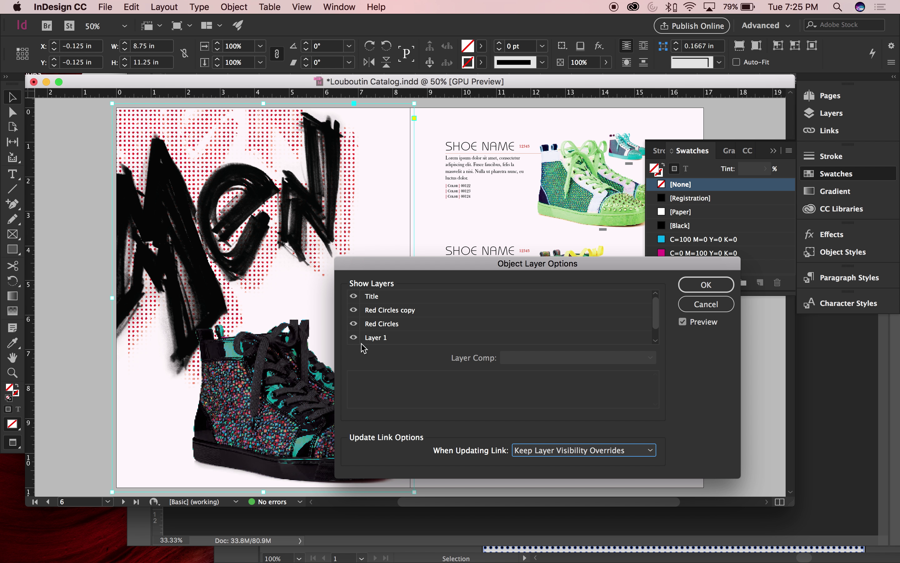
# Toggle the Red Circles, Title and Red Circles copy layers off and back on to preview them, and close the layer options.
pyautogui.click(354, 324)
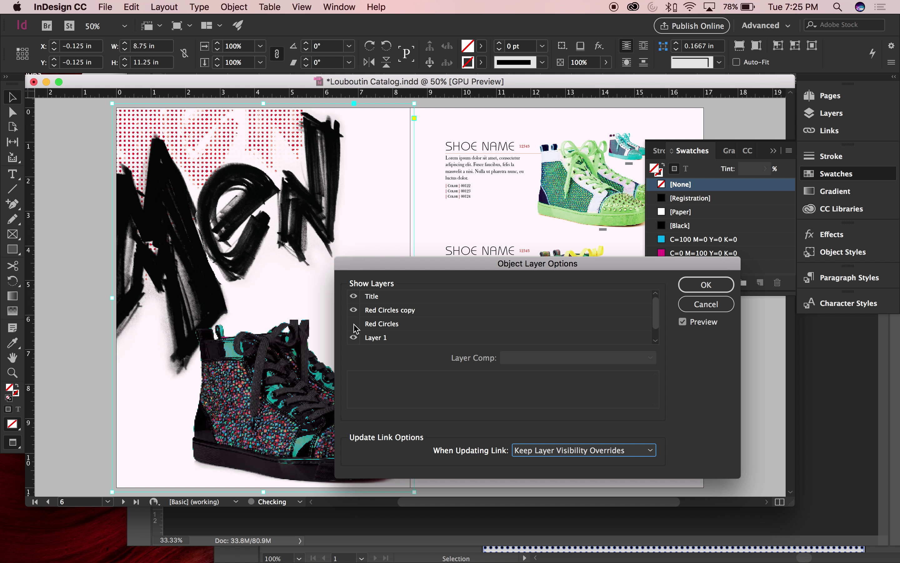
pyautogui.click(354, 324)
pyautogui.click(354, 324)
pyautogui.click(354, 324)
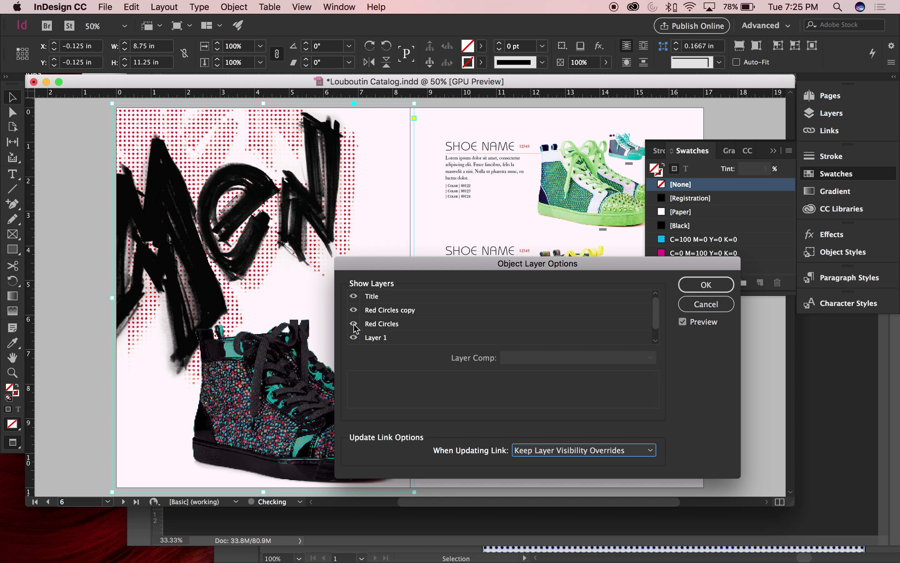
pyautogui.click(355, 296)
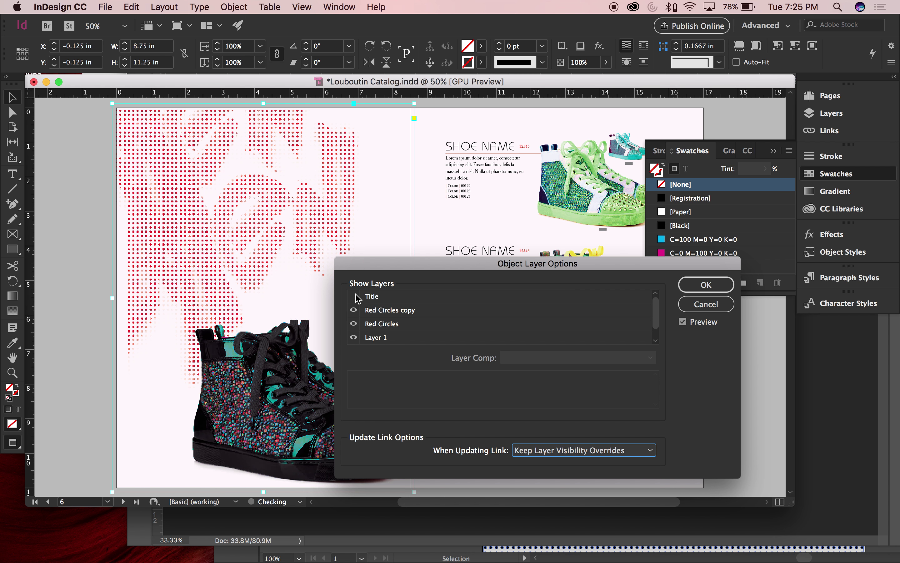
pyautogui.click(354, 296)
pyautogui.click(354, 310)
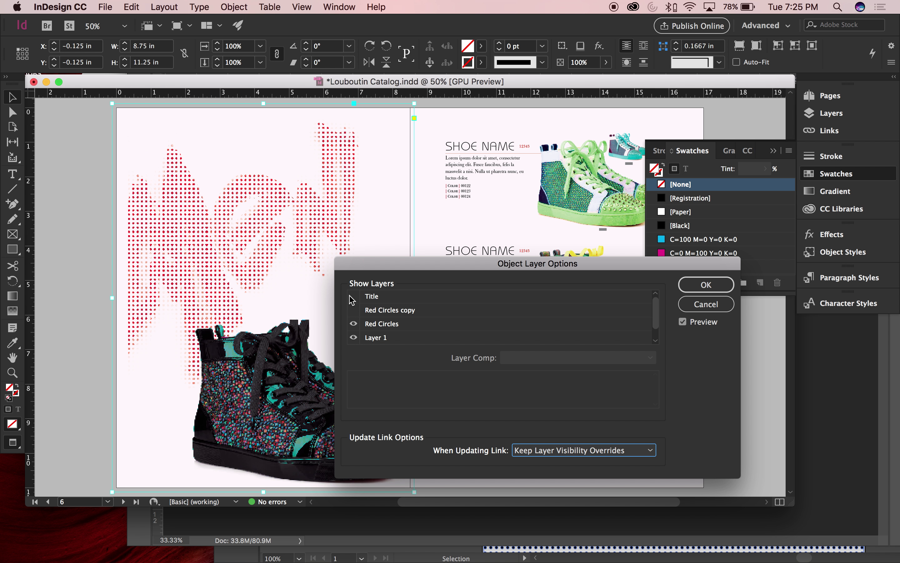
pyautogui.click(352, 296)
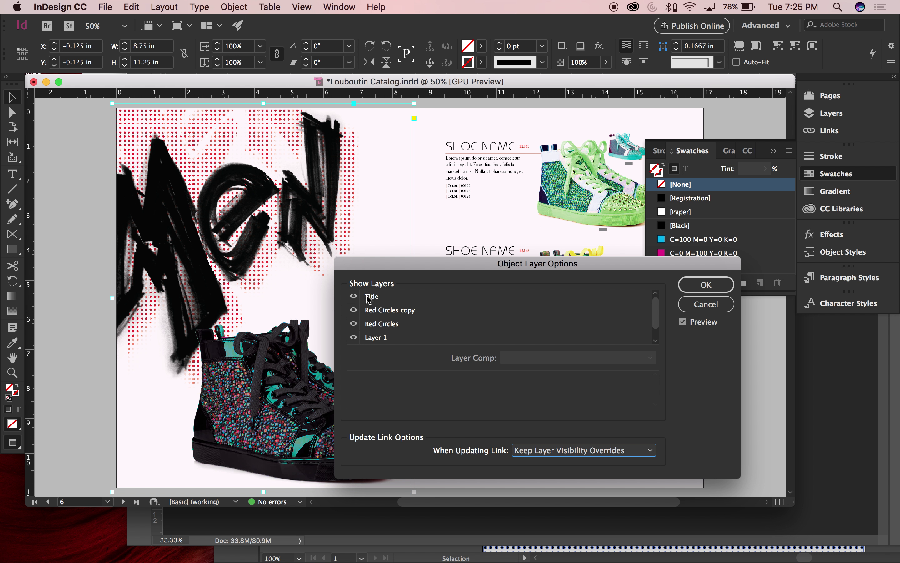
pyautogui.click(712, 288)
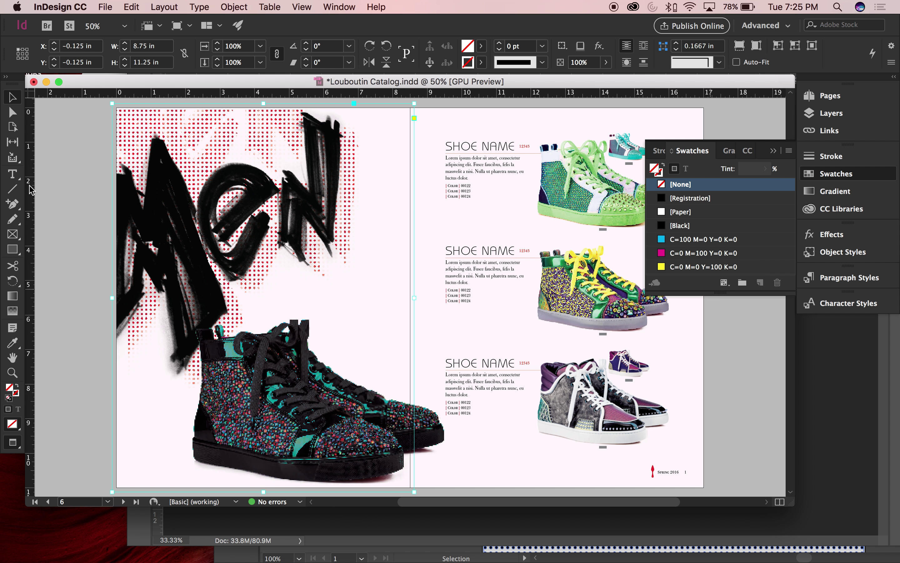
# Save Louboutin Catalog.indd, select the Men artwork frame on page 6, and view its spread at 25%.
pyautogui.click(77, 252)
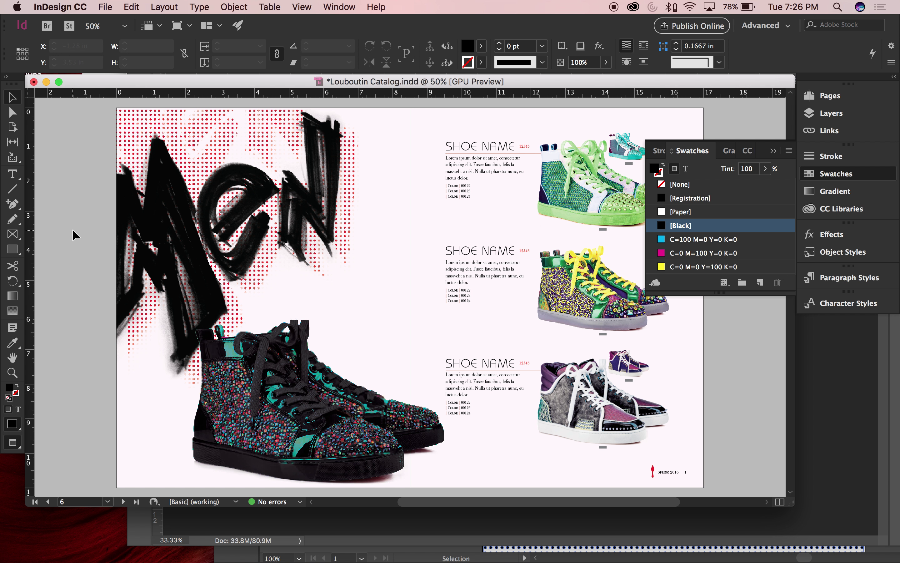
pyautogui.press('super+s')
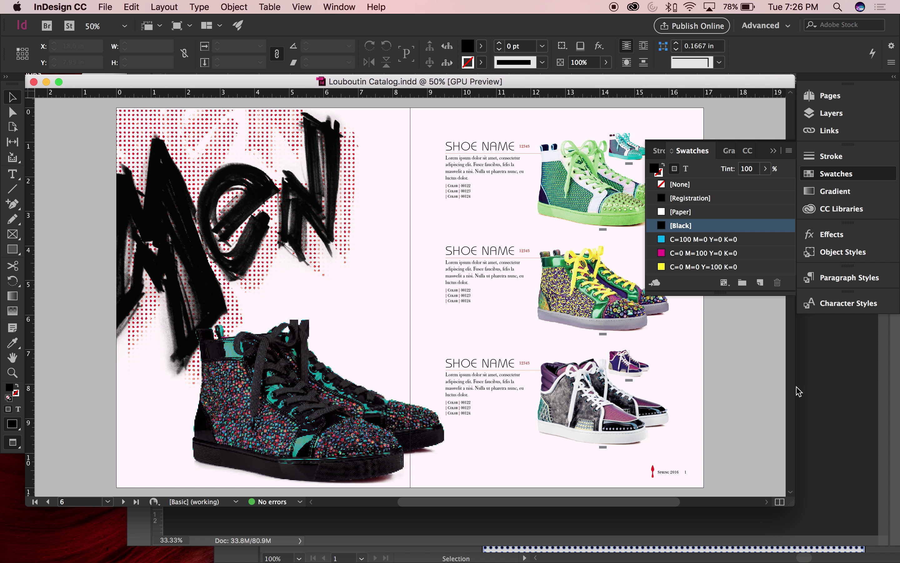
pyautogui.click(405, 211)
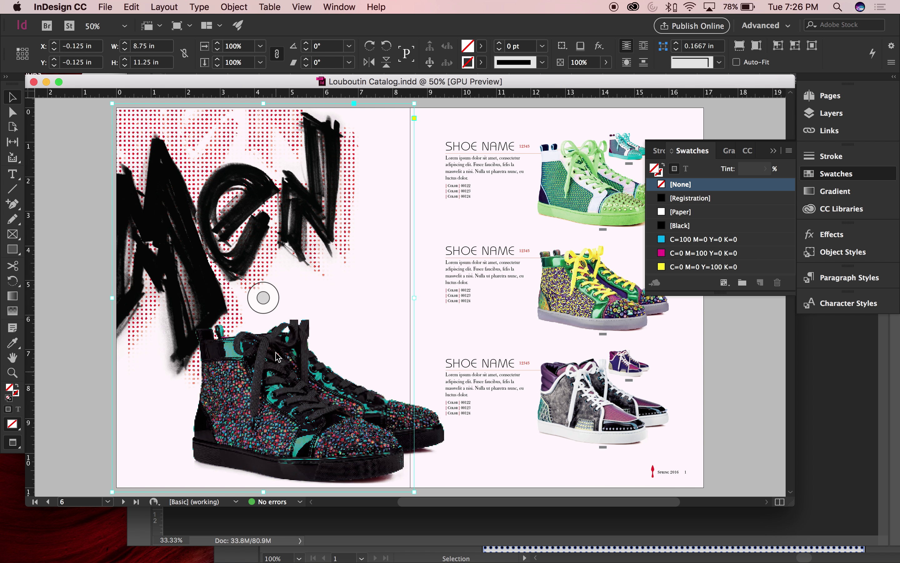
pyautogui.press('super+minus')
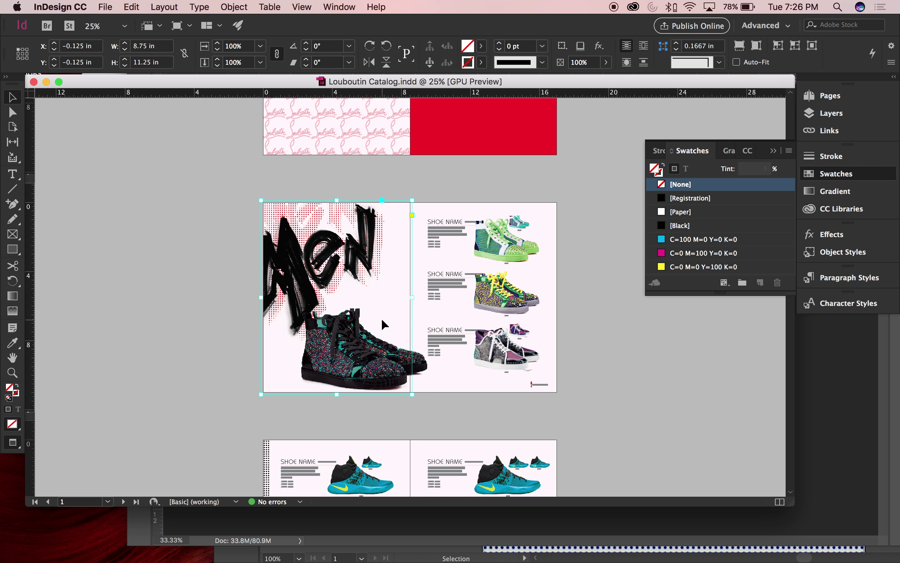
pyautogui.press('super+equal')
pyautogui.press('super+minus')
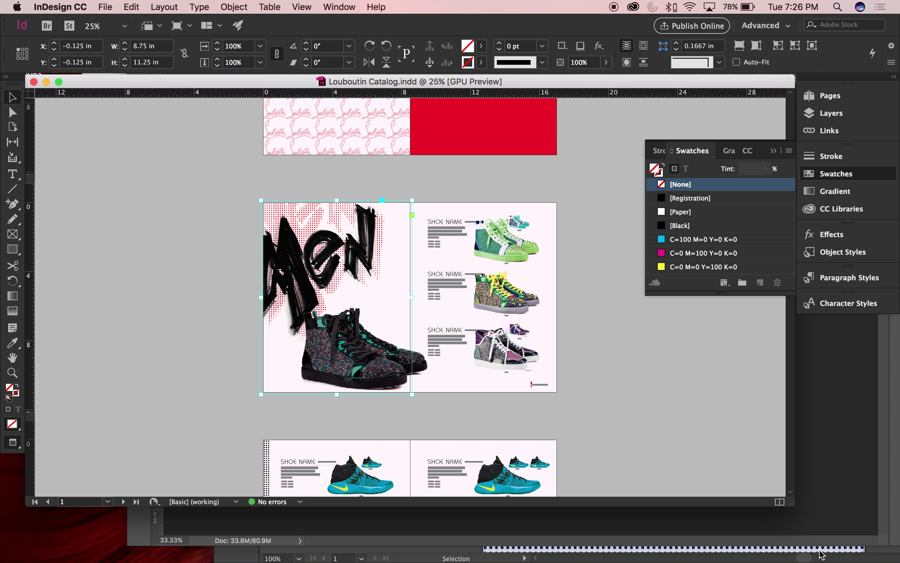
pyautogui.press('super+Tab')
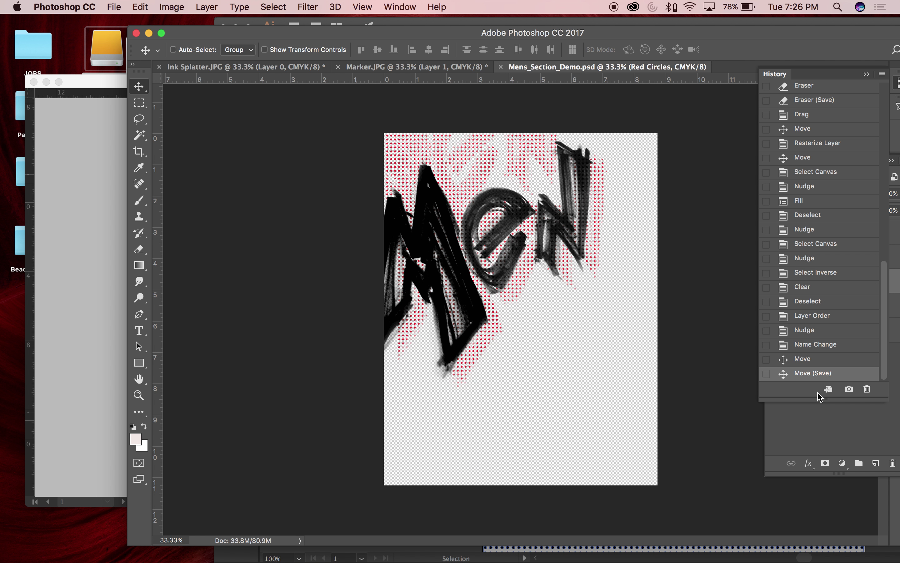
pyautogui.moveTo(506, 39); pyautogui.dragTo(399, 22)
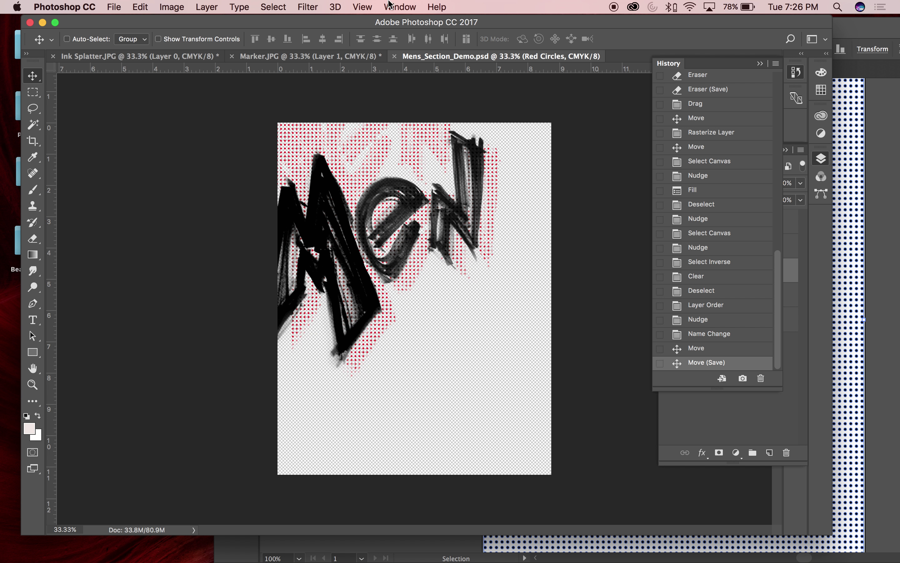
pyautogui.moveTo(339, 24); pyautogui.dragTo(466, 25)
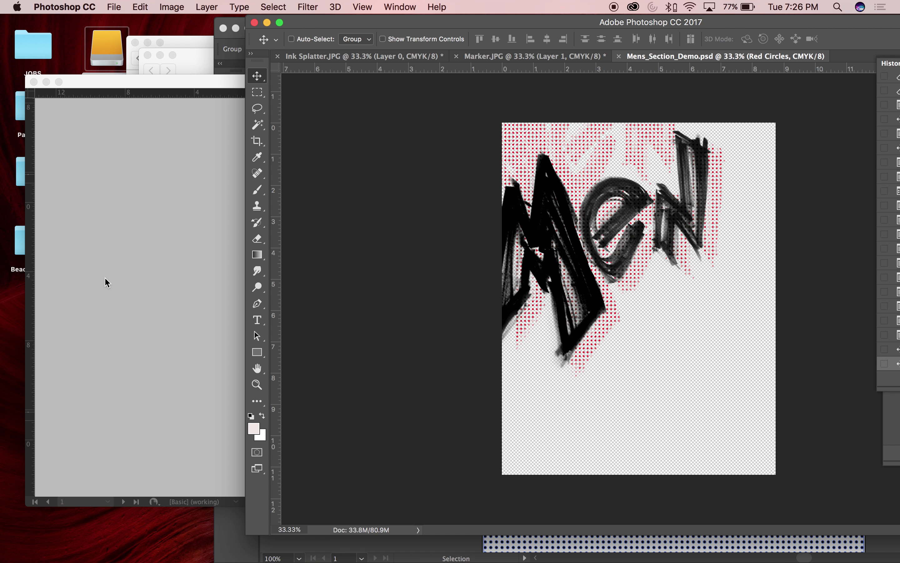
pyautogui.click(148, 277)
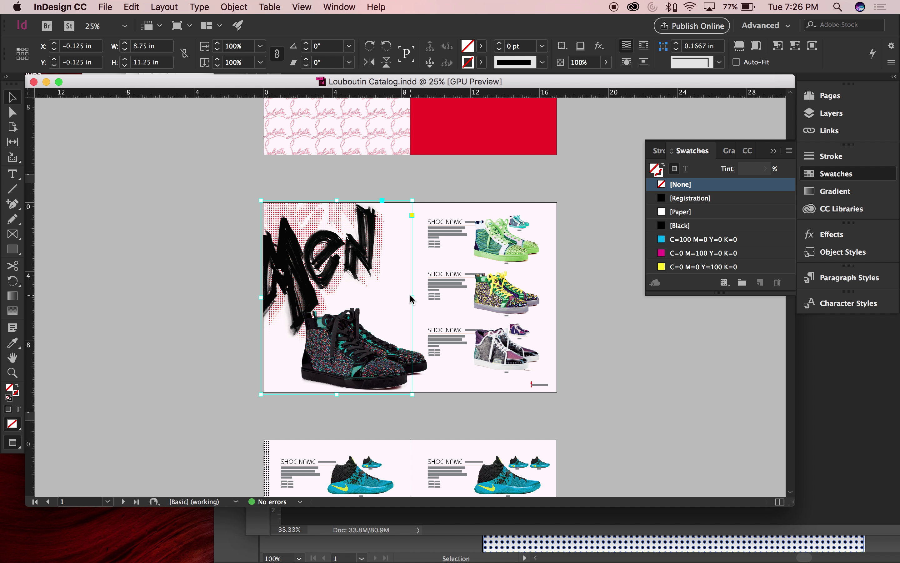
# Widen the Men artwork frame across the spine onto the facing page to about 13.03 in.
pyautogui.moveTo(412, 297); pyautogui.dragTo(468, 296)
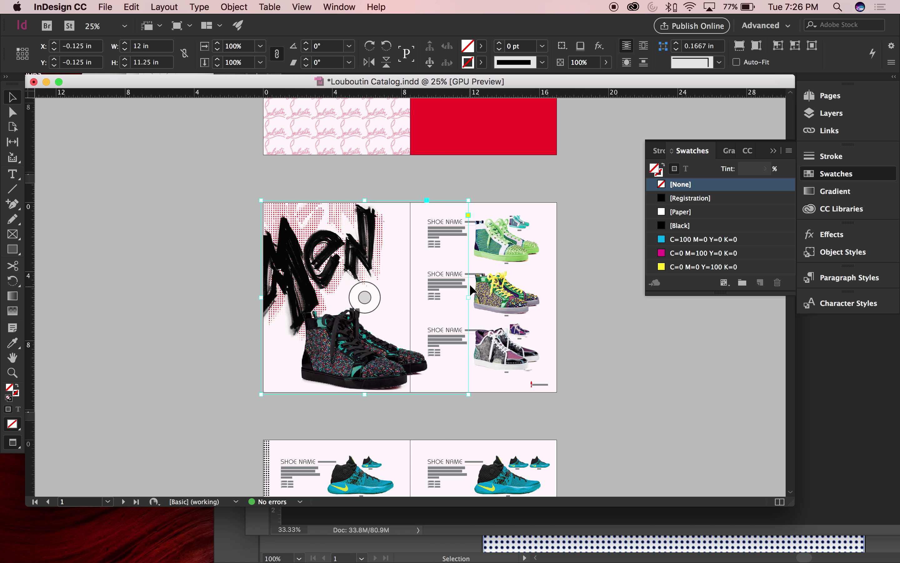
pyautogui.moveTo(469, 297); pyautogui.dragTo(487, 297)
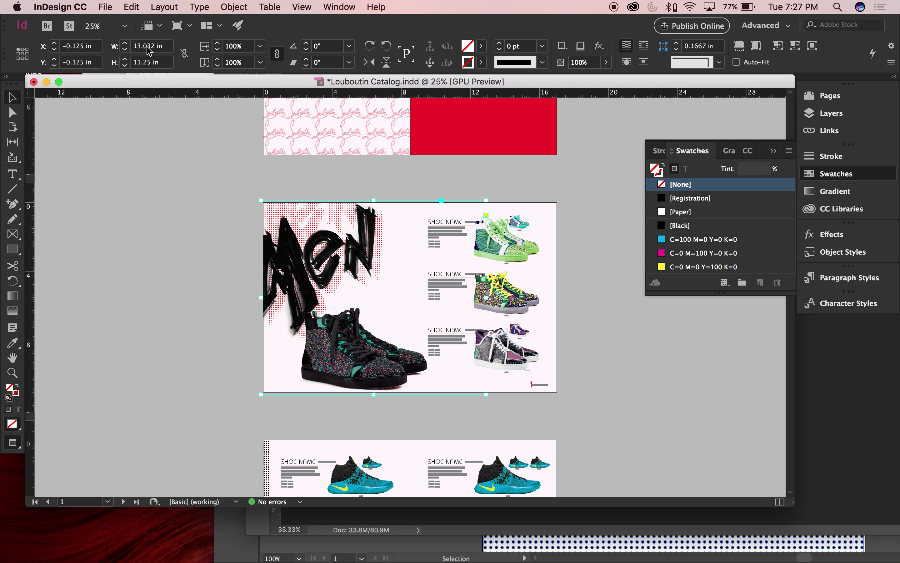
pyautogui.click(154, 52)
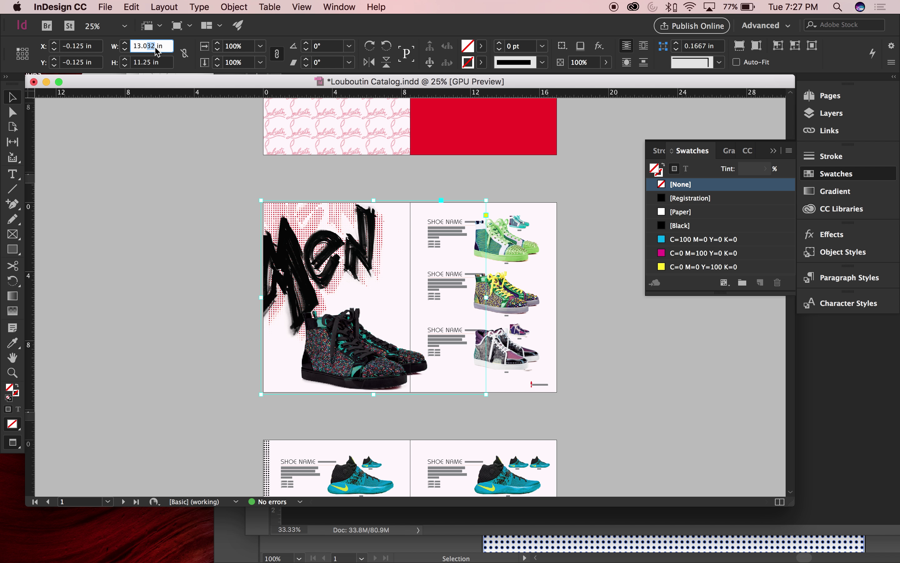
pyautogui.write('1')
pyautogui.press('Return')
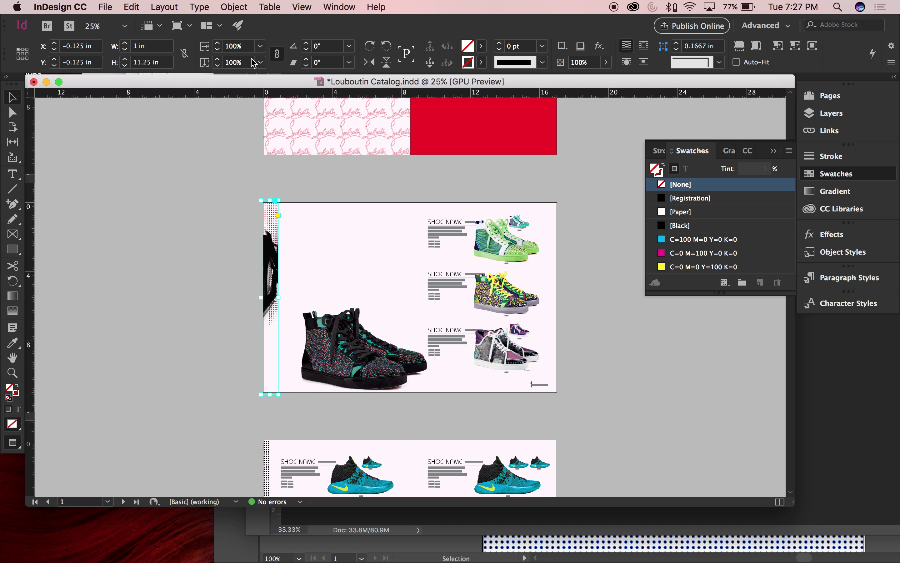
pyautogui.press('super+z')
# Set the Men artwork frame's width to 13 in.
pyautogui.click(160, 52)
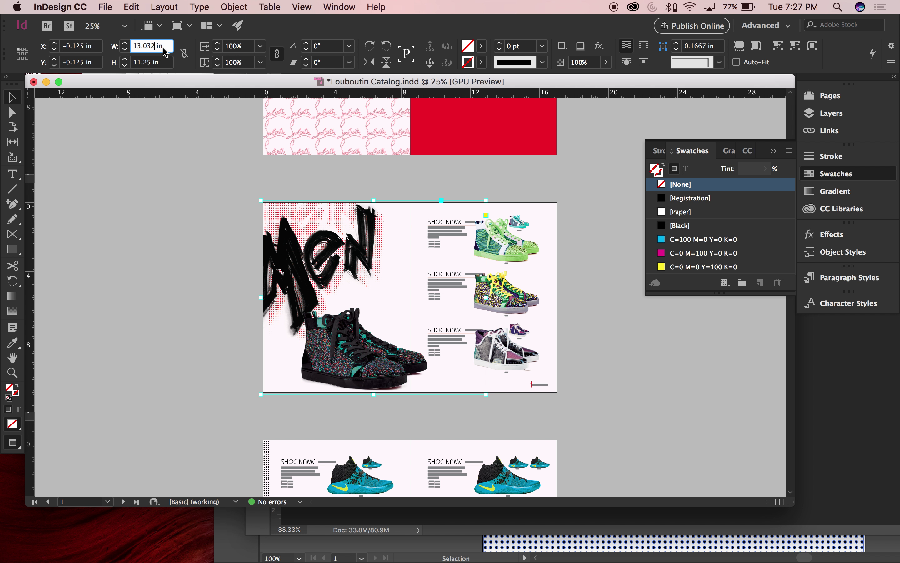
pyautogui.press('Return')
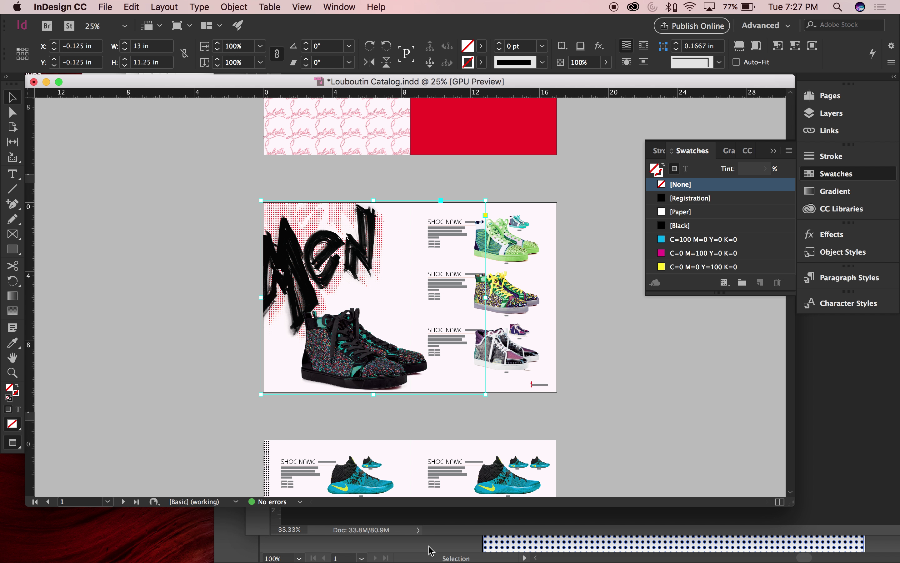
# Close the Cover Concept.ai window in Illustrator and switch to Mens_Section_Demo.psd in Photoshop, bringing its whole window into view.
pyautogui.click(323, 544)
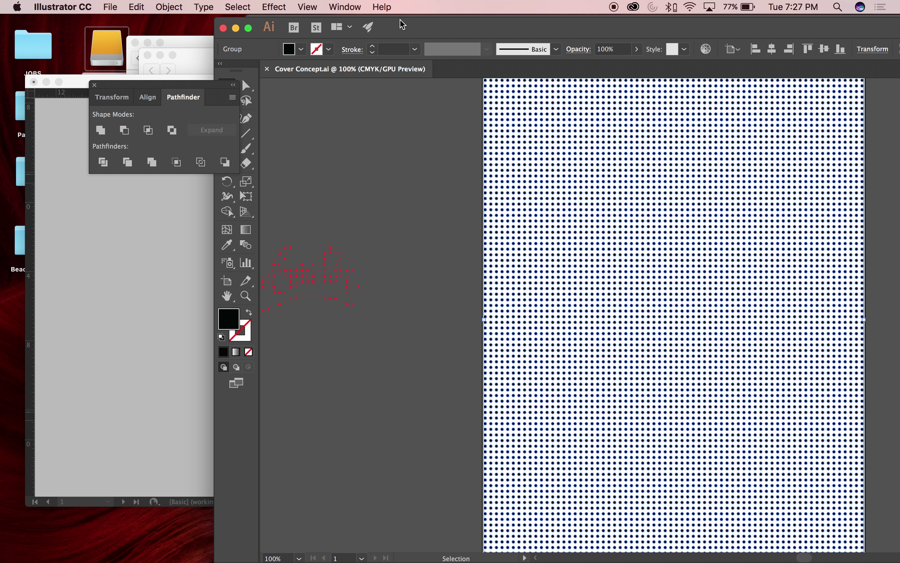
pyautogui.click(223, 28)
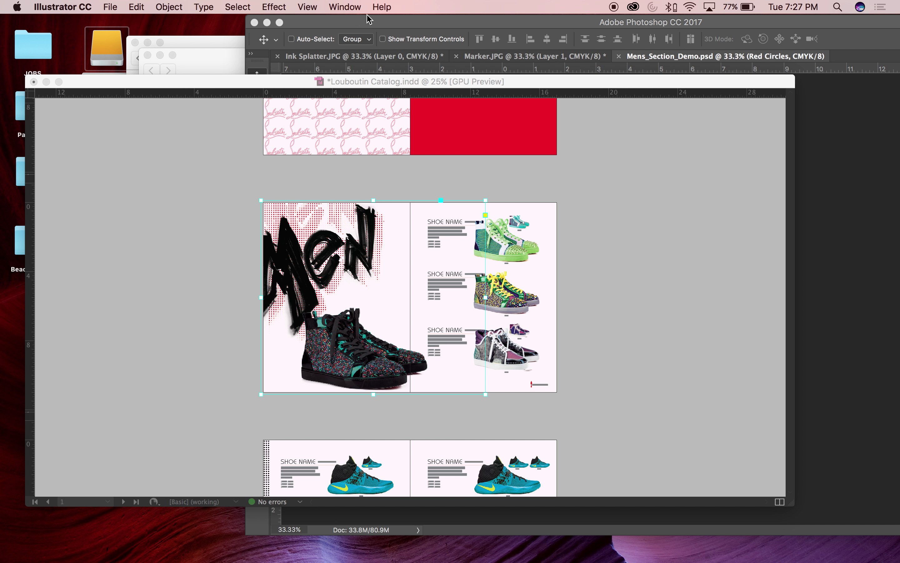
pyautogui.click(382, 25)
pyautogui.moveTo(383, 24); pyautogui.dragTo(147, 24)
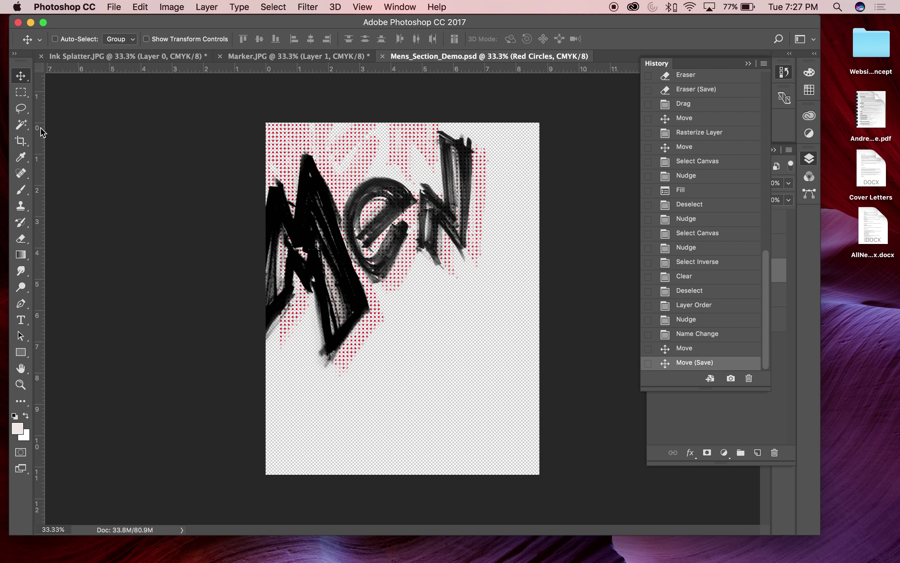
pyautogui.click(164, 5)
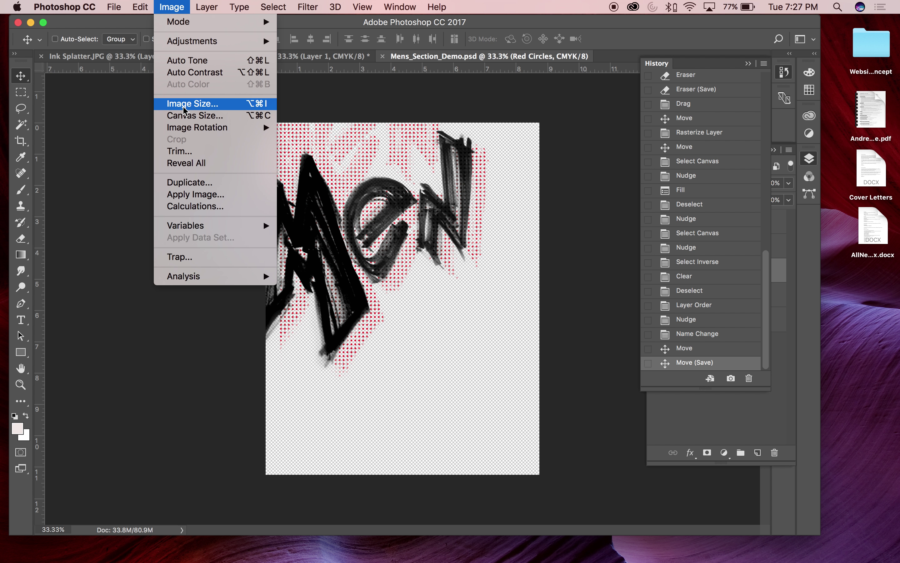
pyautogui.click(186, 116)
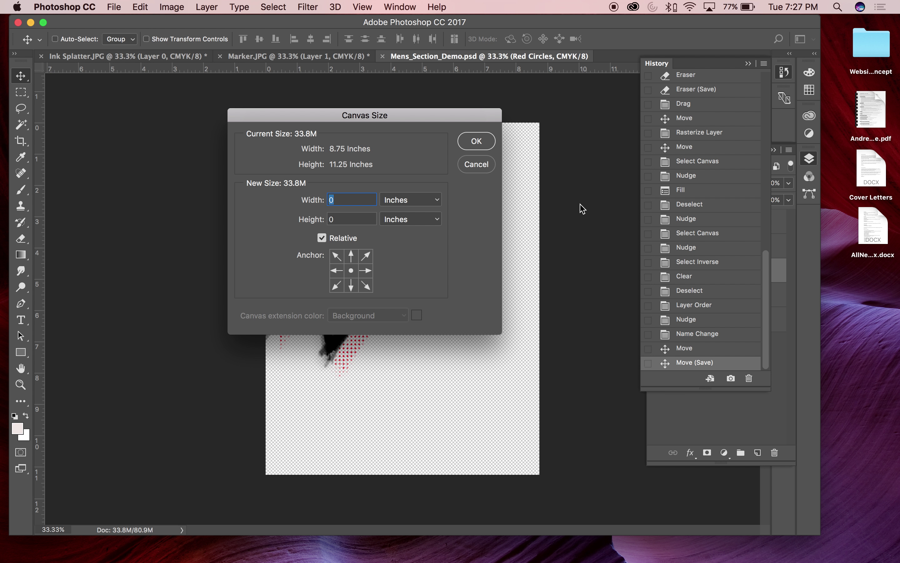
pyautogui.click(336, 272)
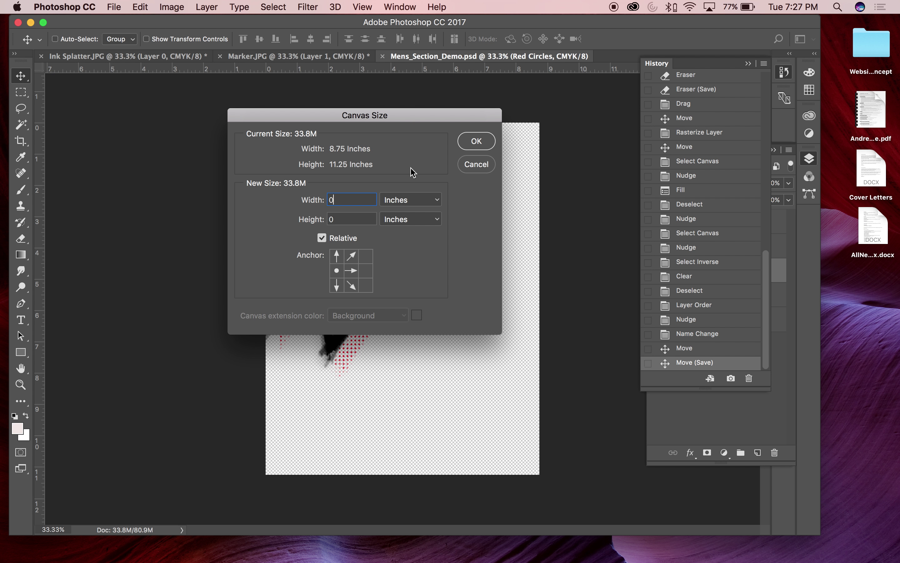
pyautogui.press('Up')
pyautogui.press('Up')
pyautogui.press('Up')
pyautogui.click(476, 164)
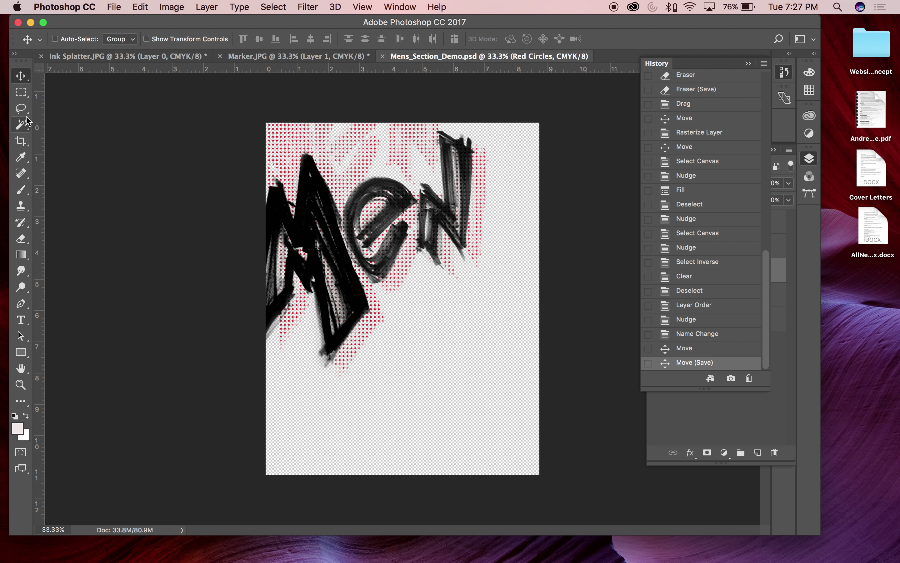
# Crop the Mens_Section_Demo.psd canvas outward on its right side to a width of about 13 in.
pyautogui.click(21, 141)
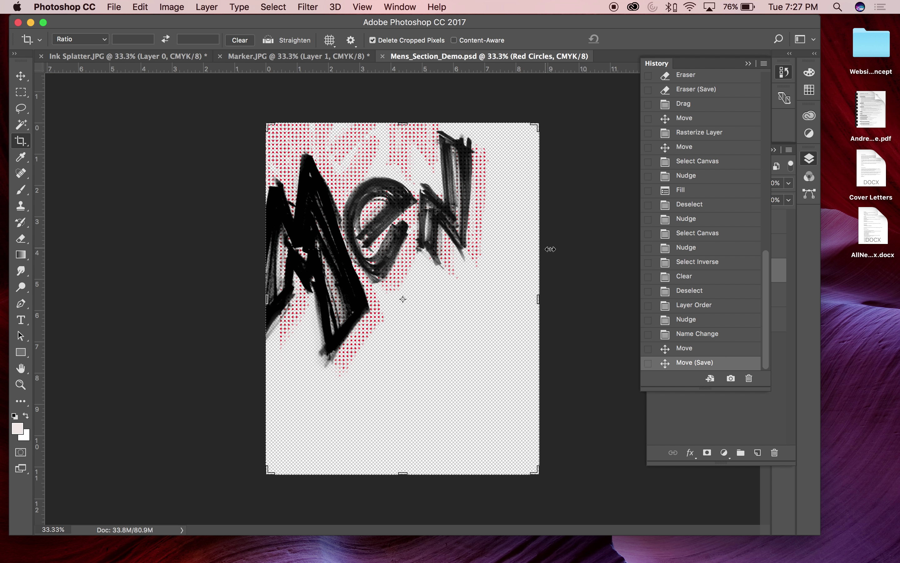
pyautogui.moveTo(539, 296); pyautogui.dragTo(605, 293)
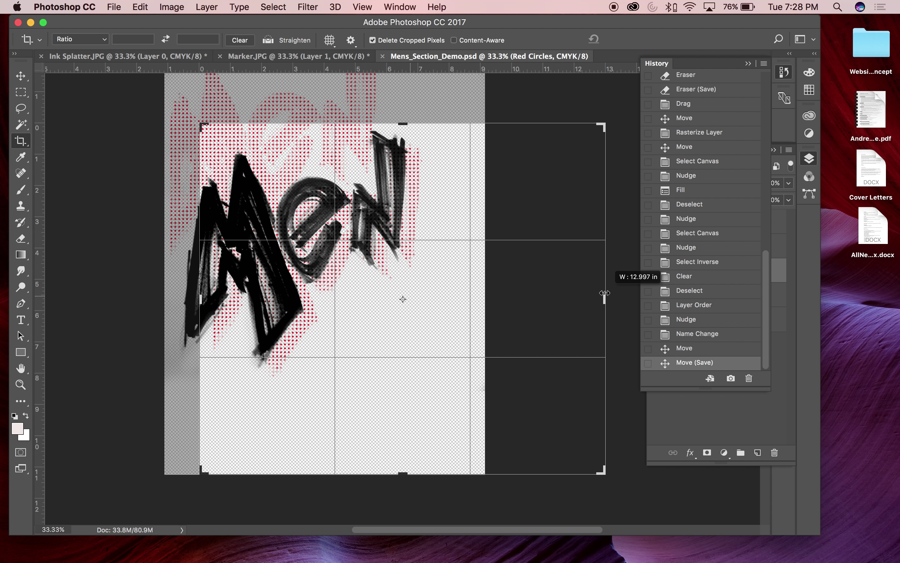
pyautogui.moveTo(605, 293); pyautogui.dragTo(605, 293)
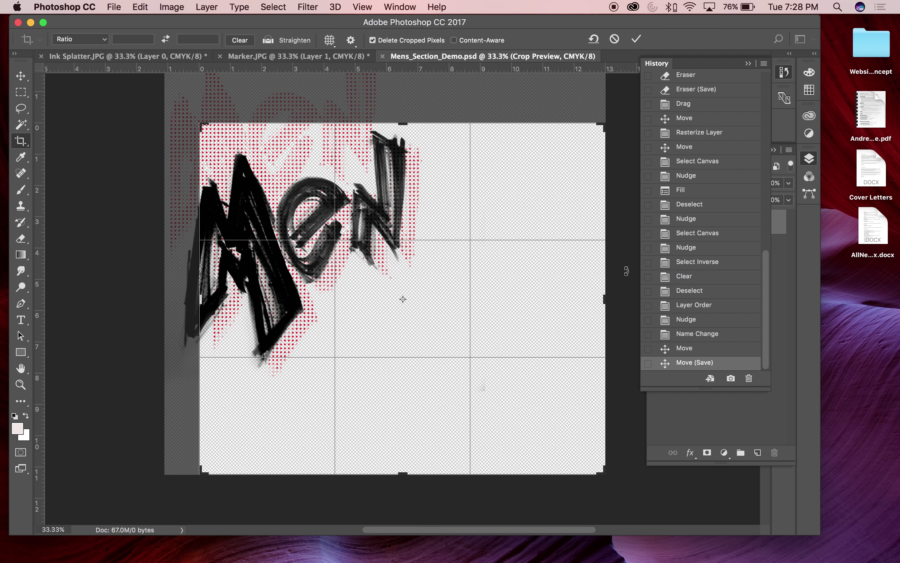
pyautogui.click(21, 77)
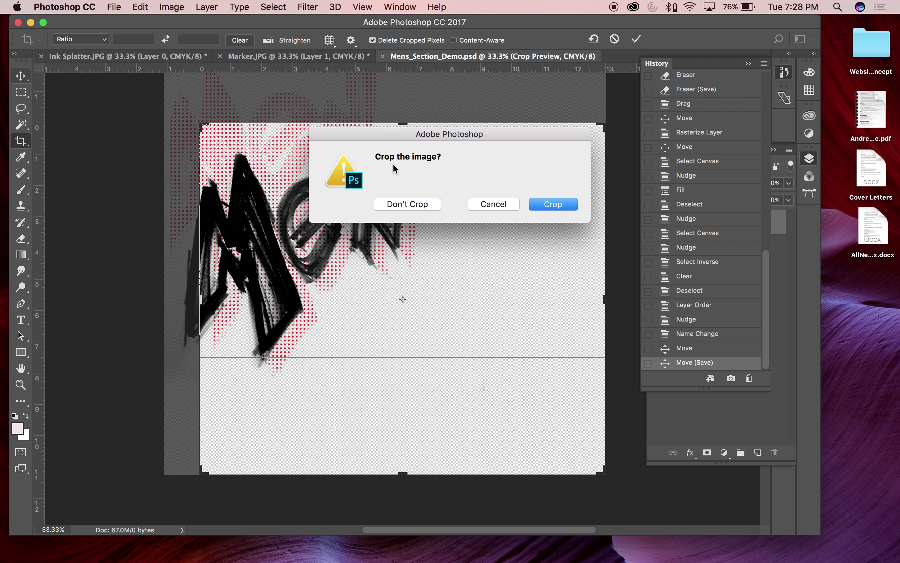
pyautogui.click(551, 204)
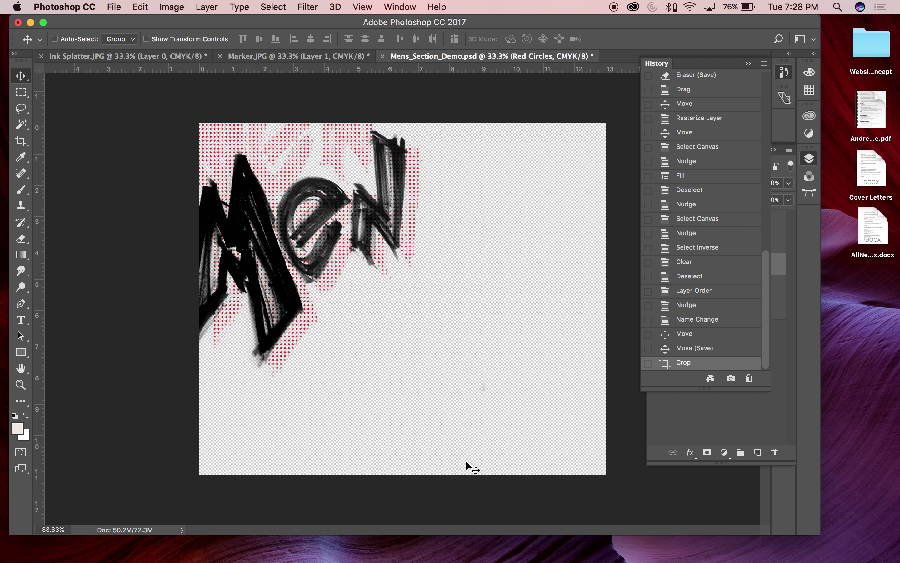
# Inspect the stray smudge in the widened canvas area and make Layer 0 visible behind the artwork.
pyautogui.press('super+equal')
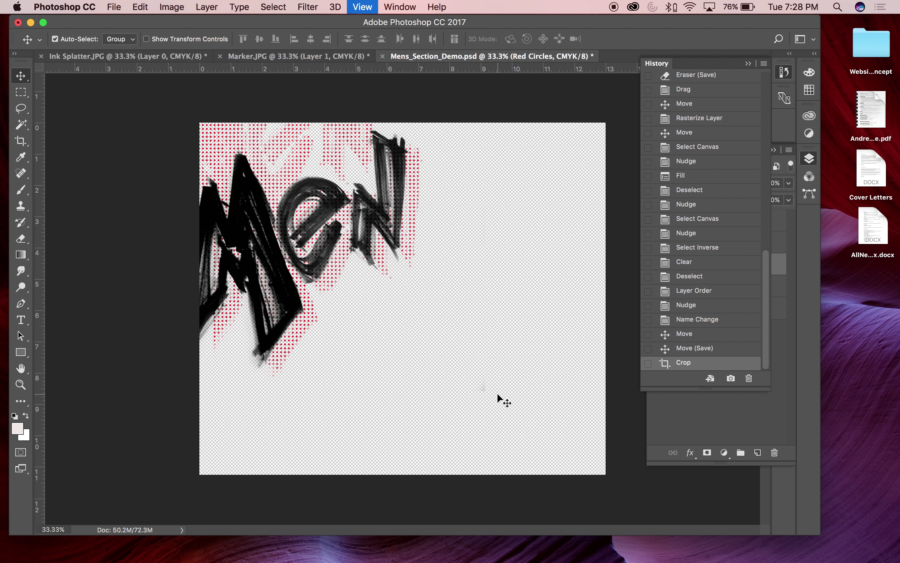
pyautogui.click(712, 415)
pyautogui.press('super+equal')
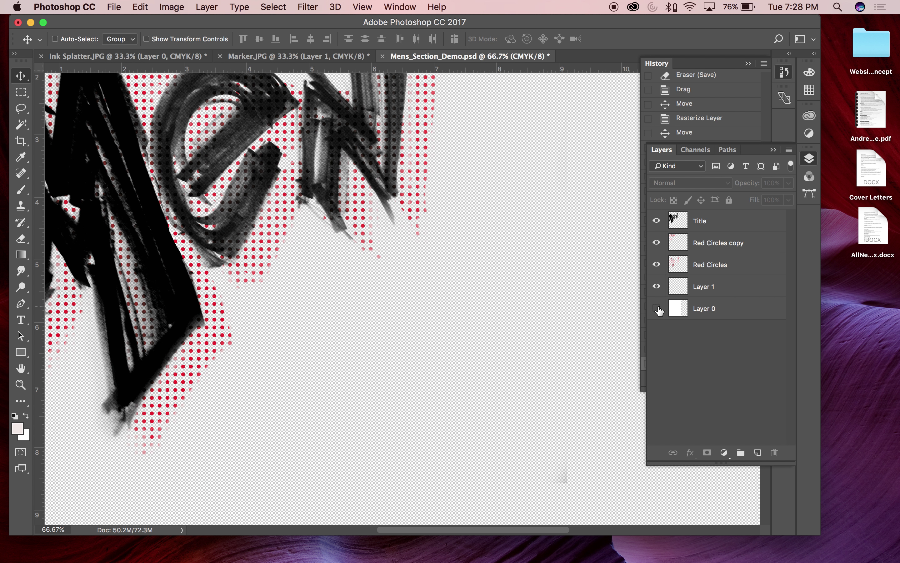
pyautogui.click(658, 309)
pyautogui.press('super+minus')
pyautogui.press('super+minus')
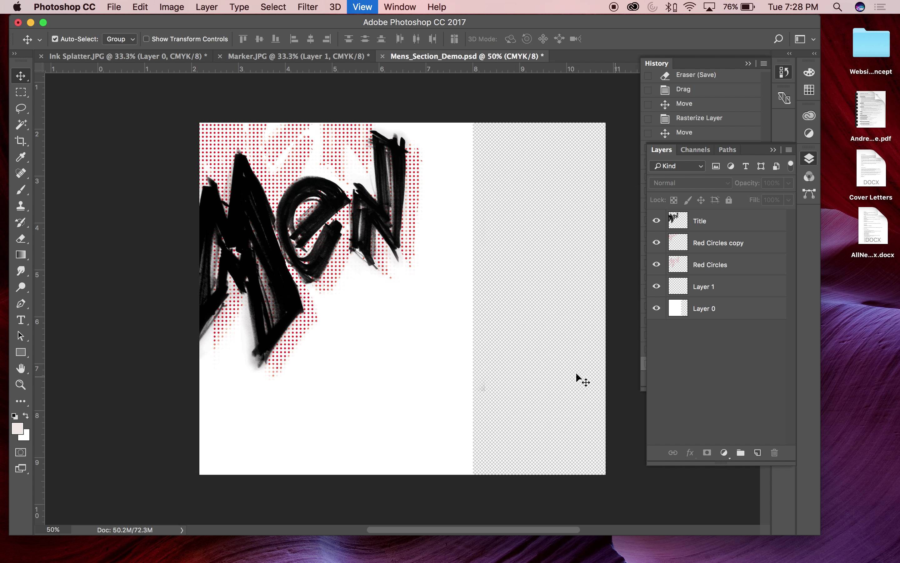
# Fill the entire canvas on Layer 0 with white at 100% opacity and deselect.
pyautogui.press('super+a')
pyautogui.click(139, 7)
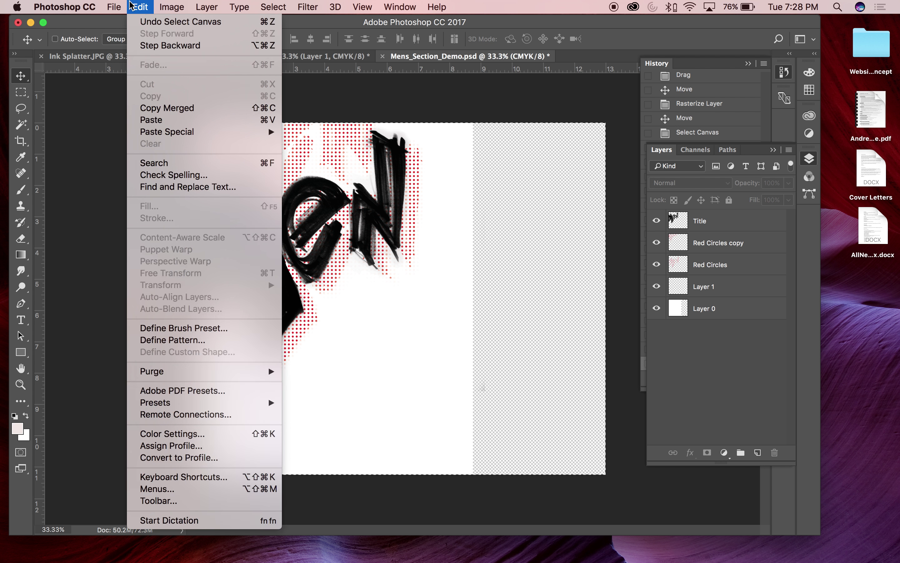
pyautogui.click(105, 209)
pyautogui.click(730, 308)
pyautogui.click(239, 6)
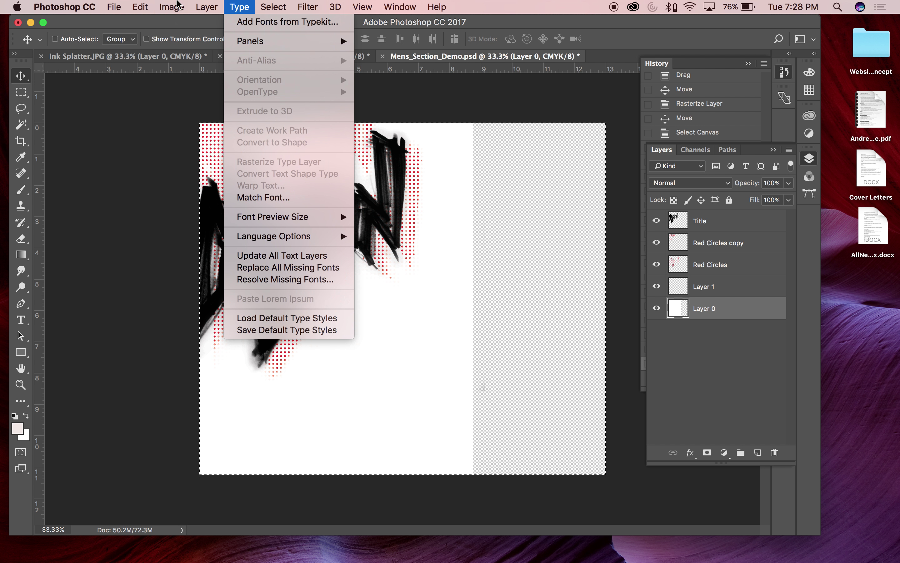
pyautogui.click(179, 206)
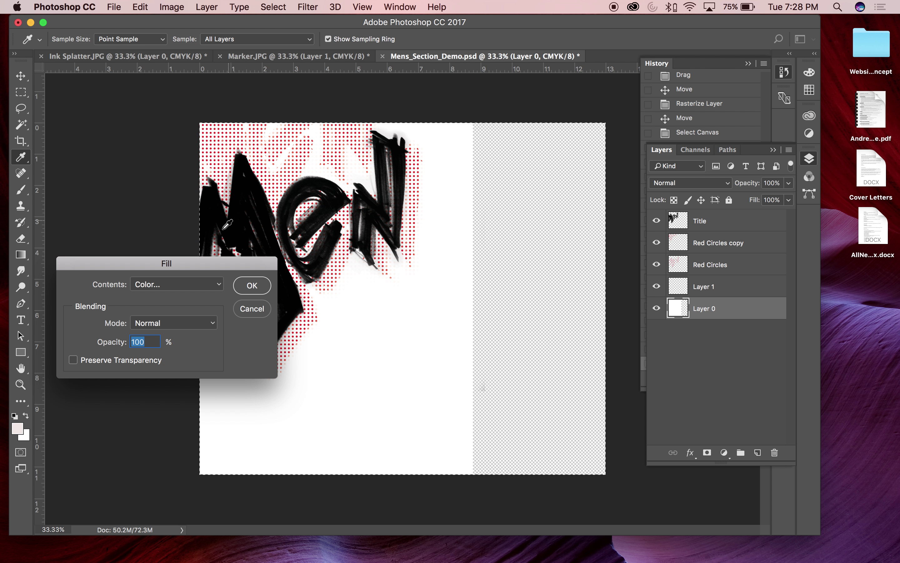
pyautogui.click(211, 291)
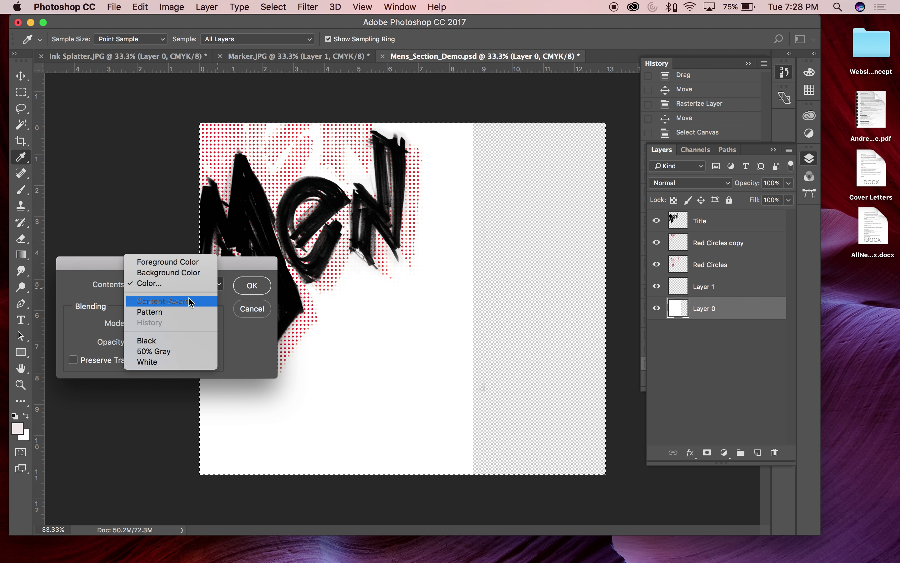
pyautogui.click(162, 359)
pyautogui.click(252, 286)
pyautogui.press('v')
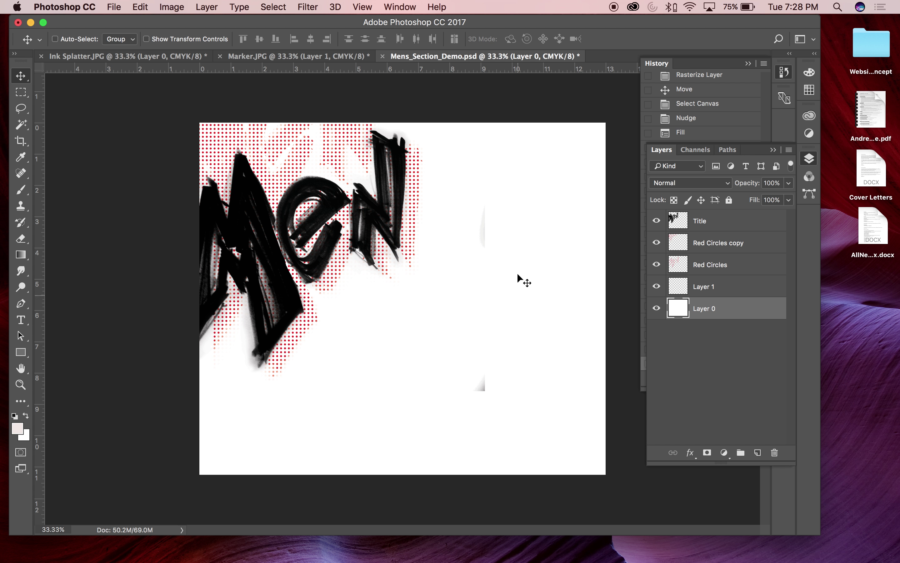
# Remove the stray smudges to the right of the Men lettering from the Title layer and save the document.
pyautogui.click(709, 225)
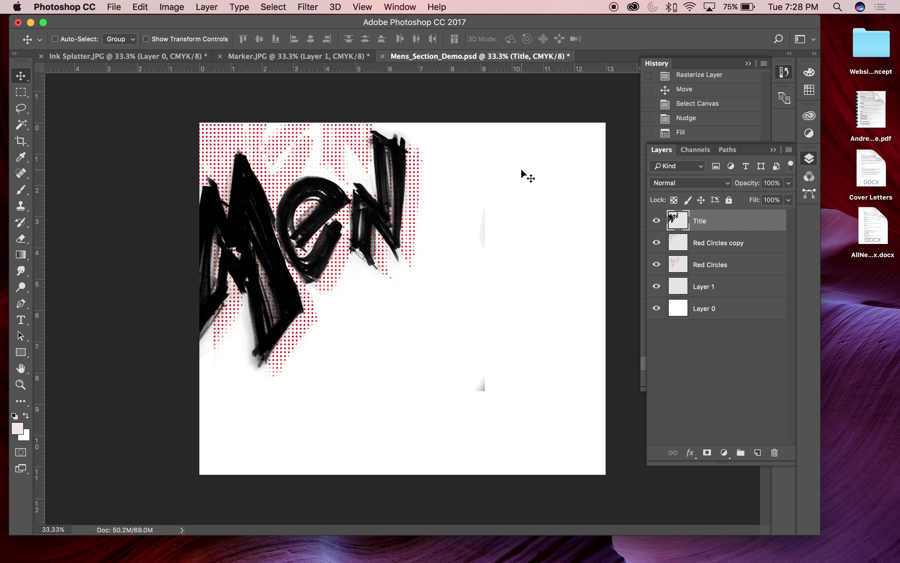
pyautogui.press('m')
pyautogui.moveTo(531, 178); pyautogui.dragTo(454, 413)
pyautogui.press('Left')
pyautogui.press('super+a')
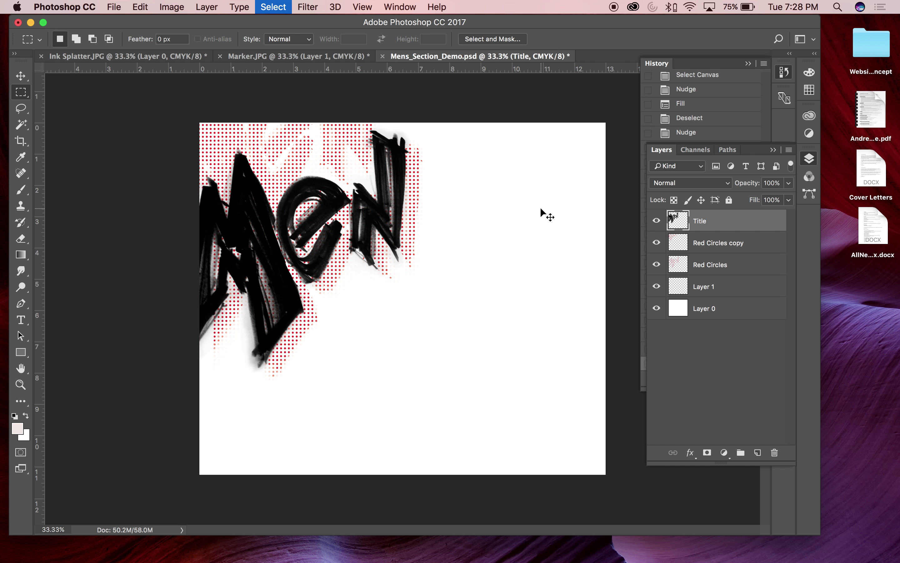
pyautogui.press('v')
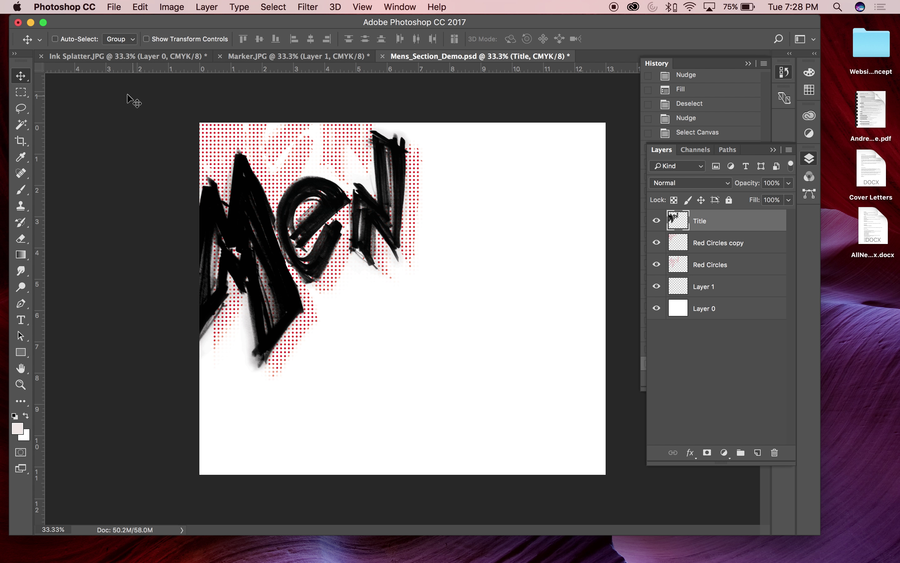
pyautogui.press('super+s')
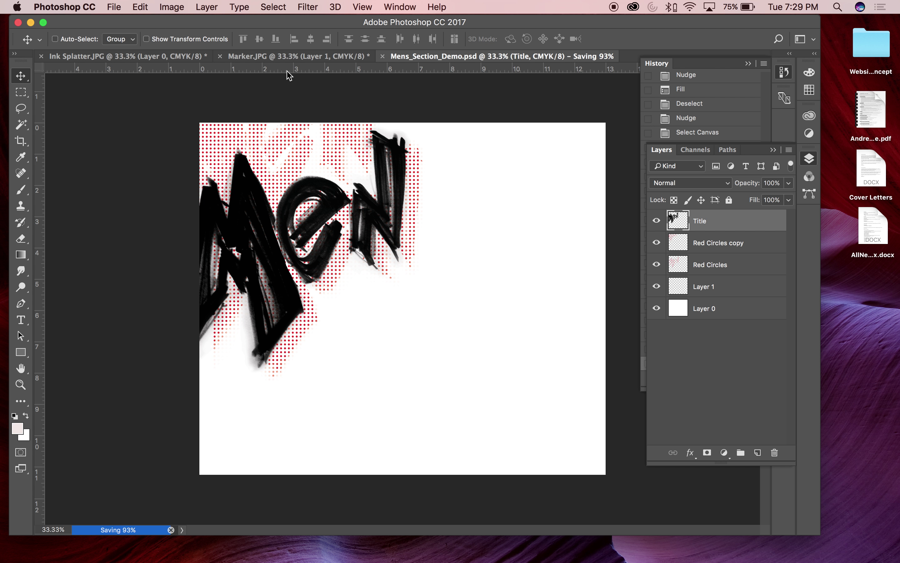
# Close Marker.JPG without saving its changes.
pyautogui.click(262, 57)
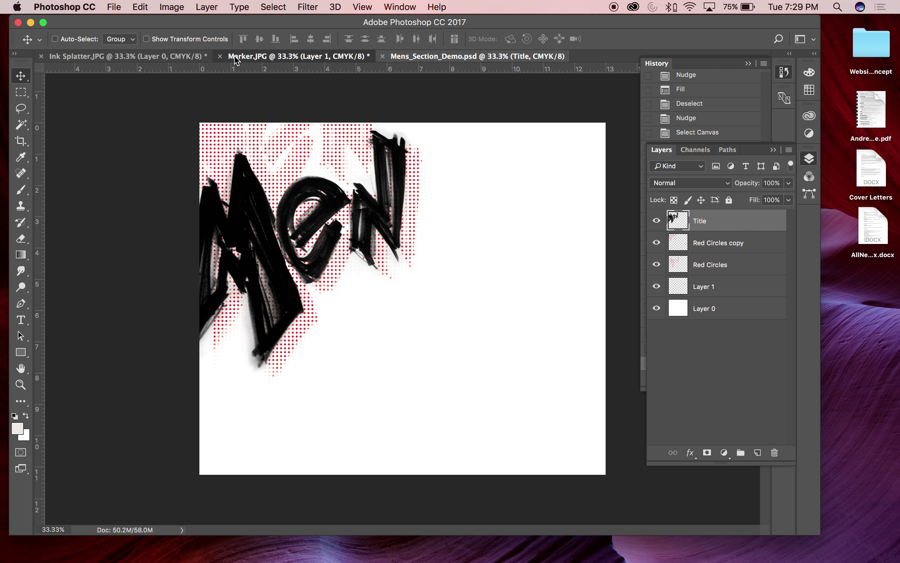
pyautogui.click(221, 56)
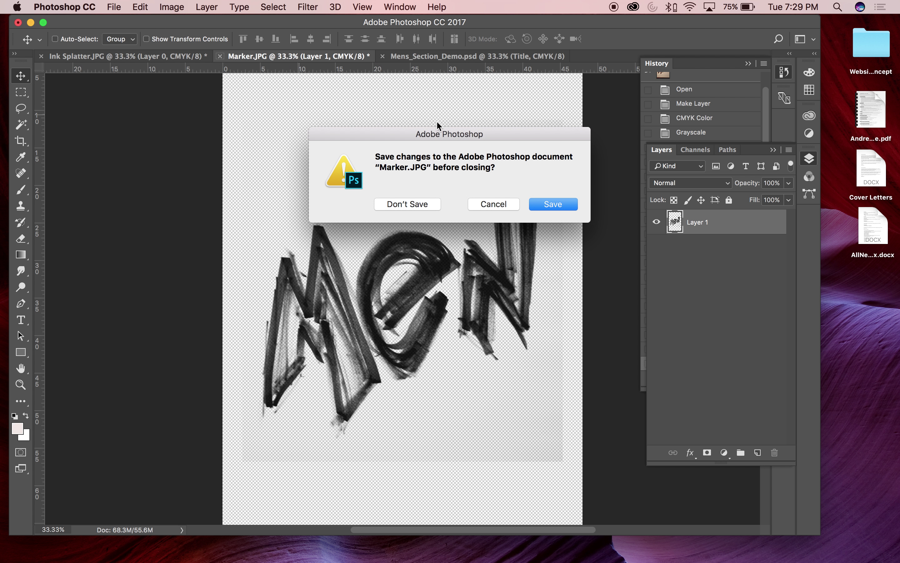
pyautogui.click(407, 204)
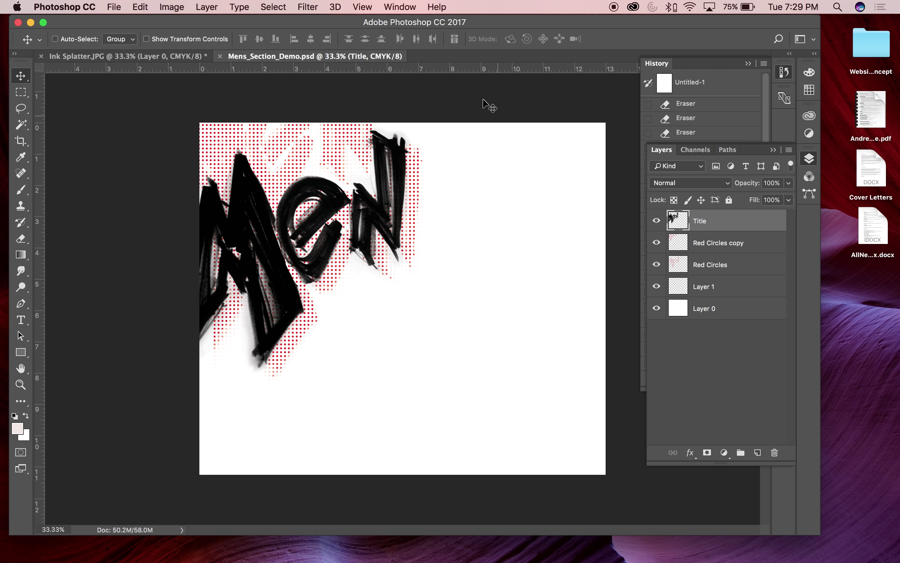
# Show Ink Splatter.JPG at 25% and view its Magenta and Yellow channels, ending on the CMYK composite.
pyautogui.click(127, 56)
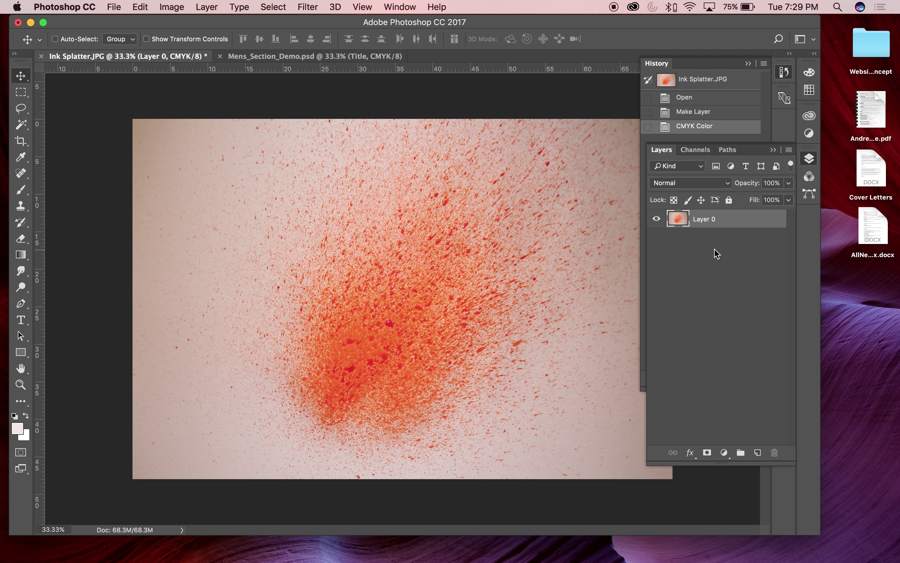
pyautogui.press('super+plus')
pyautogui.press('super+minus')
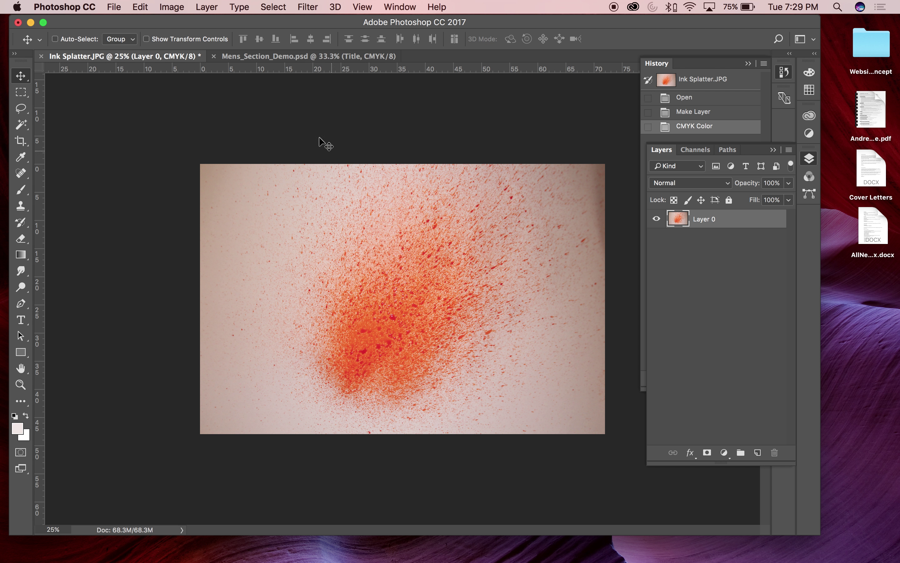
pyautogui.click(698, 151)
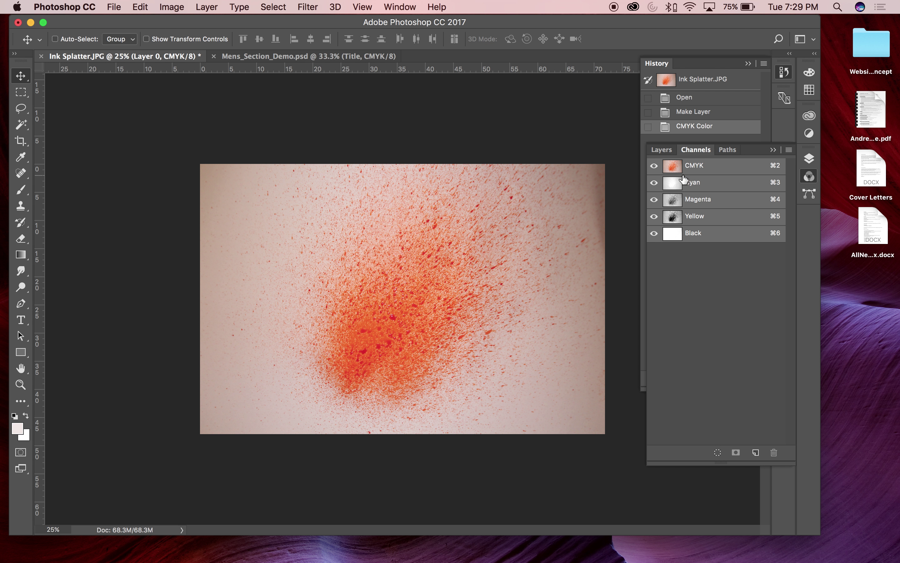
pyautogui.click(700, 221)
pyautogui.click(698, 201)
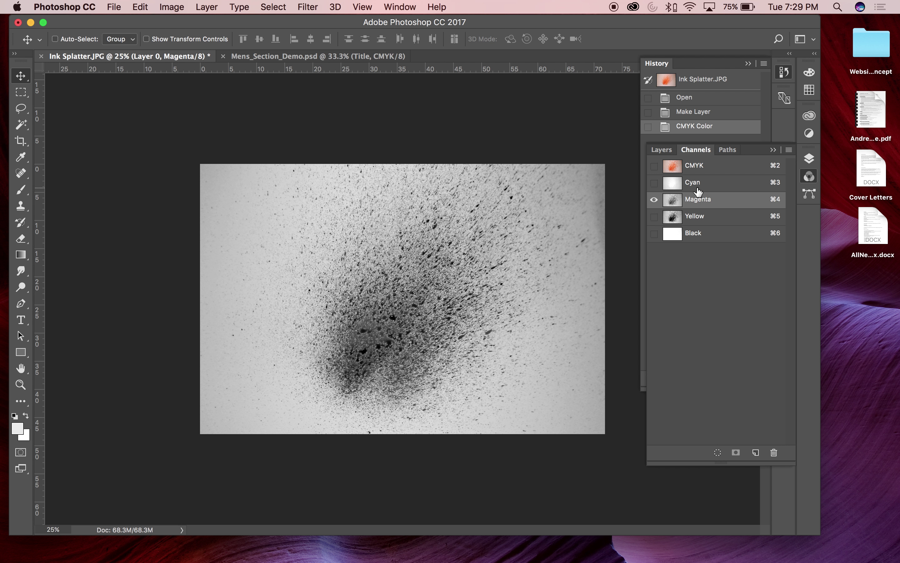
pyautogui.click(691, 220)
pyautogui.click(691, 167)
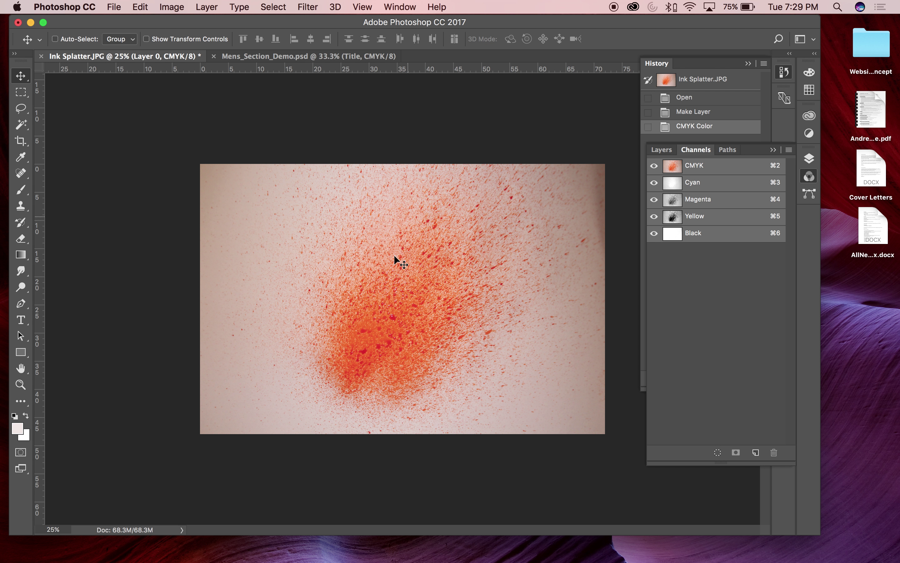
# Compare the ink splatter's contrast in the individual Cyan, Magenta and Yellow channels.
pyautogui.click(702, 185)
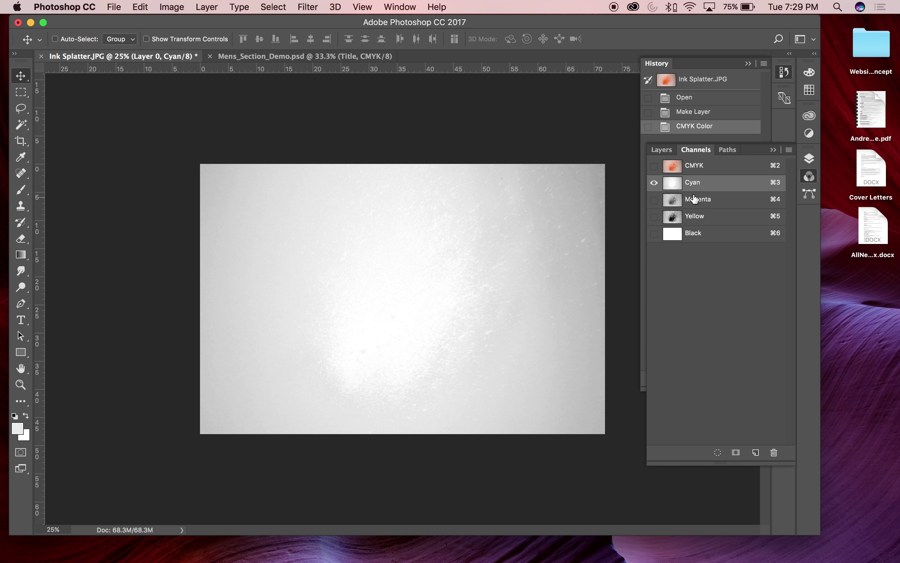
pyautogui.click(703, 170)
pyautogui.click(703, 184)
pyautogui.click(708, 204)
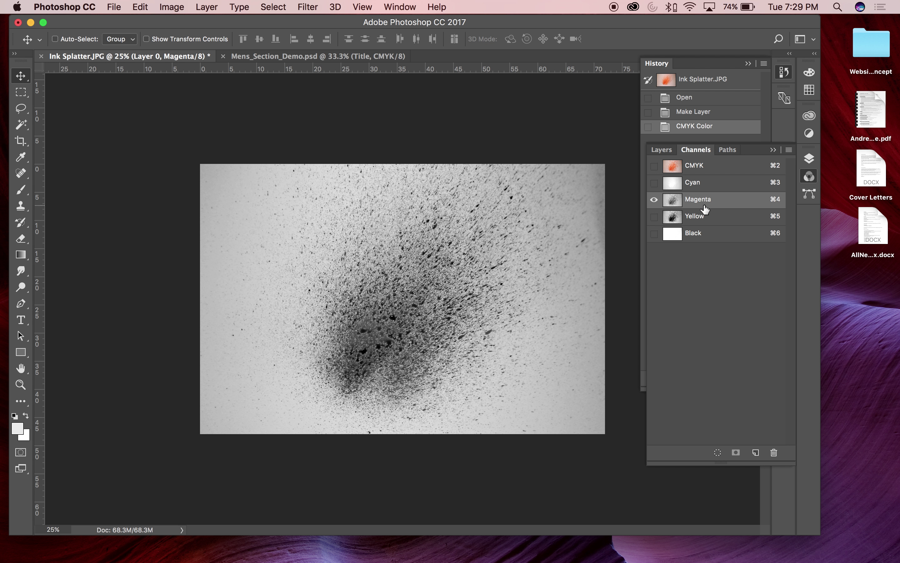
pyautogui.click(699, 215)
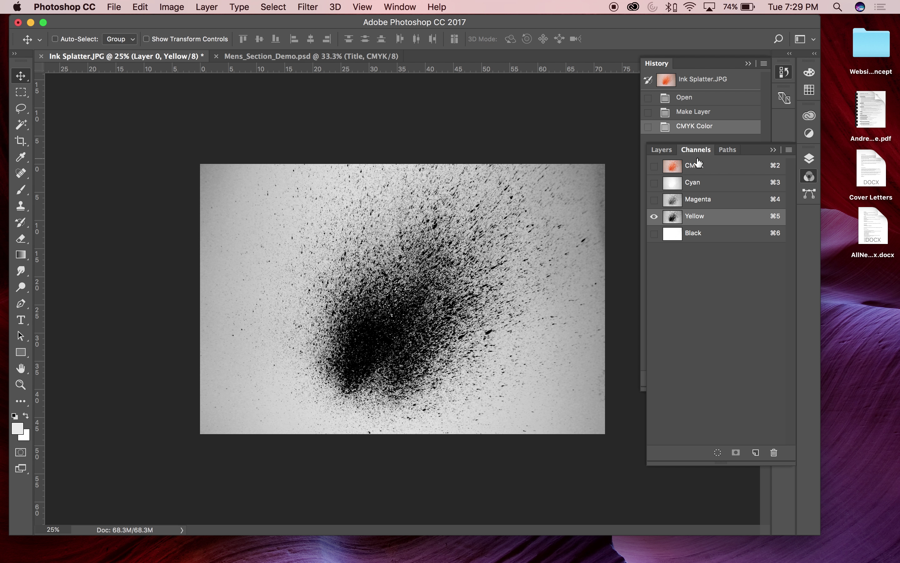
# Load the ink splatter's Yellow channel as a selection and invert it so the dark ink is selected.
pyautogui.click(691, 167)
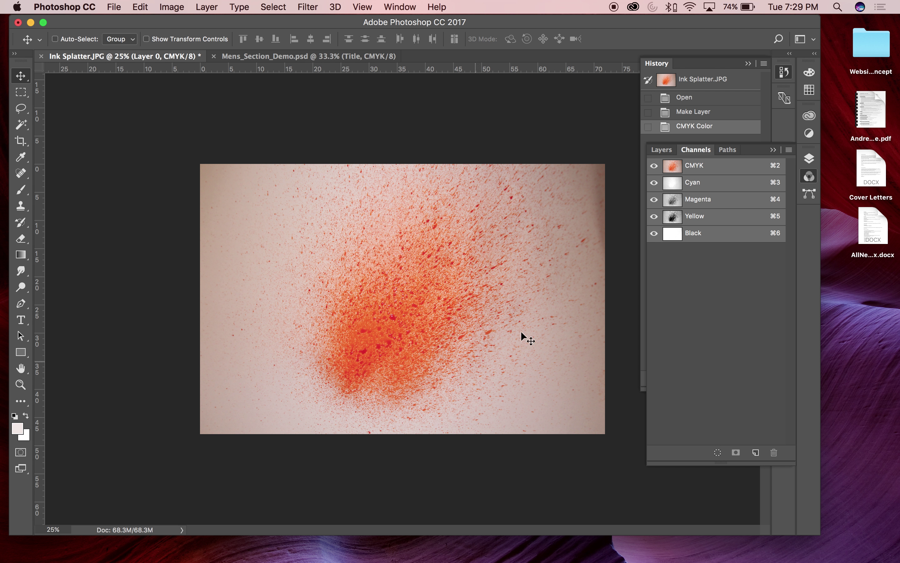
pyautogui.click(690, 217)
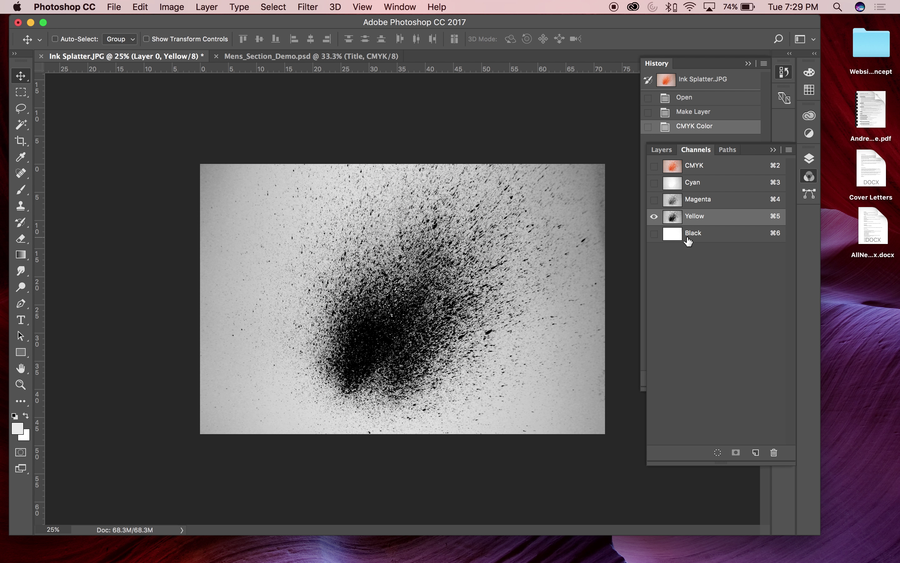
pyautogui.click(688, 237)
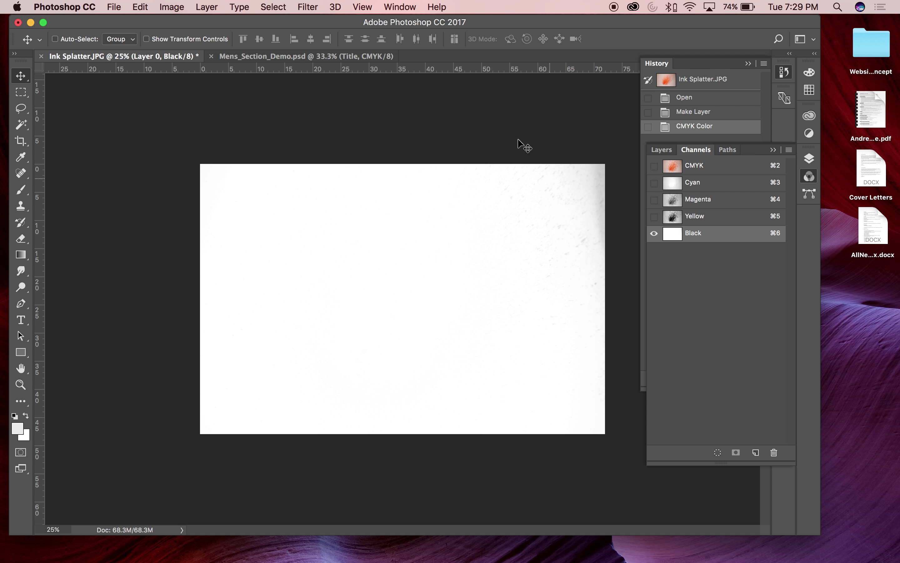
pyautogui.click(704, 218)
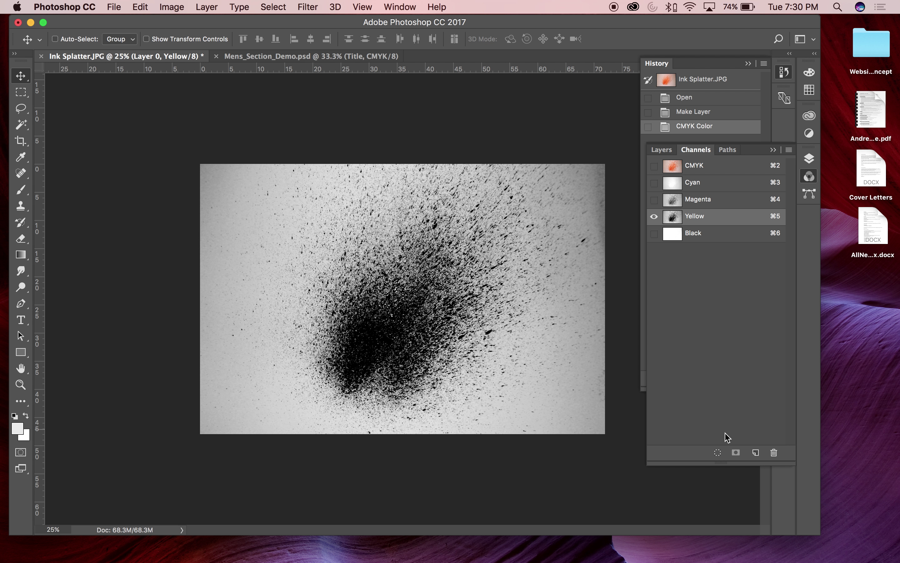
pyautogui.click(717, 453)
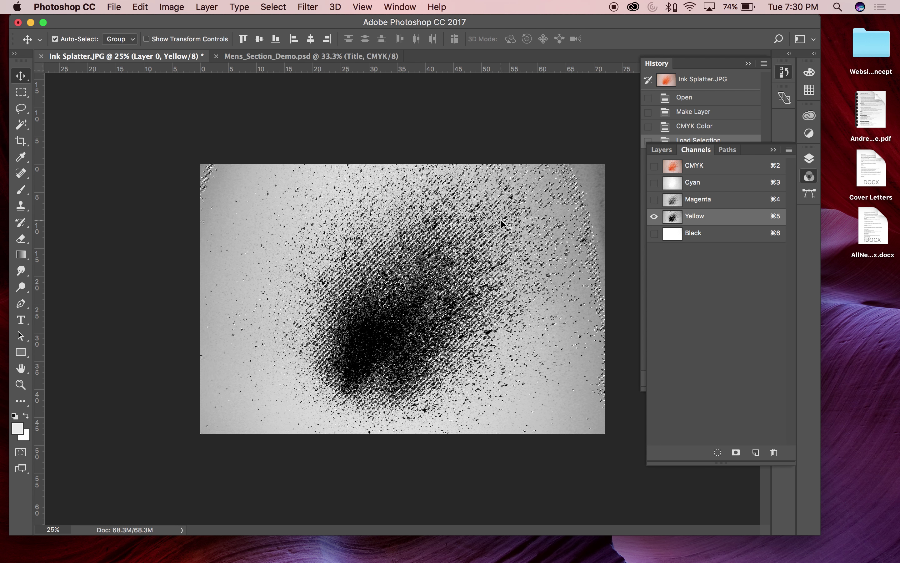
pyautogui.press('super')
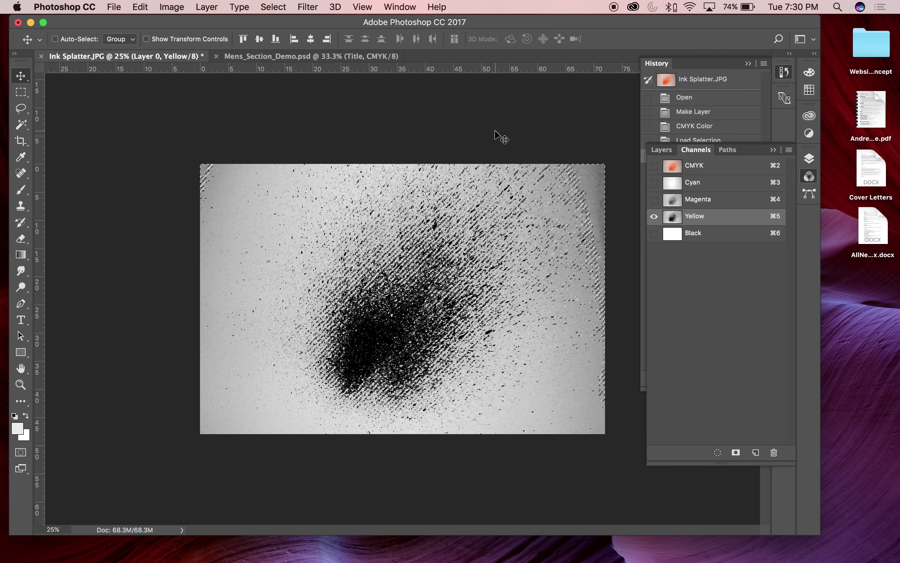
# Fill the ink selection on a new layer with the colour C 75, M 67, Y 67, K 90 at 100% opacity, and deselect.
pyautogui.click(661, 151)
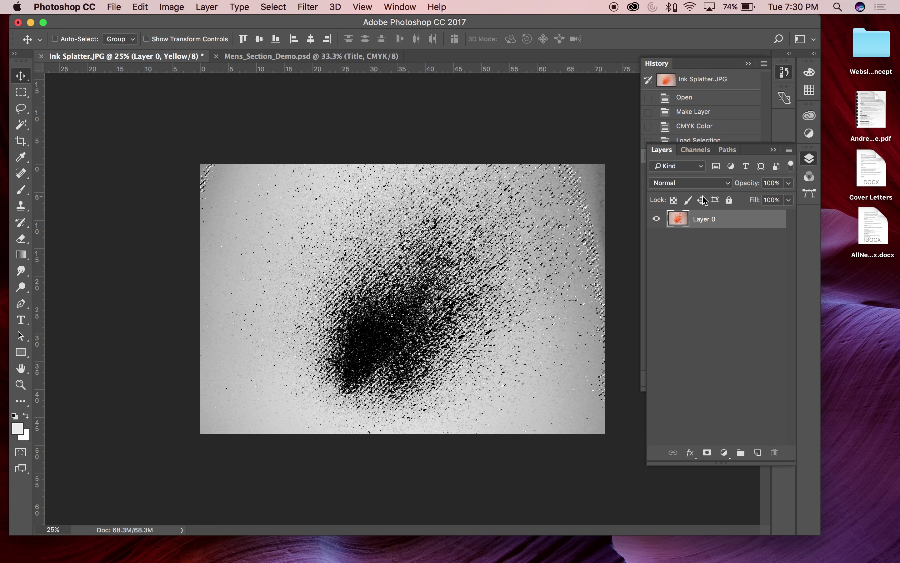
pyautogui.click(756, 451)
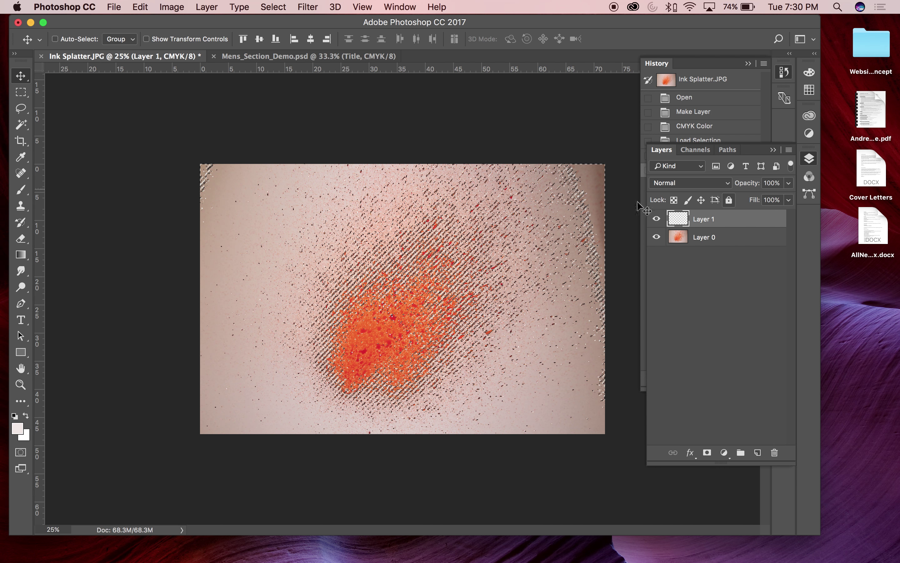
pyautogui.click(140, 7)
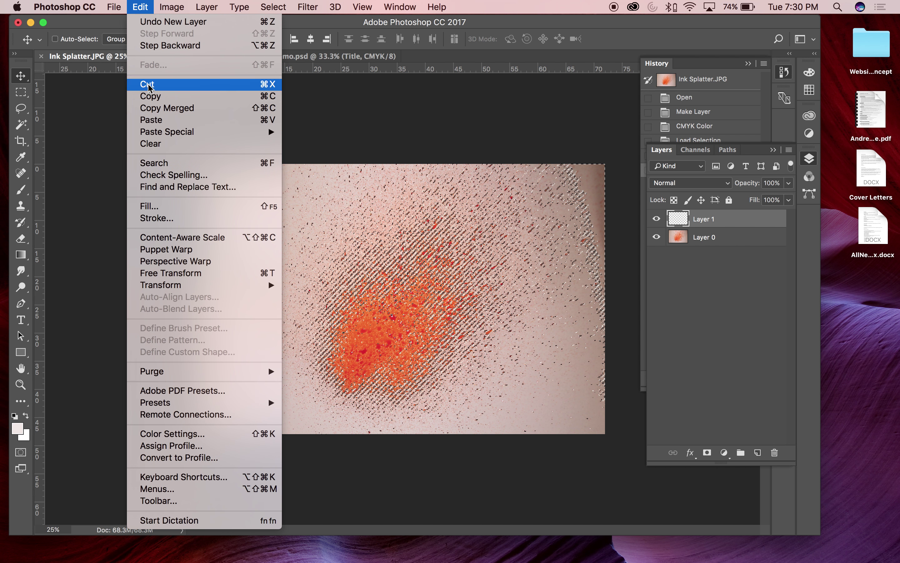
pyautogui.click(150, 206)
pyautogui.click(191, 284)
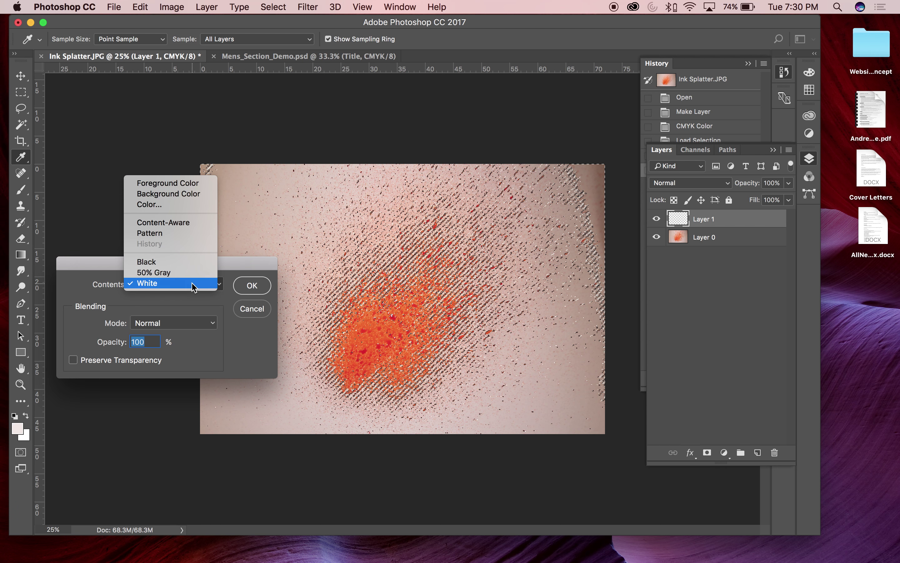
pyautogui.click(156, 205)
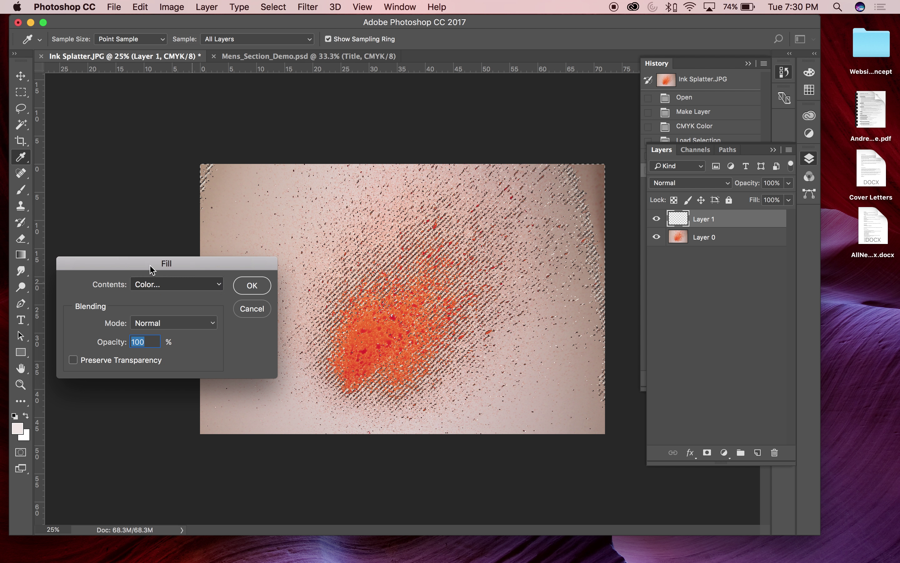
pyautogui.write('75')
pyautogui.press('Tab')
pyautogui.write('67')
pyautogui.press('Tab')
pyautogui.write('67')
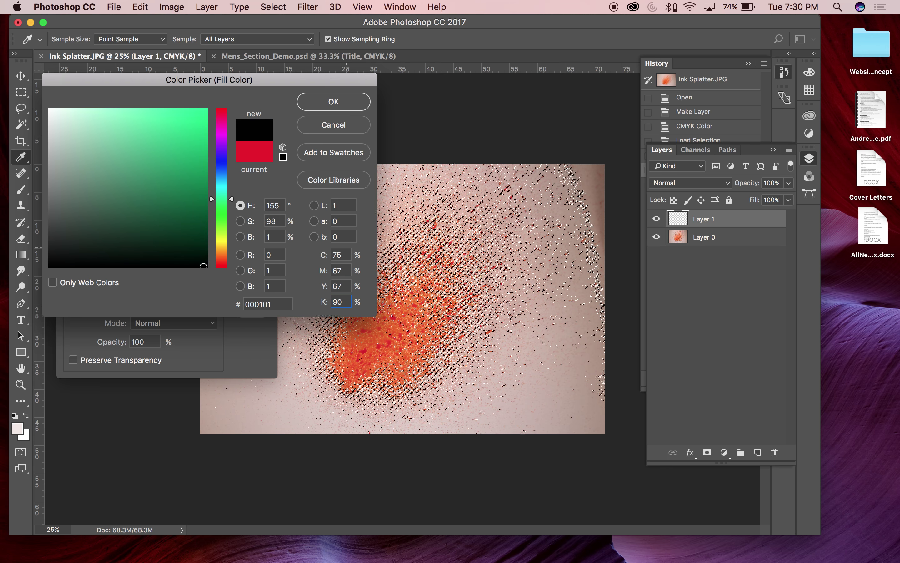
pyautogui.press('Return')
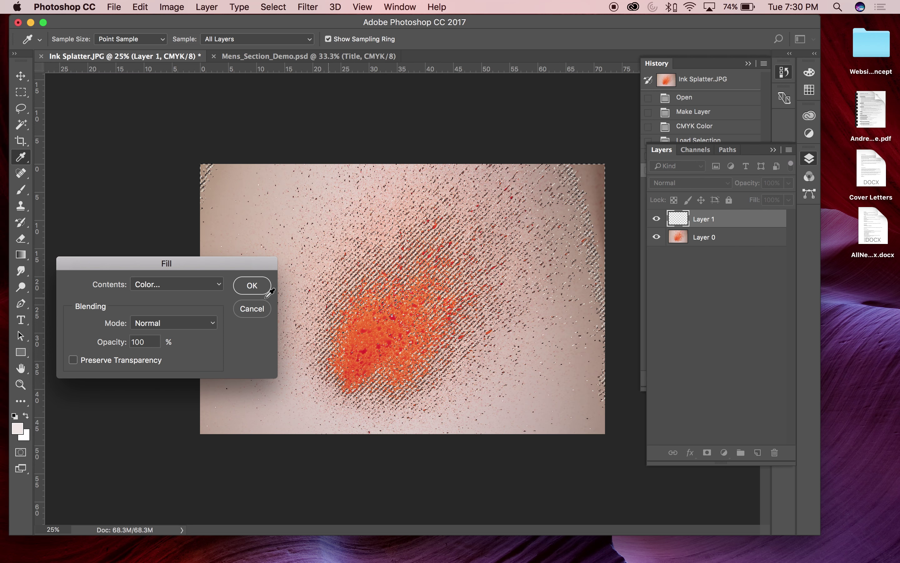
pyautogui.click(252, 285)
pyautogui.press('v')
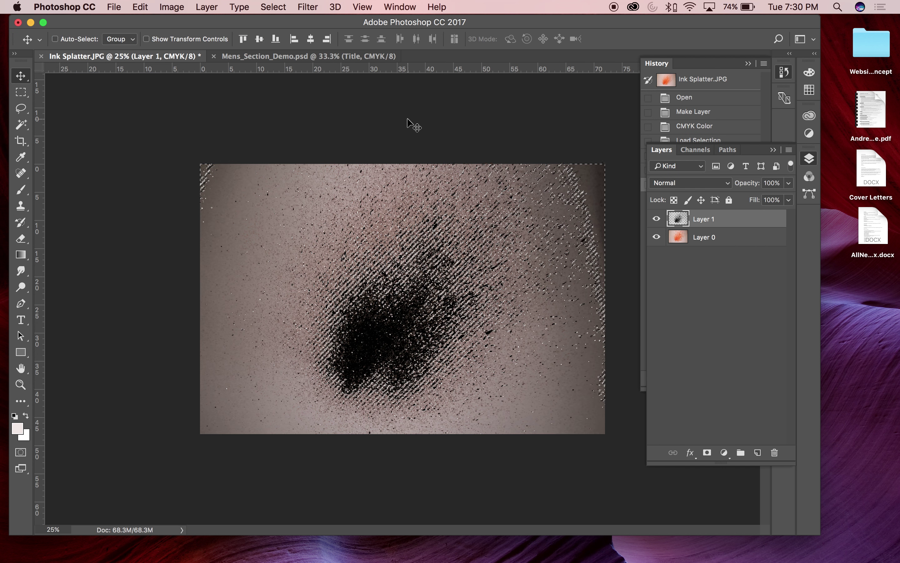
pyautogui.press('super+d')
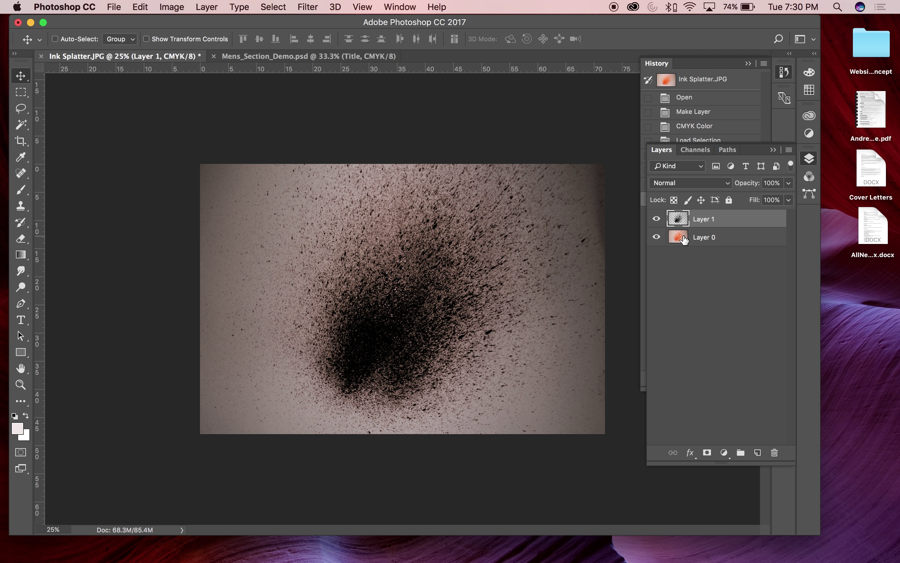
# Delete the original photo layer, Layer 0, and examine the extracted black splatter at up to 100% zoom.
pyautogui.click(683, 240)
pyautogui.press('Delete')
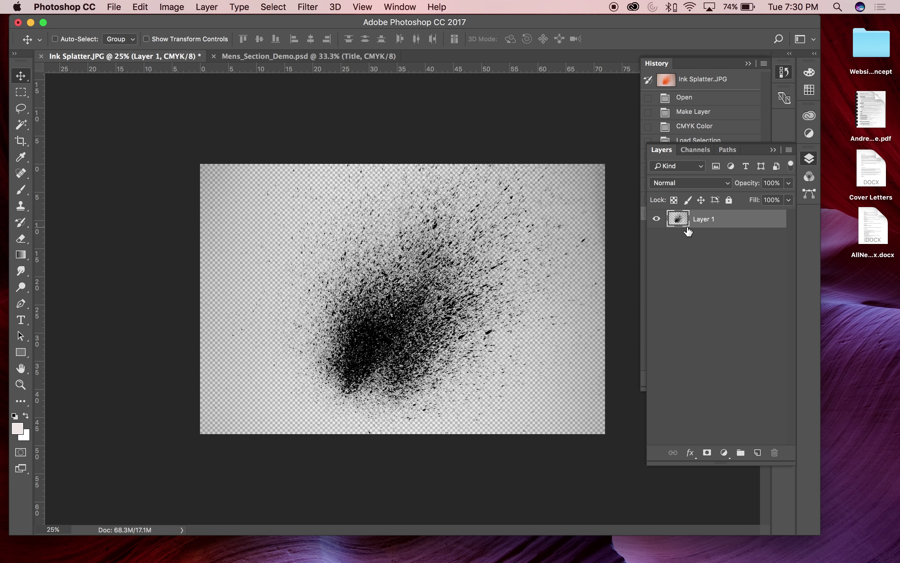
pyautogui.press('super+equal')
pyautogui.press('super+equal')
pyautogui.press('super+equal')
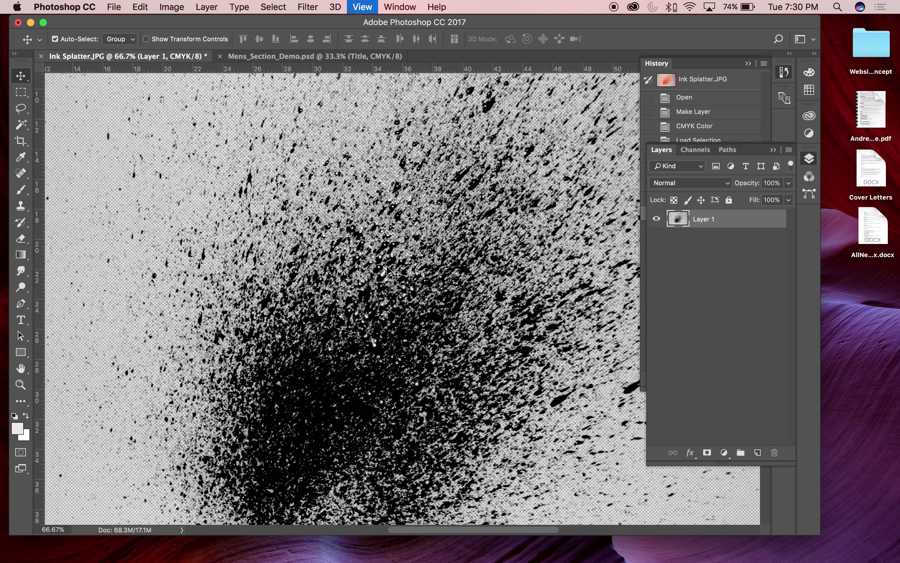
pyautogui.press('super+equal')
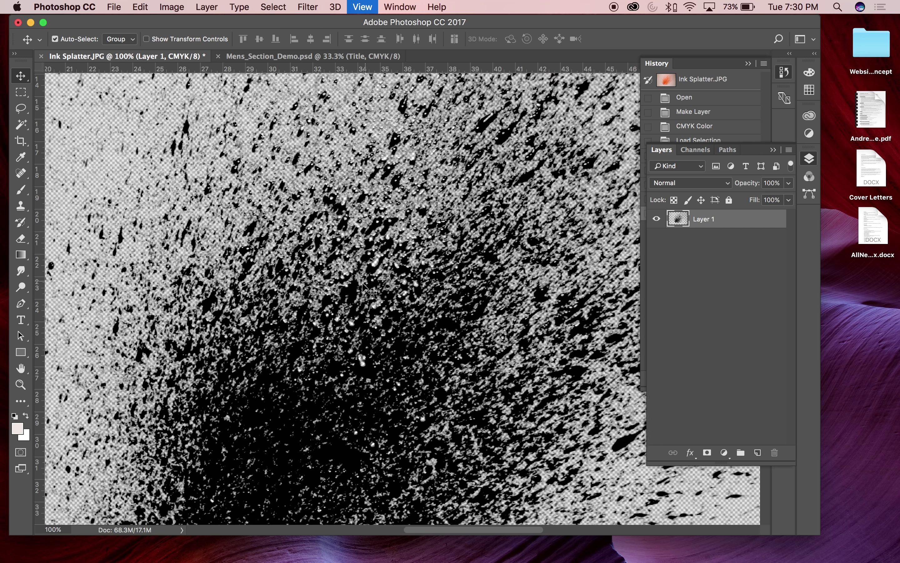
pyautogui.press('super+minus')
pyautogui.press('super+minus')
pyautogui.press('super+minus')
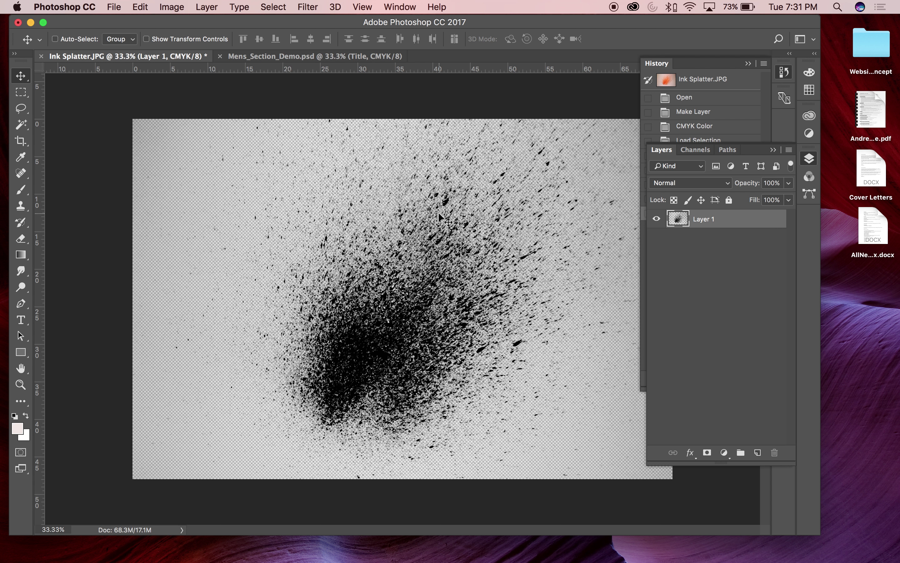
# Restore the splatter selection, invert it, clear the gray background haze from Layer 1 with three deletions, and deselect.
pyautogui.moveTo(422, 220); pyautogui.dragTo(392, 205)
pyautogui.press('super+z')
pyautogui.press('super+shift+d')
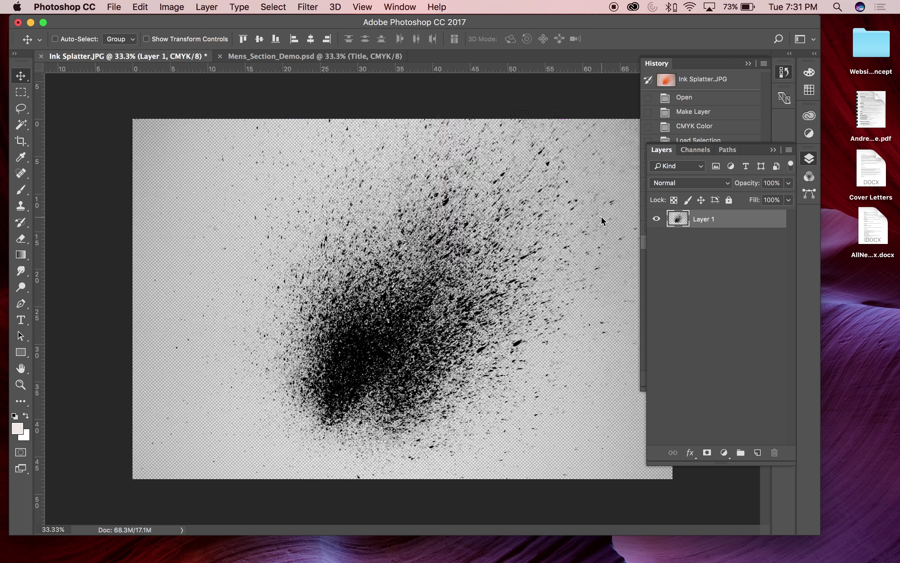
pyautogui.press('super+shift+i')
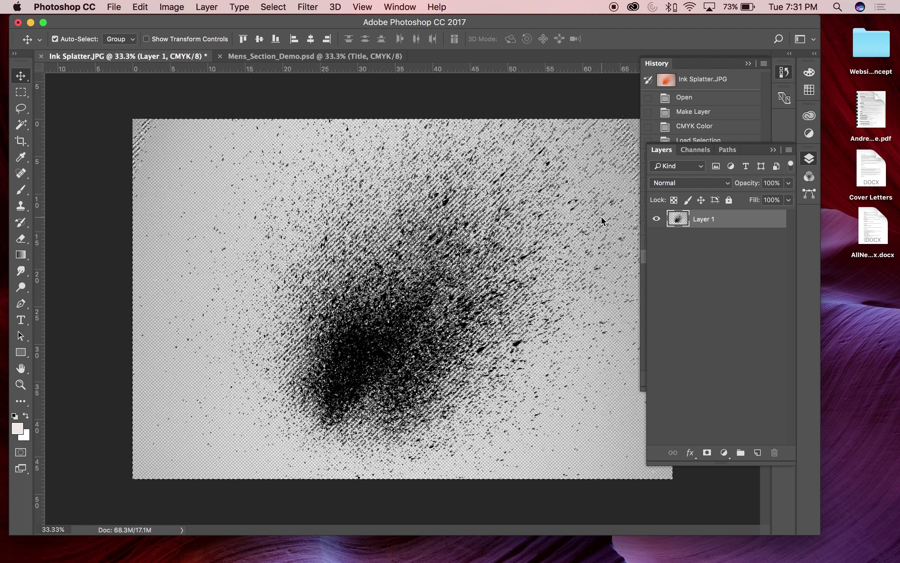
pyautogui.press('Delete')
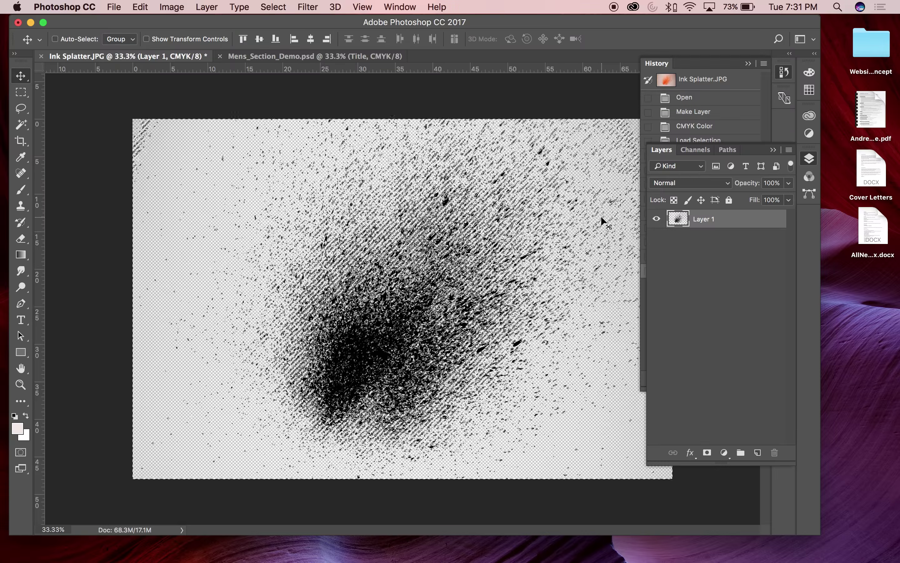
pyautogui.press('Delete')
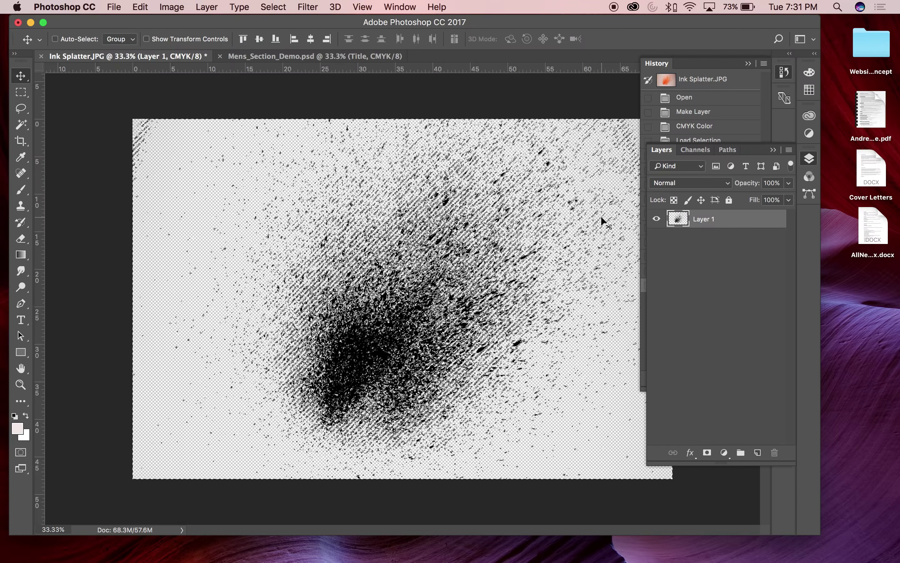
pyautogui.press('Delete')
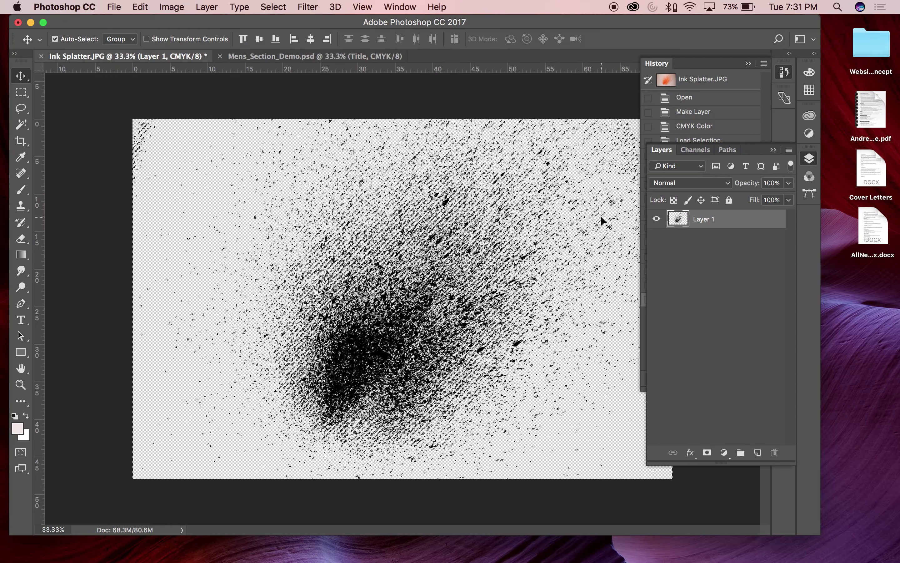
pyautogui.press('super+d')
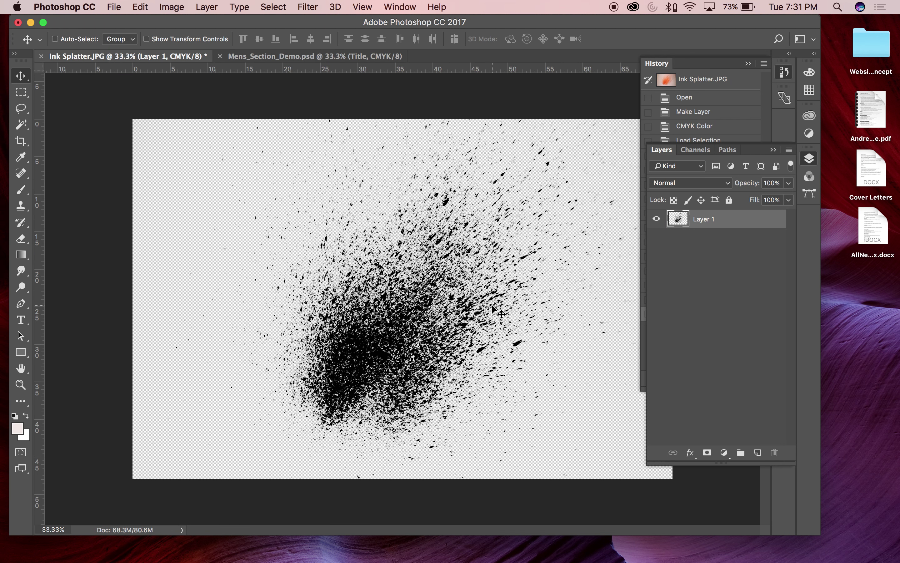
# Check the splatter layer for leftover haze by shifting it, and copy it into Mens_Section_Demo.psd below the Men lettering.
pyautogui.moveTo(484, 309); pyautogui.dragTo(382, 275)
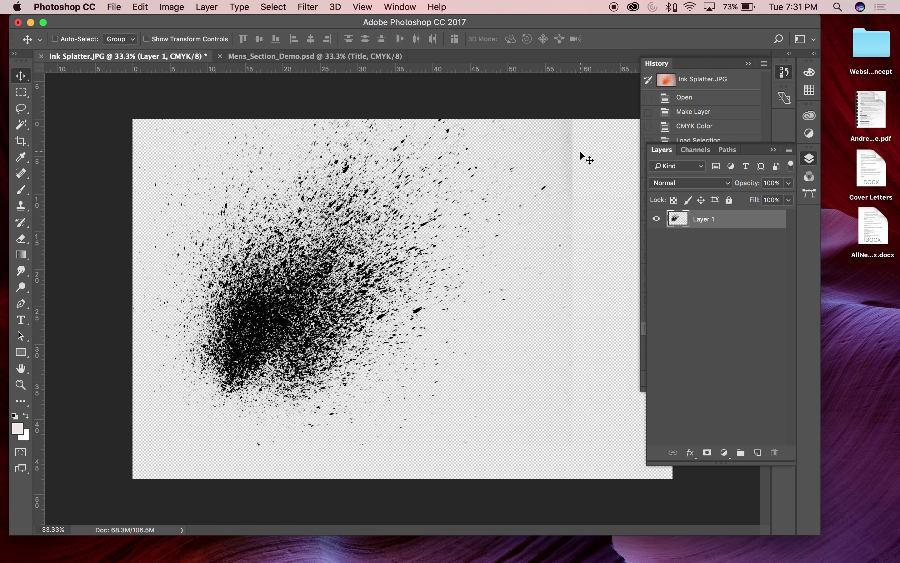
pyautogui.moveTo(327, 263); pyautogui.dragTo(401, 312)
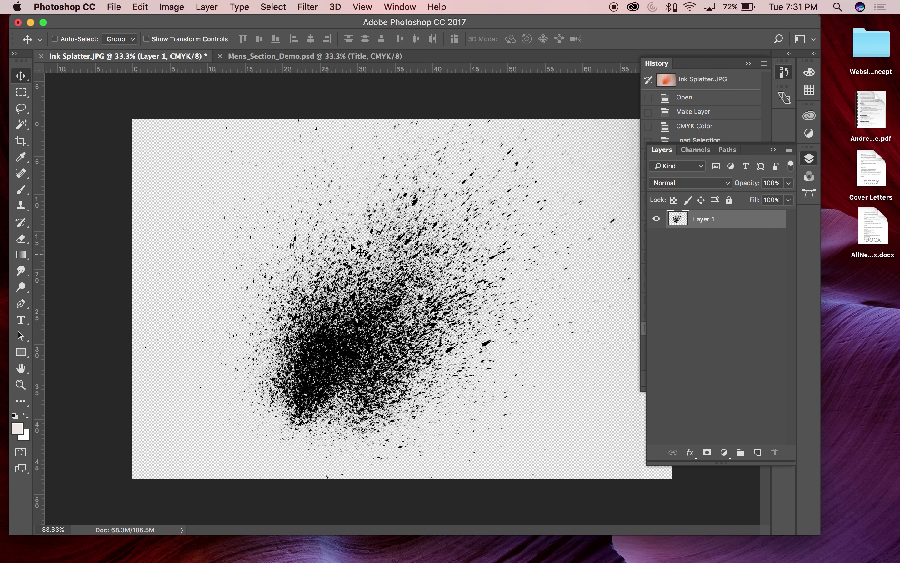
pyautogui.moveTo(409, 314); pyautogui.dragTo(294, 56)
pyautogui.click(294, 56)
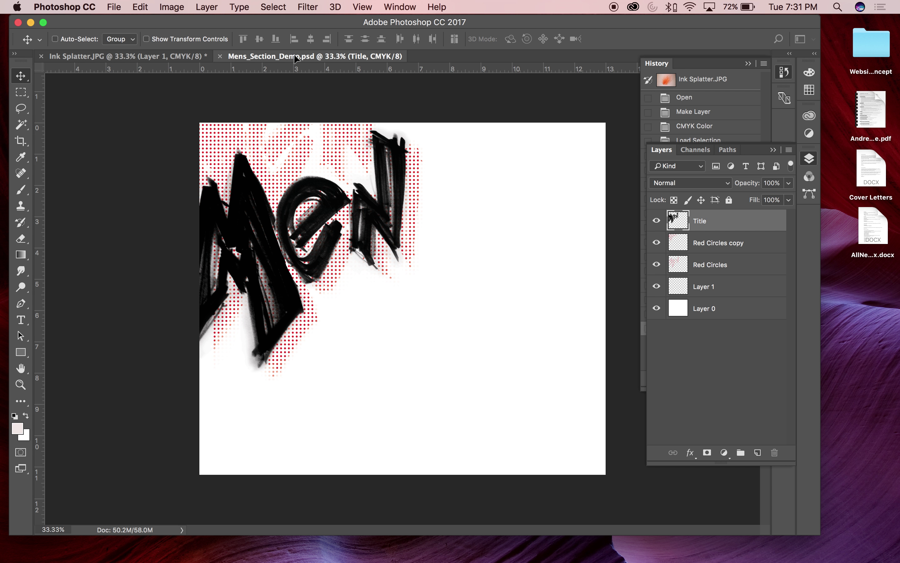
pyautogui.moveTo(300, 186)
pyautogui.mouseDown()
pyautogui.moveTo(366, 372)
pyautogui.moveTo(448, 331)
pyautogui.moveTo(439, 355)
pyautogui.moveTo(428, 335)
pyautogui.moveTo(430, 373)
pyautogui.mouseUp()
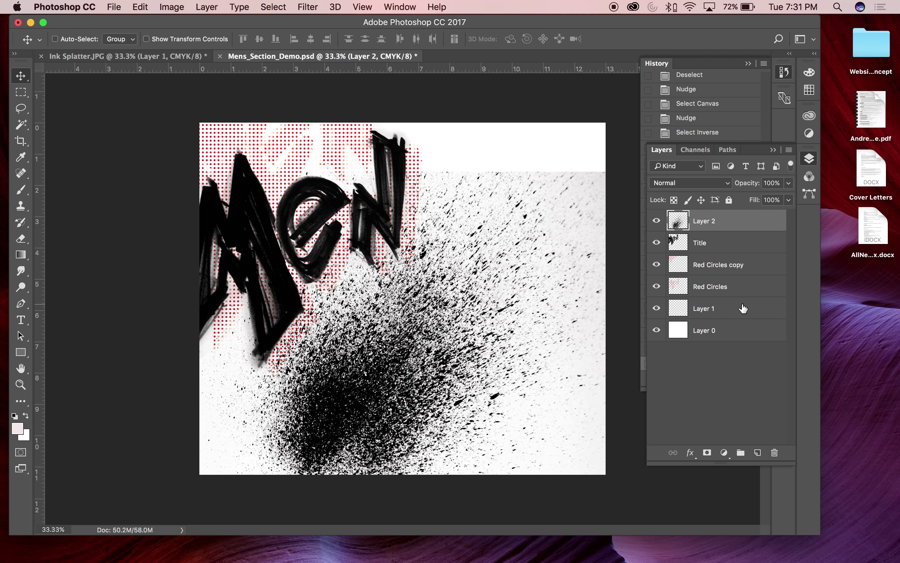
# Place the splatter layer directly beneath Red Circles, shift it slightly down in the composition, and save the document.
pyautogui.moveTo(703, 223); pyautogui.dragTo(716, 296)
pyautogui.moveTo(446, 328)
pyautogui.mouseDown()
pyautogui.moveTo(445, 321)
pyautogui.moveTo(445, 346)
pyautogui.moveTo(402, 334)
pyautogui.moveTo(428, 389)
pyautogui.moveTo(434, 333)
pyautogui.moveTo(449, 330)
pyautogui.moveTo(442, 340)
pyautogui.mouseUp()
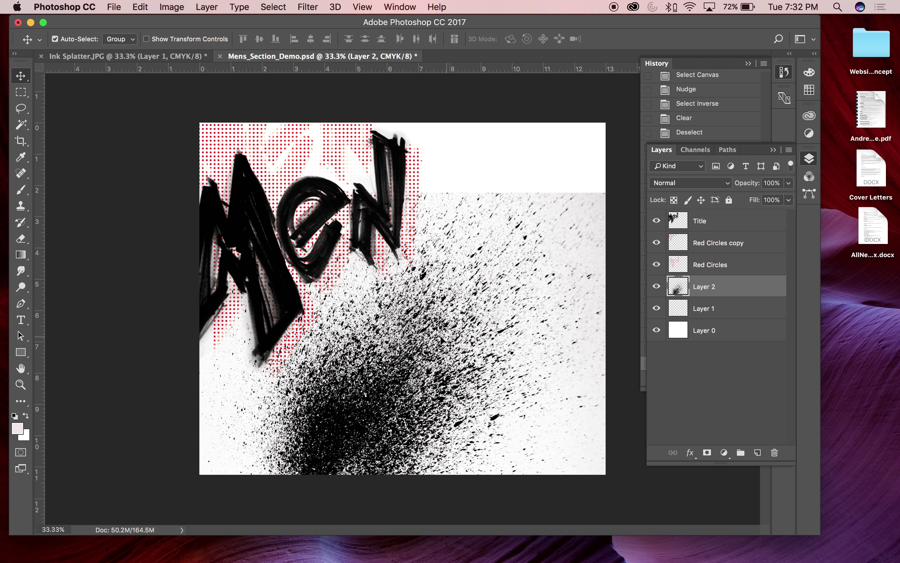
pyautogui.press('super+s')
# Switch to Louboutin Catalog.indd in InDesign and update the modified Mens_Section_Demo.psd link.
pyautogui.click(224, 556)
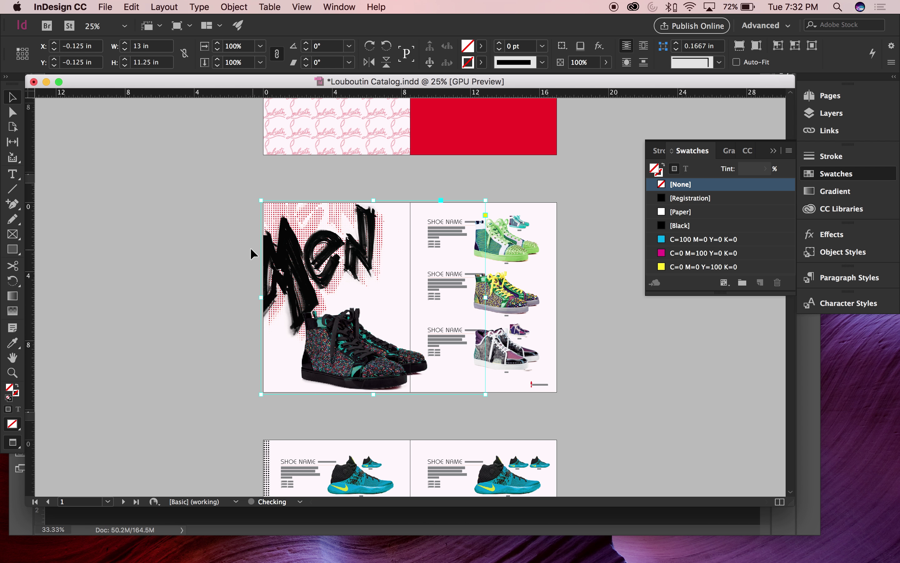
pyautogui.click(830, 130)
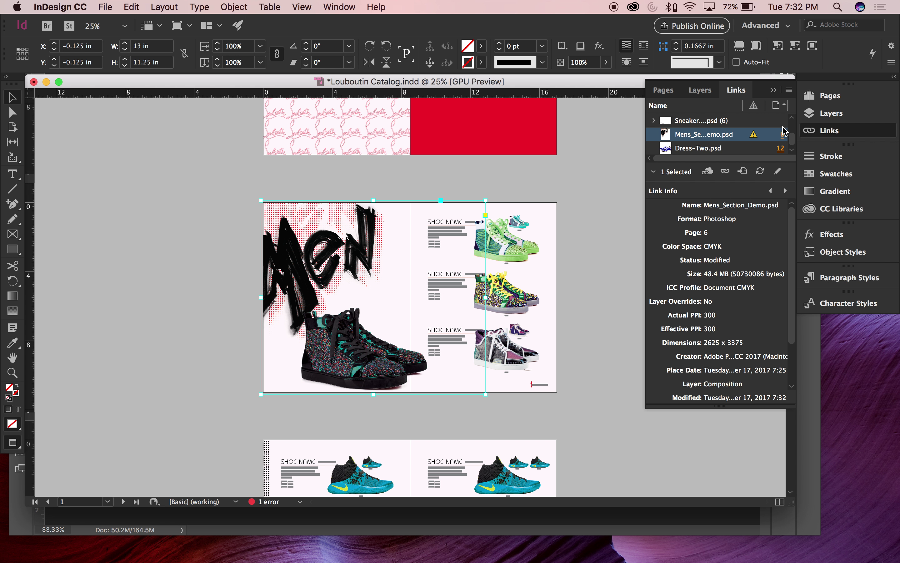
pyautogui.click(760, 170)
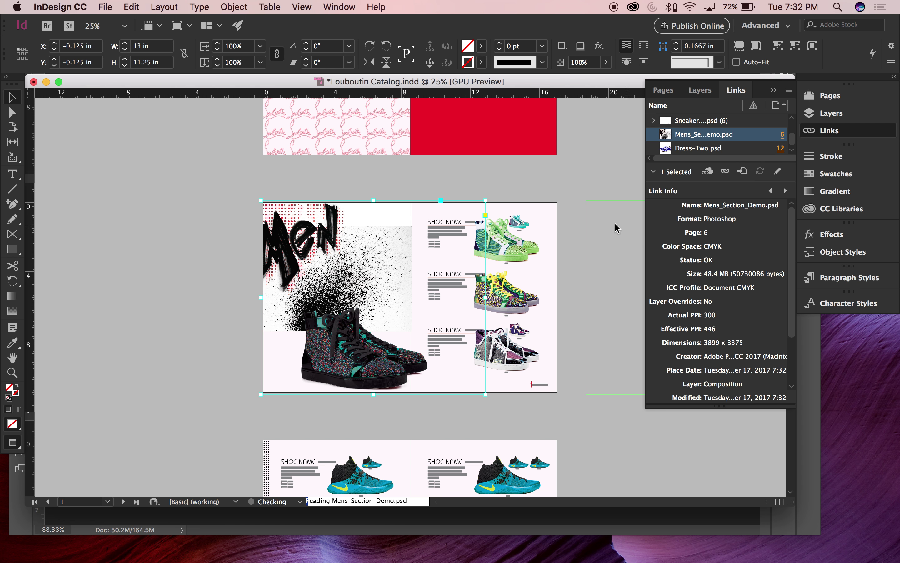
# Scale the placed Mens_Section_Demo.psd image to 100% inside its frame on the sneaker spread.
pyautogui.click(374, 302)
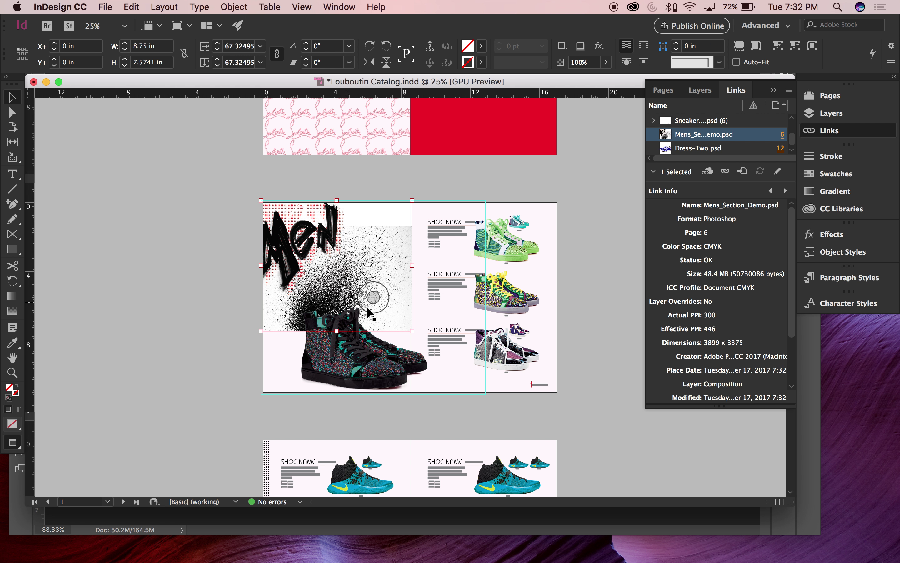
pyautogui.doubleClick(138, 49)
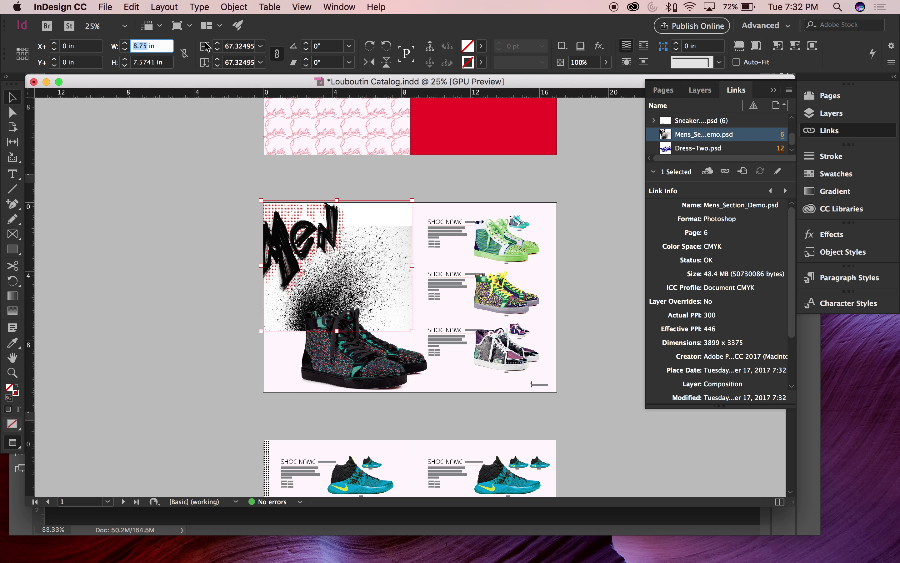
pyautogui.doubleClick(242, 46)
pyautogui.write('100')
pyautogui.press('Tab')
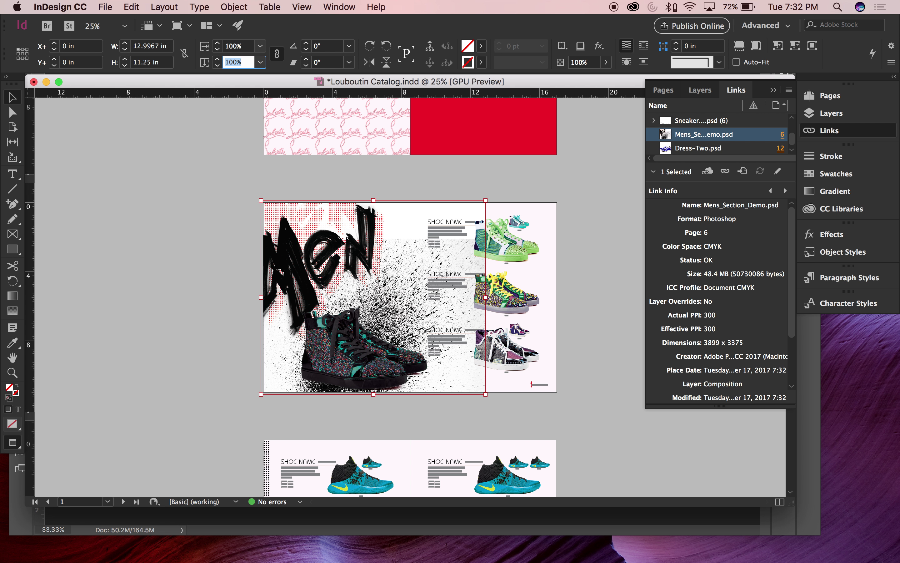
pyautogui.click(573, 195)
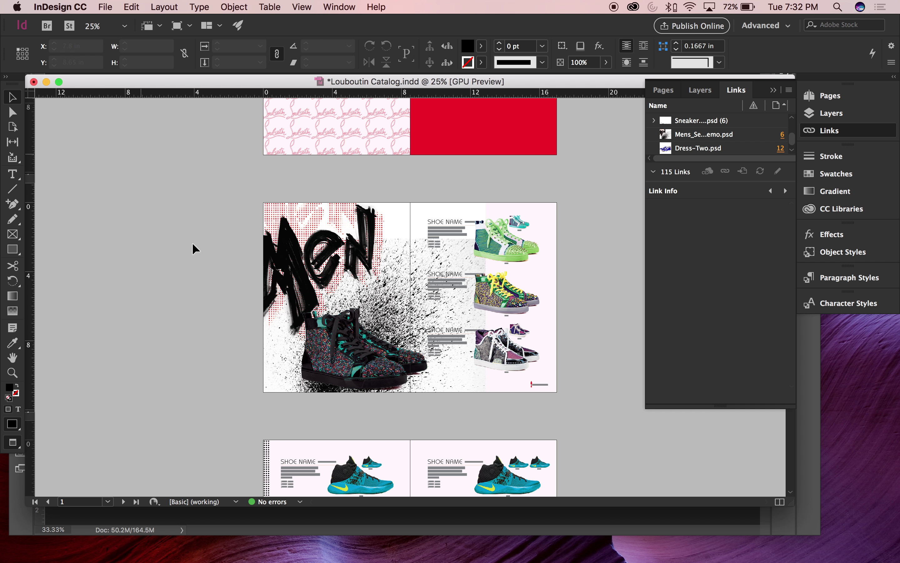
# Hide Layer 2 of the placed Men artwork using Object Layer Options.
pyautogui.click(295, 233)
pyautogui.click(178, 5)
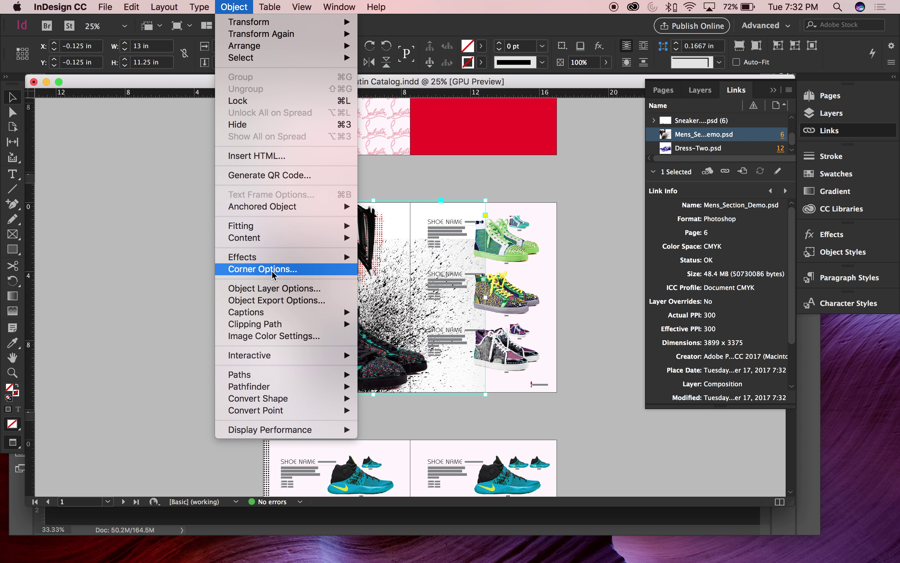
pyautogui.click(279, 290)
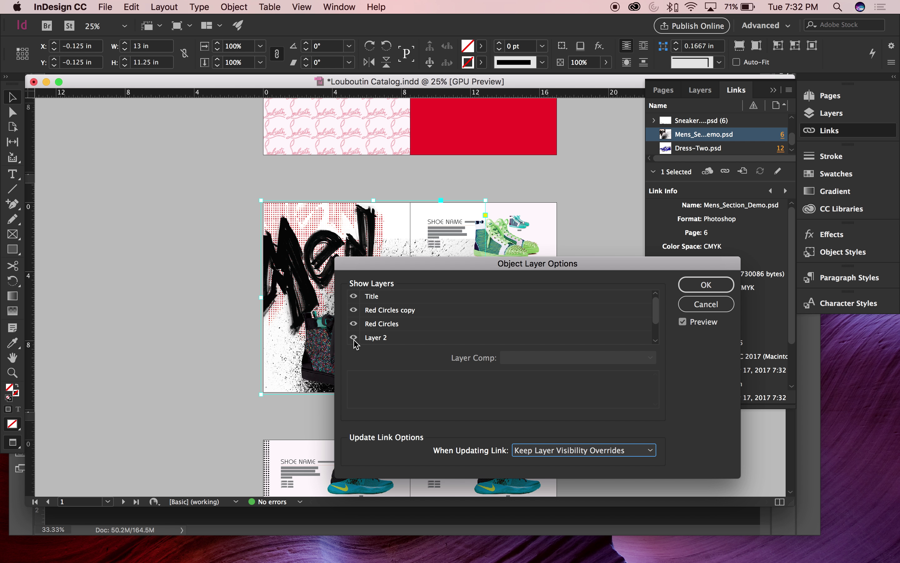
pyautogui.click(354, 337)
pyautogui.click(707, 285)
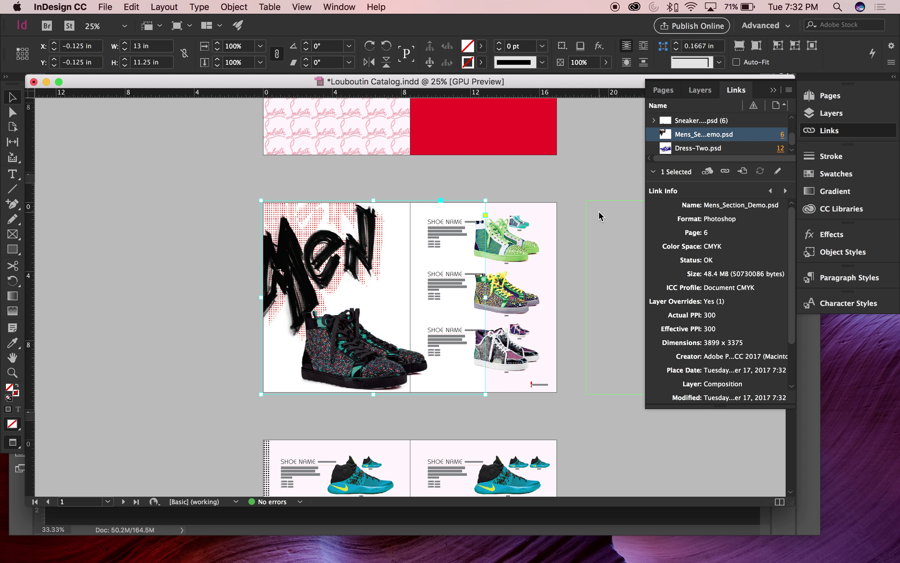
pyautogui.click(576, 183)
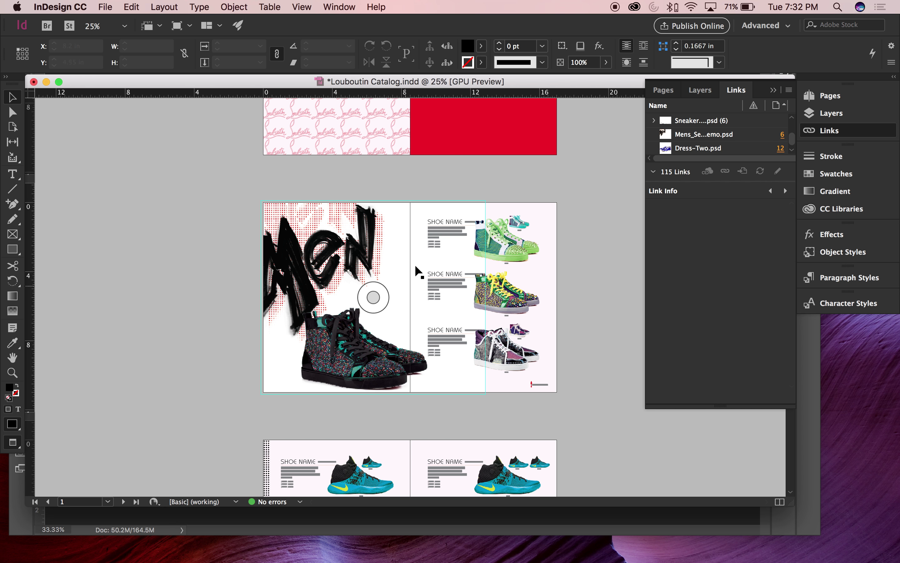
# In Object Layer Options for the placed Men artwork, show Layer 2 and hide Layer 0.
pyautogui.click(417, 238)
pyautogui.click(164, 7)
pyautogui.moveTo(196, 5)
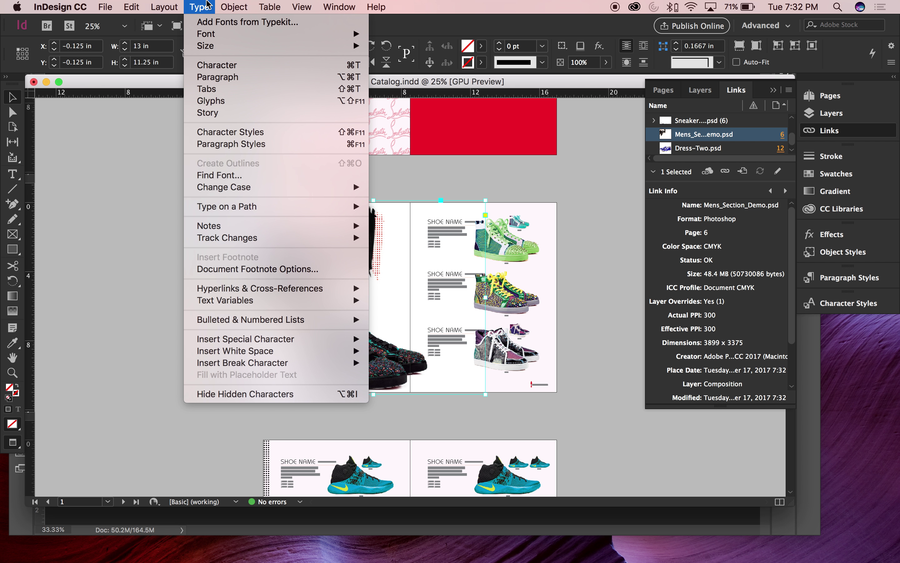
pyautogui.press('Escape')
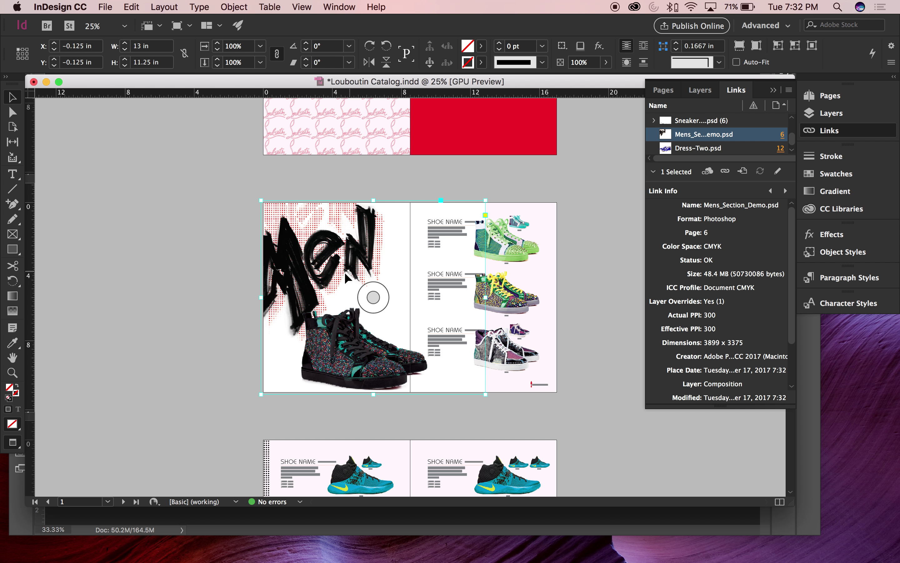
pyautogui.click(164, 7)
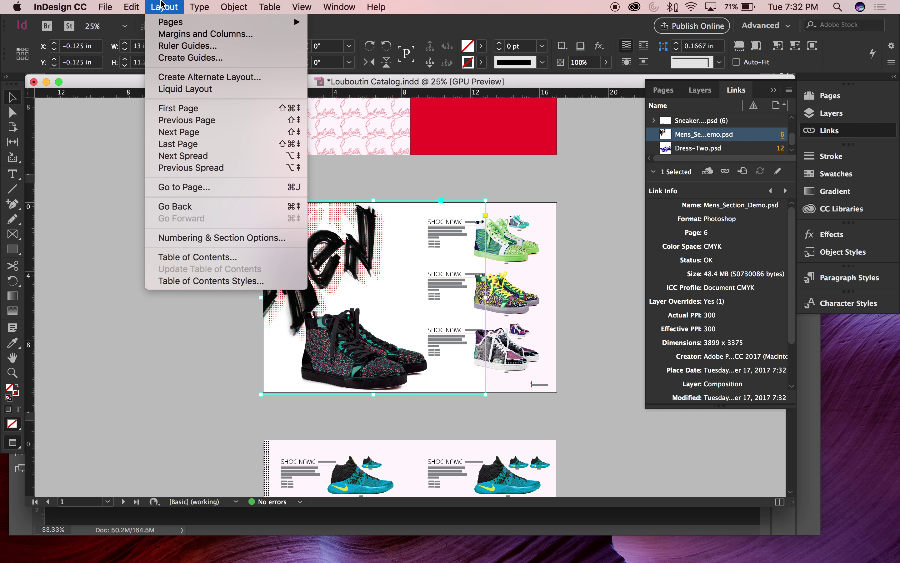
pyautogui.moveTo(219, 5)
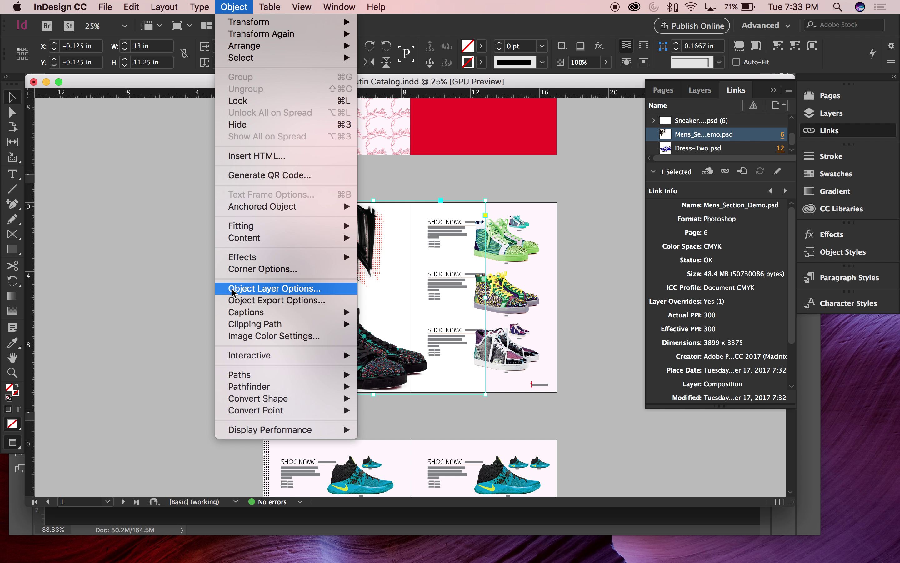
pyautogui.click(314, 289)
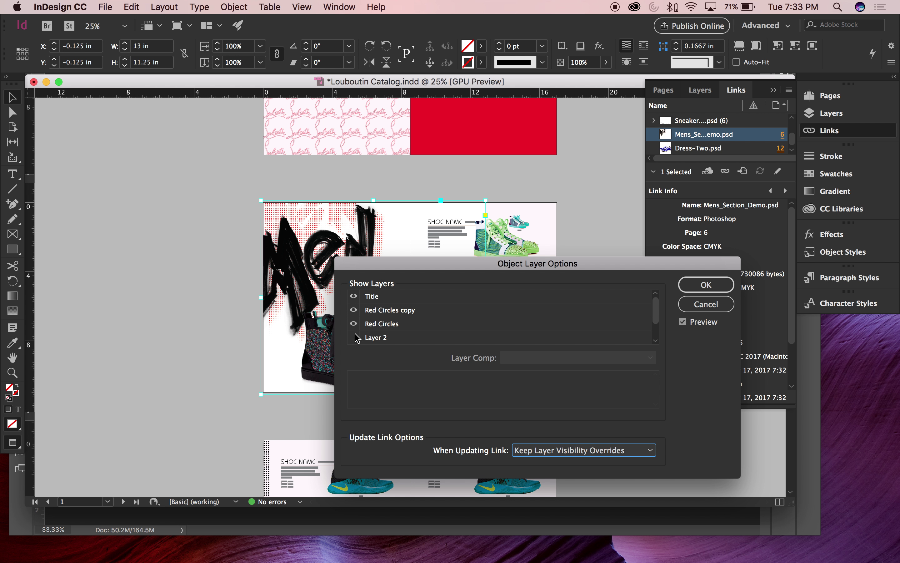
pyautogui.moveTo(656, 309); pyautogui.dragTo(656, 327)
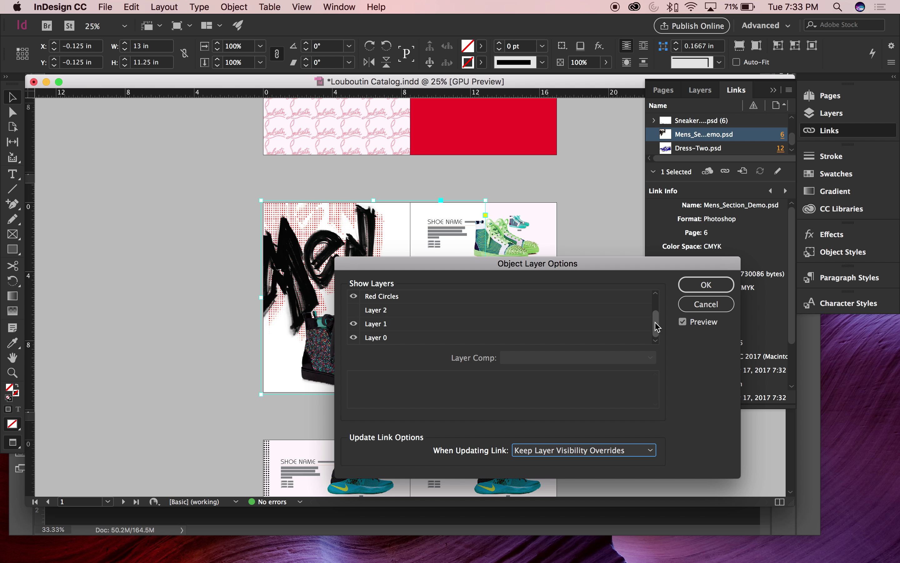
pyautogui.click(354, 310)
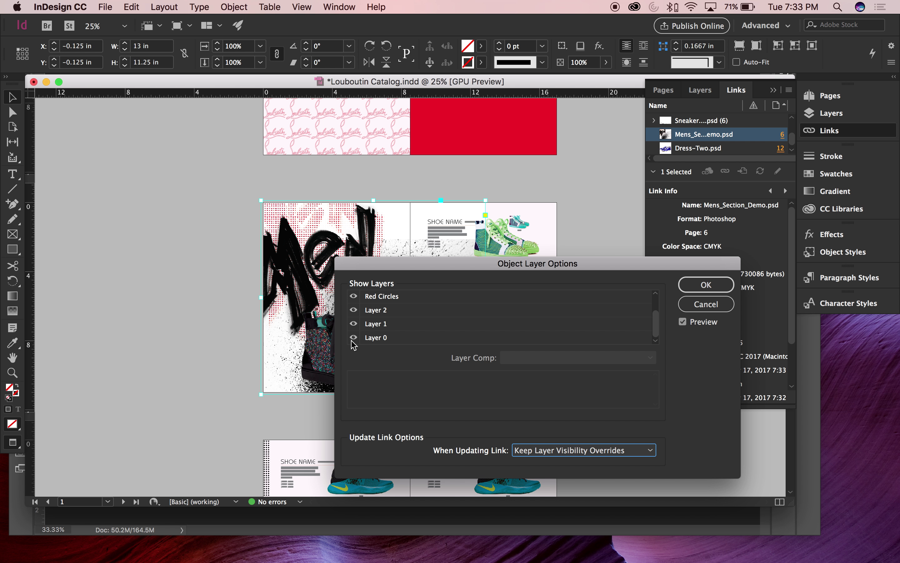
pyautogui.click(353, 338)
pyautogui.moveTo(385, 266); pyautogui.dragTo(419, 348)
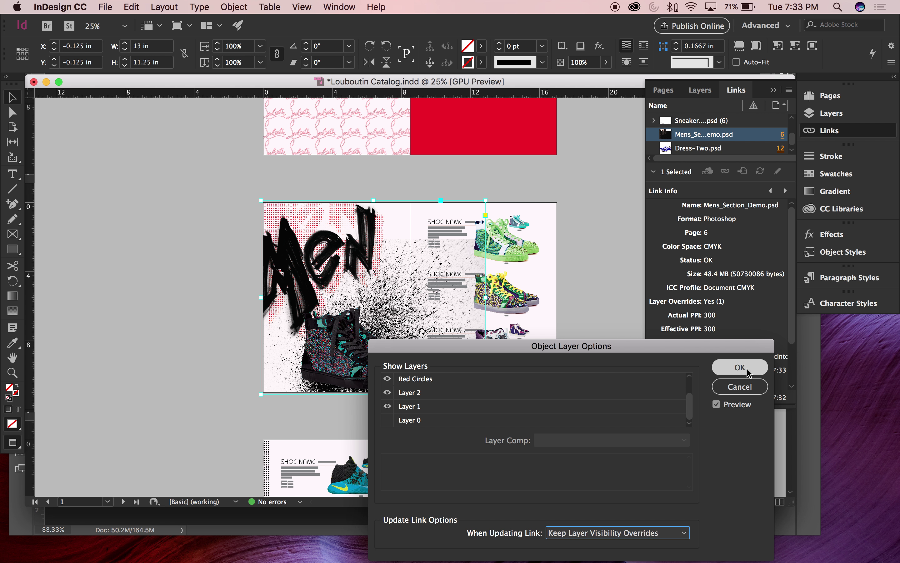
pyautogui.click(735, 365)
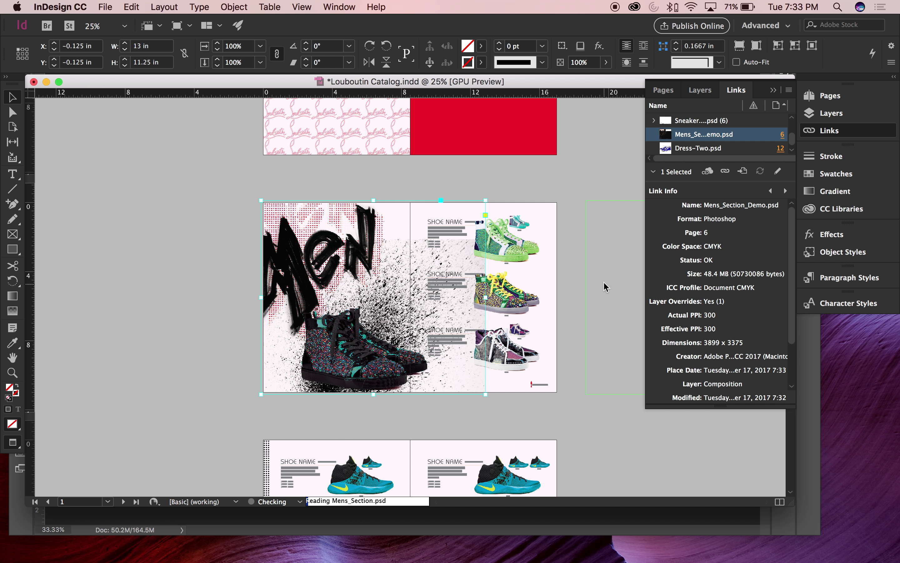
pyautogui.click(579, 228)
pyautogui.press('super+equal')
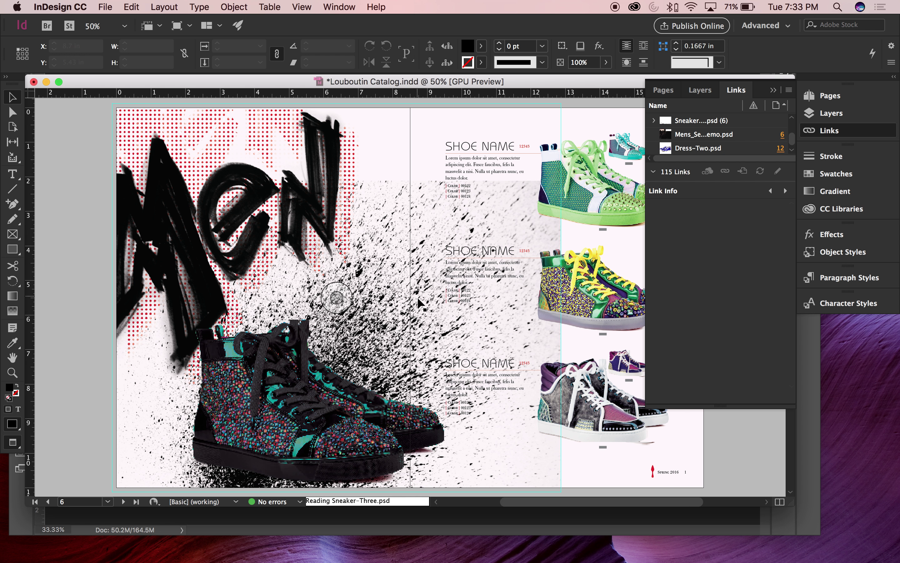
pyautogui.scroll(-2, 386, 307)
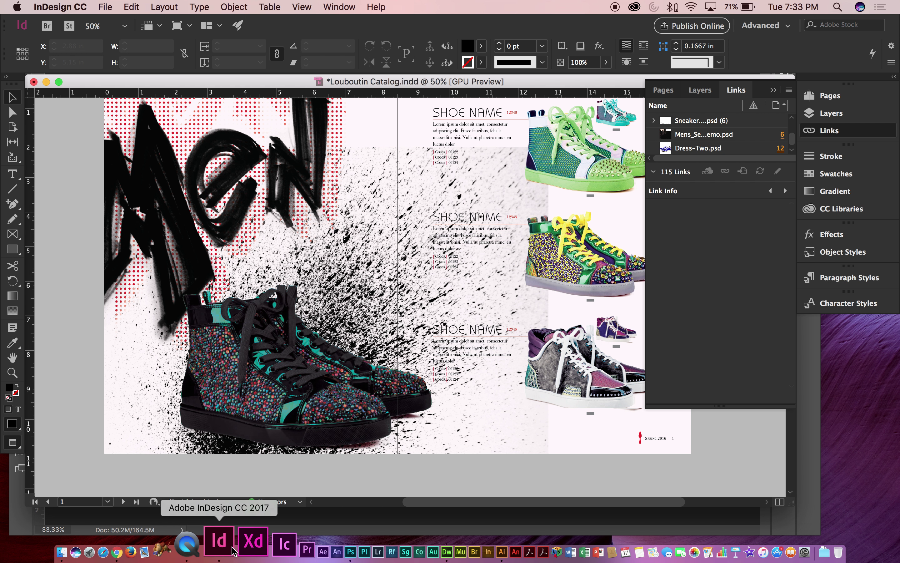
# Switch to Mens_Section_Demo.psd in Photoshop, clear the gray haze around the splatter on Layer 2, and deselect.
pyautogui.click(308, 544)
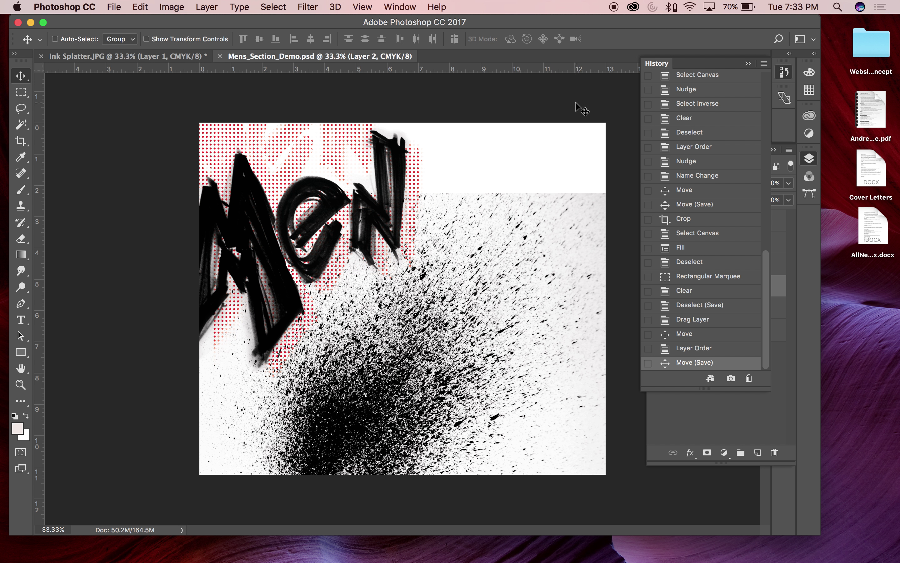
pyautogui.click(708, 411)
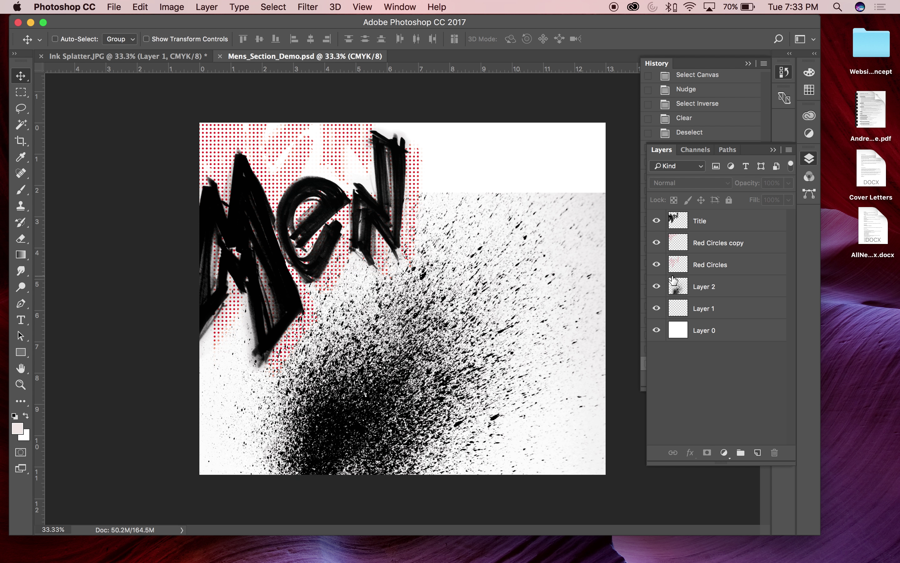
pyautogui.click(688, 288)
pyautogui.press('Up')
pyautogui.press('Up')
pyautogui.press('Up')
pyautogui.press('super+a')
pyautogui.press('Up')
pyautogui.press('Up')
pyautogui.press('Up')
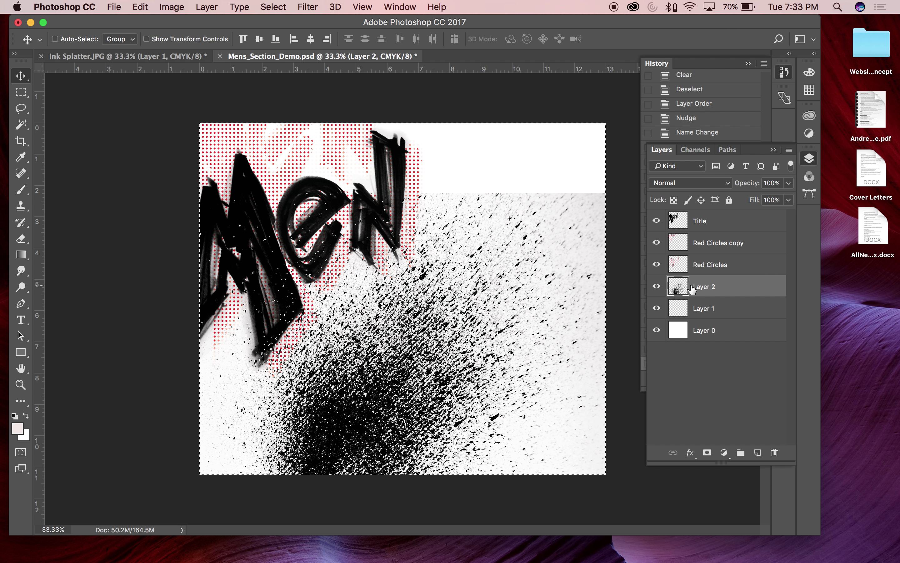
pyautogui.press('Up')
pyautogui.press('Up')
pyautogui.press('Up')
pyautogui.press('Up')
pyautogui.press('Up')
pyautogui.press('Up')
pyautogui.press('Up')
pyautogui.press('Up')
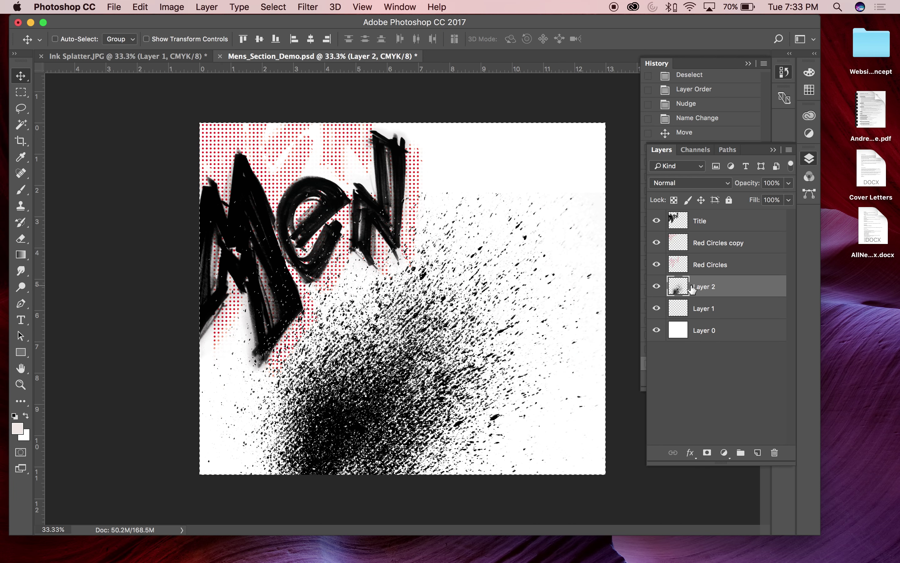
pyautogui.press('Up')
pyautogui.press('Up')
pyautogui.press('Up')
pyautogui.press('Up')
pyautogui.press('super+d')
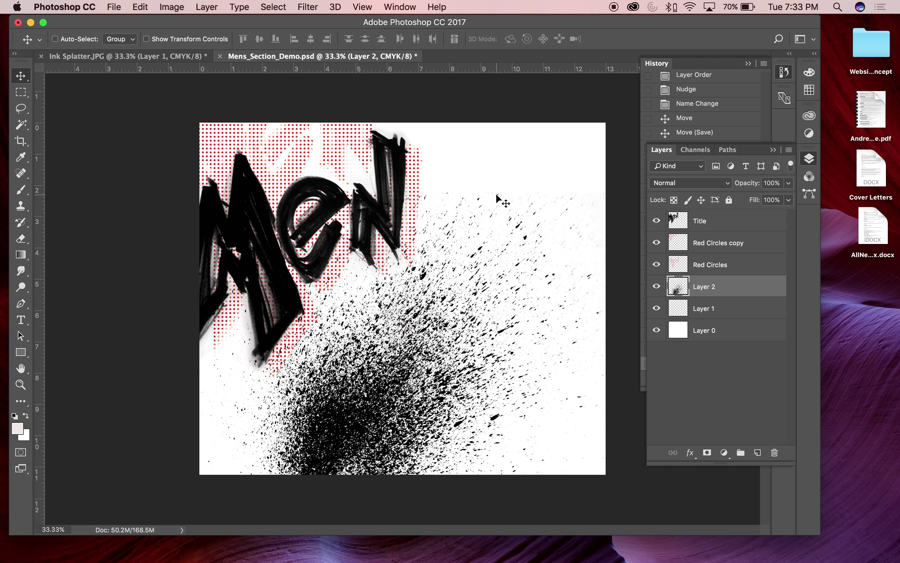
pyautogui.press('l')
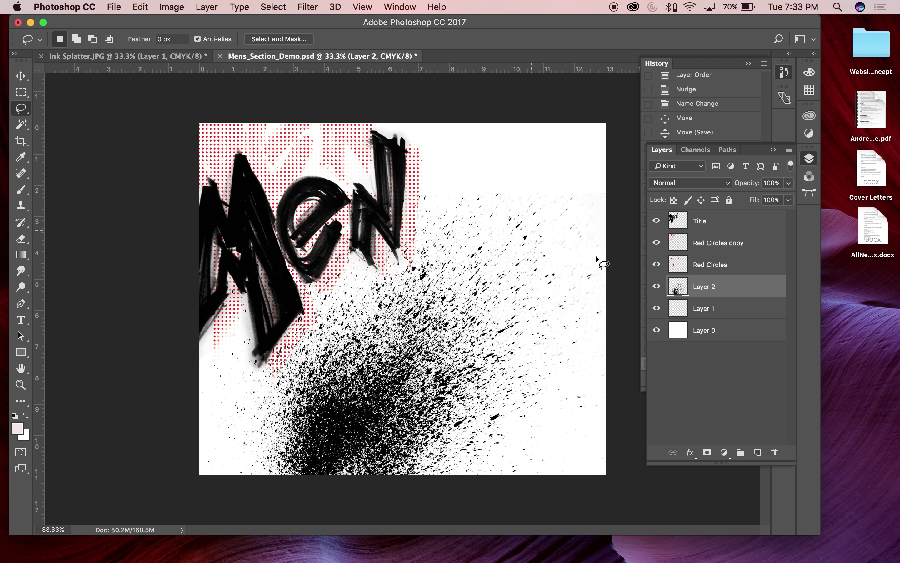
pyautogui.moveTo(399, 161)
pyautogui.mouseDown()
pyautogui.moveTo(382, 233)
pyautogui.moveTo(407, 218)
pyautogui.moveTo(420, 181)
pyautogui.moveTo(429, 190)
pyautogui.moveTo(415, 220)
pyautogui.moveTo(440, 206)
pyautogui.moveTo(452, 205)
pyautogui.moveTo(450, 216)
pyautogui.moveTo(476, 209)
pyautogui.mouseUp()
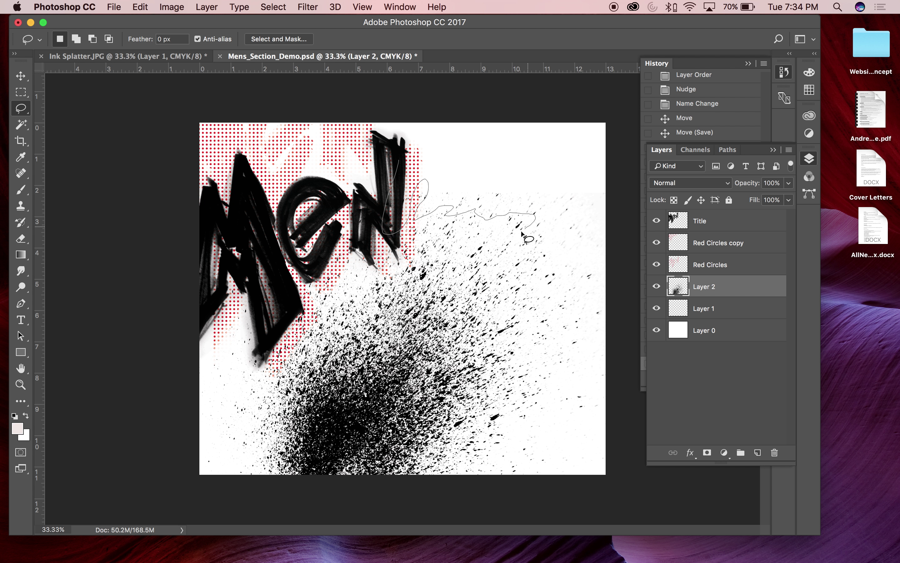
pyautogui.moveTo(557, 263)
pyautogui.mouseDown()
pyautogui.moveTo(577, 277)
pyautogui.moveTo(571, 289)
pyautogui.moveTo(548, 295)
pyautogui.moveTo(587, 329)
pyautogui.moveTo(570, 345)
pyautogui.moveTo(565, 422)
pyautogui.moveTo(520, 447)
pyautogui.moveTo(562, 449)
pyautogui.moveTo(545, 472)
pyautogui.moveTo(576, 475)
pyautogui.moveTo(599, 475)
pyautogui.moveTo(612, 453)
pyautogui.moveTo(625, 484)
pyautogui.mouseUp()
pyautogui.press('super+z')
# Draw a jagged Lasso selection along the splatter's upper and right outer edge, enclosing the empty area out to the canvas border.
pyautogui.moveTo(444, 170)
pyautogui.mouseDown()
pyautogui.moveTo(400, 191)
pyautogui.moveTo(412, 200)
pyautogui.moveTo(460, 184)
pyautogui.moveTo(450, 198)
pyautogui.moveTo(479, 190)
pyautogui.moveTo(471, 202)
pyautogui.moveTo(516, 196)
pyautogui.moveTo(489, 218)
pyautogui.moveTo(532, 211)
pyautogui.moveTo(536, 232)
pyautogui.moveTo(555, 237)
pyautogui.moveTo(567, 263)
pyautogui.moveTo(539, 288)
pyautogui.moveTo(569, 288)
pyautogui.moveTo(550, 298)
pyautogui.moveTo(569, 314)
pyautogui.moveTo(550, 323)
pyautogui.moveTo(574, 336)
pyautogui.mouseUp()
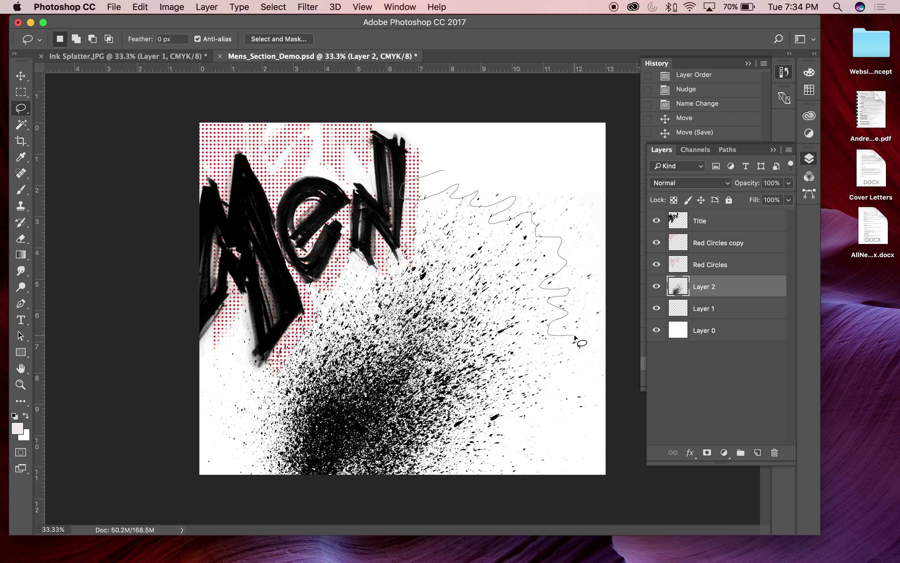
pyautogui.moveTo(563, 382)
pyautogui.mouseDown()
pyautogui.moveTo(590, 397)
pyautogui.moveTo(578, 409)
pyautogui.moveTo(591, 423)
pyautogui.moveTo(575, 451)
pyautogui.moveTo(551, 449)
pyautogui.moveTo(543, 467)
pyautogui.moveTo(574, 483)
pyautogui.moveTo(651, 481)
pyautogui.moveTo(669, 92)
pyautogui.moveTo(485, 94)
pyautogui.moveTo(446, 178)
pyautogui.mouseUp()
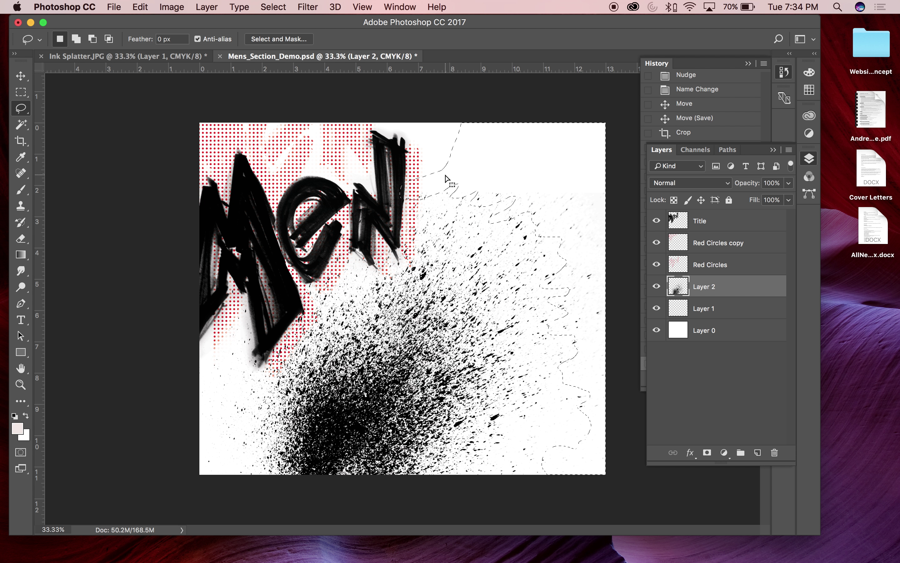
pyautogui.press('v')
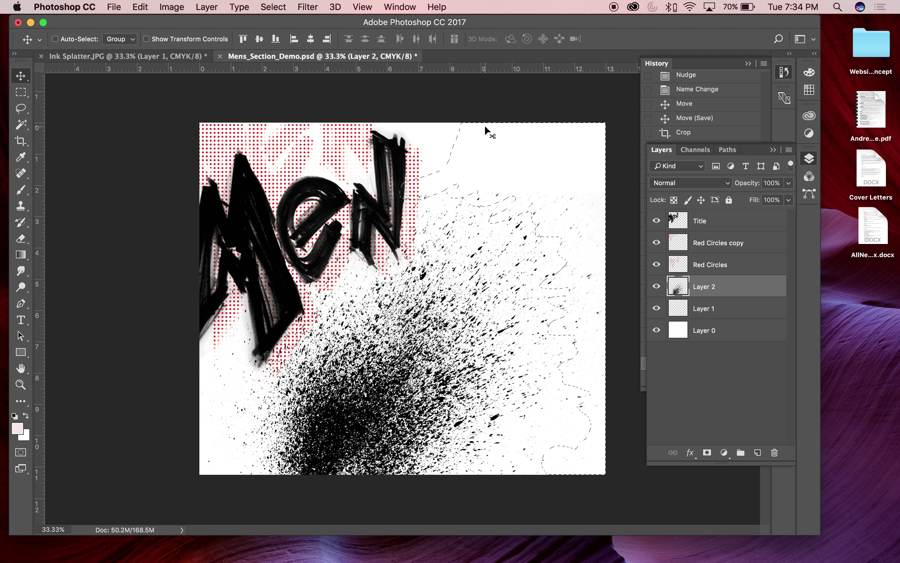
# Feather the selection by 10 pixels, clear the hard-edged splatter remnants within it on Layer 2, and deselect.
pyautogui.click(169, 7)
pyautogui.moveTo(280, 5)
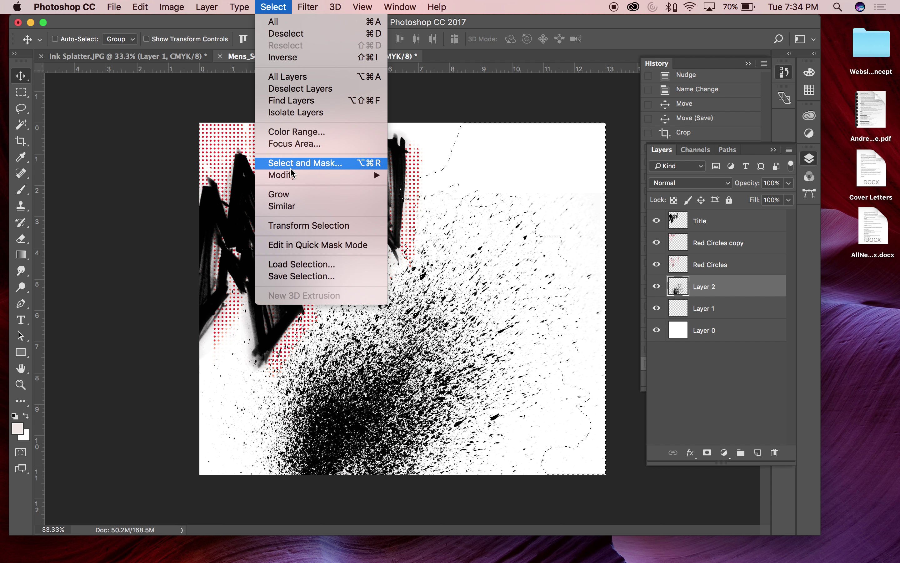
pyautogui.moveTo(292, 175)
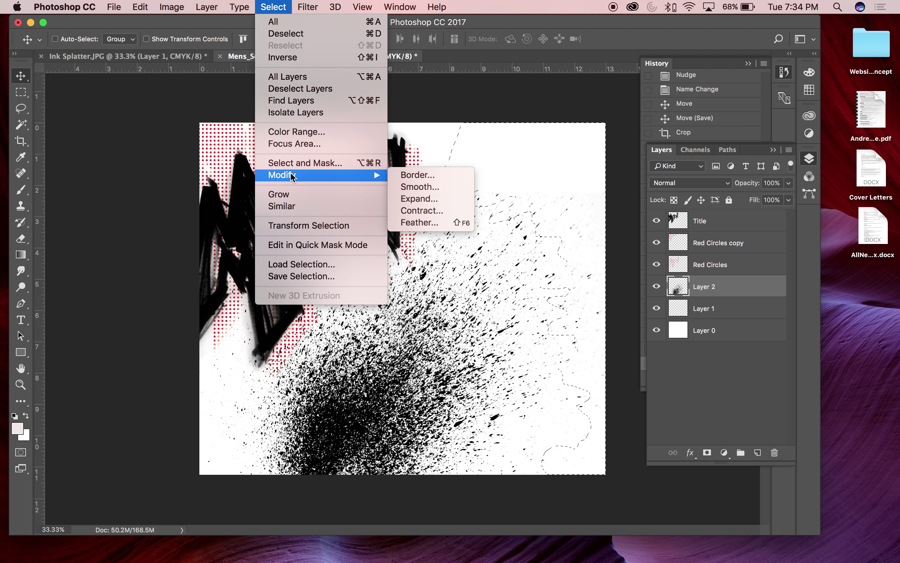
pyautogui.click(409, 222)
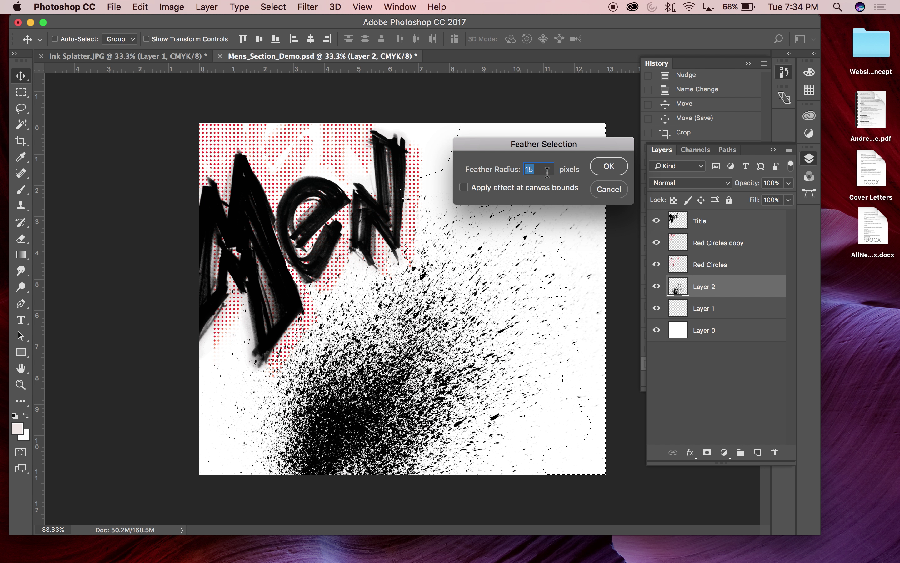
pyautogui.write('10')
pyautogui.press('Return')
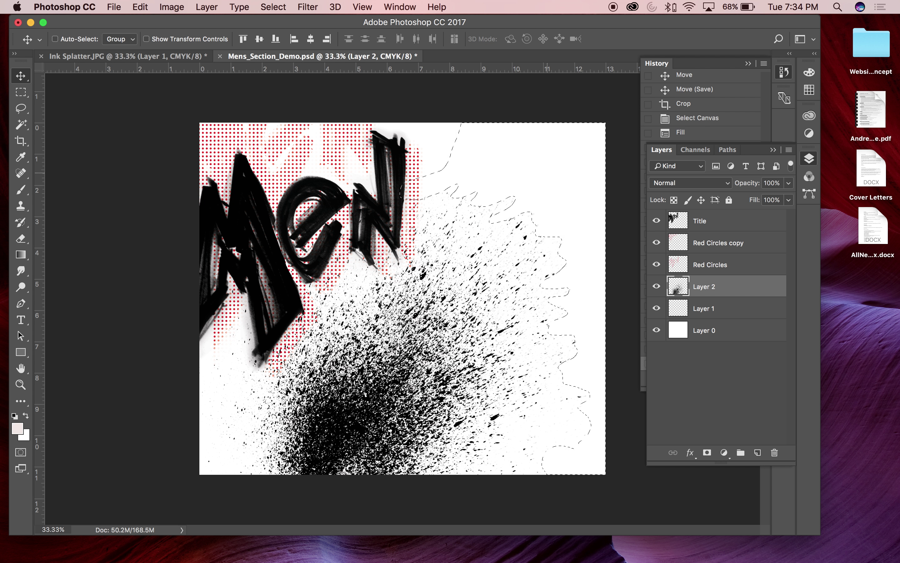
pyautogui.press('super+d')
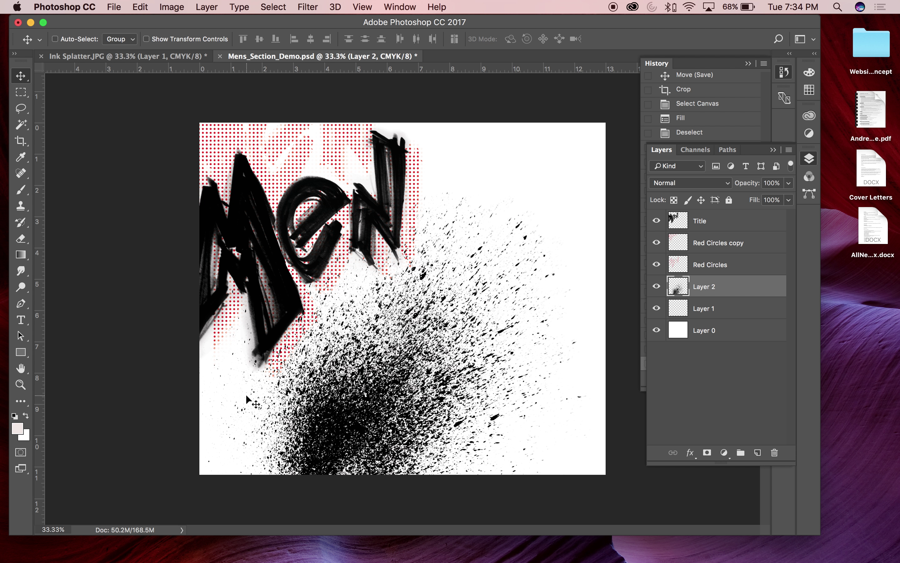
# Hide the white Layer 0 background in Mens_Section_Demo.psd.
pyautogui.click(657, 331)
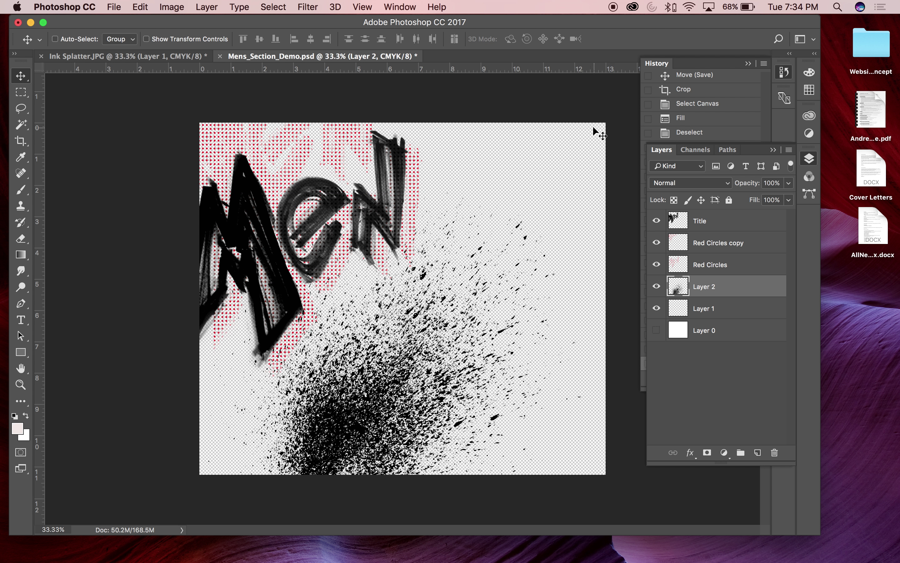
# Save Mens_Section_Demo.psd, switch to Louboutin Catalog.indd in InDesign, and update the linked Men artwork in the sneaker spread.
pyautogui.press('super+s')
pyautogui.click(31, 22)
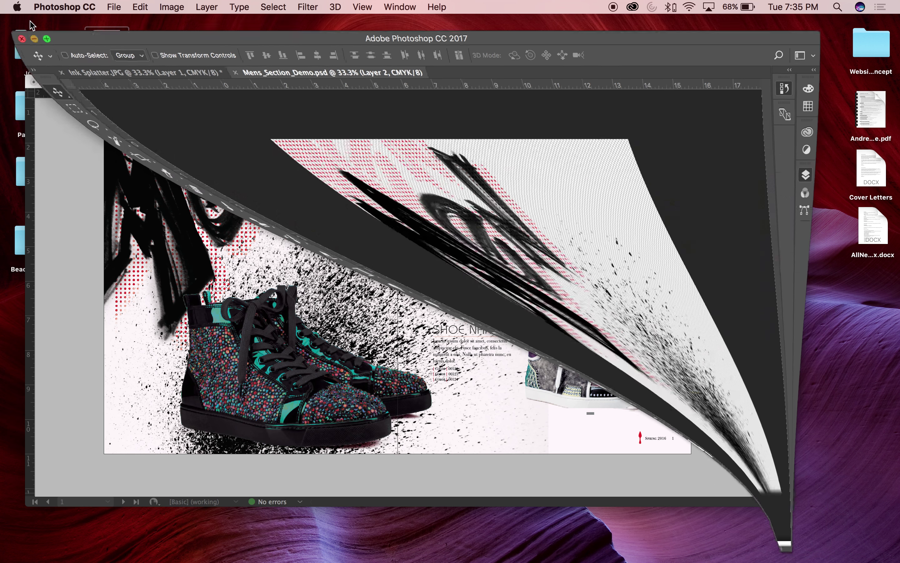
pyautogui.click(56, 307)
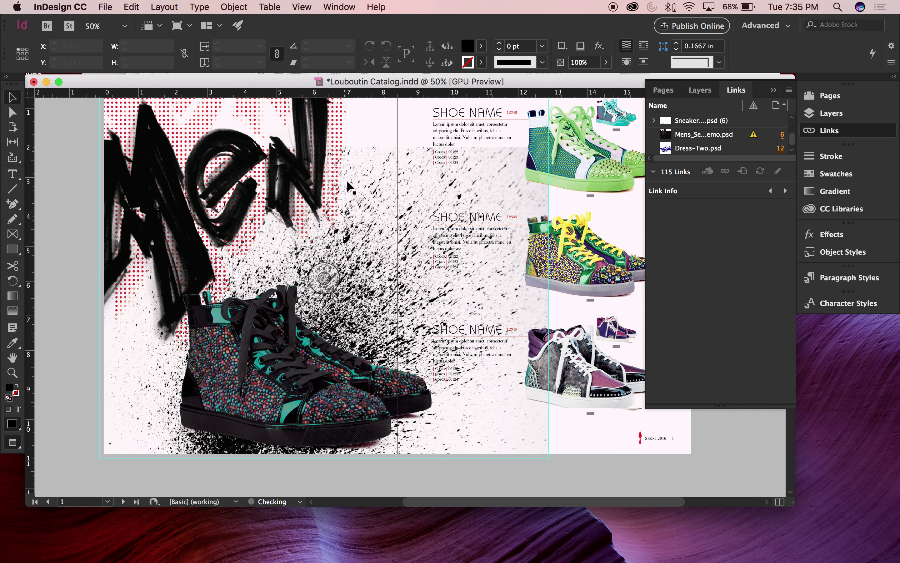
pyautogui.click(410, 176)
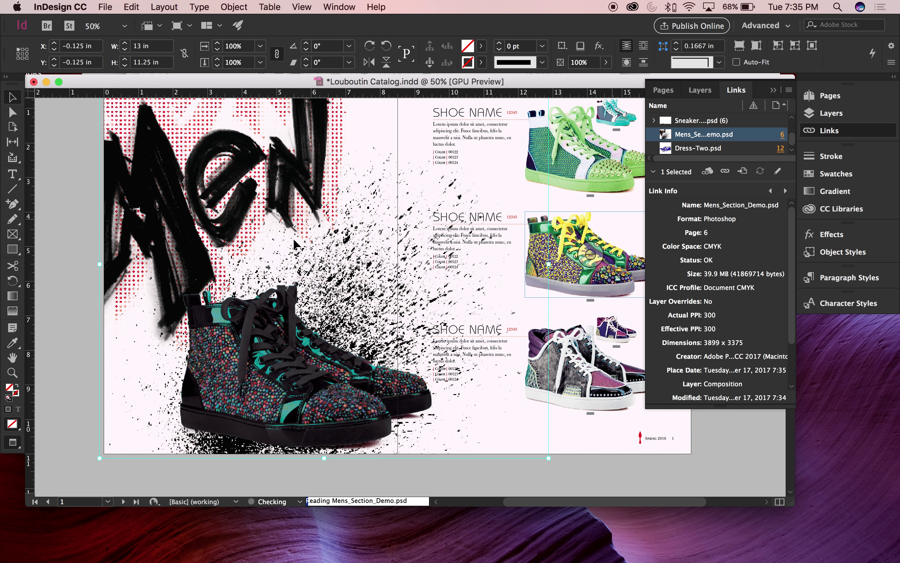
pyautogui.click(74, 285)
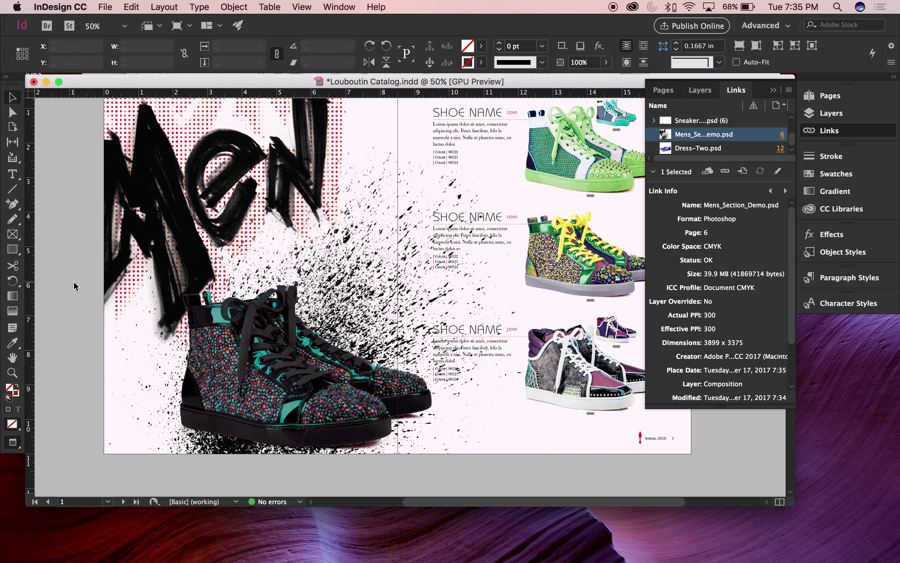
pyautogui.scroll(-3, 85, 285)
pyautogui.scroll(3, 206, 294)
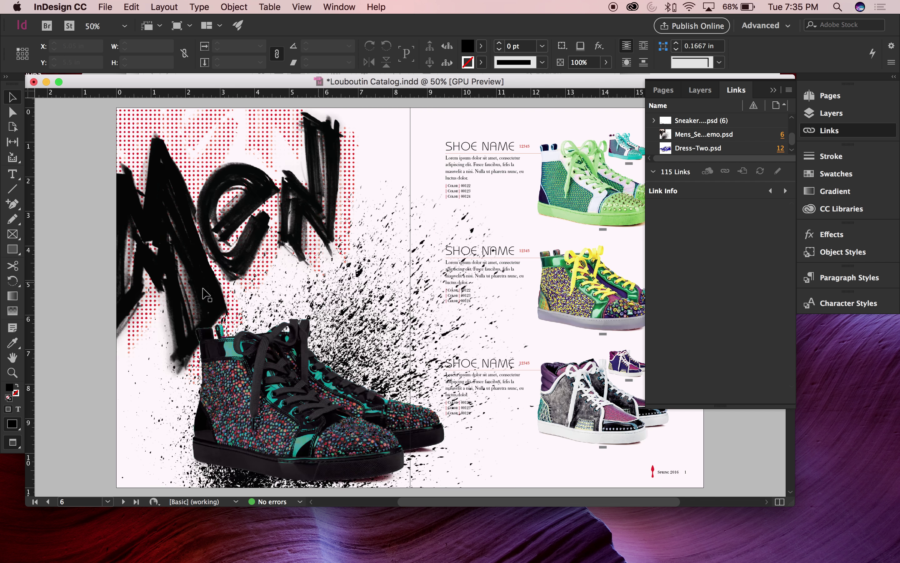
# Select the complete white Louboutin script together with its thin outline on the red cover page.
pyautogui.press('super+minus')
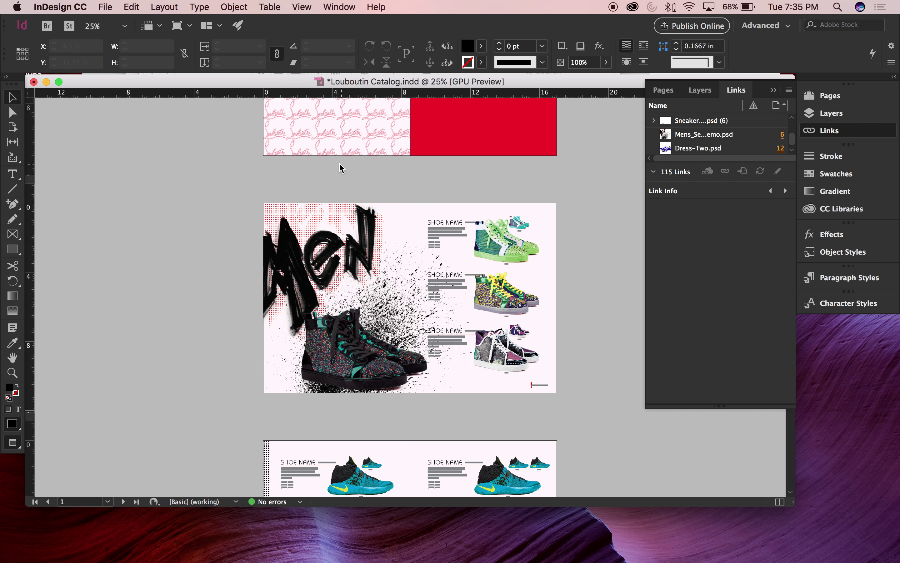
pyautogui.click(324, 132)
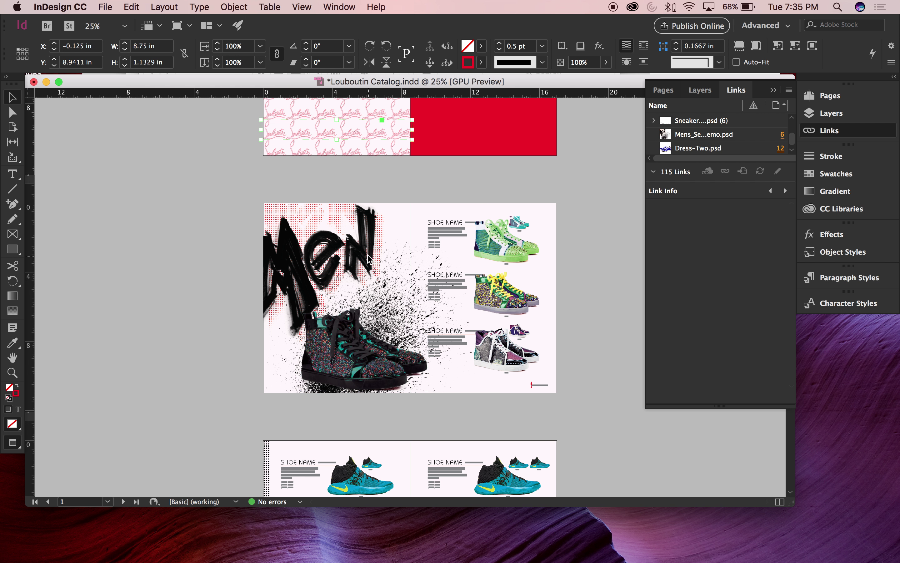
pyautogui.scroll(10, 444, 148)
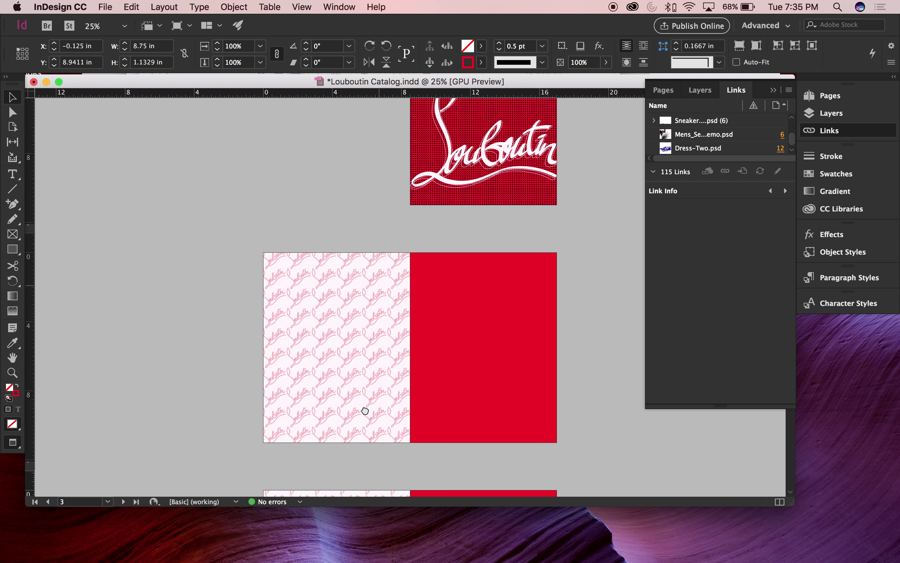
pyautogui.click(446, 217)
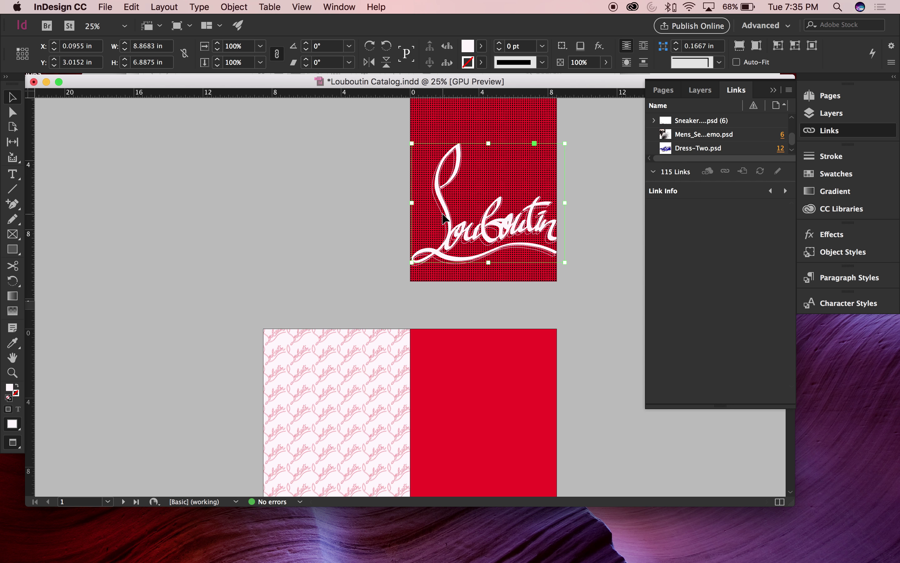
pyautogui.press('super+shift+a')
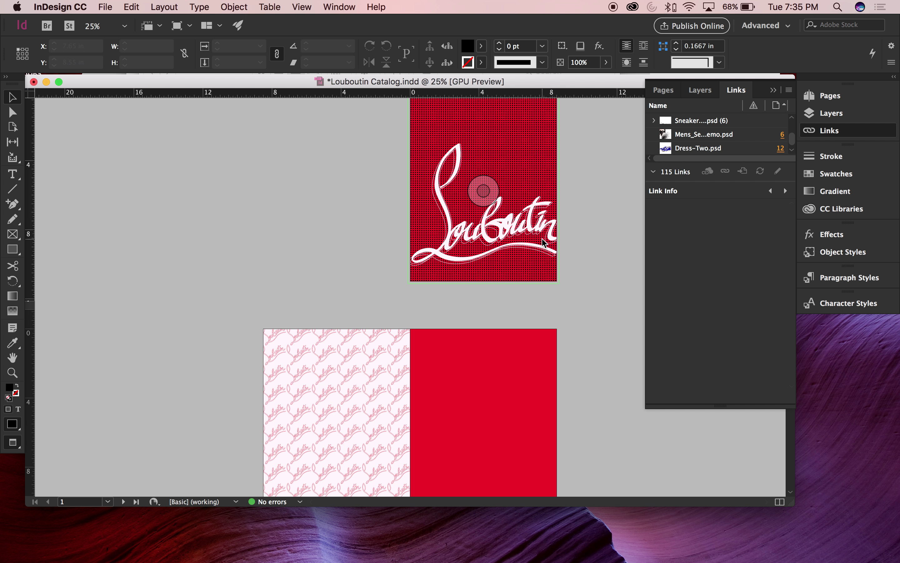
pyautogui.click(547, 242)
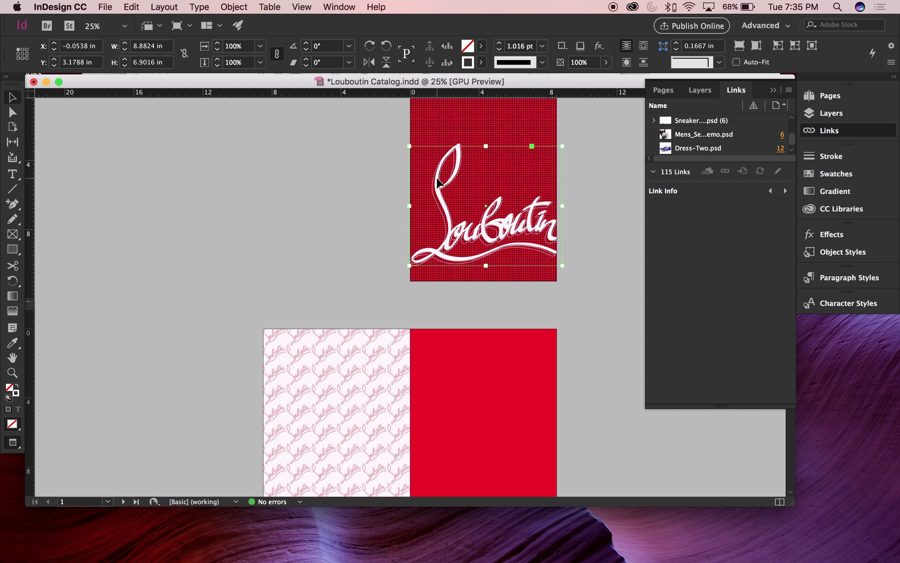
pyautogui.moveTo(346, 166); pyautogui.dragTo(513, 267)
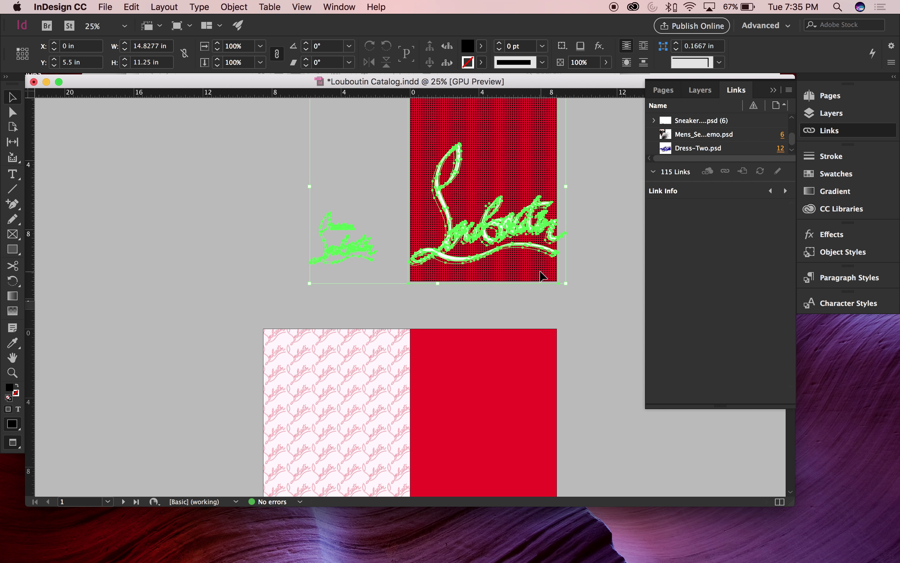
pyautogui.click(396, 186)
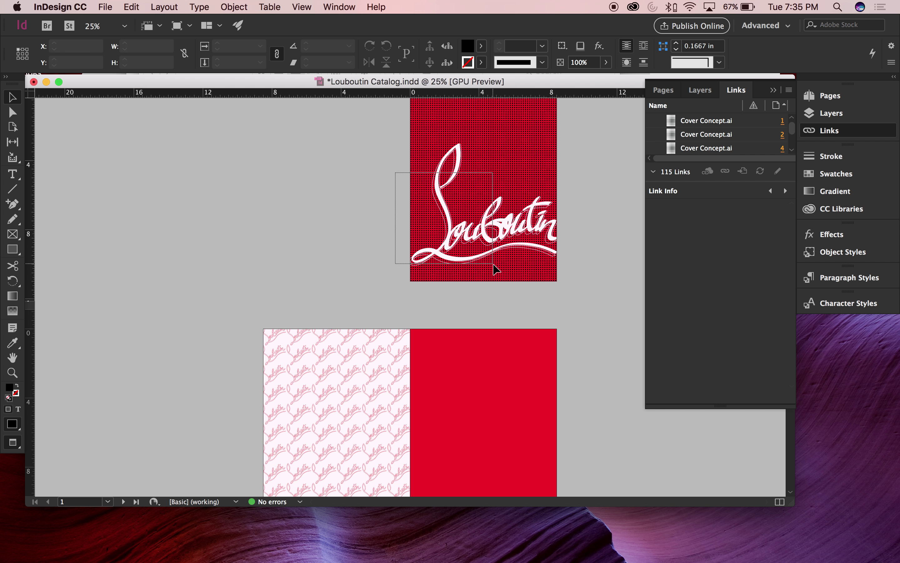
pyautogui.click(483, 191)
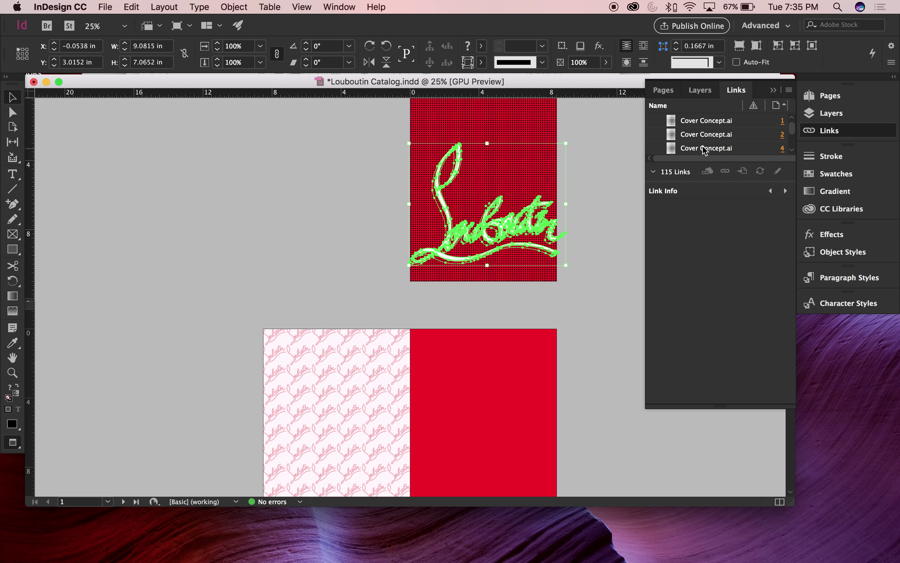
# Copy the selected Louboutin lettering from the cover and switch to Mens_Section_Demo.psd in Photoshop.
pyautogui.click(482, 191)
pyautogui.moveTo(416, 83); pyautogui.dragTo(460, 82)
pyautogui.click(522, 213)
pyautogui.press('super+equal')
pyautogui.press('super+equal')
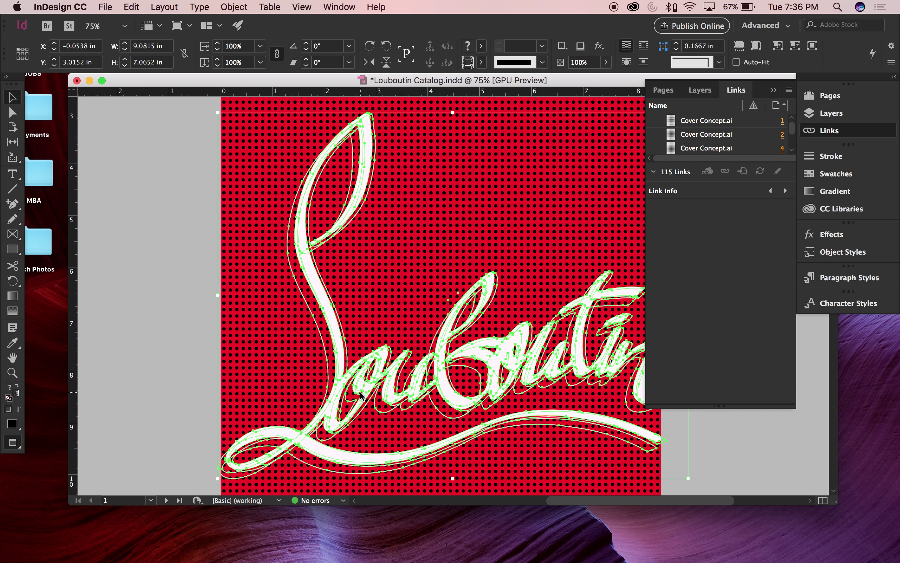
pyautogui.click(497, 290)
pyautogui.moveTo(302, 558)
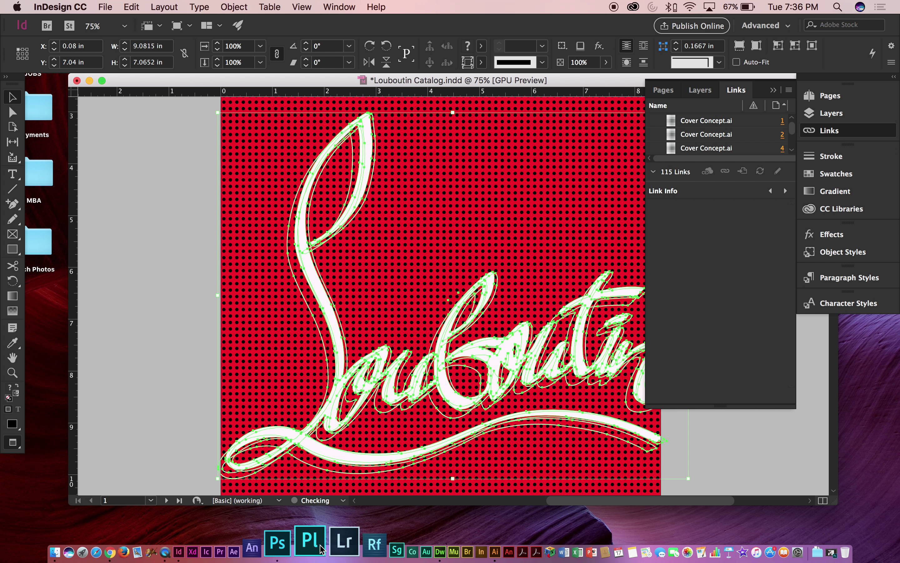
pyautogui.click(303, 549)
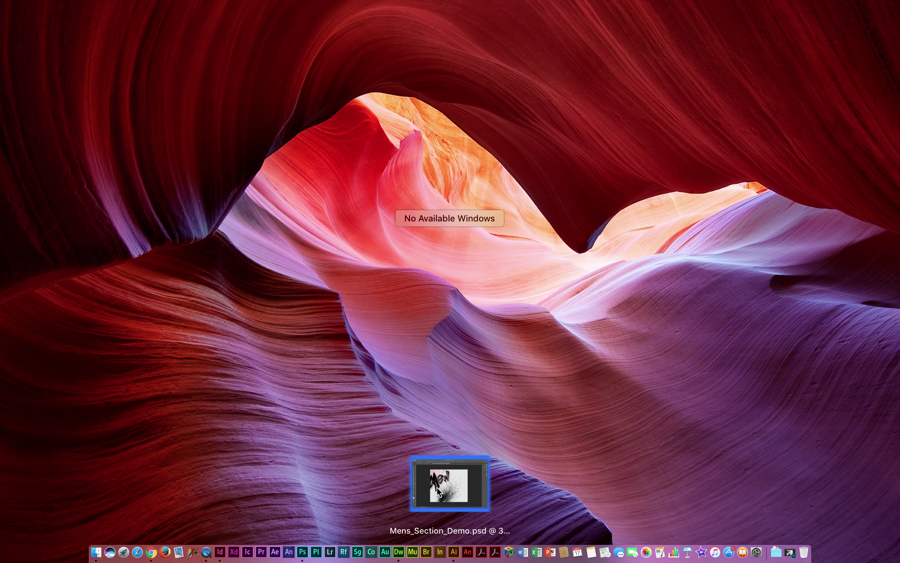
pyautogui.click(439, 492)
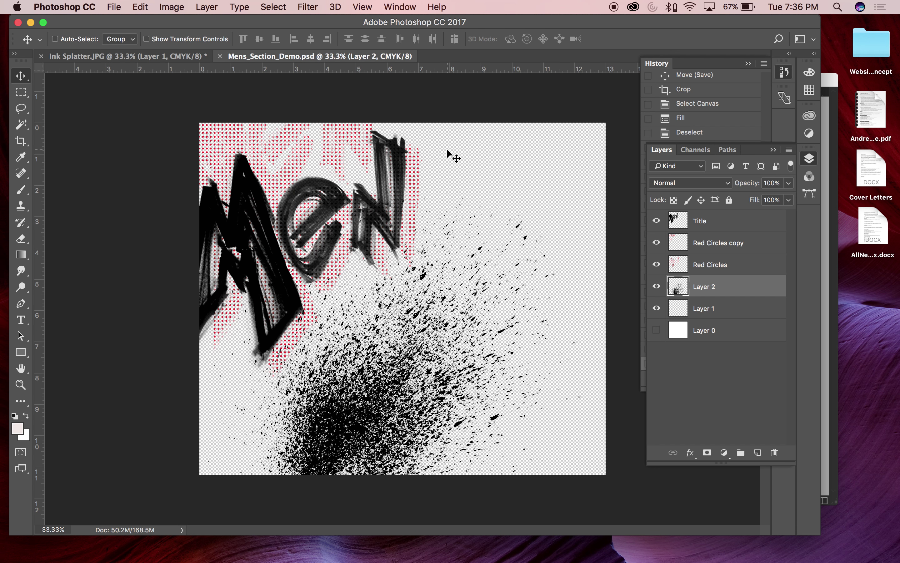
# Paste the Louboutin lettering as a Smart Object above Layer 2 and place it over the splatter's dense lower area.
pyautogui.press('super+v')
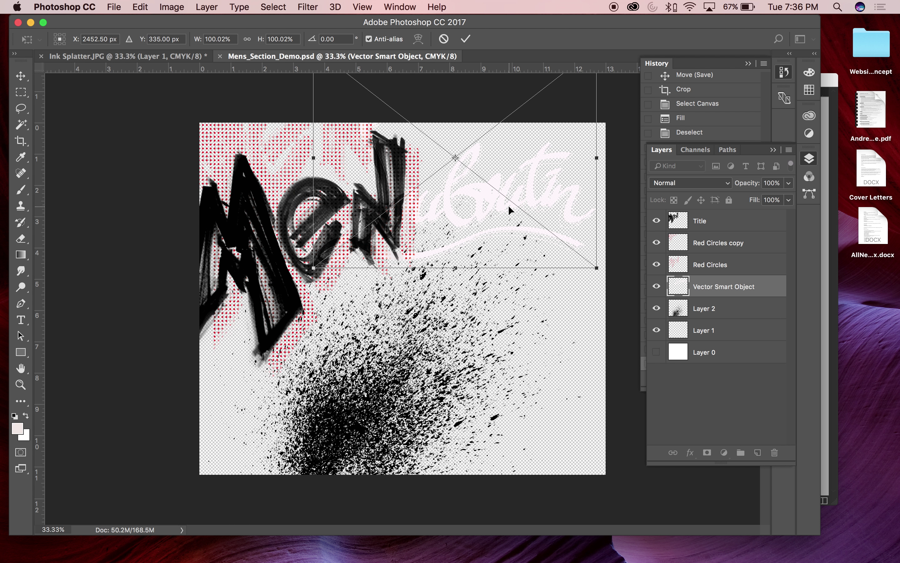
pyautogui.moveTo(504, 233); pyautogui.dragTo(416, 426)
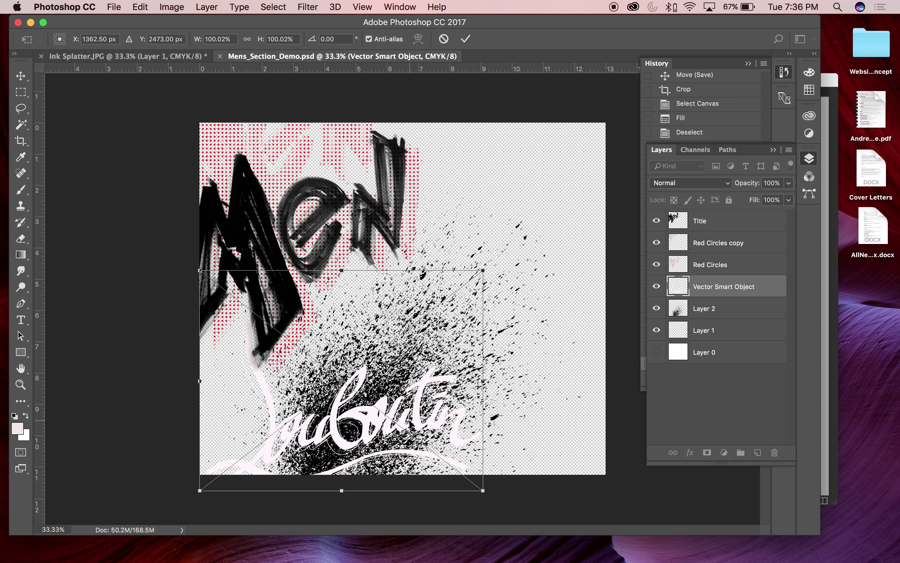
pyautogui.press('Return')
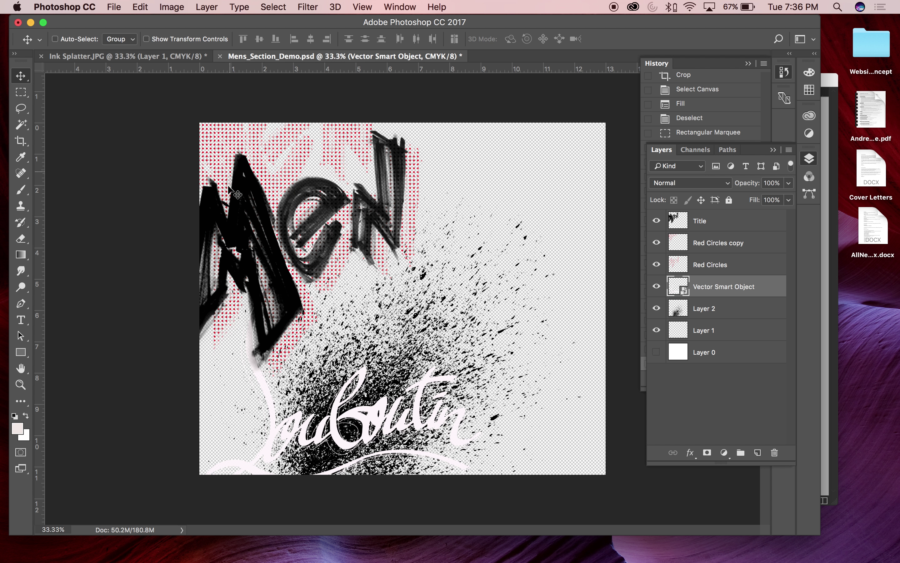
# Shift the ink splatter on Layer 2 slightly left behind the Louboutin lettering and save the document.
pyautogui.click(681, 310)
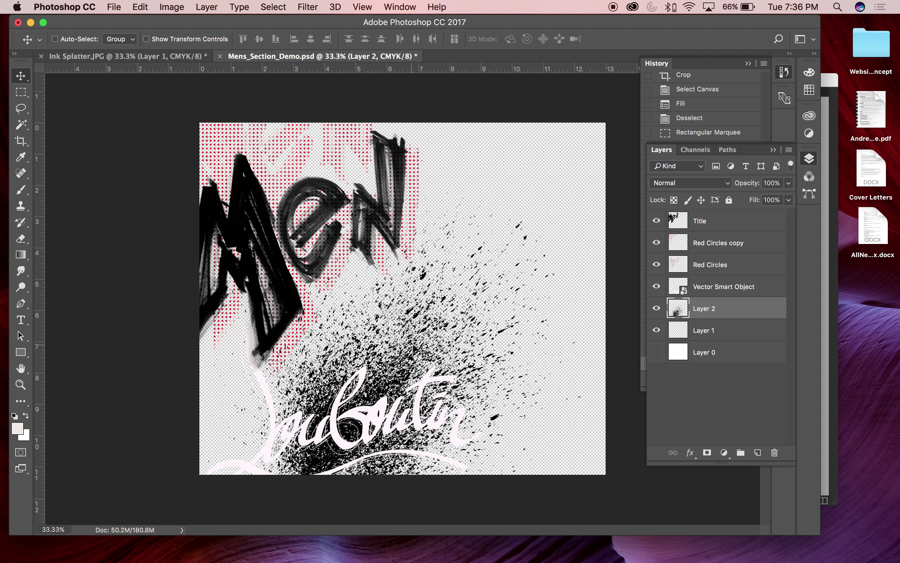
pyautogui.moveTo(452, 340)
pyautogui.mouseDown()
pyautogui.moveTo(444, 334)
pyautogui.moveTo(434, 387)
pyautogui.moveTo(426, 335)
pyautogui.moveTo(421, 390)
pyautogui.moveTo(409, 337)
pyautogui.moveTo(419, 334)
pyautogui.mouseUp()
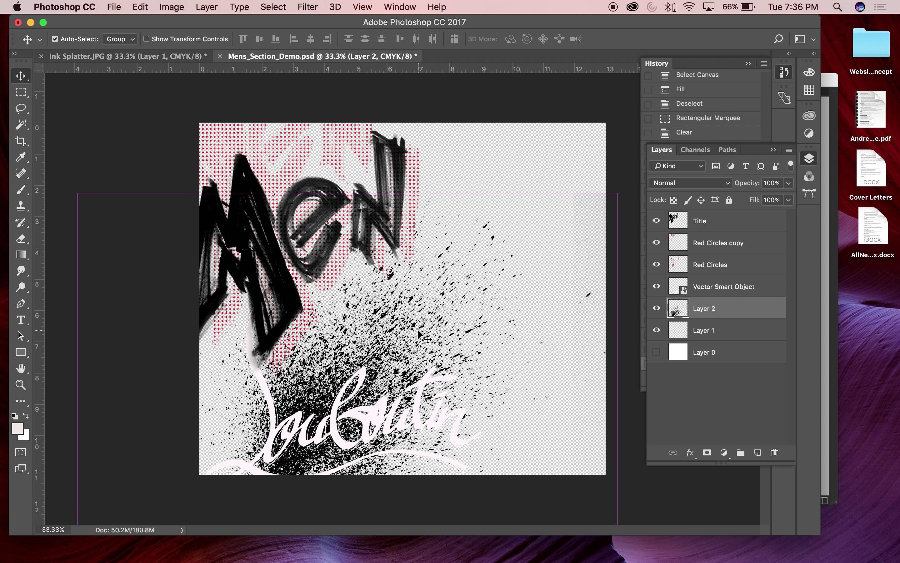
pyautogui.press('super+s')
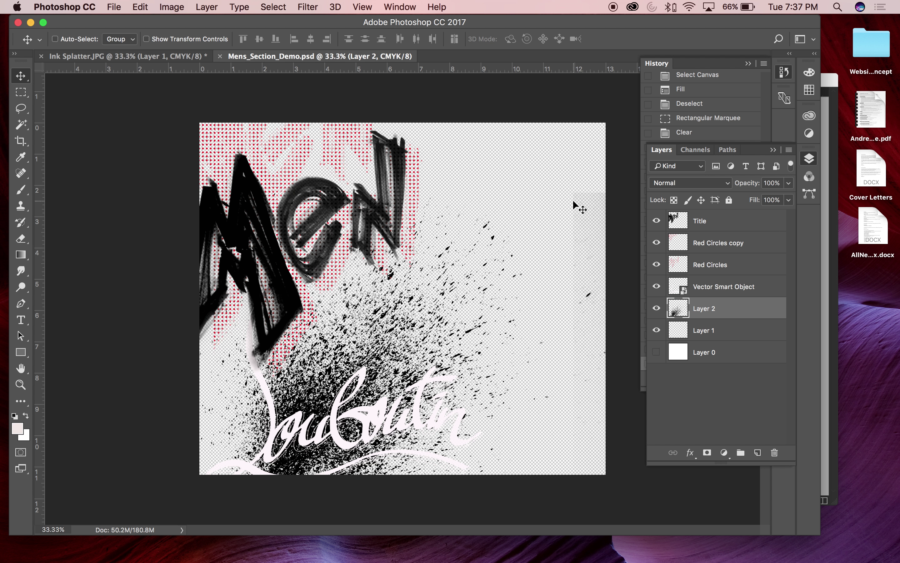
# Clear the stray splatter remnants along the canvas's right edge on Layer 2 with a rectangular marquee, and save the document.
pyautogui.press('m')
pyautogui.moveTo(555, 166); pyautogui.dragTo(642, 494)
pyautogui.press('v')
pyautogui.moveTo(607, 442); pyautogui.dragTo(639, 139)
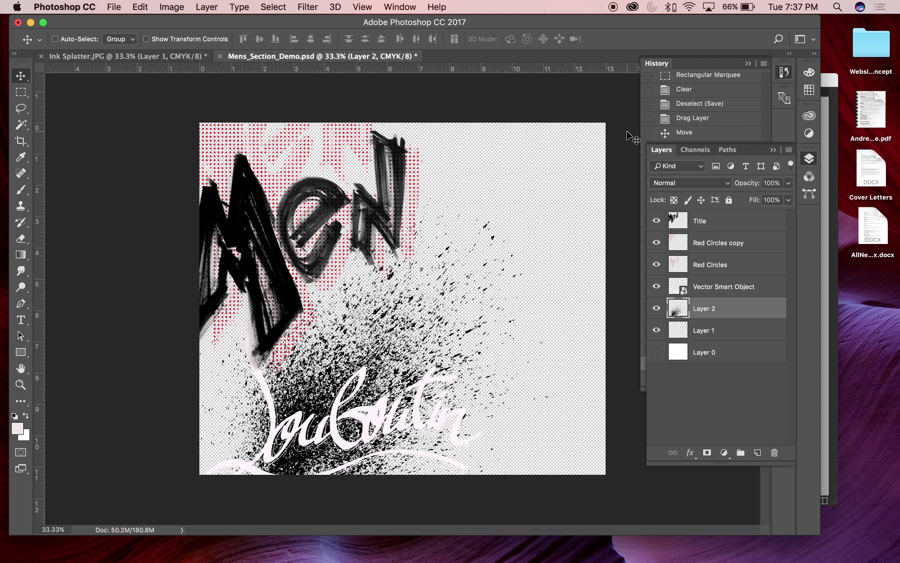
pyautogui.press('super+s')
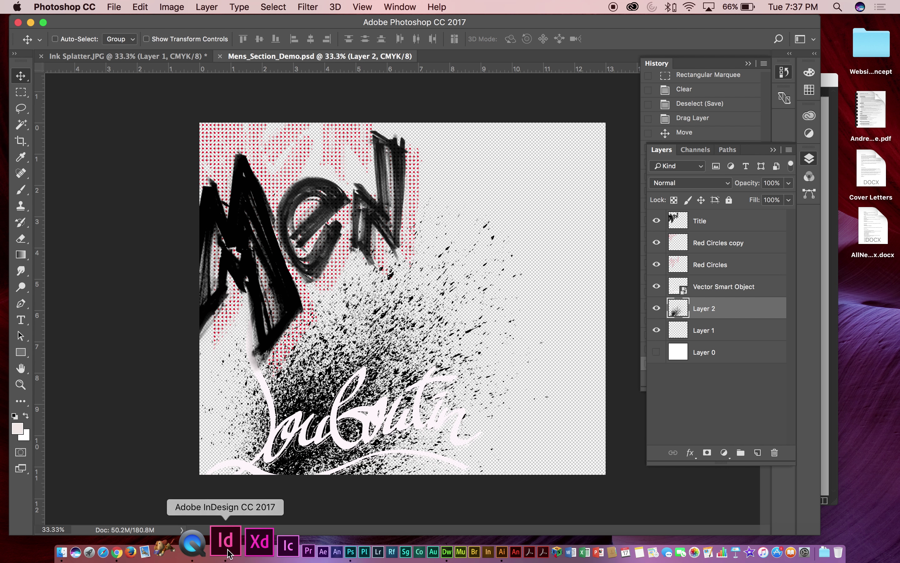
# Switch to Louboutin Catalog.indd in InDesign and compare the pattern spreads on pages 2-3 and 4-5.
pyautogui.click(219, 557)
pyautogui.click(185, 294)
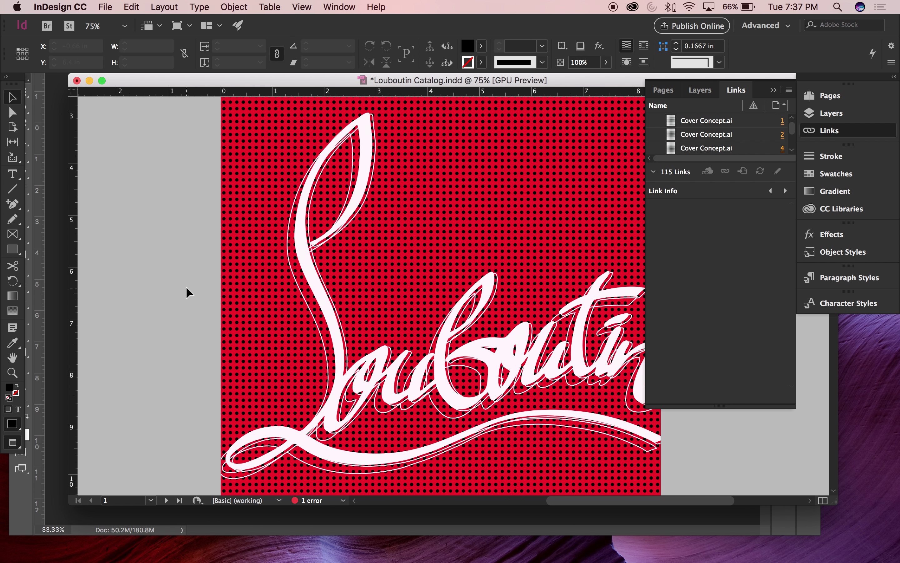
pyautogui.scroll(-3, 186, 288)
pyautogui.scroll(-15, 228, 322)
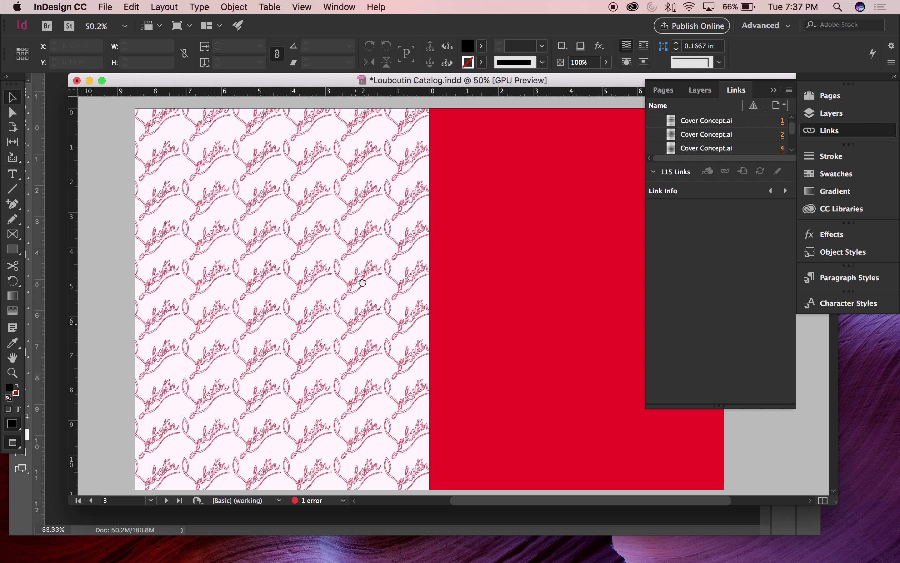
pyautogui.scroll(-15, 360, 258)
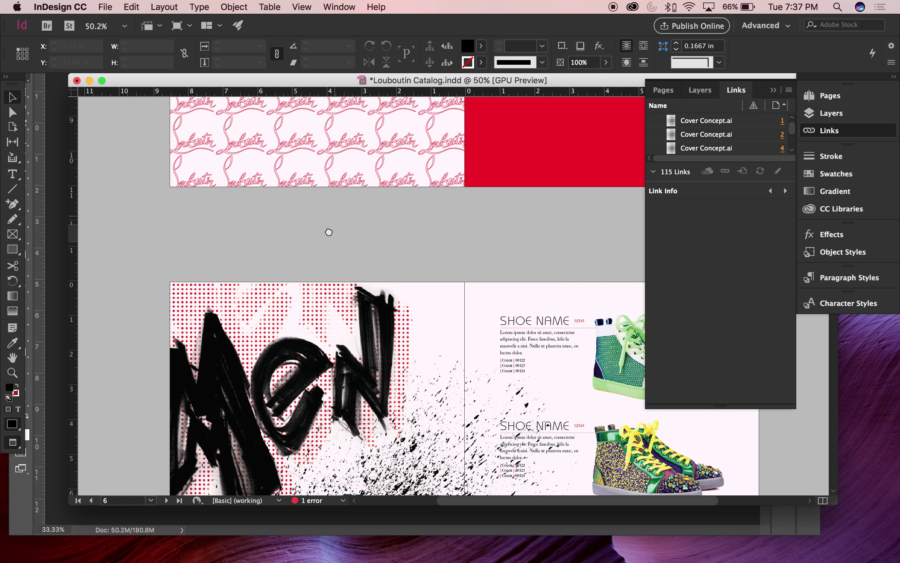
pyautogui.scroll(10, 341, 226)
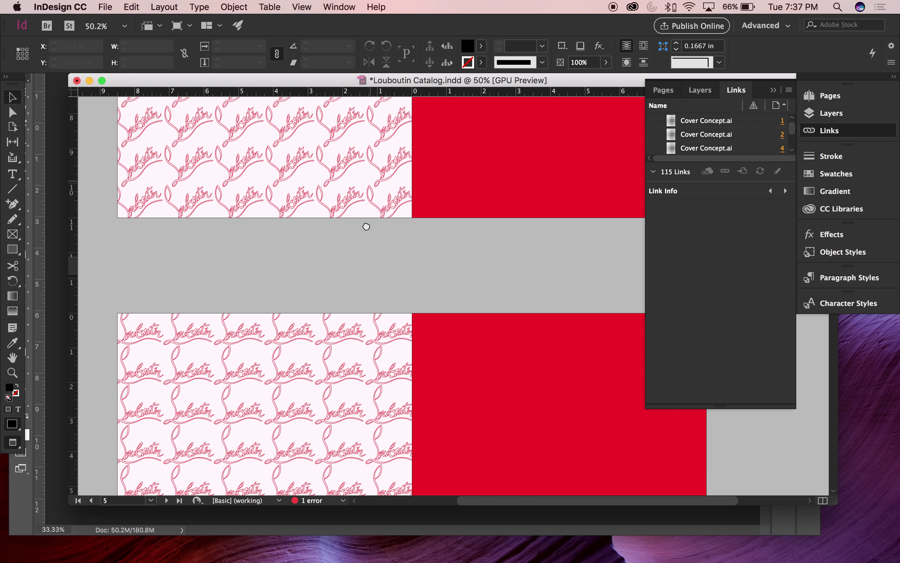
pyautogui.scroll(1, 362, 410)
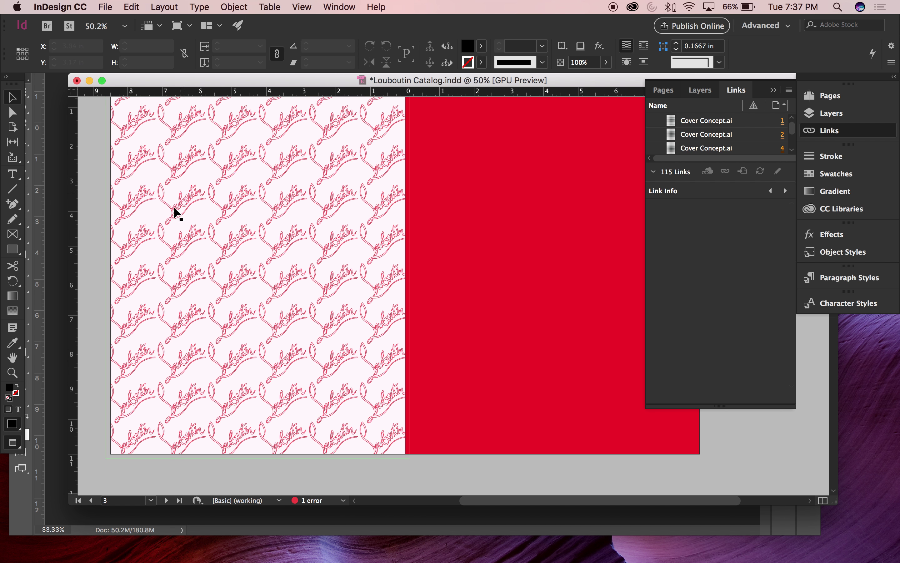
pyautogui.scroll(-5, 273, 188)
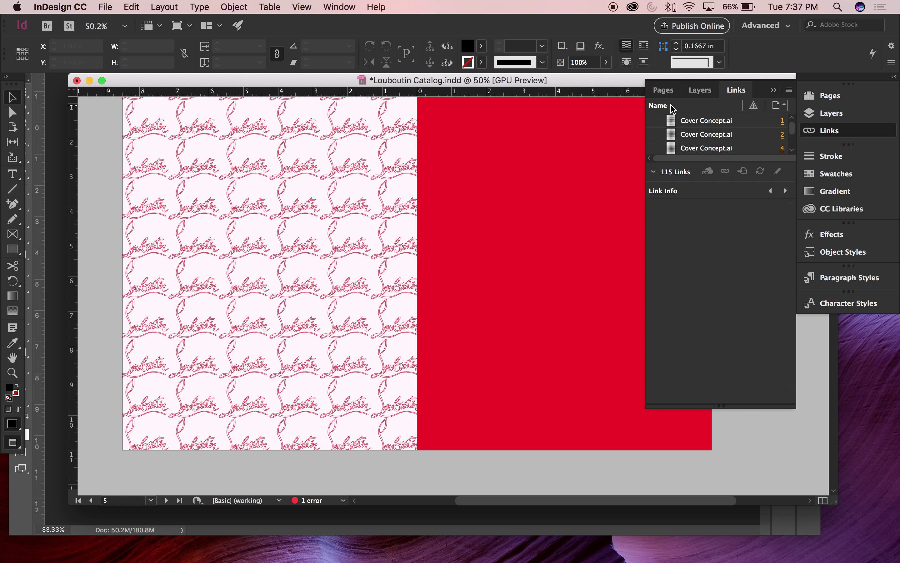
# Delete the second Louboutin pattern spread, pages 4-5, located before the Men sneaker spread.
pyautogui.click(665, 90)
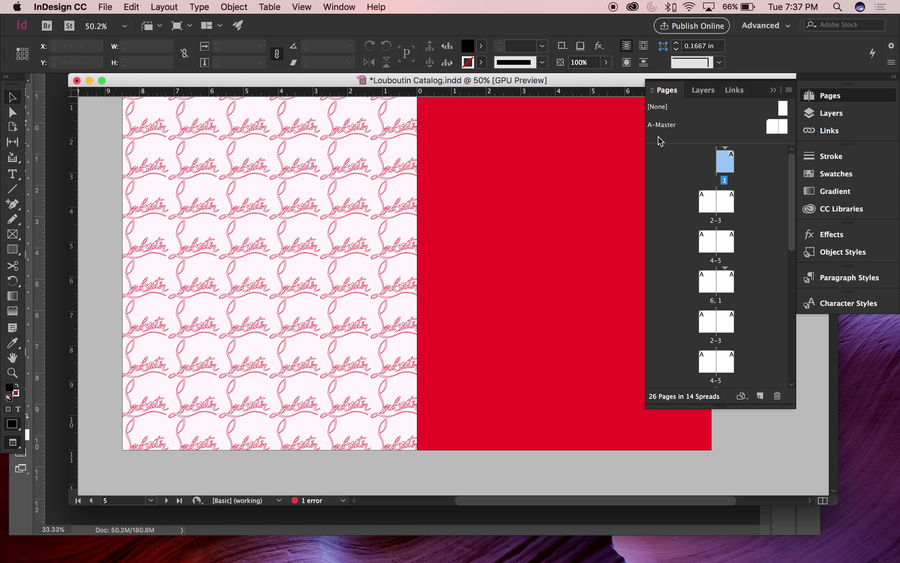
pyautogui.click(708, 236)
pyautogui.keyDown('shift'); pyautogui.click(727, 246); pyautogui.keyUp('shift')
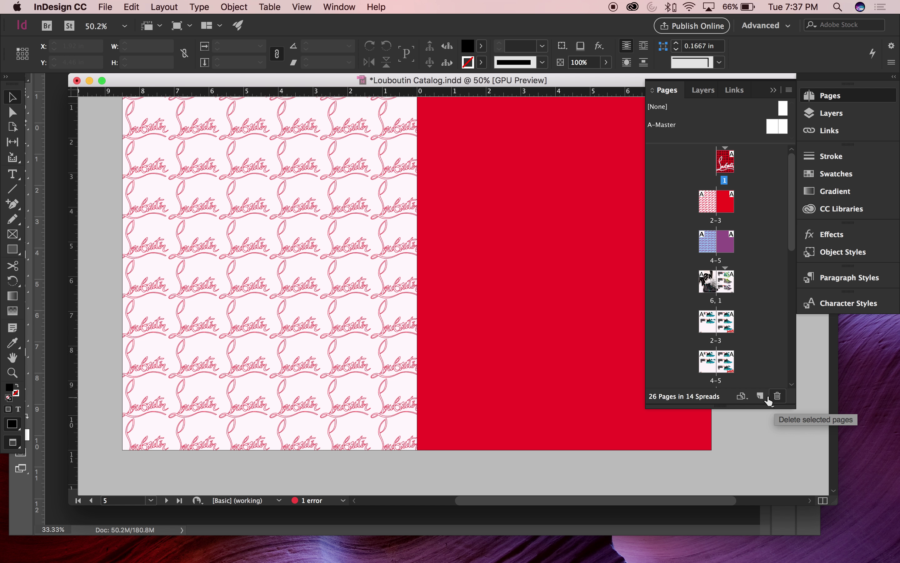
pyautogui.click(778, 397)
pyautogui.click(552, 315)
pyautogui.scroll(-10, 484, 242)
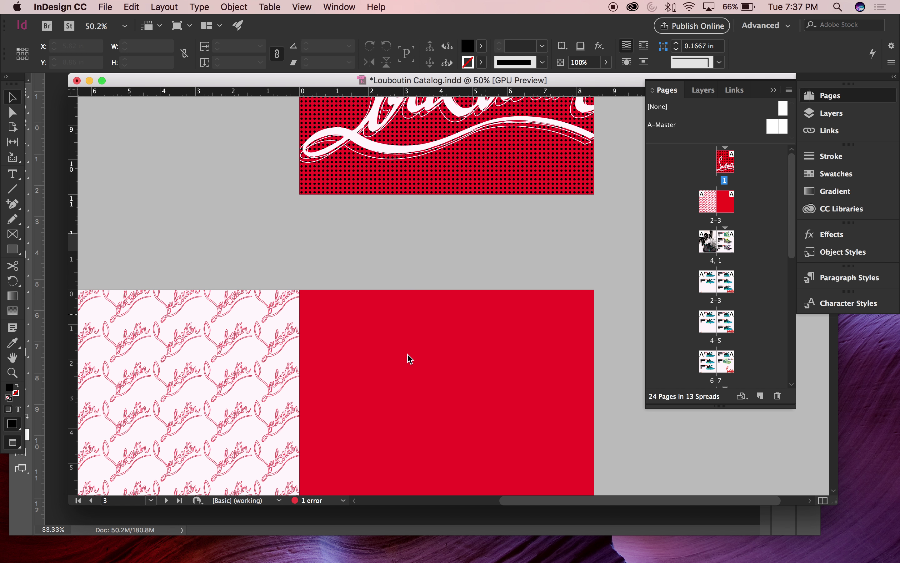
# Update the modified Mens_Section_Demo.psd link for the Men title graphic on page 4.
pyautogui.scroll(-4, 439, 242)
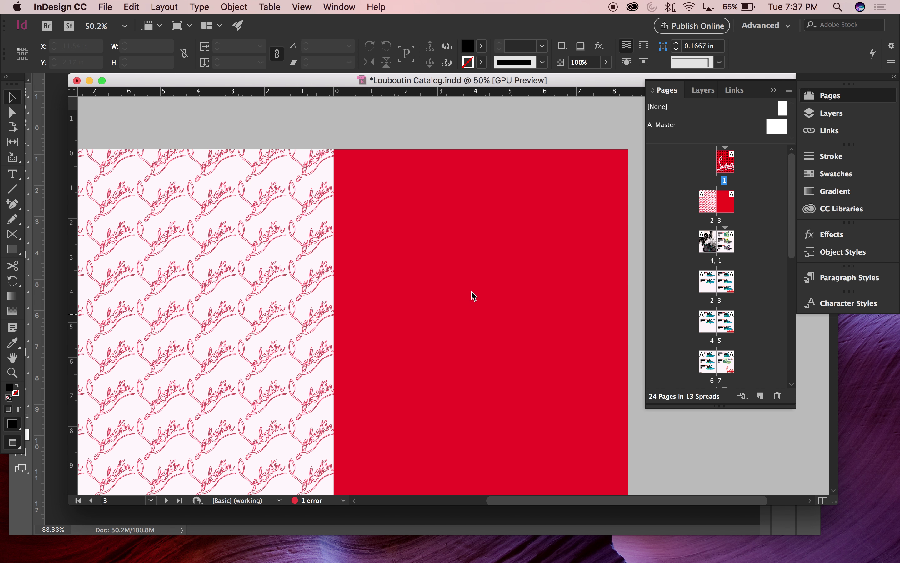
pyautogui.scroll(-10, 409, 303)
pyautogui.hscroll(-5, 409, 303)
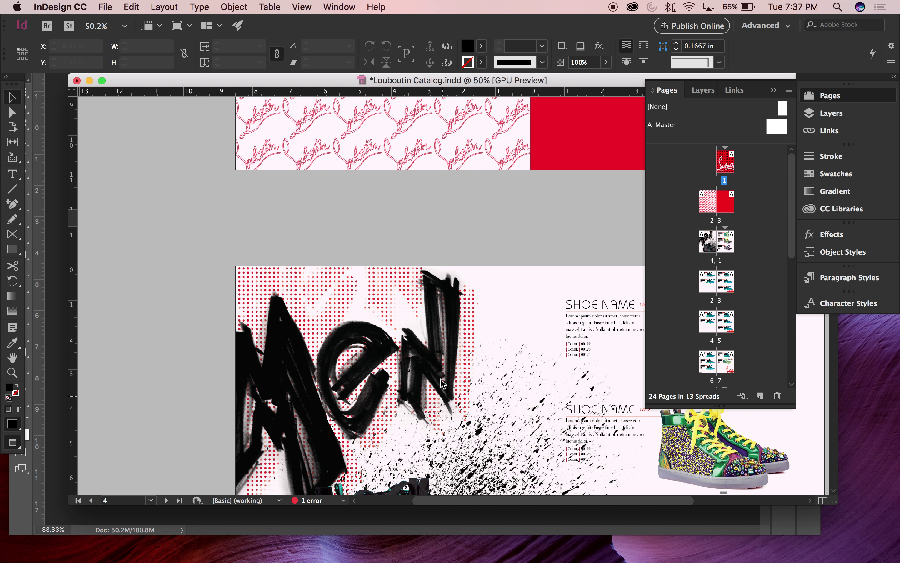
pyautogui.scroll(-5, 449, 333)
pyautogui.hscroll(-3, 449, 333)
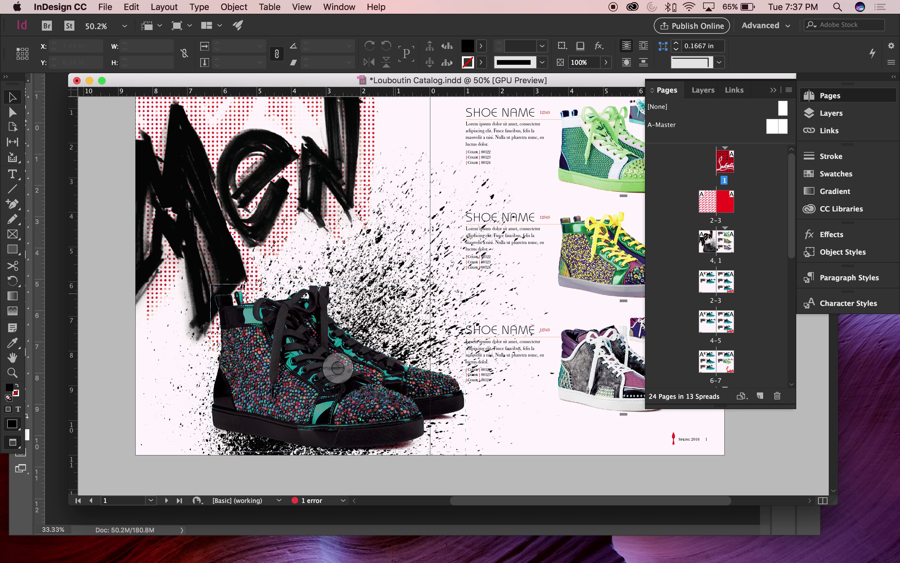
pyautogui.click(387, 250)
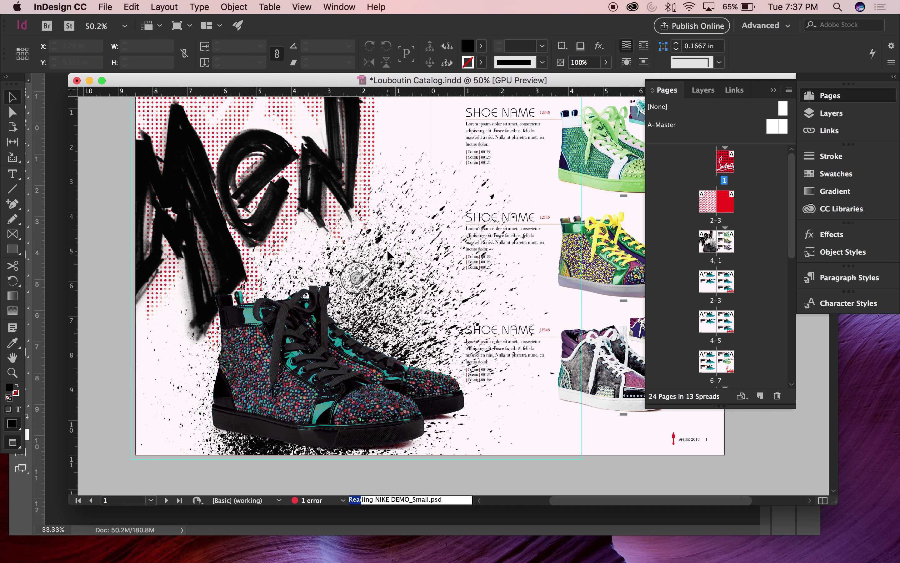
pyautogui.click(714, 92)
pyautogui.click(735, 89)
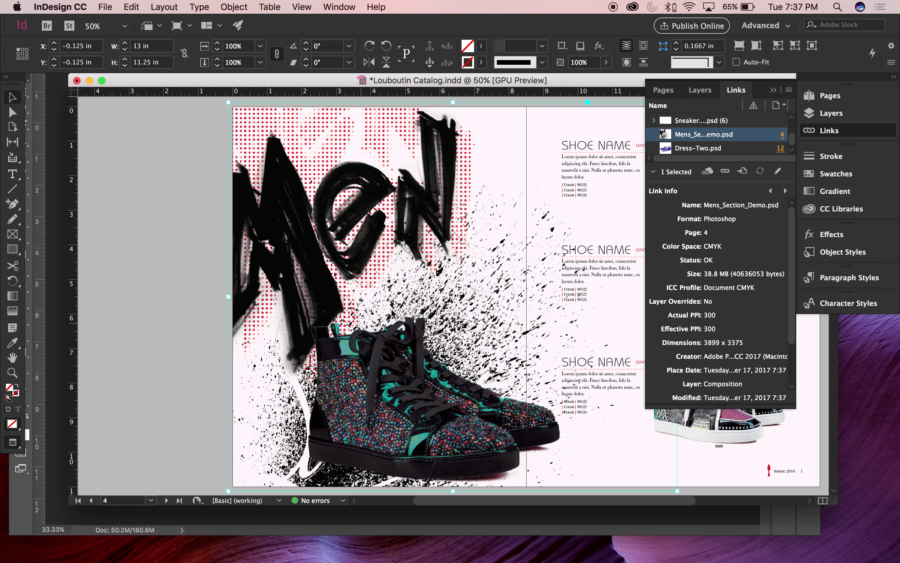
# Reposition the large black sneaker pair on the Men page to about X 2.69 in, Y 5.84 in.
pyautogui.scroll(-3, 327, 349)
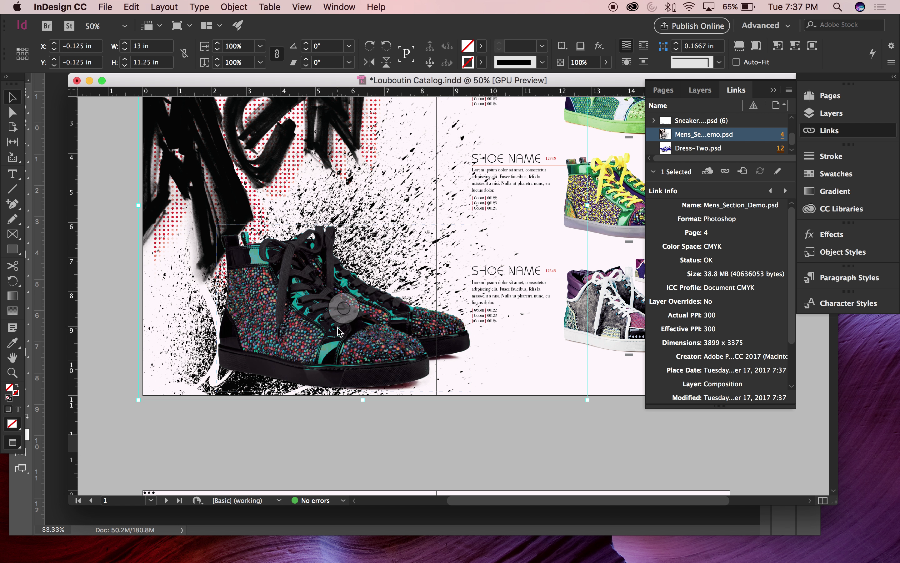
pyautogui.click(314, 338)
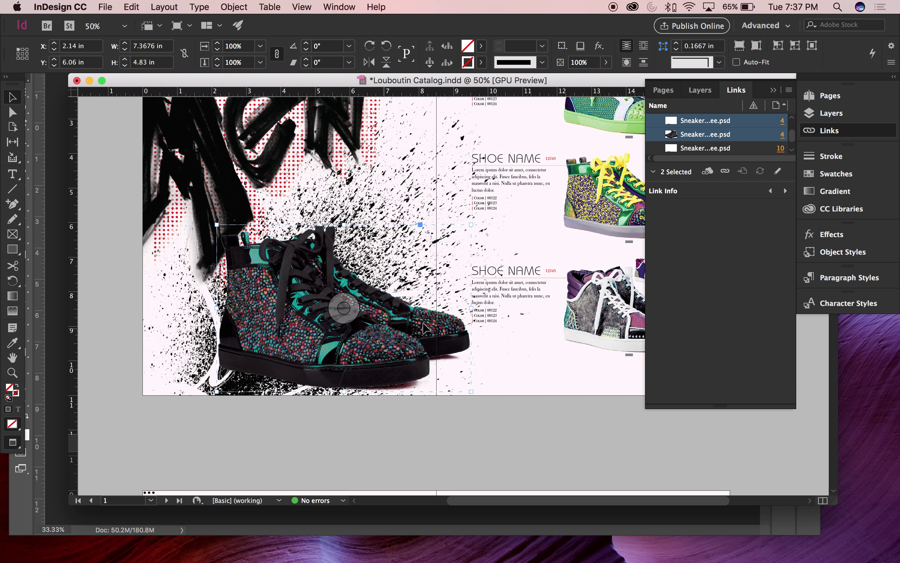
pyautogui.moveTo(388, 348)
pyautogui.mouseDown()
pyautogui.moveTo(414, 340)
pyautogui.moveTo(389, 353)
pyautogui.moveTo(388, 338)
pyautogui.mouseUp()
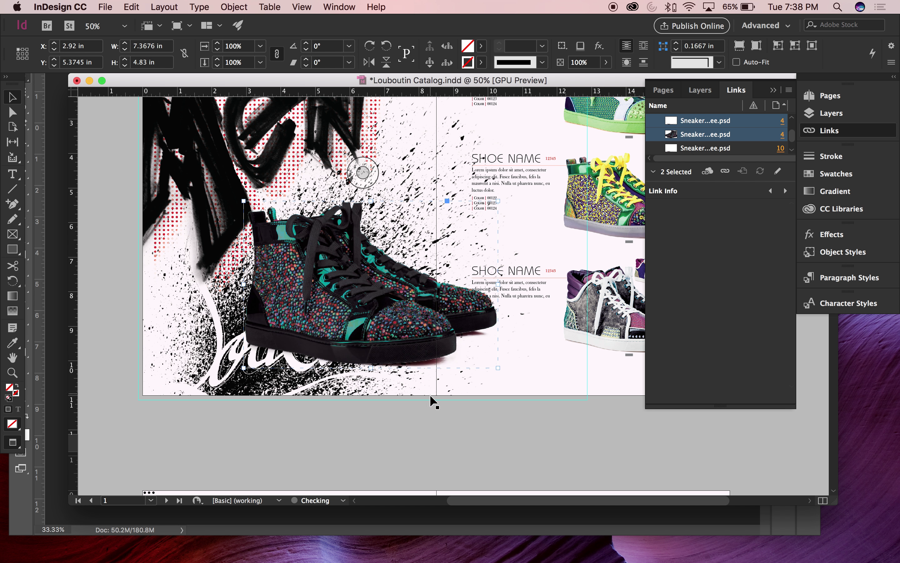
pyautogui.press('super+minus')
pyautogui.click(253, 309)
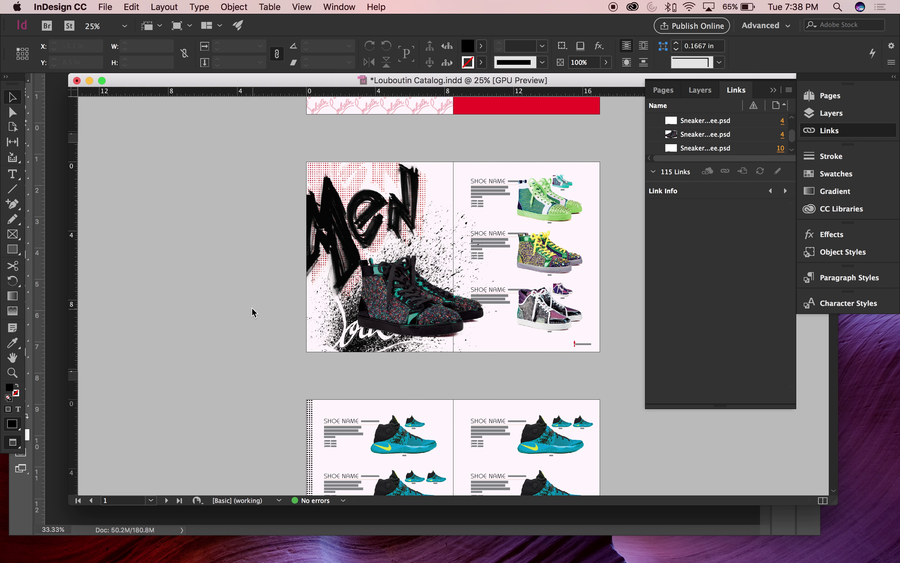
pyautogui.press('super+equal')
pyautogui.press('super+minus')
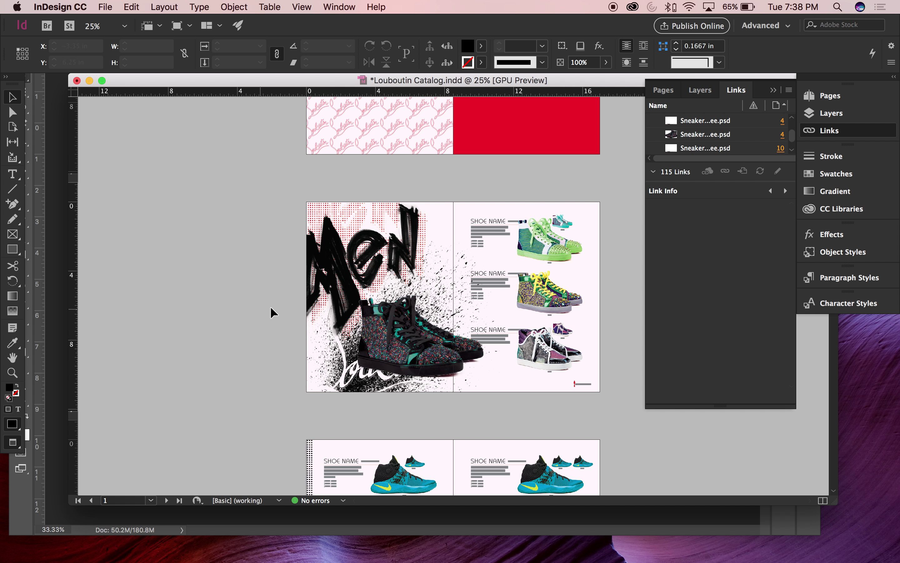
pyautogui.click(386, 328)
pyautogui.moveTo(386, 333); pyautogui.dragTo(382, 334)
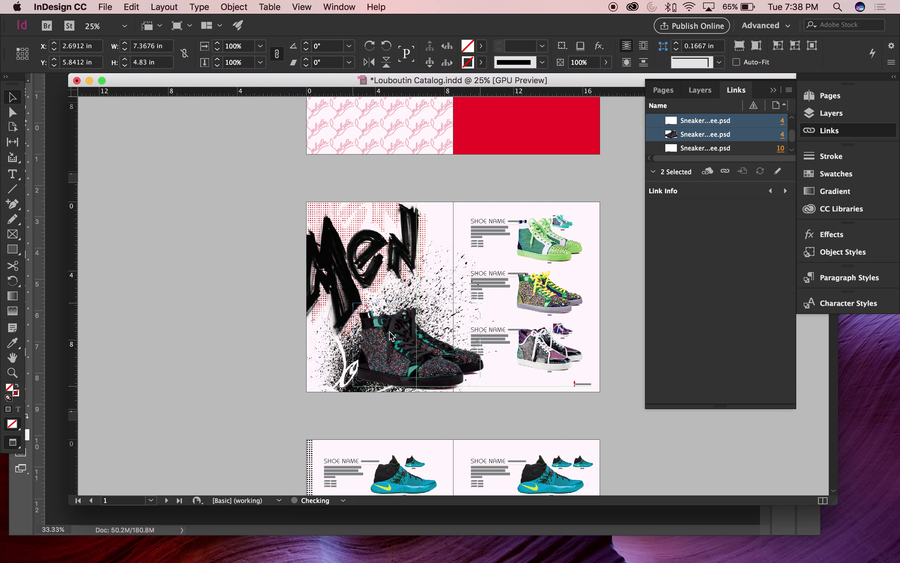
pyautogui.click(184, 330)
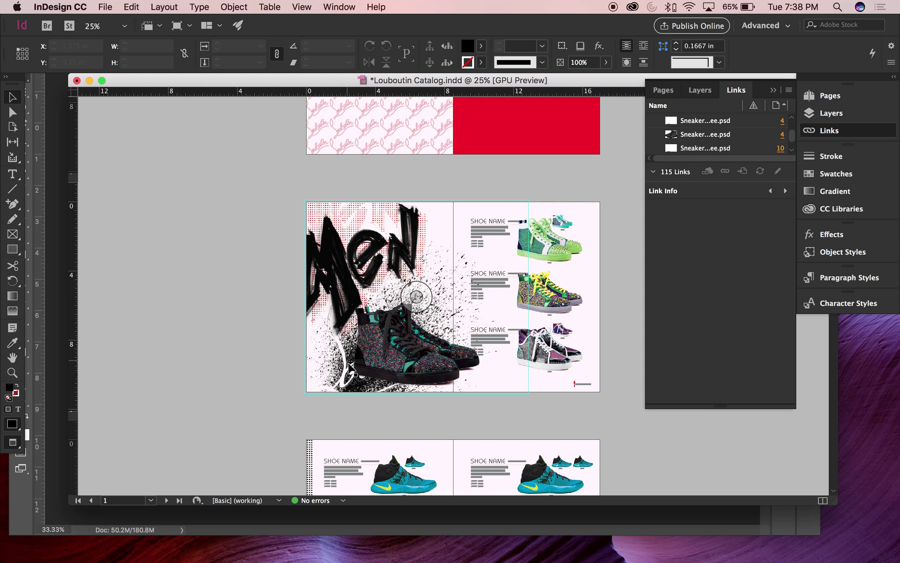
# In Photoshop, shift the Vector Smart Object with the Louboutin lettering slightly left in Mens_Section_Demo.psd and save it.
pyautogui.scroll(2, 360, 379)
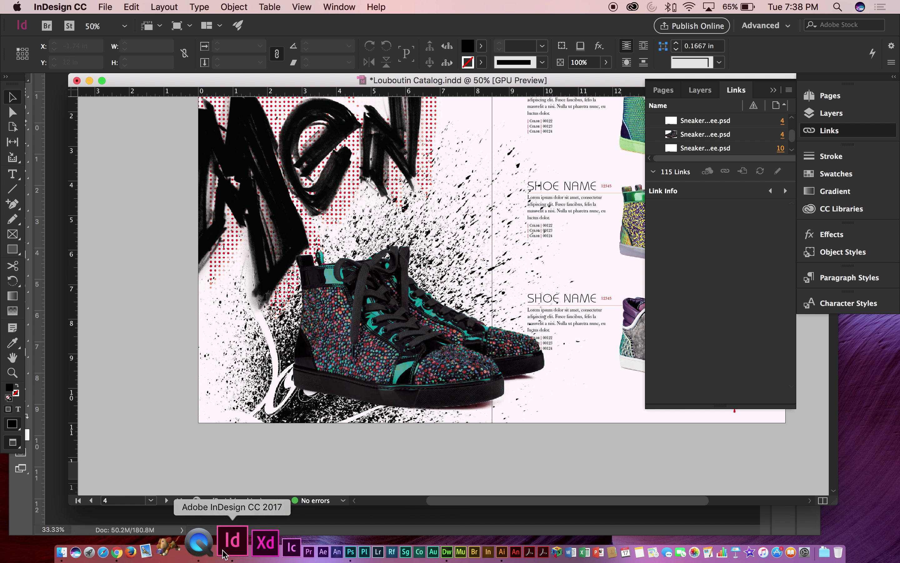
pyautogui.click(298, 555)
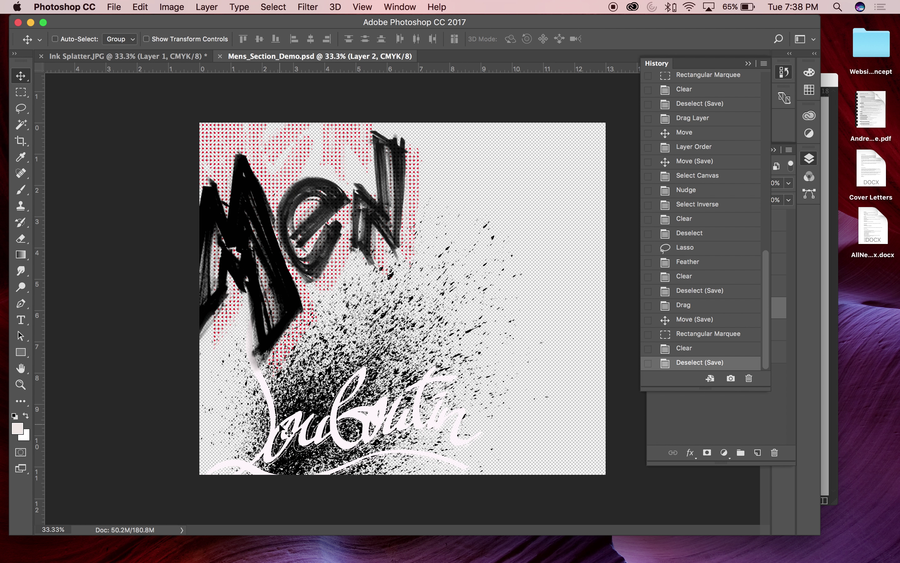
pyautogui.moveTo(285, 430); pyautogui.dragTo(274, 428)
pyautogui.press('super+z')
pyautogui.click(716, 292)
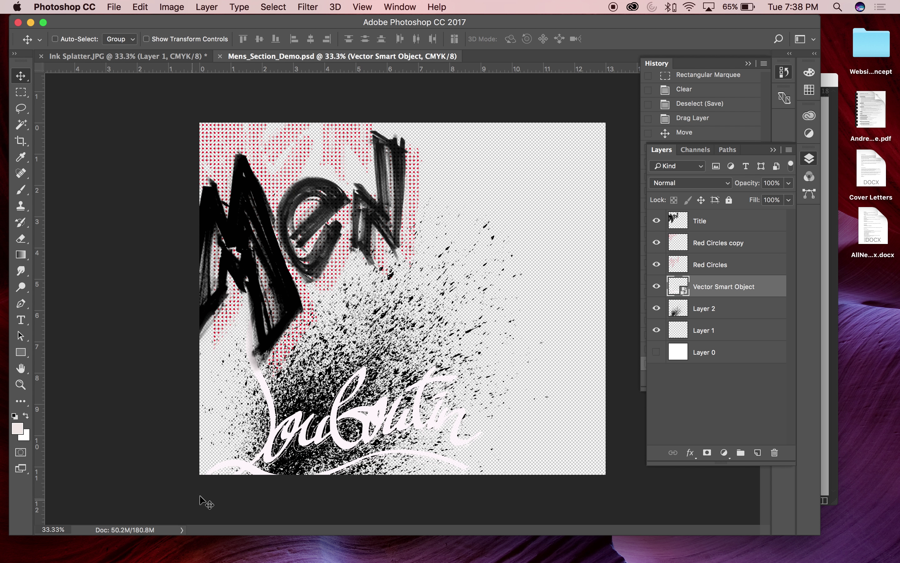
pyautogui.moveTo(270, 434); pyautogui.dragTo(262, 436)
pyautogui.press('super+s')
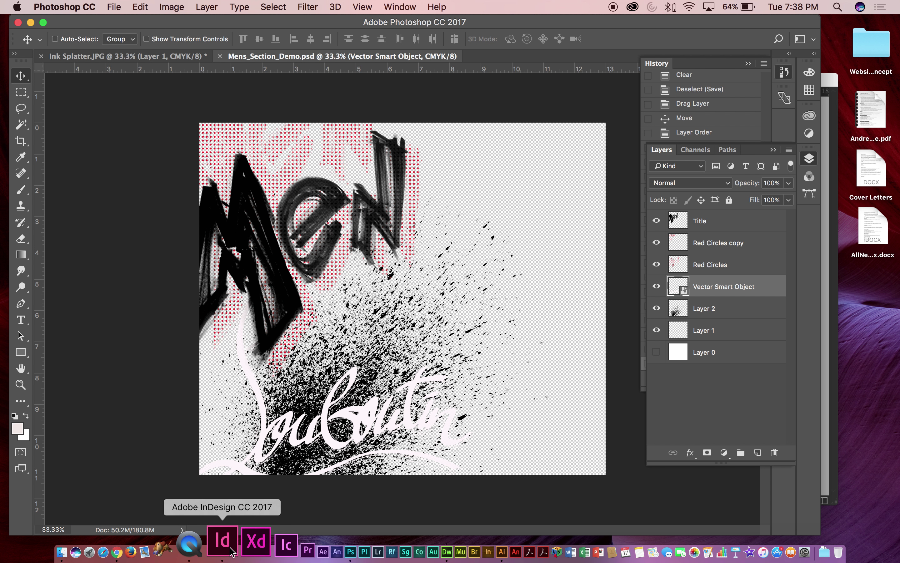
# Return to the catalog in InDesign and update the modified Mens_Section_Demo.psd link.
pyautogui.click(231, 547)
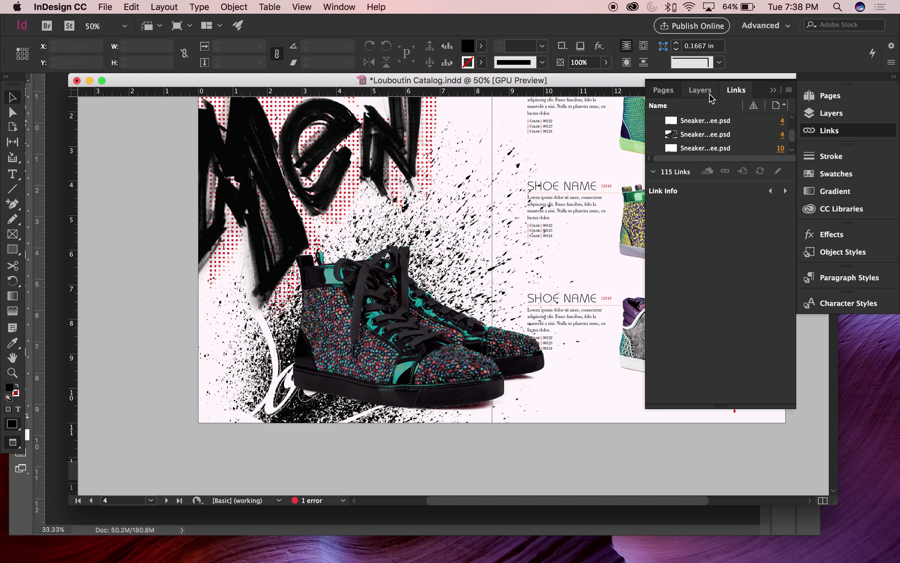
pyautogui.click(415, 259)
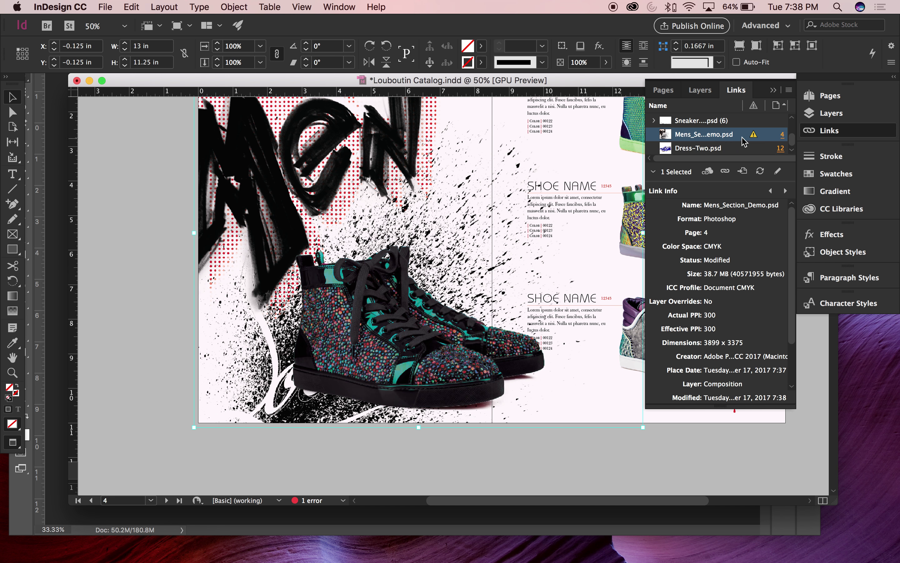
pyautogui.click(112, 300)
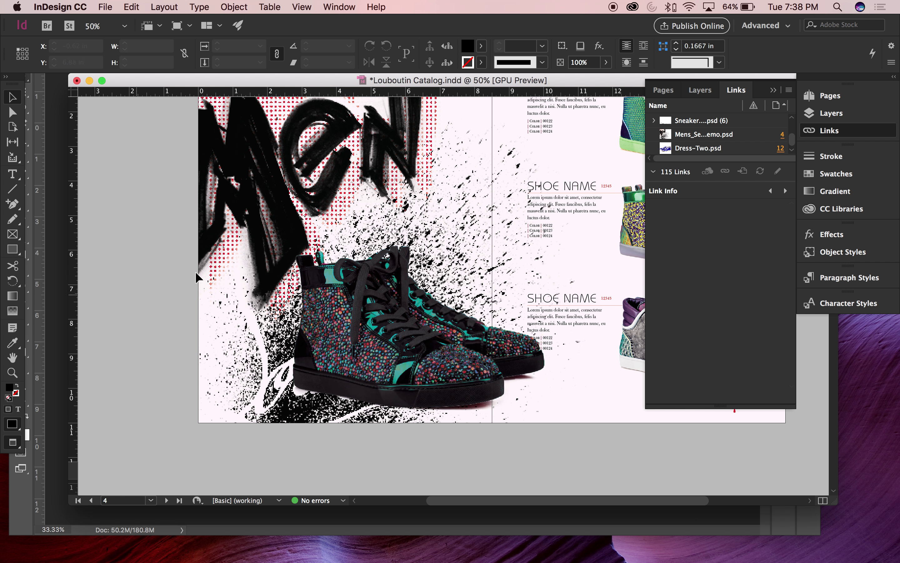
# Examine the updated Men spread and how the ink splatter overlaps the middle shoe description.
pyautogui.press('super+minus')
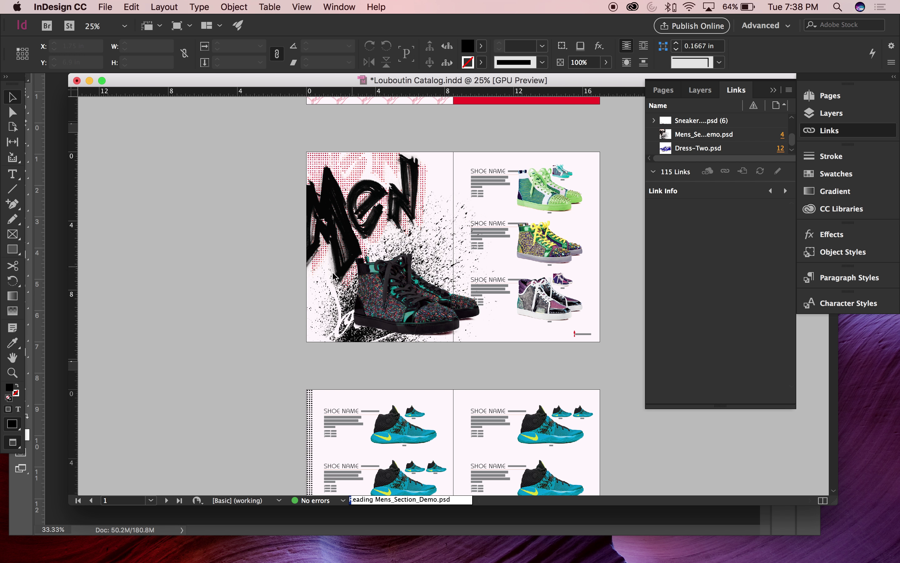
pyautogui.scroll(2, 337, 271)
pyautogui.press('super+equal')
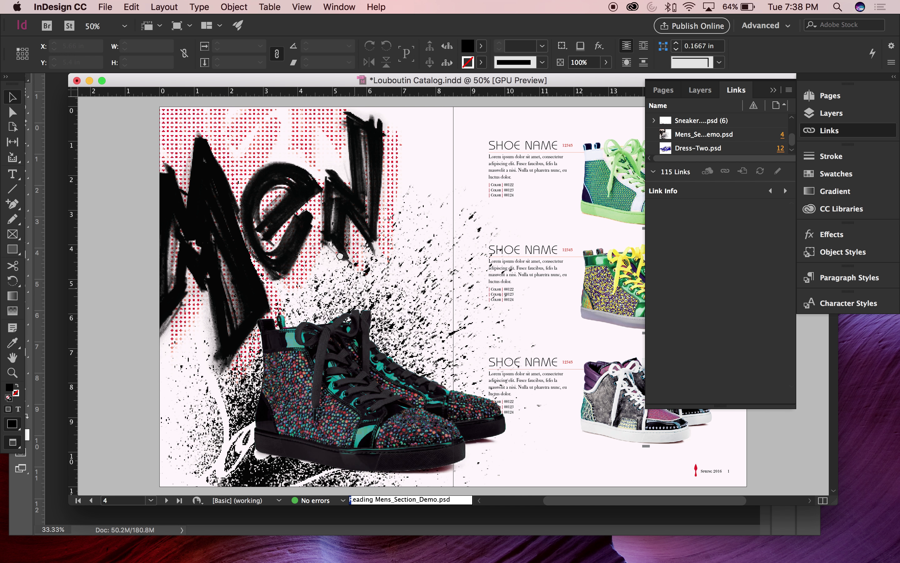
pyautogui.scroll(-2, 339, 256)
pyautogui.hscroll(2, 340, 257)
pyautogui.click(405, 404)
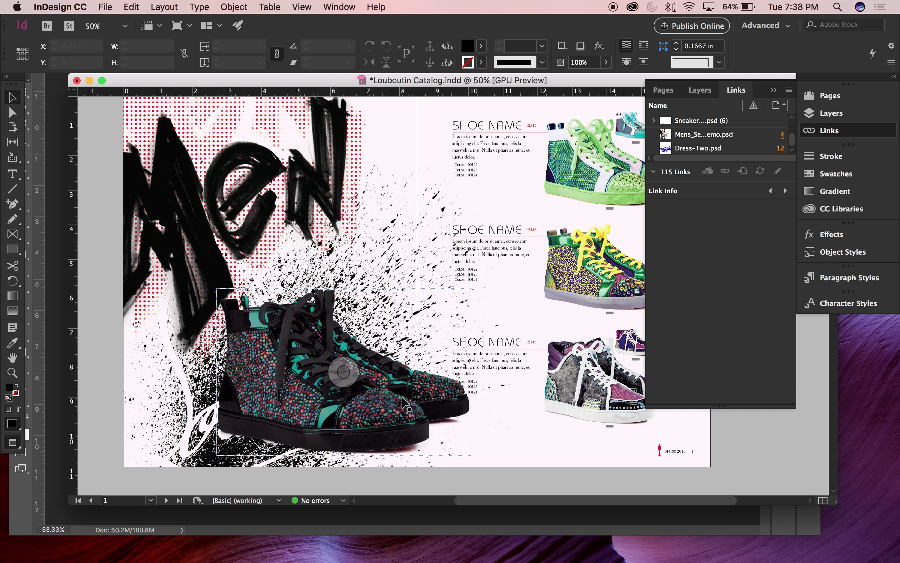
pyautogui.click(592, 442)
pyautogui.press('super+equal')
pyautogui.press('super+equal')
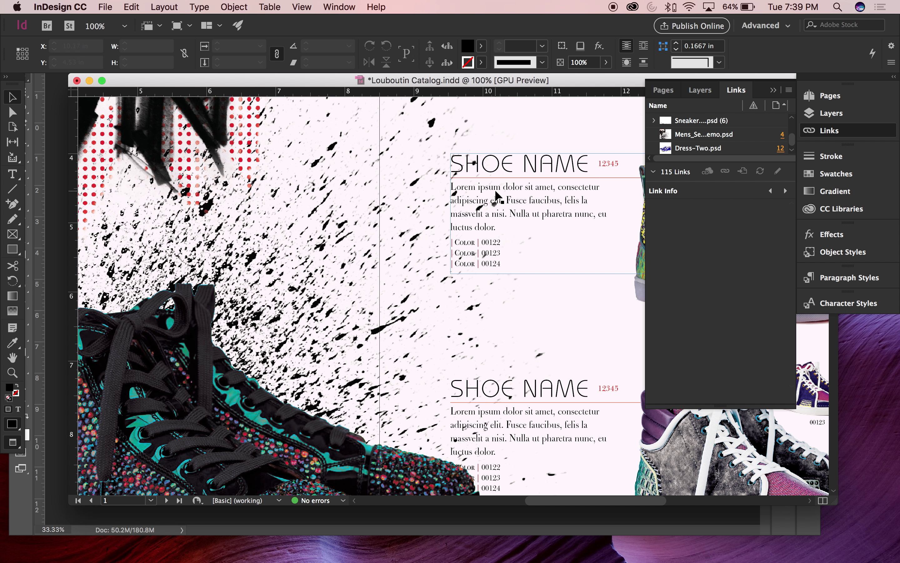
pyautogui.press('super+equal')
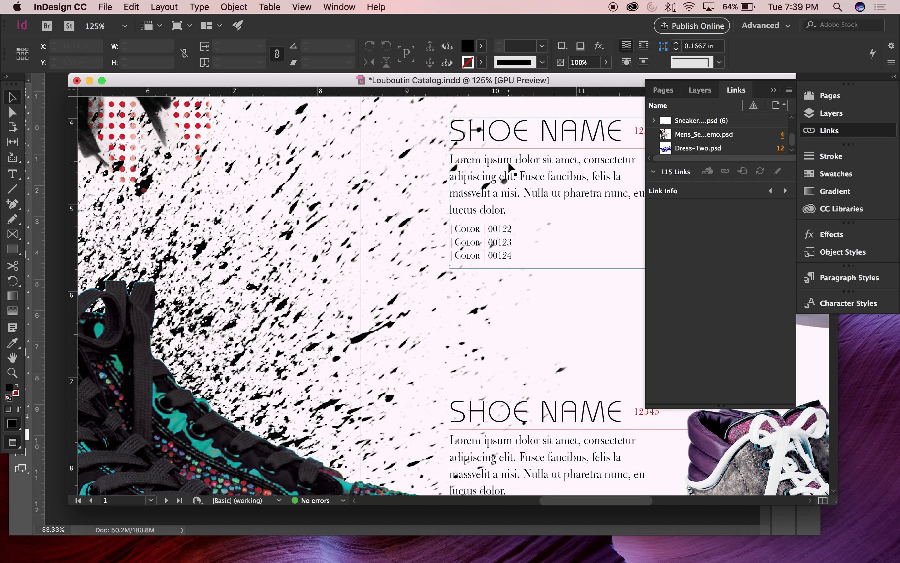
pyautogui.press('super+minus')
pyautogui.press('super+minus')
pyautogui.press('super+minus')
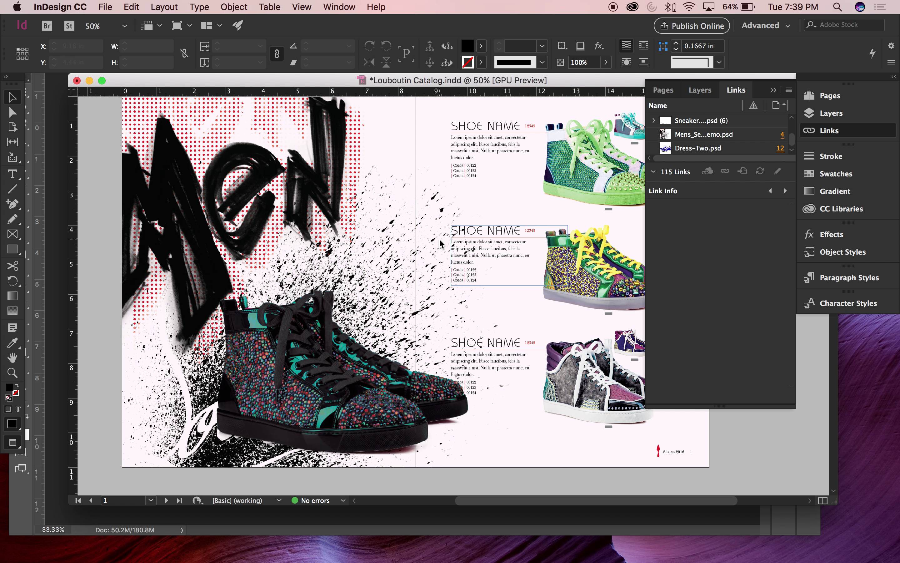
# Inspect the bottom shoe description up close where the large sneaker's toe and the splatter run over its color lines.
pyautogui.hscroll(2, 410, 235)
pyautogui.press('super+minus')
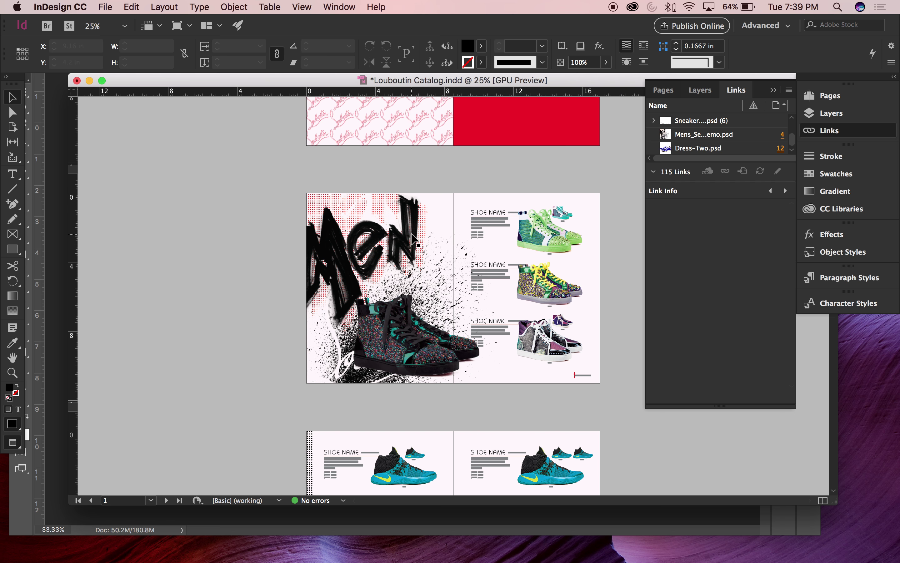
pyautogui.press('super+equal')
pyautogui.press('super+equal')
pyautogui.press('super+equal')
pyautogui.press('super+equal')
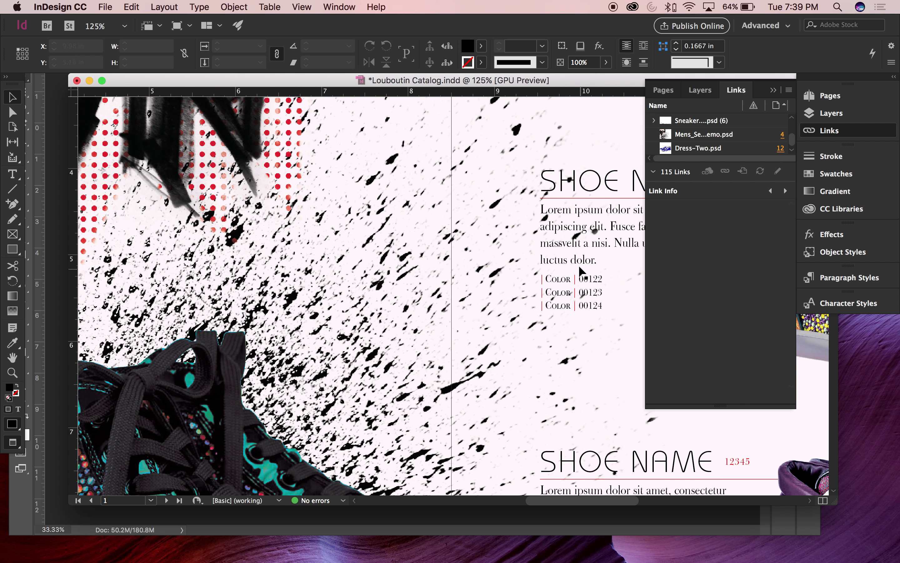
pyautogui.hscroll(5, 579, 271)
pyautogui.scroll(-3, 521, 260)
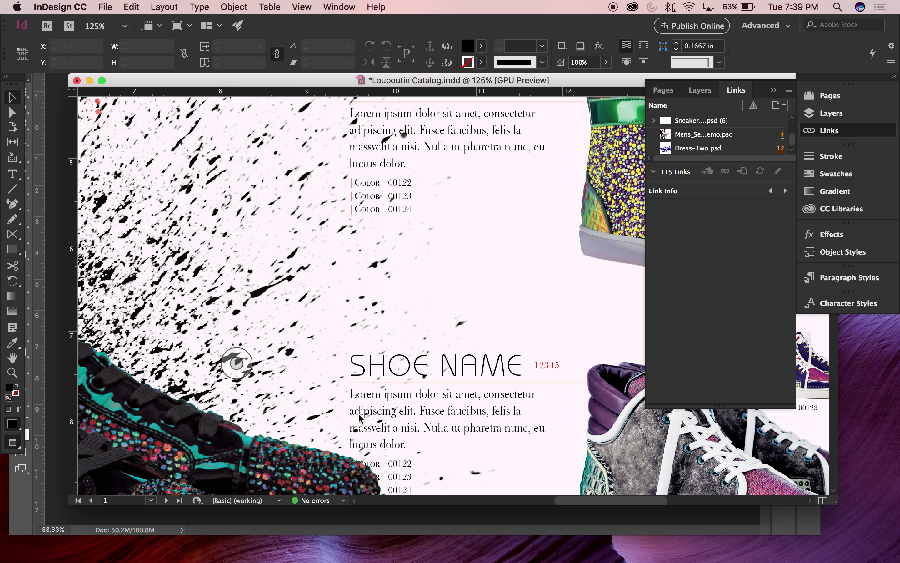
pyautogui.scroll(-5, 401, 442)
pyautogui.hscroll(-3, 400, 441)
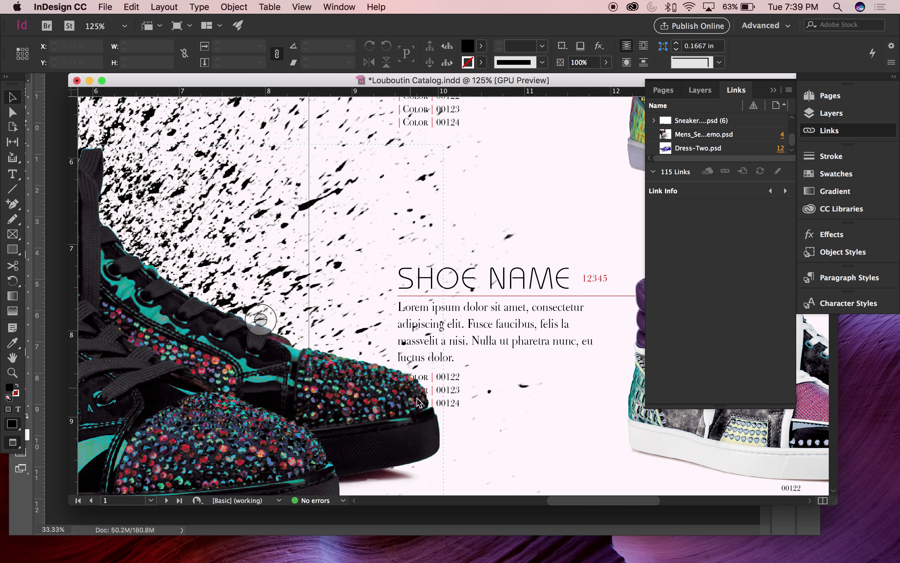
pyautogui.press('super+minus')
pyautogui.press('super+minus')
pyautogui.press('super+minus')
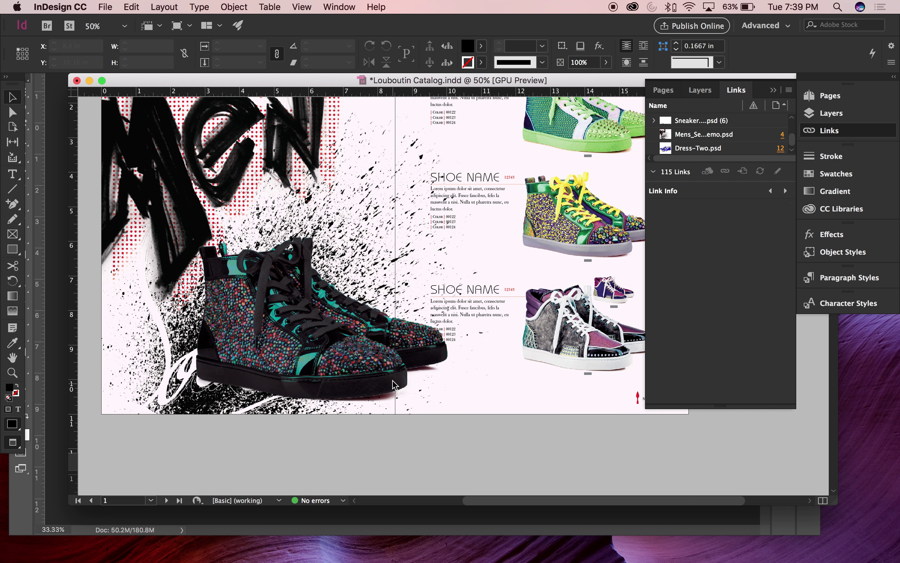
# Scale the large sneaker pair down to 95.5% from its lower-left sole corner and review the Men spread.
pyautogui.click(368, 364)
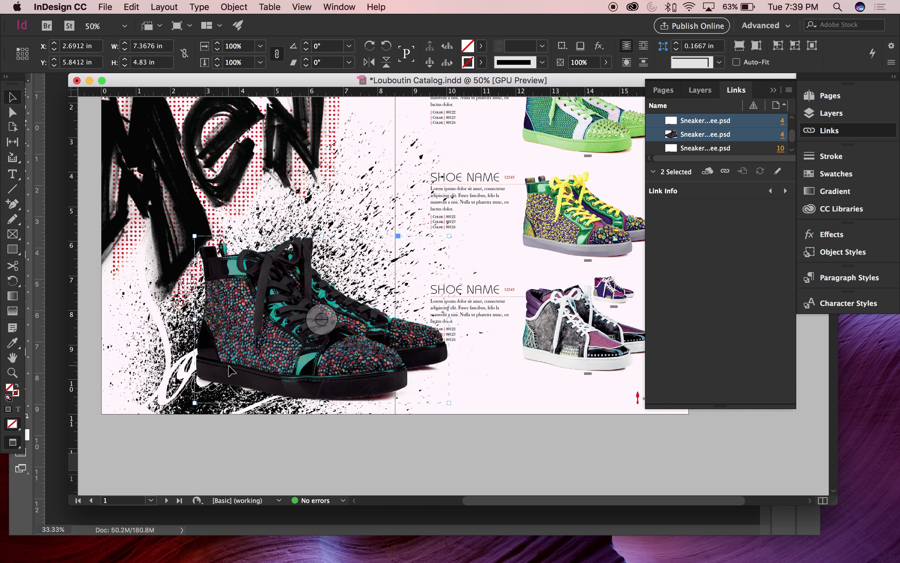
pyautogui.press('s')
pyautogui.click(204, 379)
pyautogui.moveTo(419, 186); pyautogui.dragTo(407, 193)
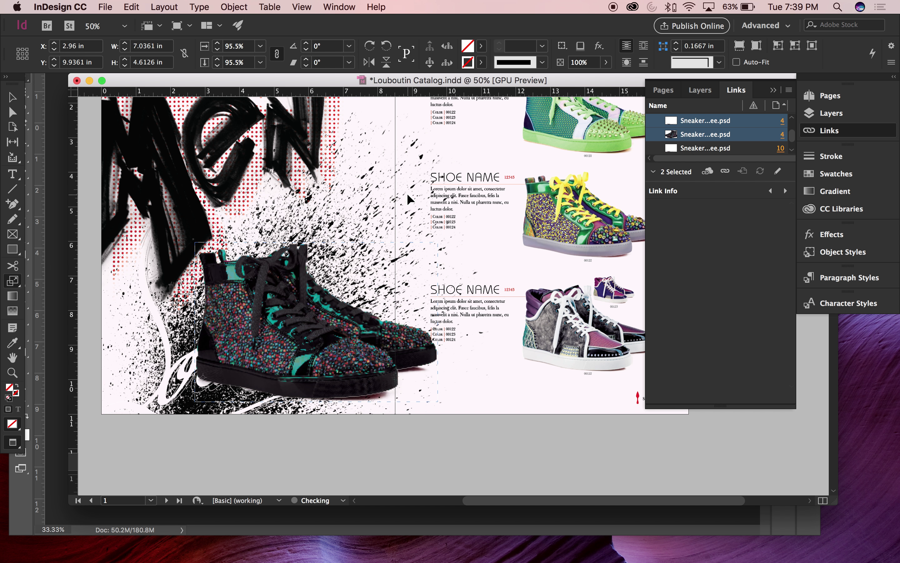
pyautogui.press('v')
pyautogui.click(489, 417)
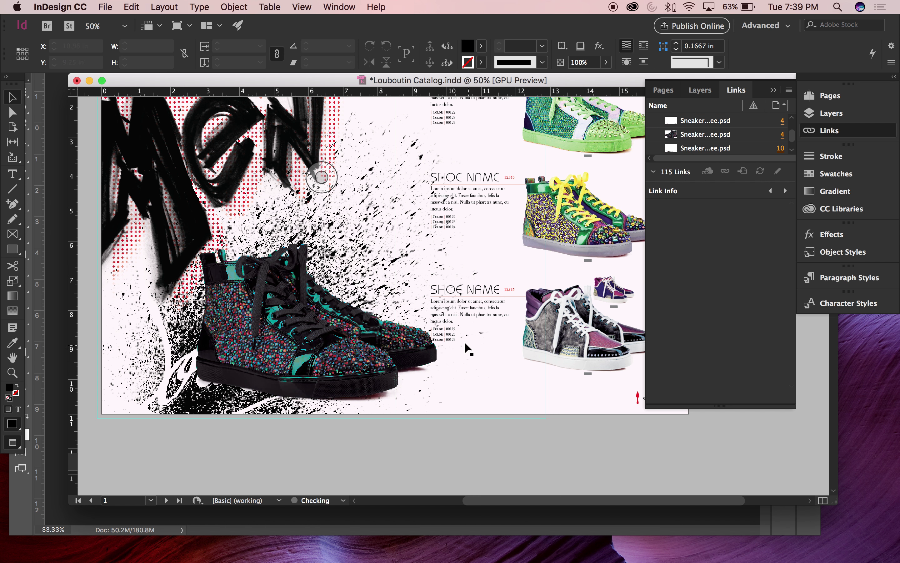
pyautogui.press('super+minus')
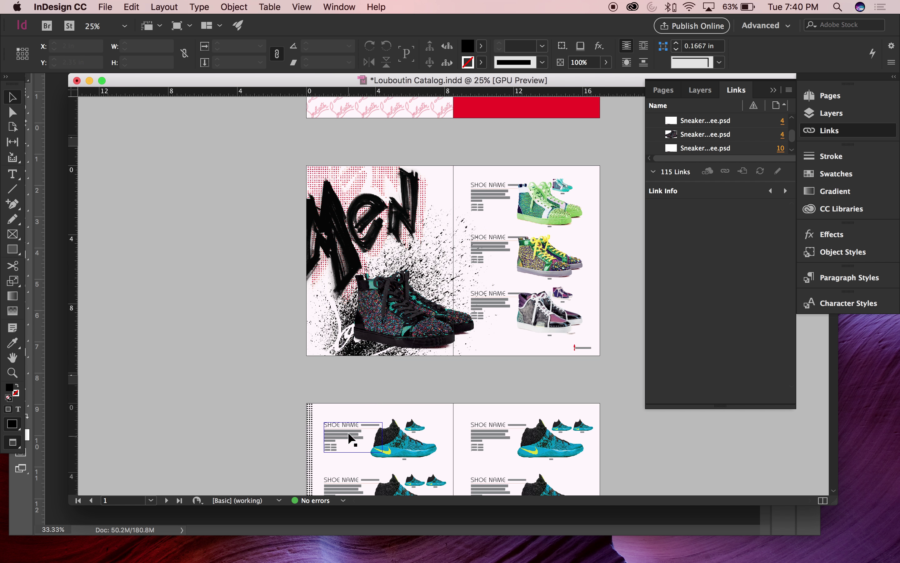
pyautogui.press('super+equal')
pyautogui.scroll(-3, 408, 373)
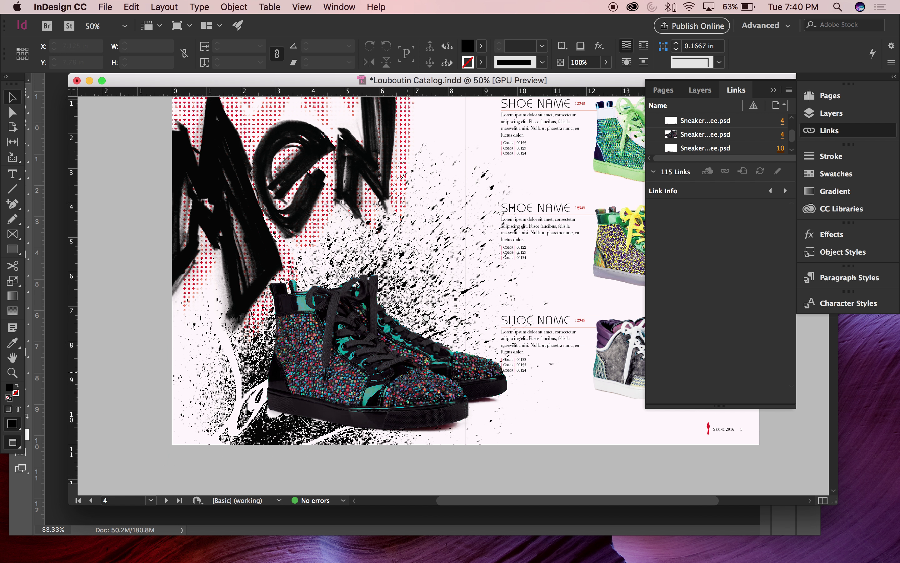
# Select both layers of the large sneaker pair and scale them up to 105.5% from the lower-right toe corner.
pyautogui.click(393, 341)
pyautogui.keyDown('shift'); pyautogui.click(500, 408); pyautogui.keyUp('shift')
pyautogui.press('s')
pyautogui.click(501, 411)
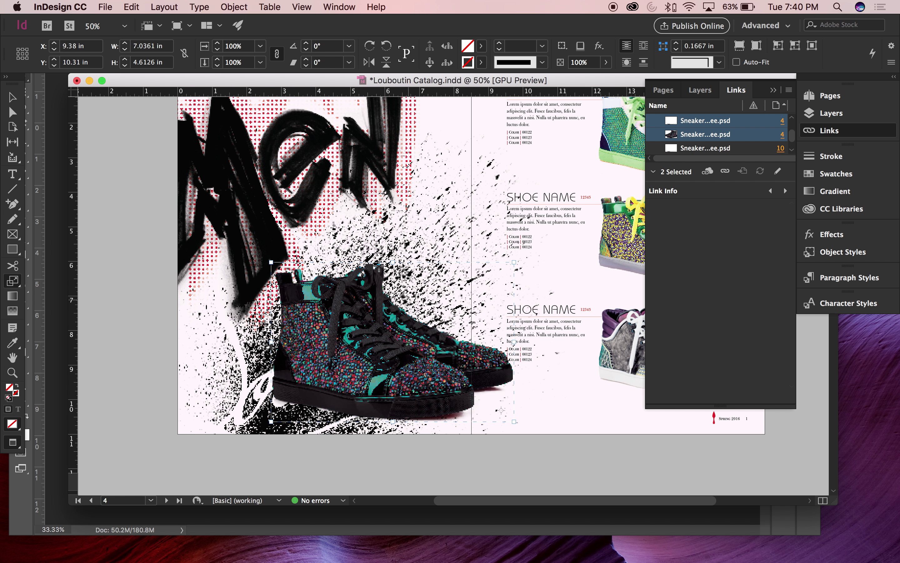
pyautogui.moveTo(329, 226); pyautogui.dragTo(320, 218)
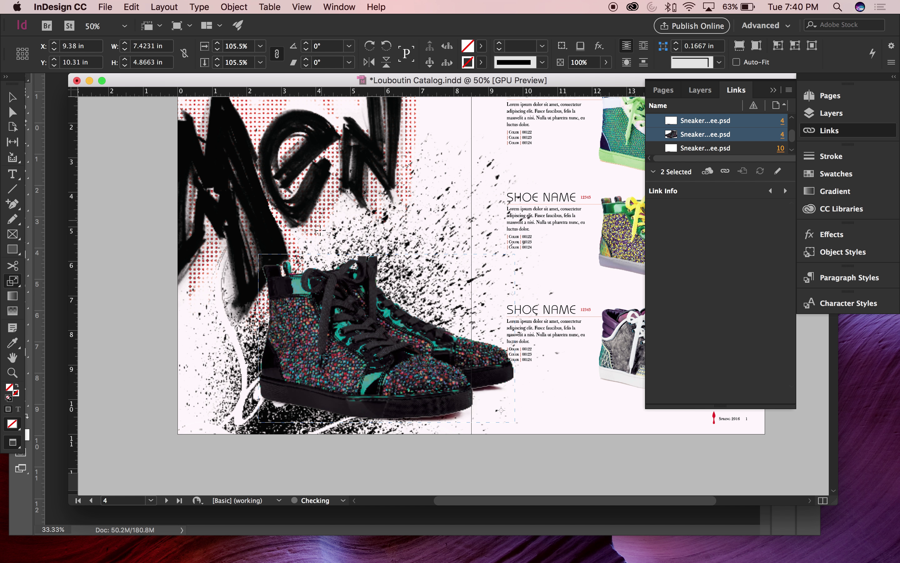
pyautogui.press('v')
pyautogui.click(121, 317)
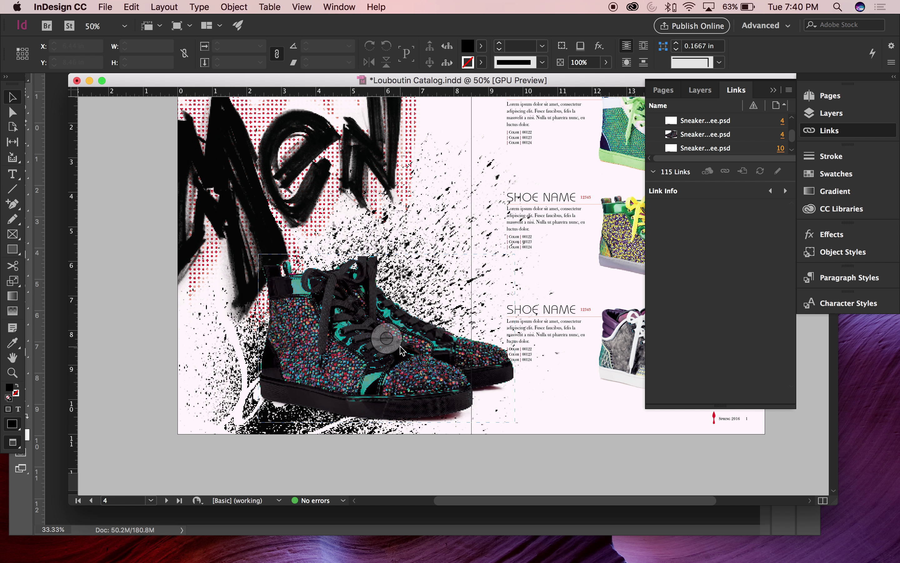
# Nudge the large sneaker pair about 0.1 in to the left and review the Men spread.
pyautogui.click(430, 353)
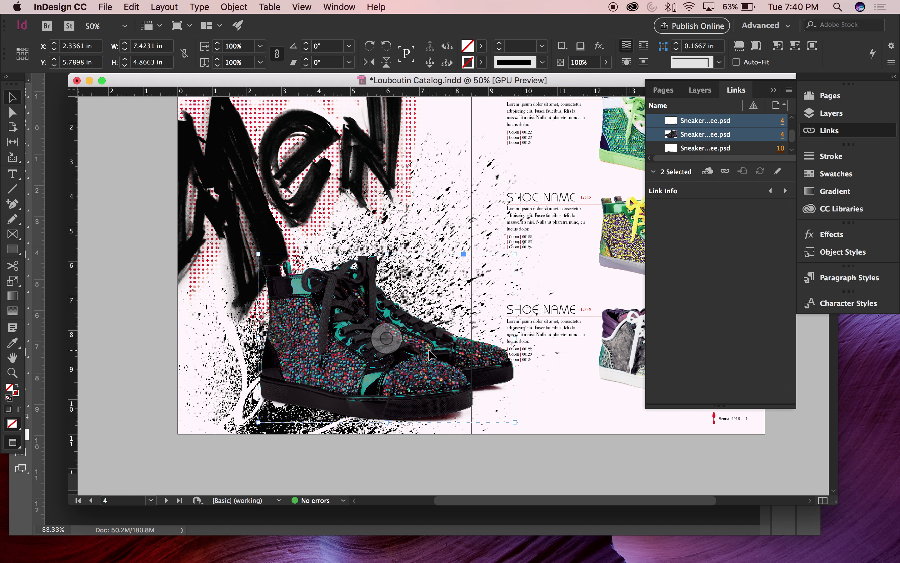
pyautogui.hotkey('shift', 'Left')
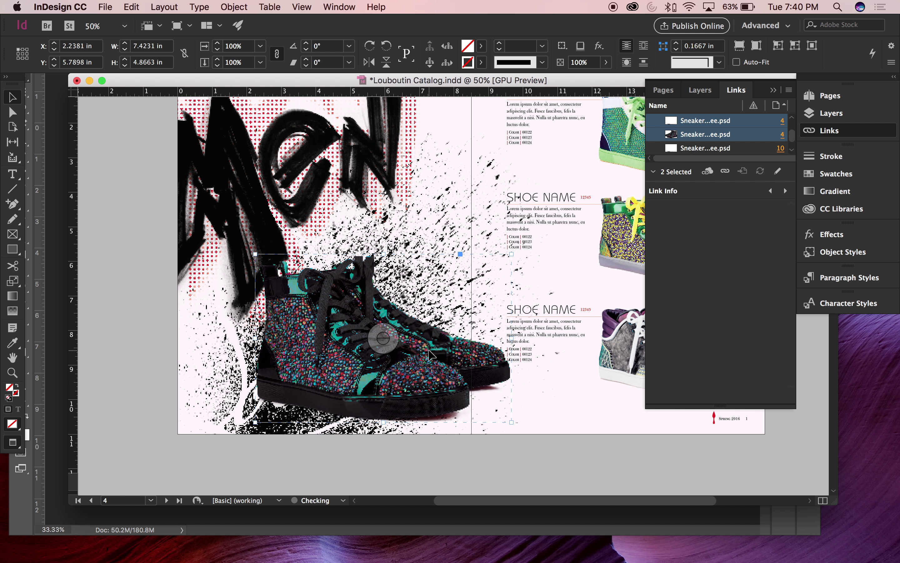
pyautogui.click(451, 460)
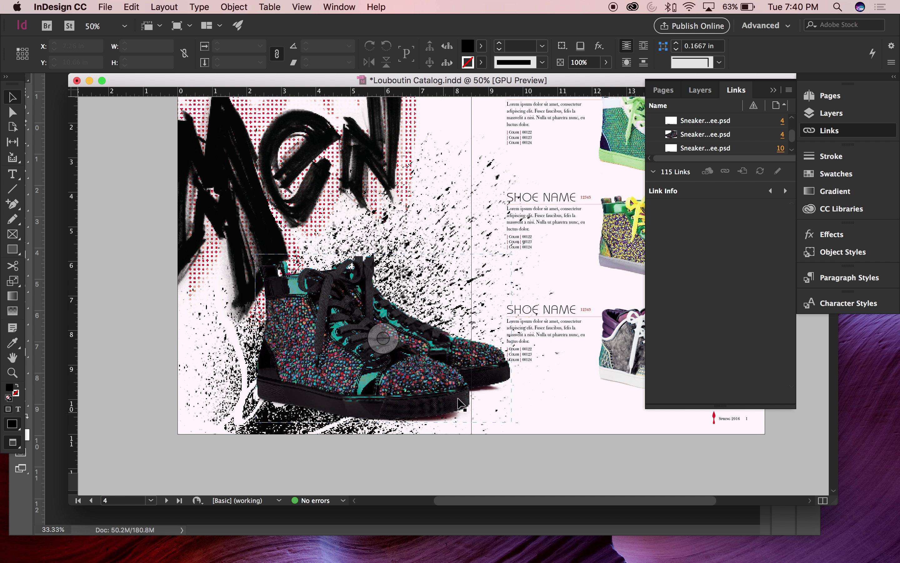
pyautogui.press('super+minus')
pyautogui.press('super+equal')
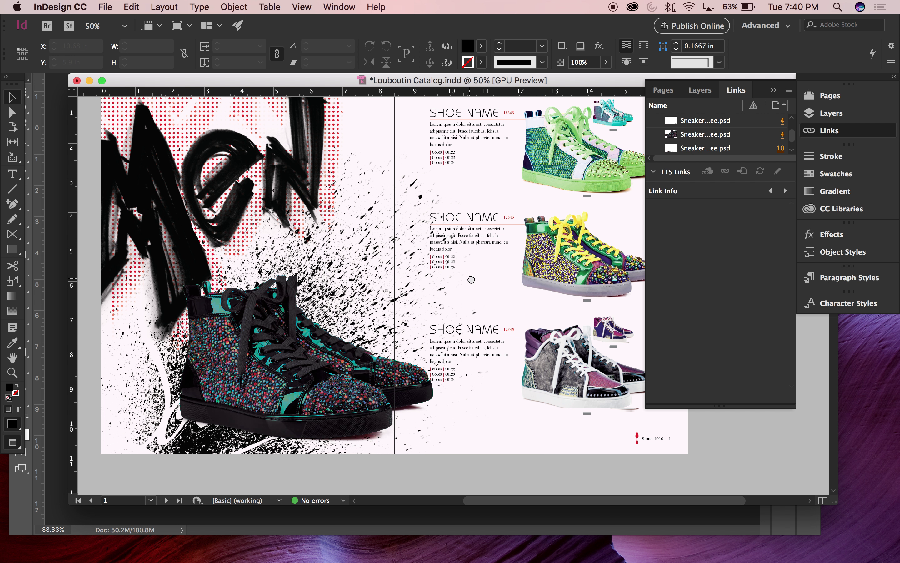
pyautogui.hscroll(-2, 484, 223)
pyautogui.scroll(1, 484, 223)
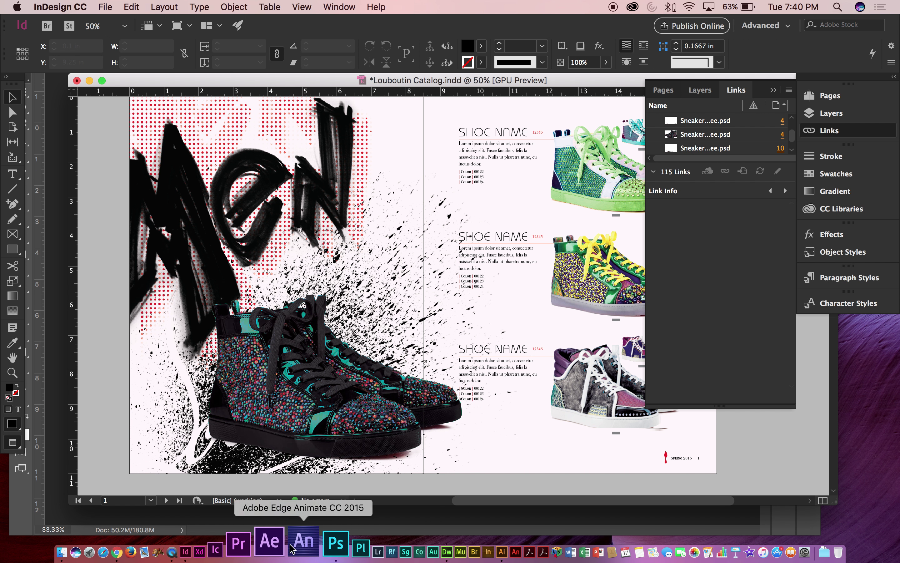
# Switch to Photoshop and select Layer 2, the ink splatter, in Mens_Section_Demo.psd.
pyautogui.click(307, 547)
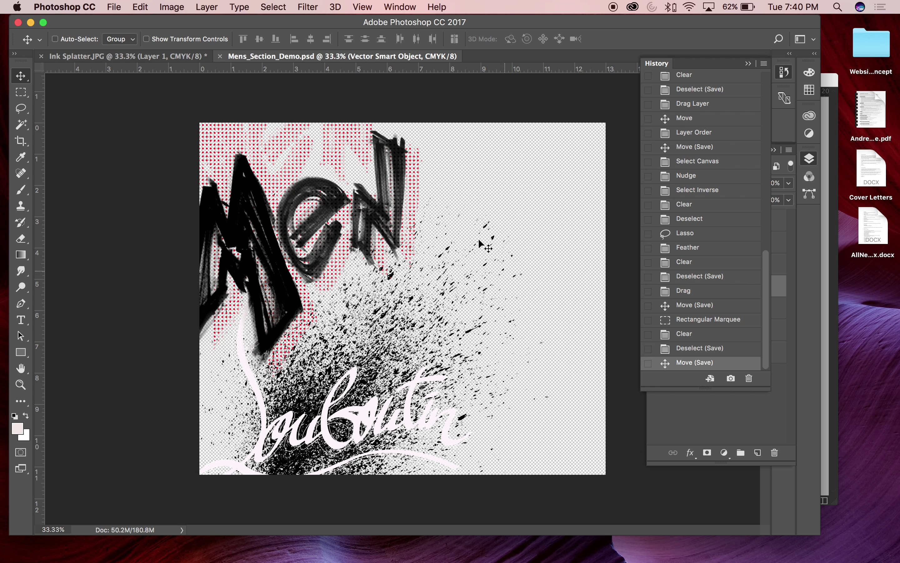
pyautogui.click(697, 417)
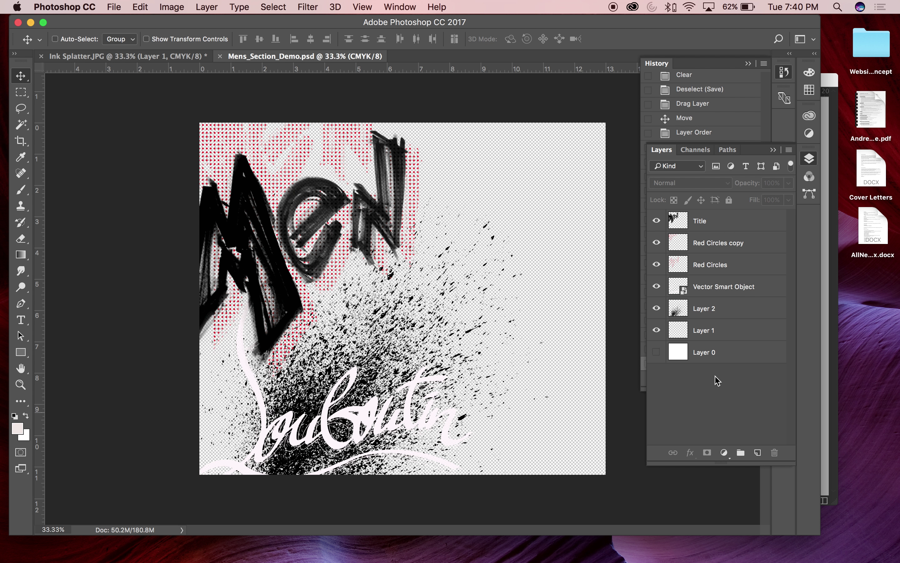
pyautogui.click(723, 310)
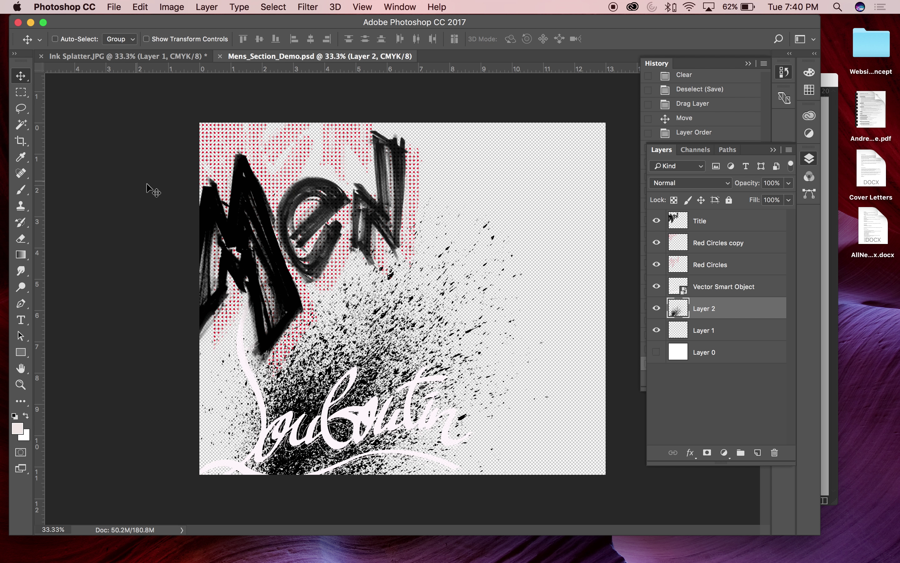
# Fade the outer right edge of the ink splatter on Layer 2 with the Eraser at size 600 and 30% opacity.
pyautogui.press('e')
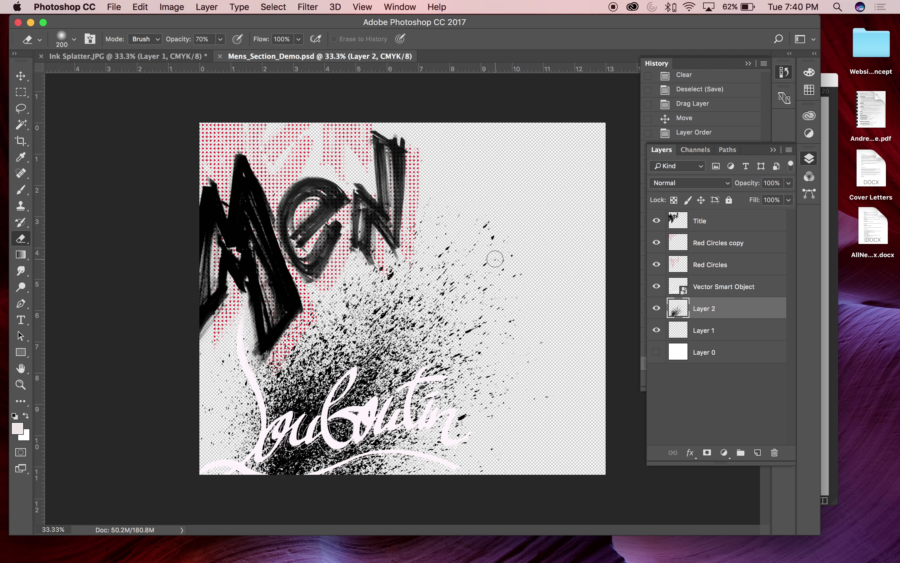
pyautogui.press(']')
pyautogui.press(']')
pyautogui.press(']')
pyautogui.press(']')
pyautogui.press('Return')
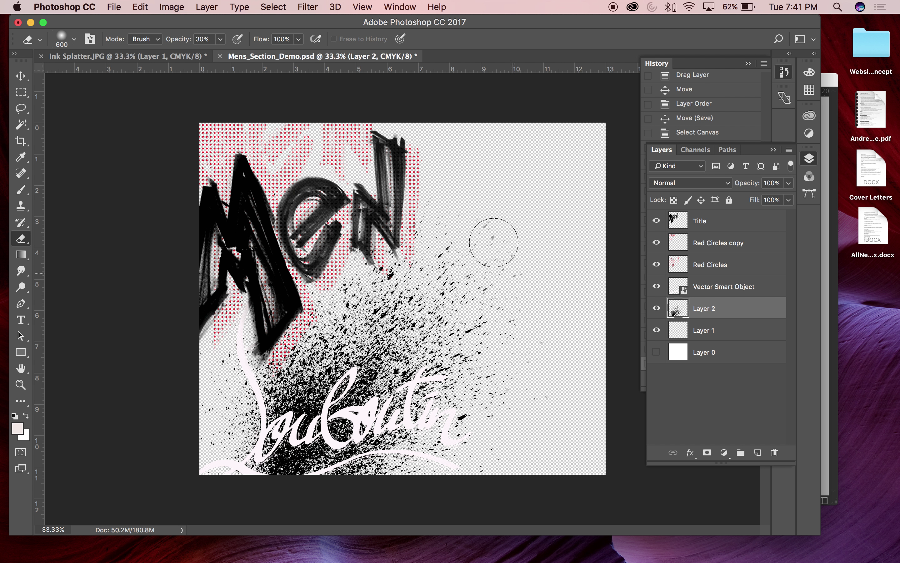
pyautogui.press('Up')
pyautogui.press('super+shift+i')
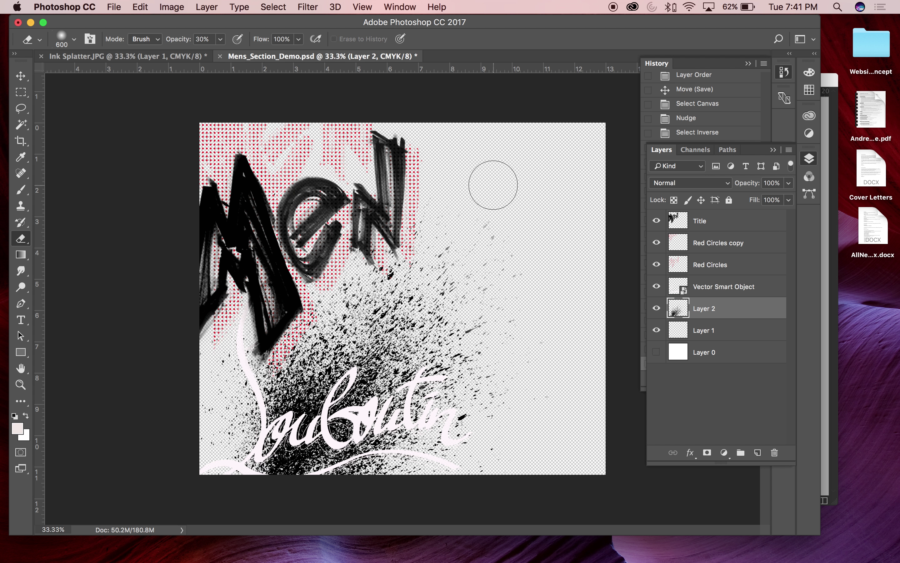
pyautogui.press('Delete')
pyautogui.press('super+d')
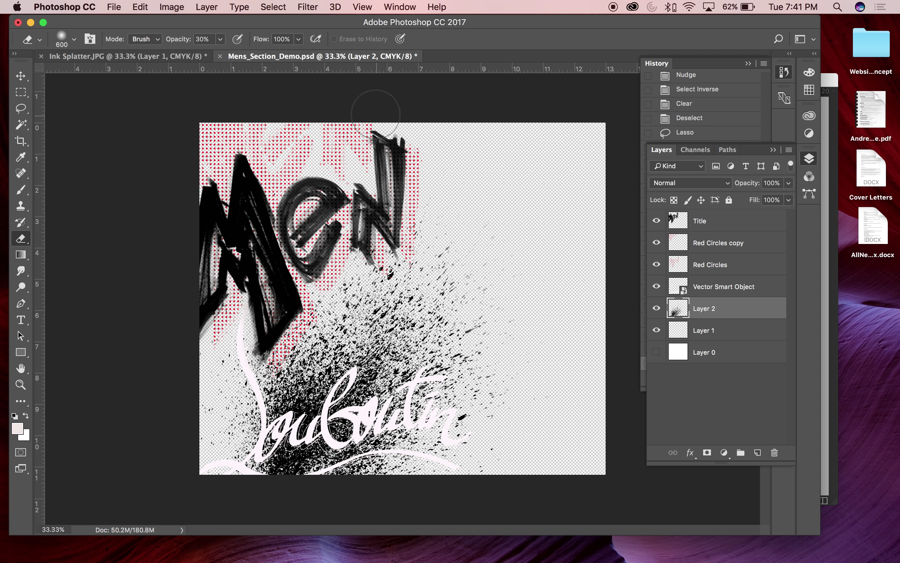
# Save Mens_Section_Demo.psd and switch back to InDesign to check the updated splatter graphic on the Men spread.
pyautogui.press('super+s')
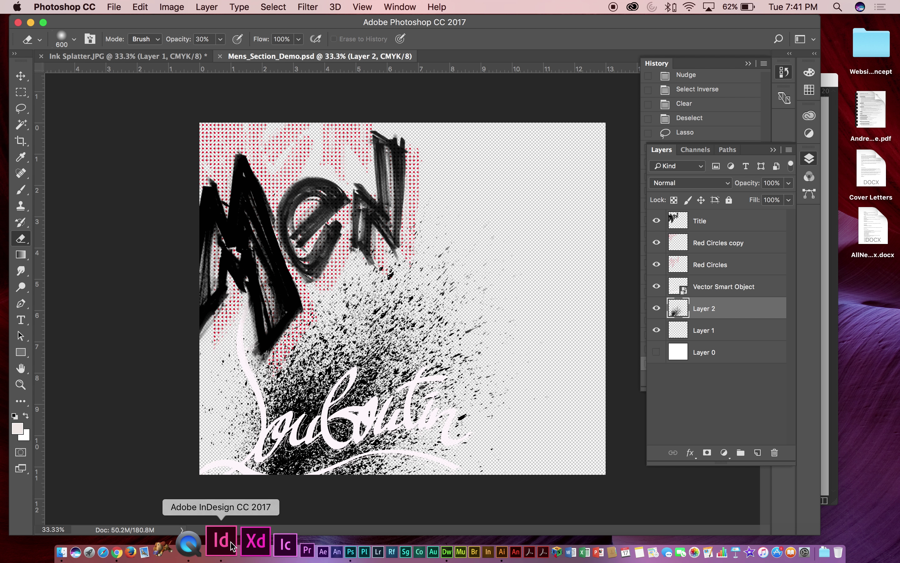
pyautogui.click(223, 540)
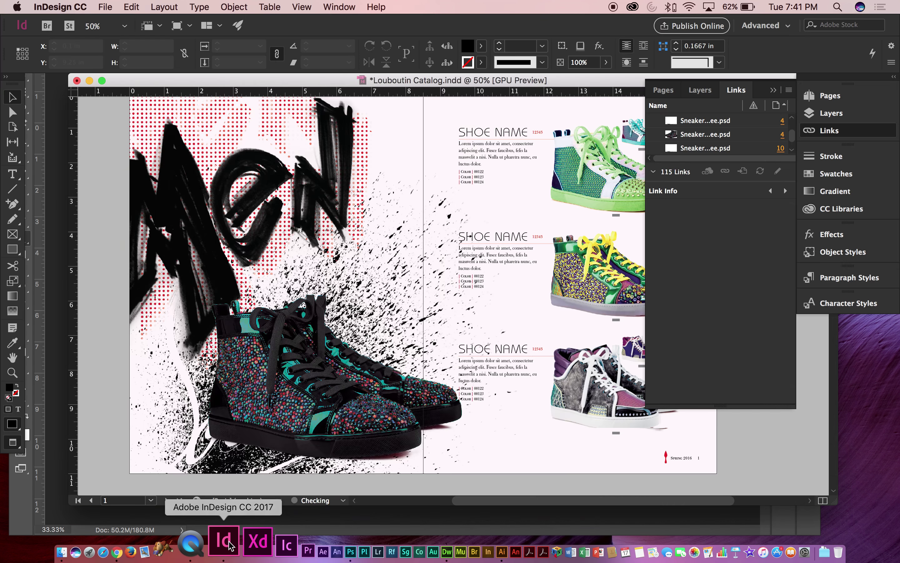
pyautogui.click(415, 228)
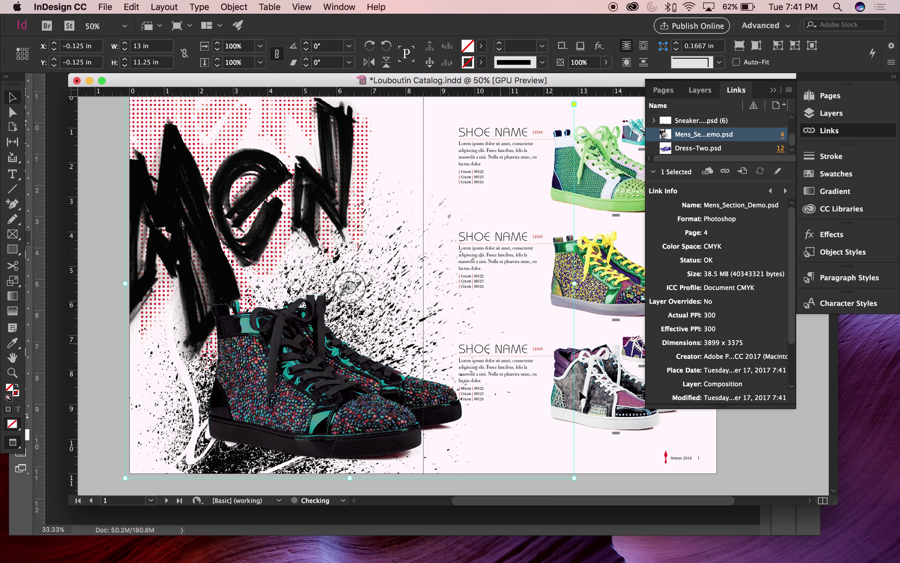
pyautogui.click(762, 428)
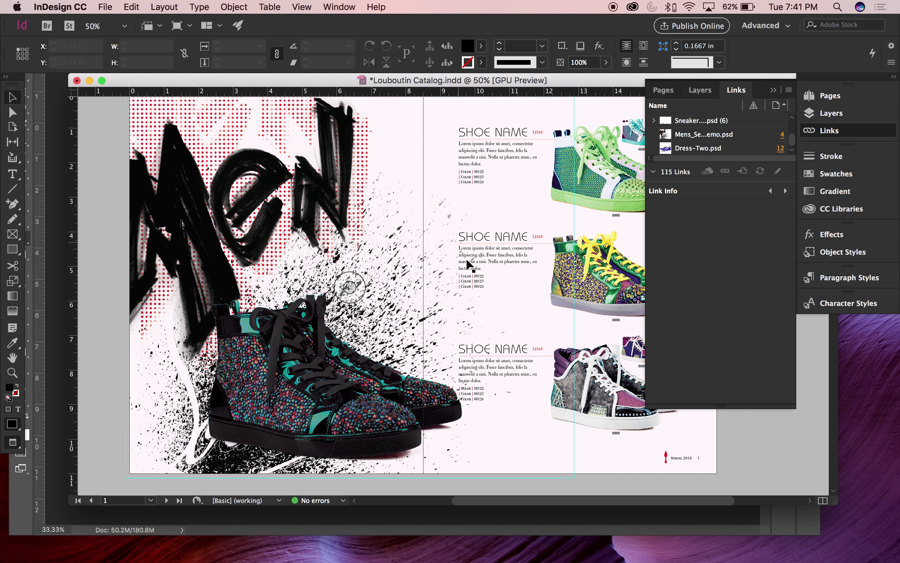